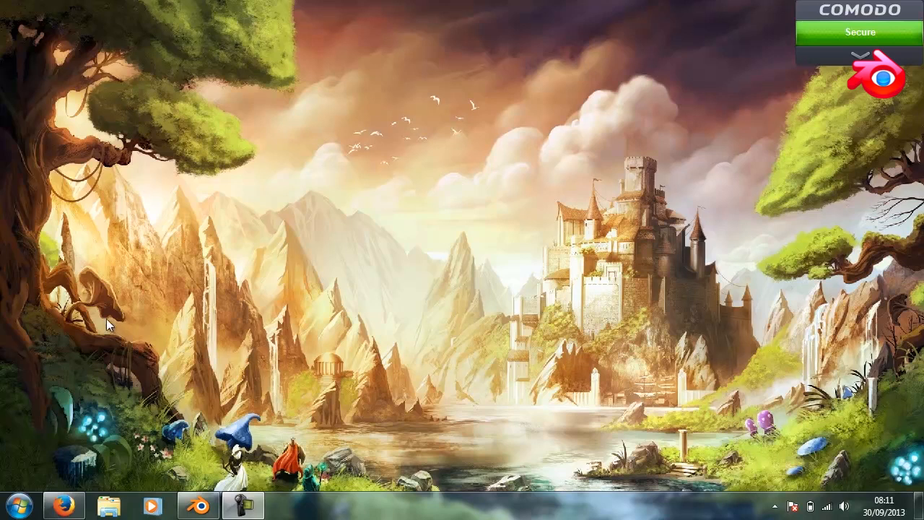
Switch to Blender, open the recent file audi_05.blend and put the car body in Object Mode.
left_click(205, 503)
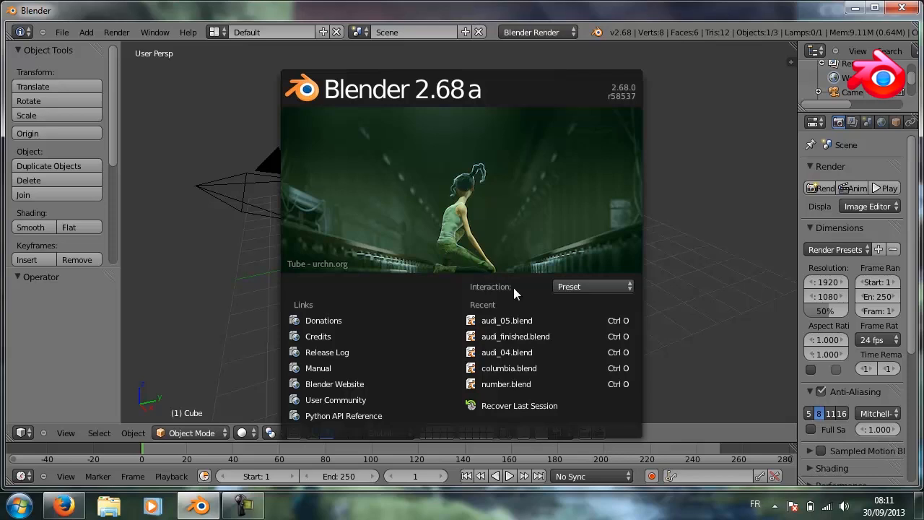
left_click(540, 315)
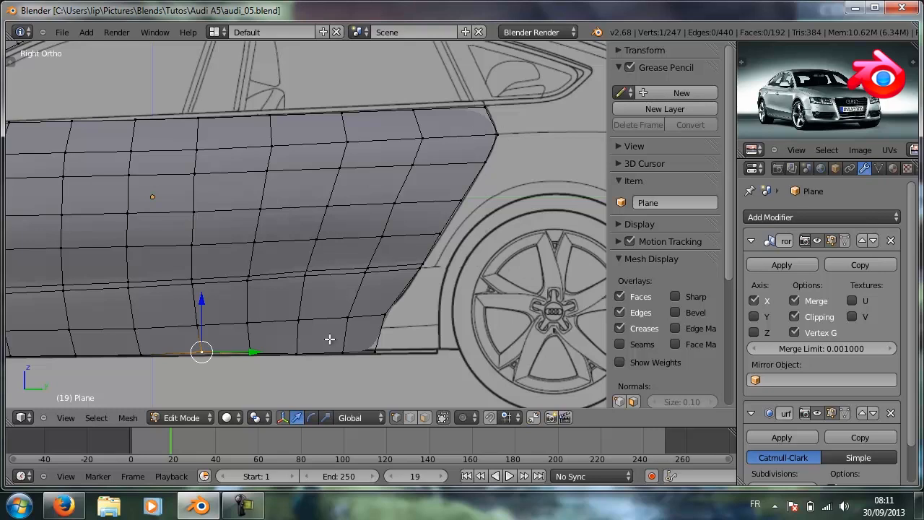
scroll(311, 242, "down", 5)
middle_click_drag(282, 235, 332, 253)
key("Tab")
scroll(211, 250, "up", 2)
scroll(208, 254, "down", 3)
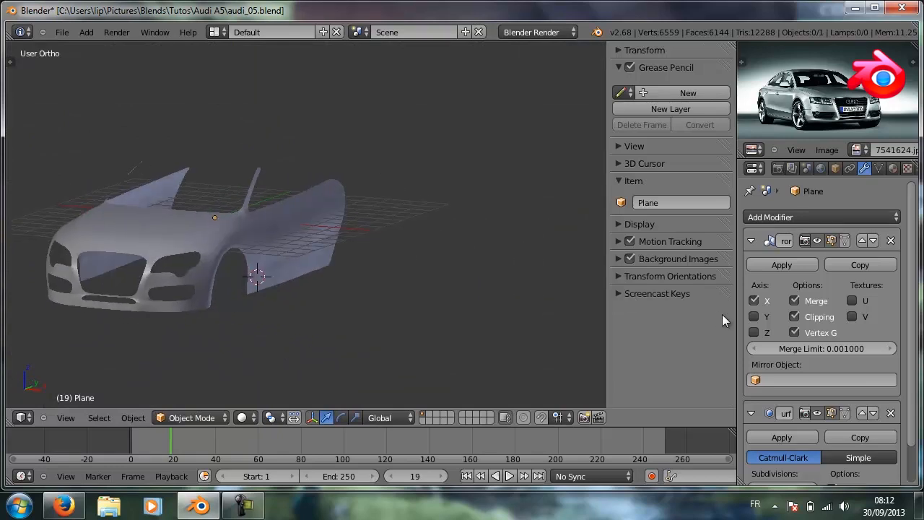
Start the Screencast Keys display and collapse its settings.
left_click(632, 294)
left_click(661, 315)
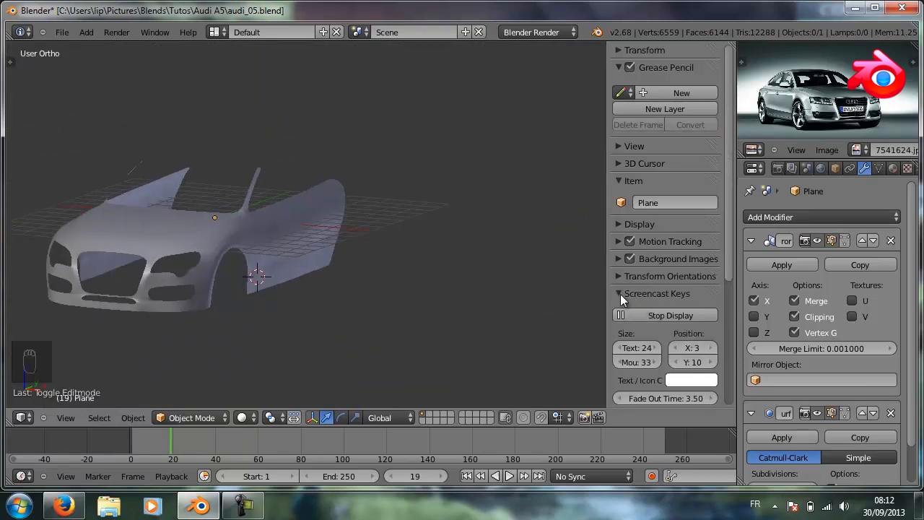
left_click(620, 294)
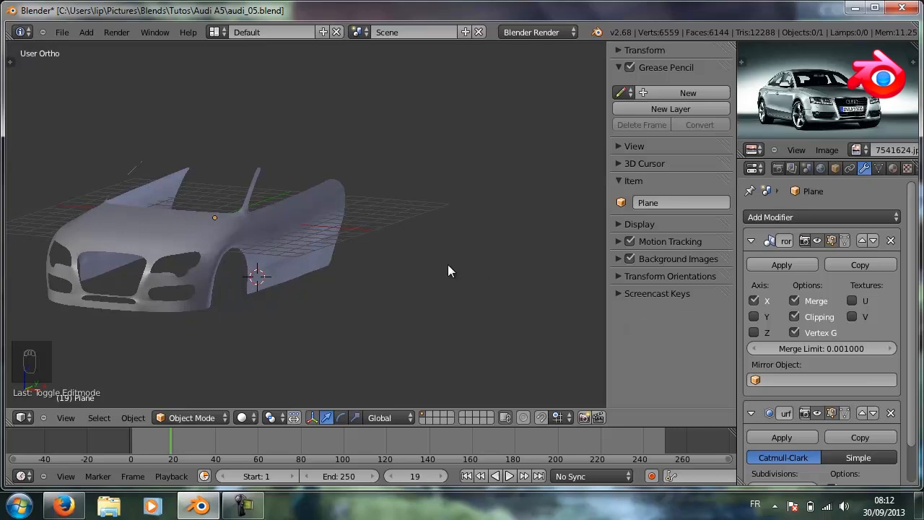
Show the car body in wireframe from the right side and enter Edit Mode.
scroll(448, 266, "up", 2)
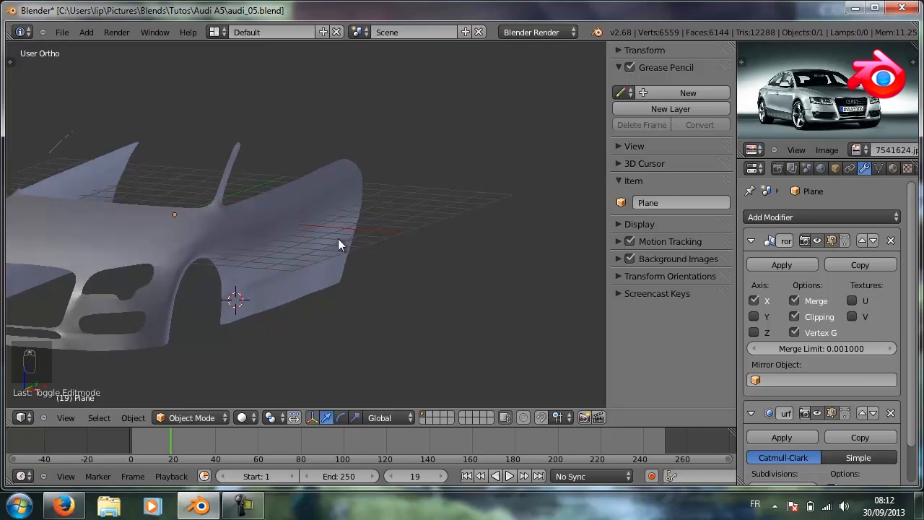
middle_click_drag(337, 239, 268, 255)
key("z")
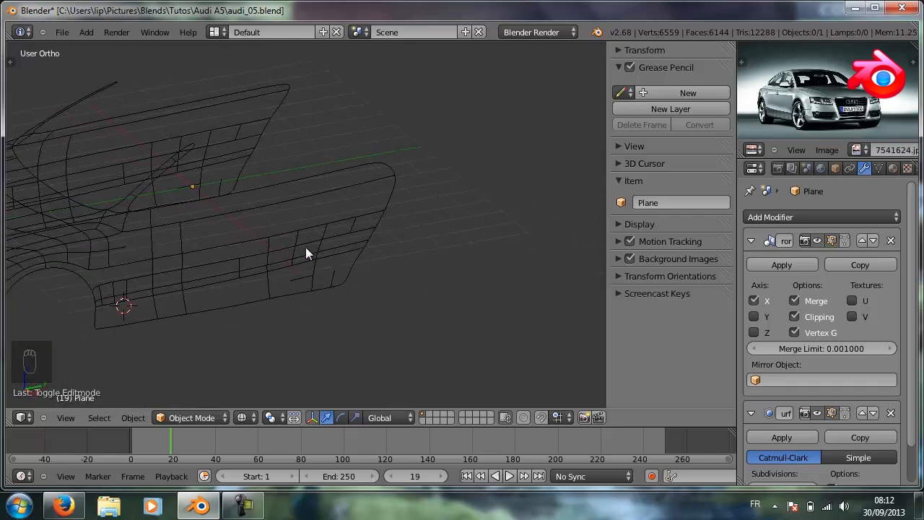
key("KP_3")
scroll(324, 249, "up", 4)
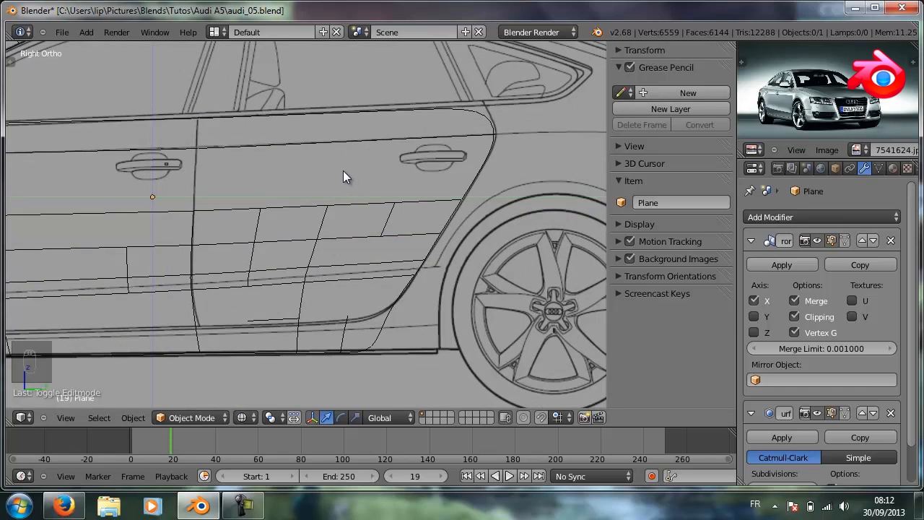
middle_click_drag(347, 175, 305, 231, "shift")
key("Tab")
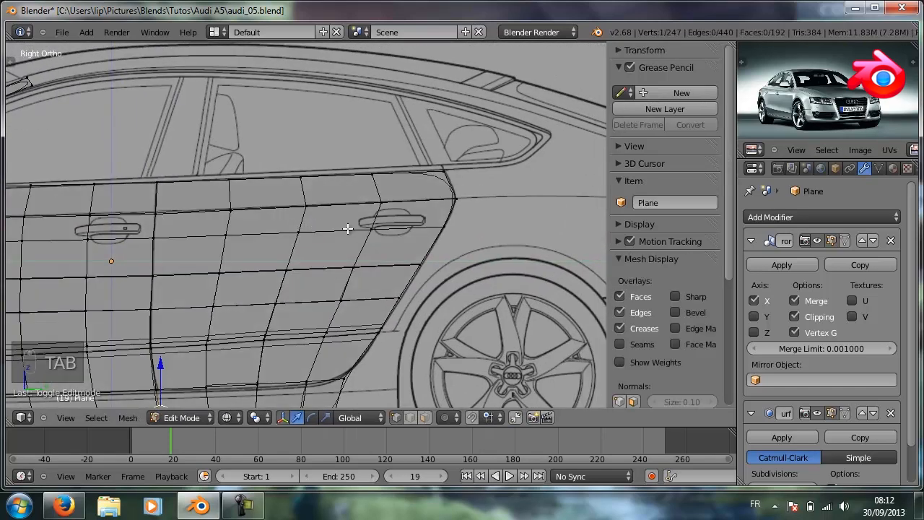
Collapse the Item, Mesh Display and Mesh Analysis settings of the 3D view.
scroll(355, 240, "down", 2)
scroll(367, 302, "up", 4)
middle_click_drag(357, 268, 291, 171, "shift")
middle_click_drag(384, 182, 317, 200, "shift")
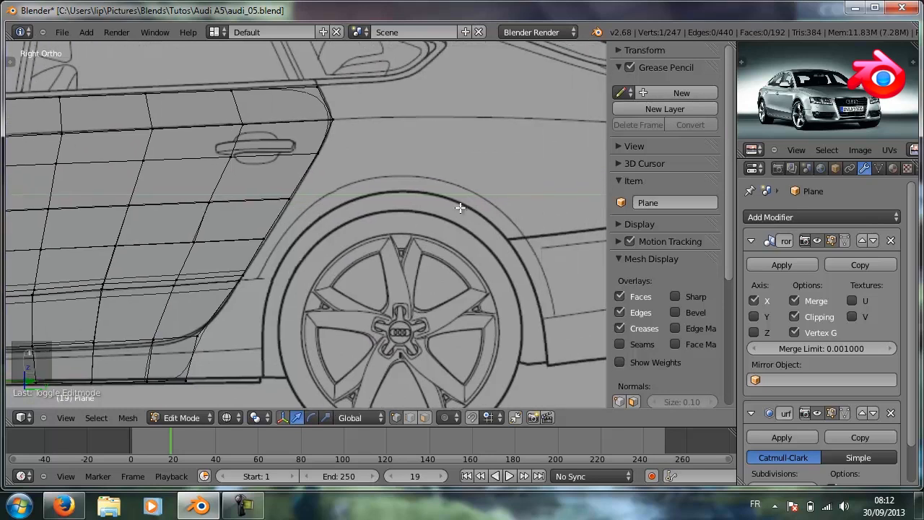
left_click(620, 180)
left_click(618, 232)
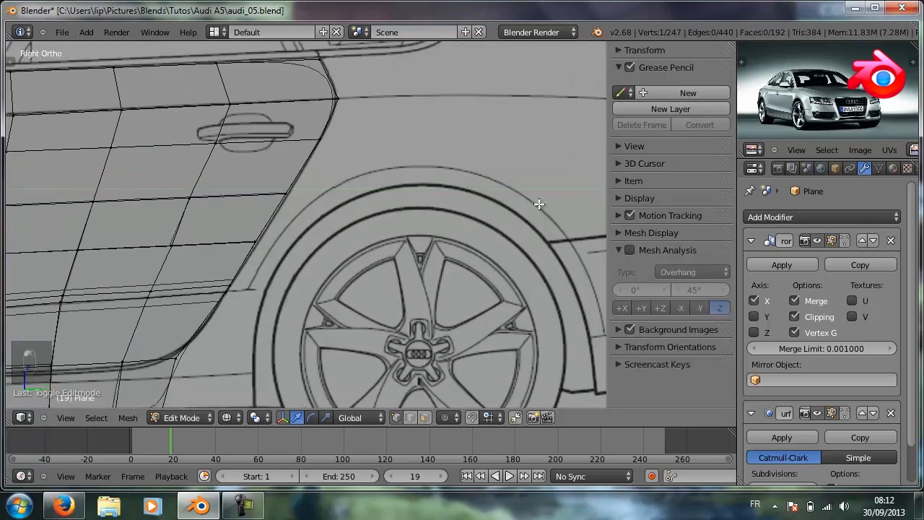
scroll(540, 207, "up", 1)
left_click(618, 249)
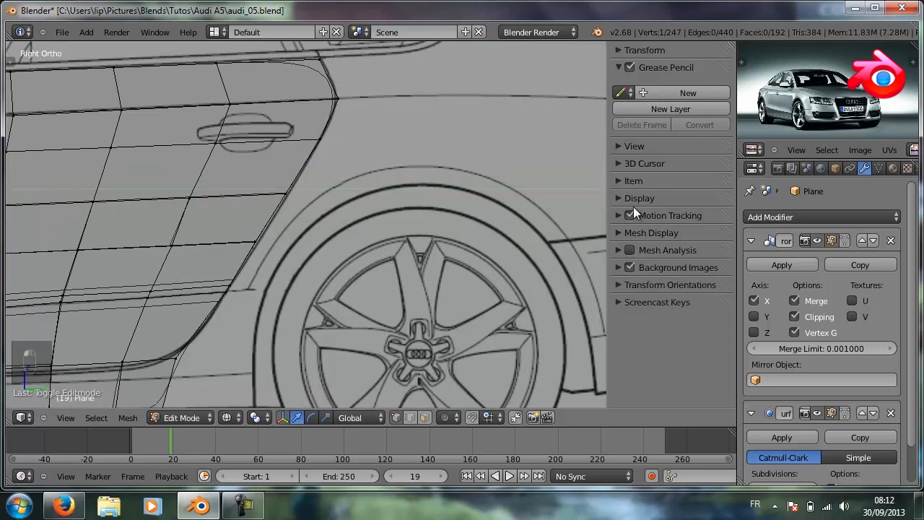
scroll(426, 153, "down", 4)
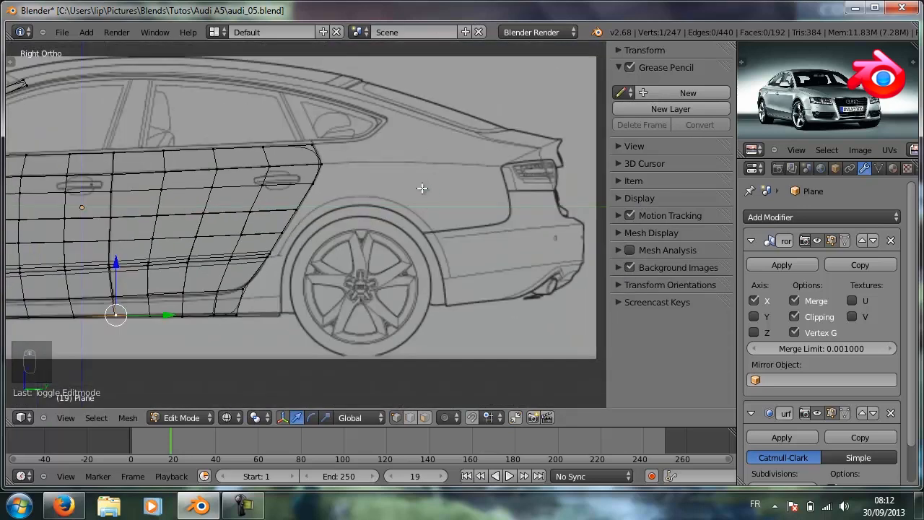
Create a new grease pencil data block with one layer and set its stroke colour to red.
left_click(684, 92)
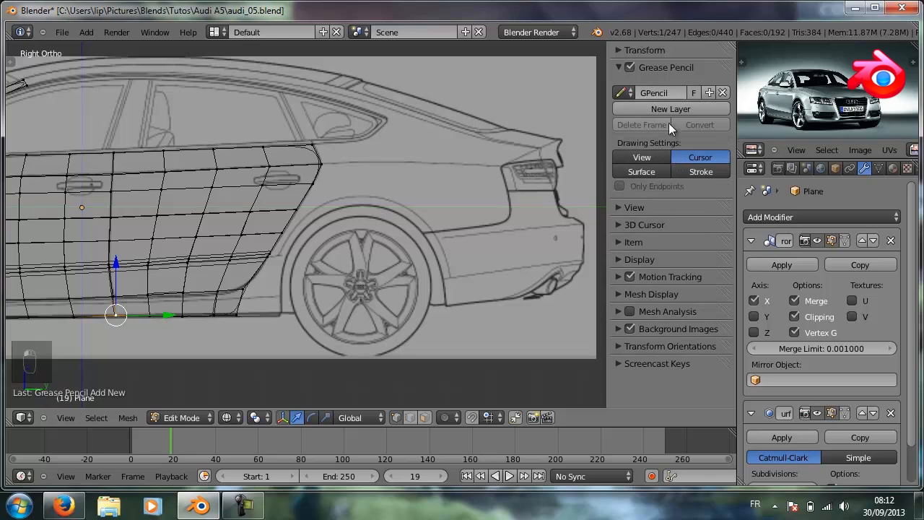
left_click(665, 110)
left_click(644, 171)
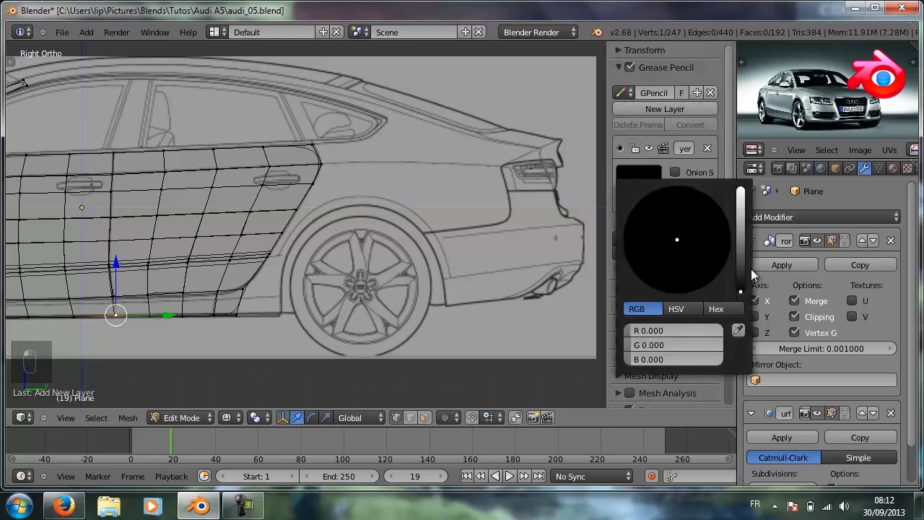
left_click_drag(741, 260, 743, 208)
left_click_drag(673, 269, 677, 292)
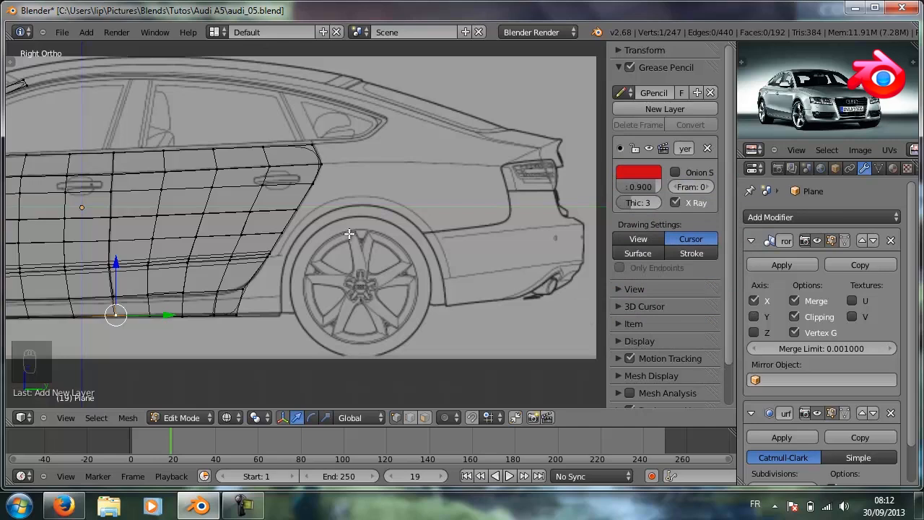
Sketch grease pencil strokes behind the rear door, from sill to window line, and over the top of the rear wheel arch.
scroll(348, 233, "up", 2)
scroll(352, 232, "up", 1)
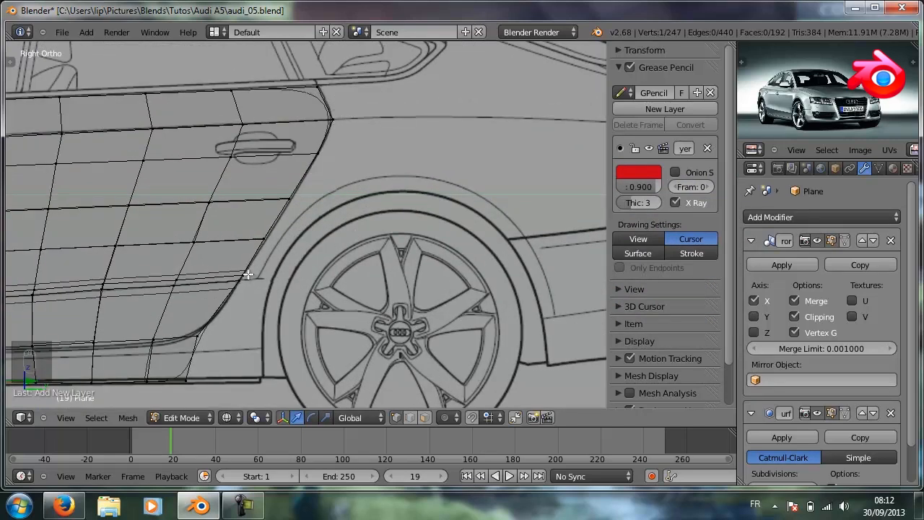
key("d")
mouse_move(239, 351)
left_mouse_down()
mouse_move(268, 262)
mouse_move(345, 146)
mouse_move(356, 107)
mouse_move(344, 84)
left_mouse_up()
key("d")
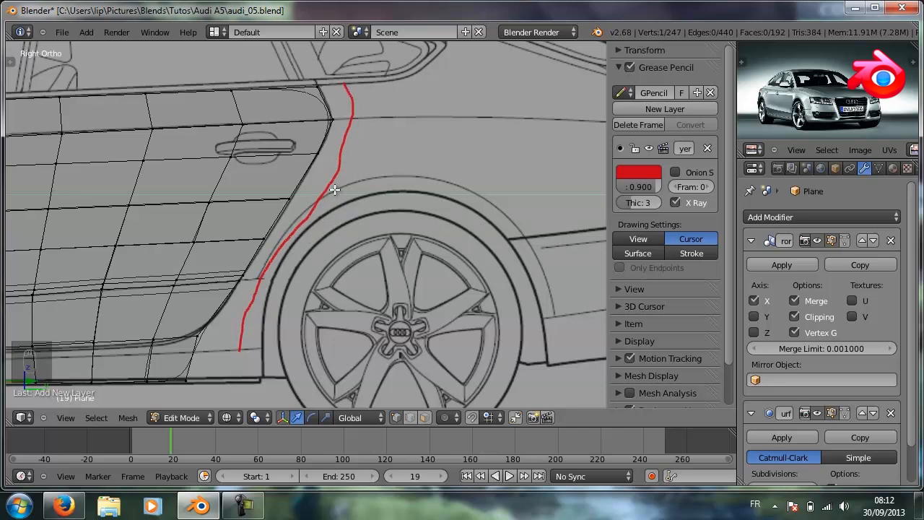
key("d")
mouse_move(349, 182)
left_mouse_down()
mouse_move(396, 171)
mouse_move(441, 180)
mouse_move(508, 213)
mouse_move(523, 233)
left_mouse_up()
Sketch roughly horizontal grease pencil strokes: two on the rear fender, one along the bumper seam and two on the rear bumper.
middle_click_drag(523, 226, 377, 214, "shift")
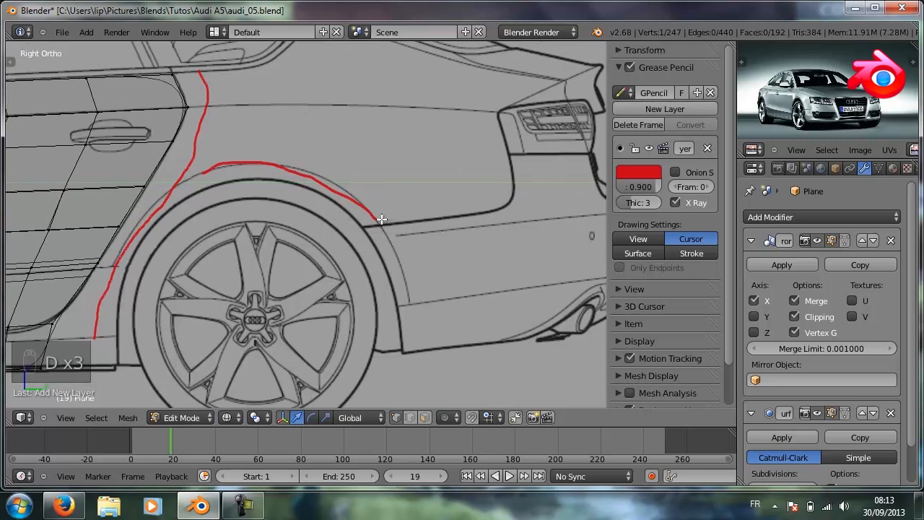
left_click_drag(382, 219, 584, 204)
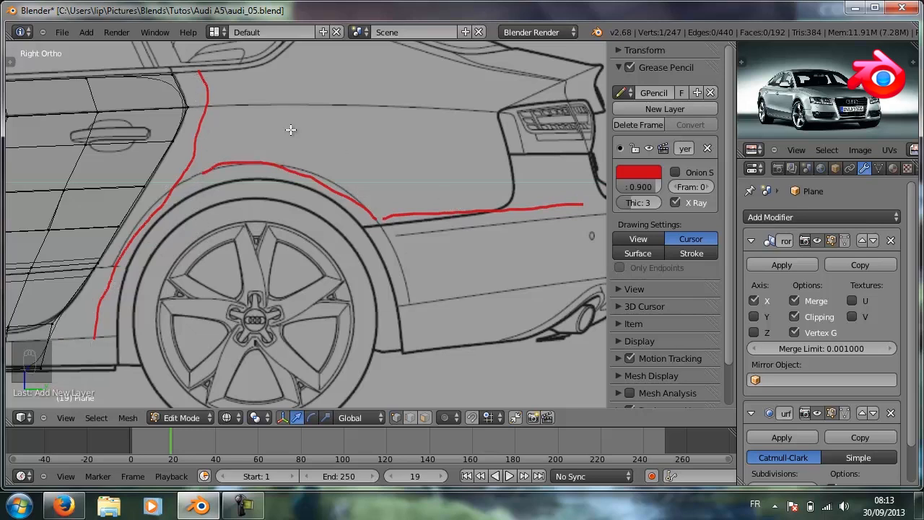
left_click_drag(228, 129, 466, 130)
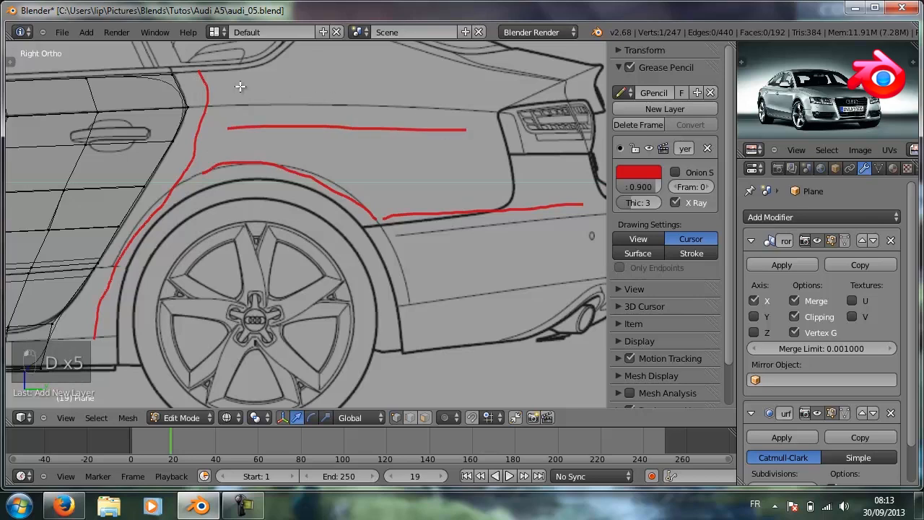
left_click_drag(229, 86, 454, 88)
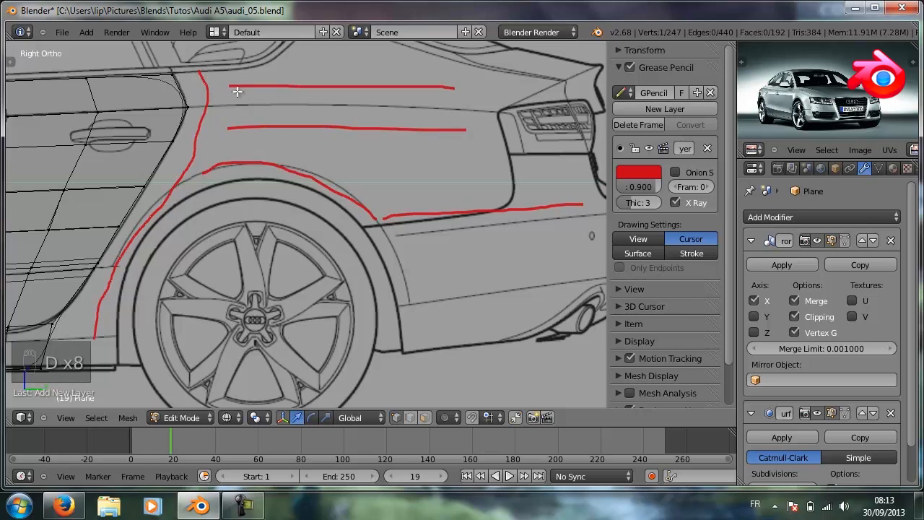
left_click(418, 273)
left_click_drag(417, 274, 578, 260)
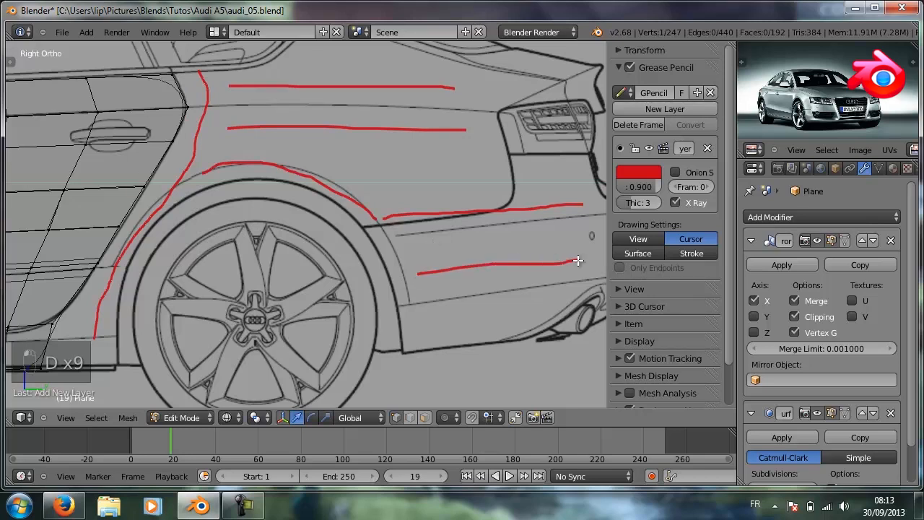
left_click_drag(432, 314, 541, 309)
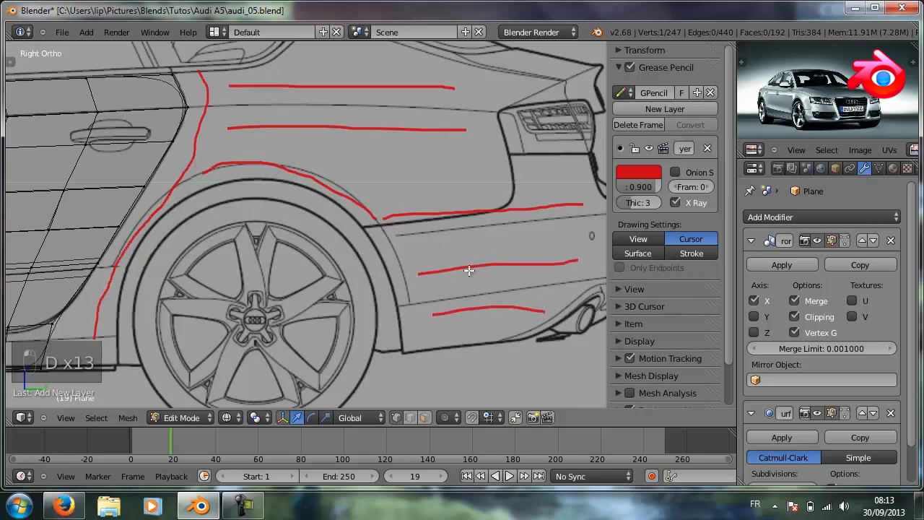
scroll(470, 268, "down", 5)
scroll(175, 232, "up", 7)
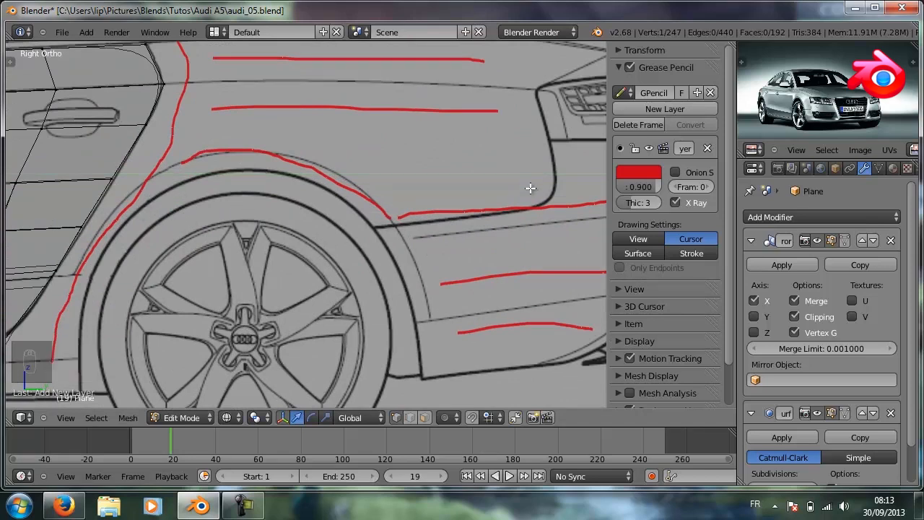
Collapse the grease pencil settings, hide the properties sidebar and maximize the 3D view around the rear wheel.
left_click(619, 70)
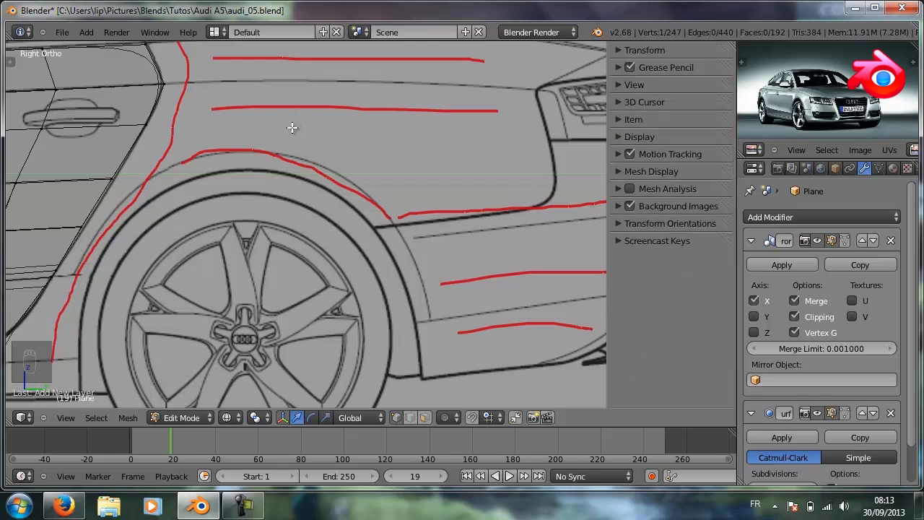
scroll(296, 126, "down", 3)
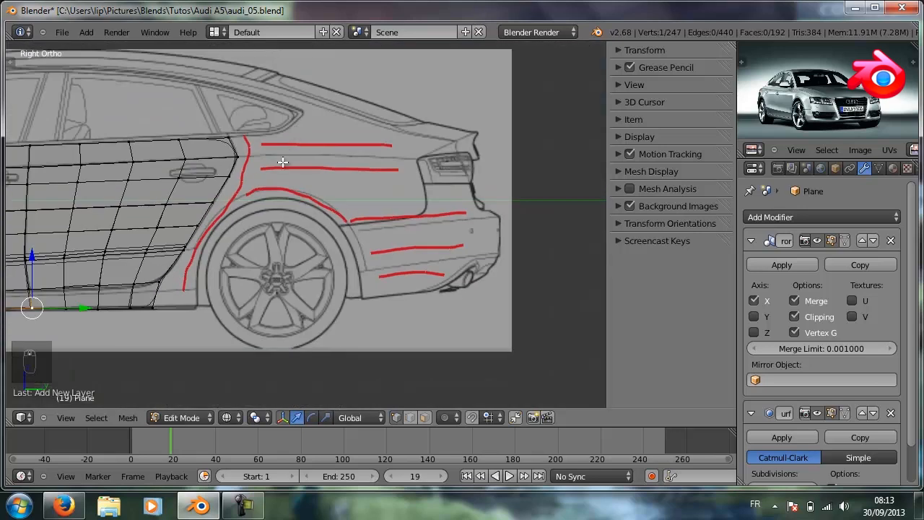
scroll(282, 162, "up", 3)
key("n")
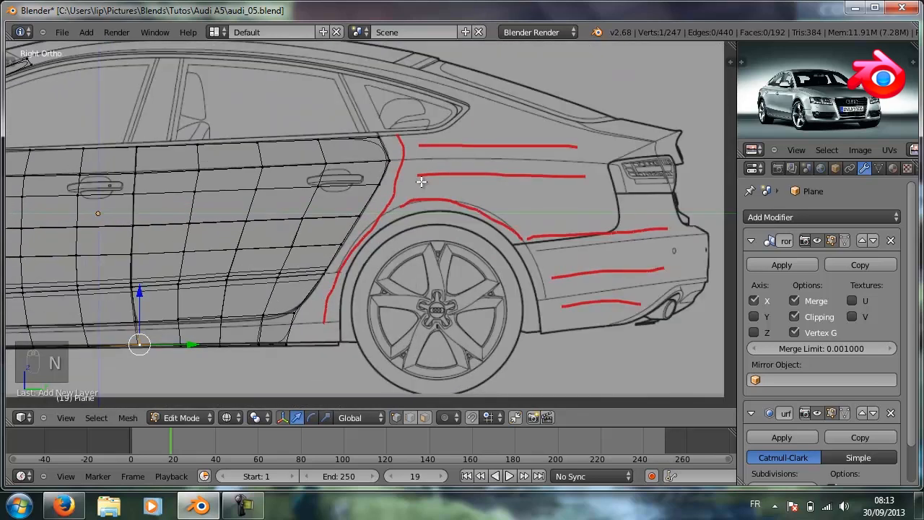
key("shift+space")
scroll(423, 182, "up", 2)
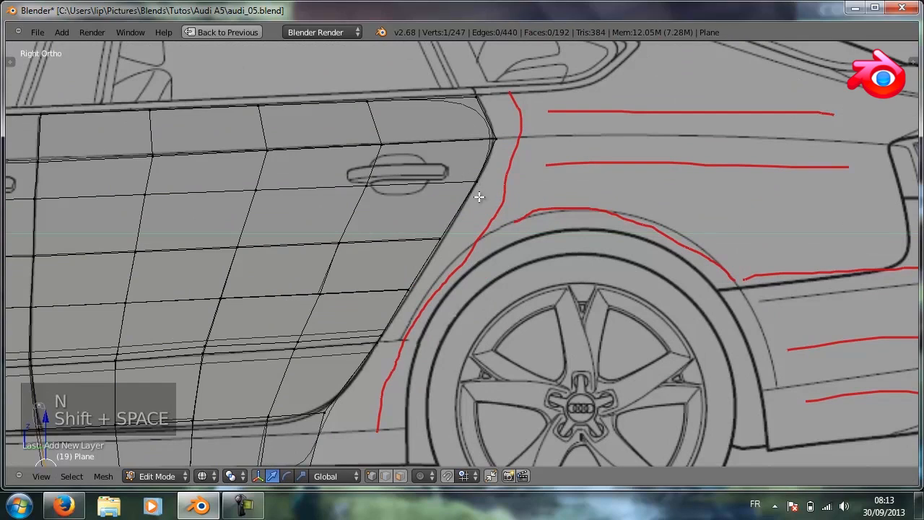
middle_click_drag(464, 188, 372, 65, "shift")
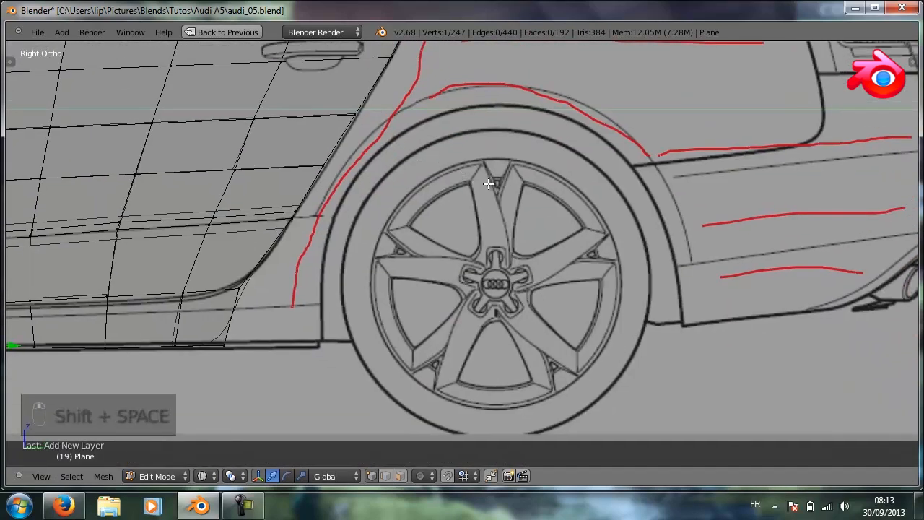
key("shift+a")
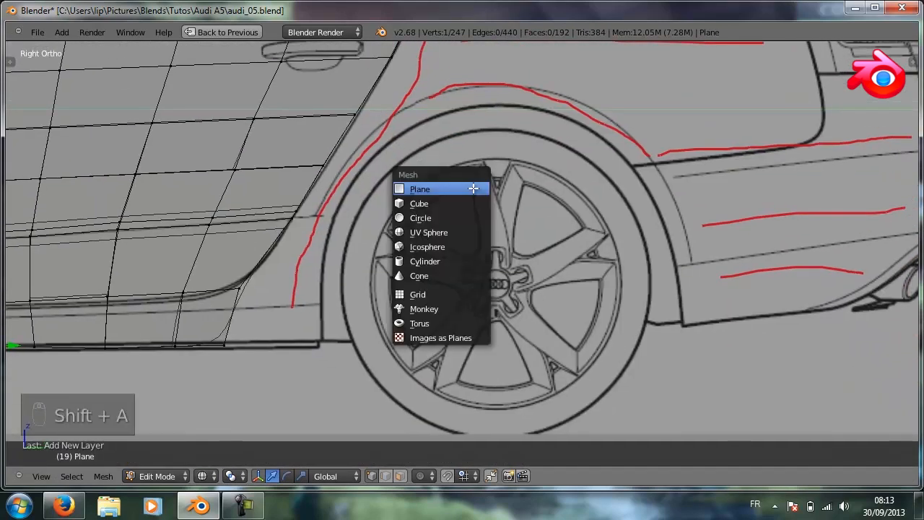
left_click(476, 261)
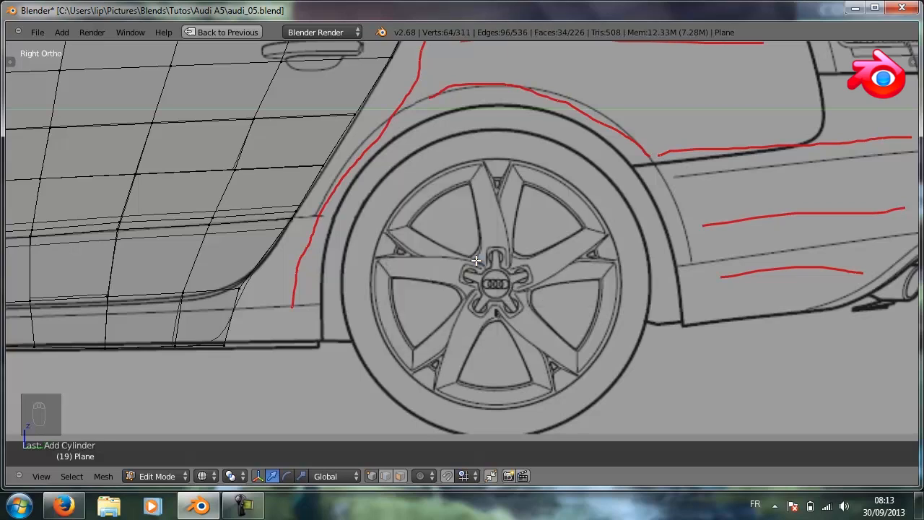
scroll(480, 249, "down", 4)
scroll(478, 249, "down", 4)
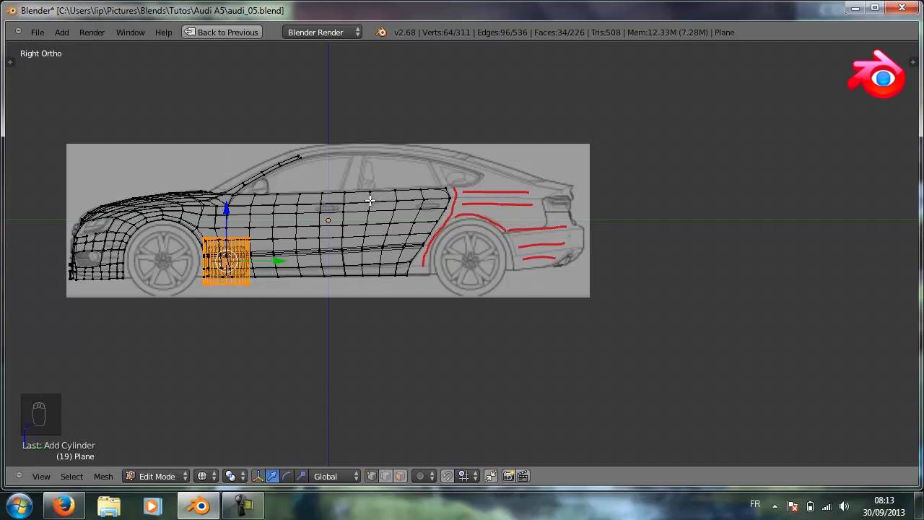
key("x")
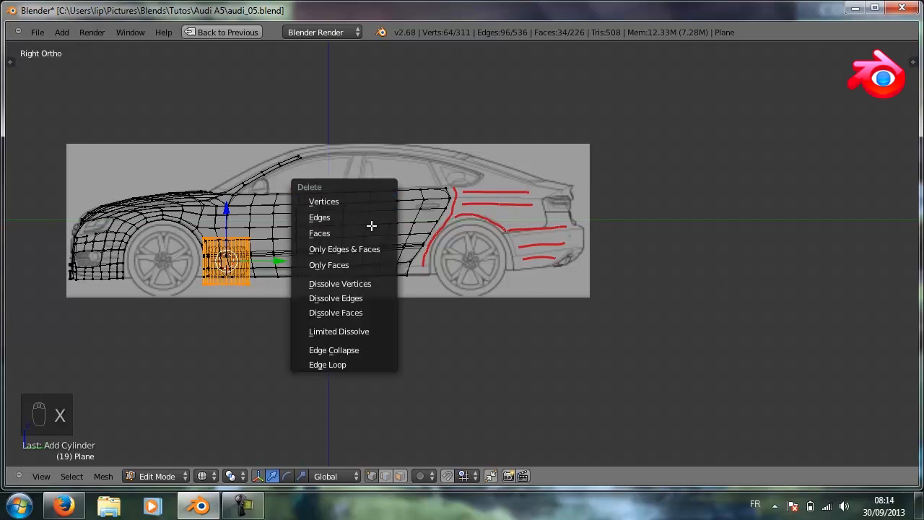
left_click(378, 204)
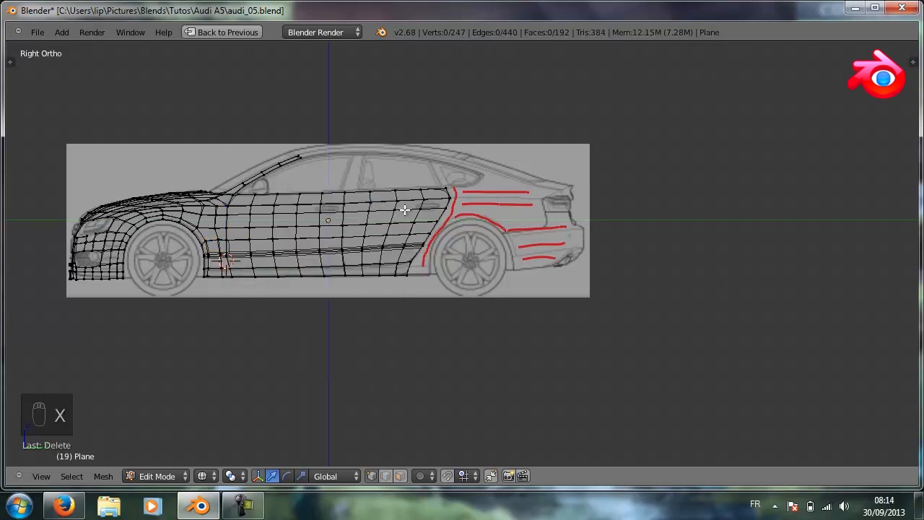
Add a cylinder at the rear wheel's centre and set its vertex count to 16.
scroll(506, 245, "up", 10)
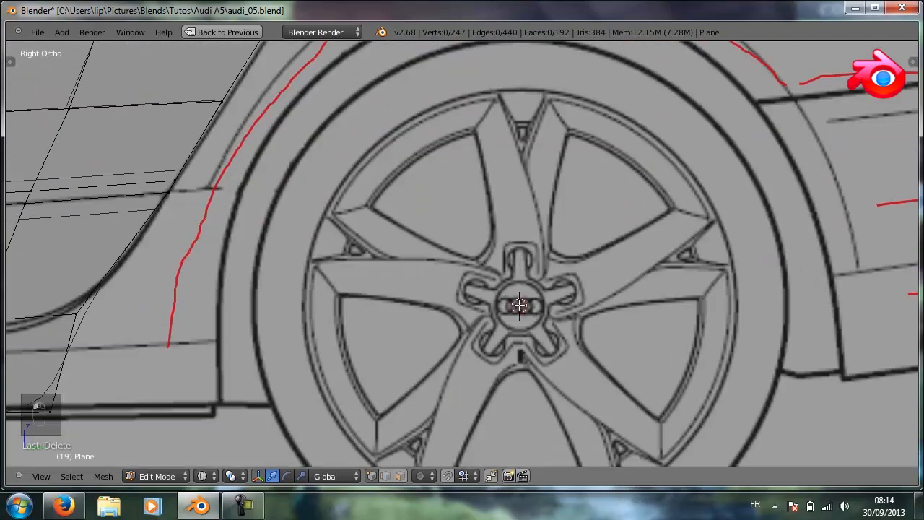
scroll(519, 304, "down", 4)
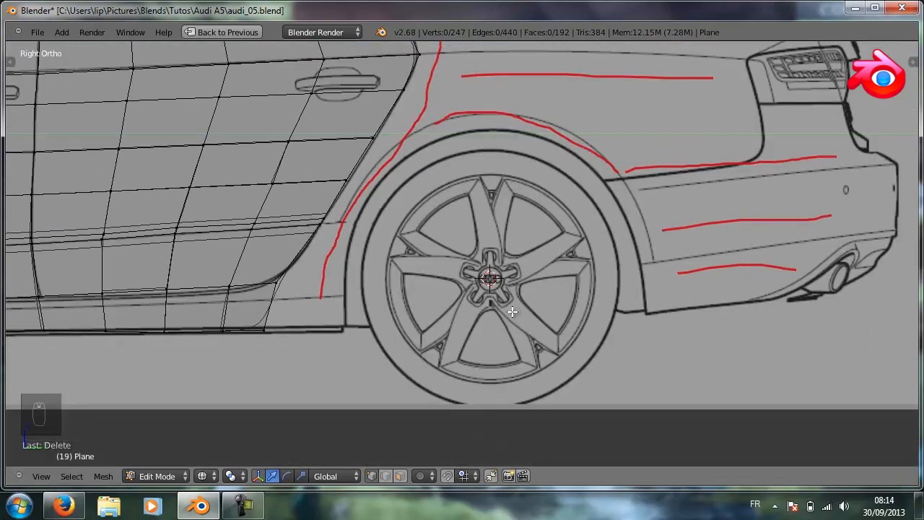
key("shift+a")
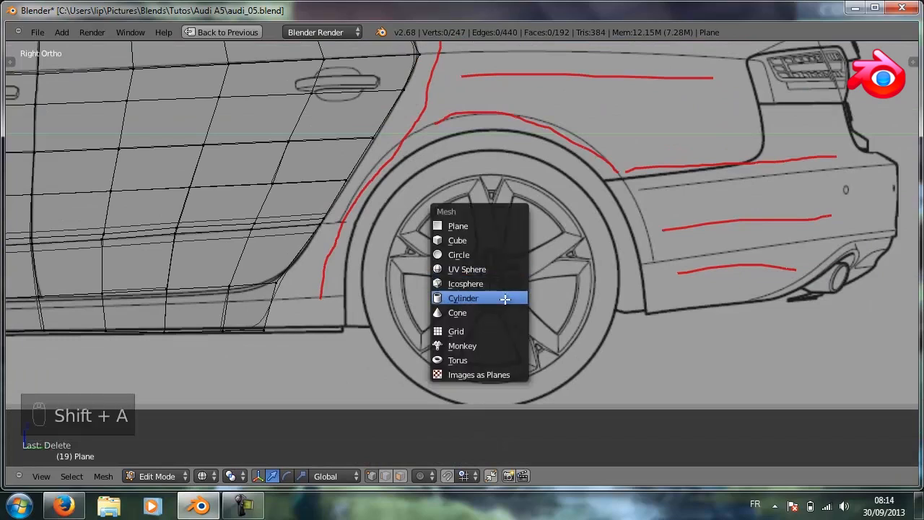
left_click(505, 299)
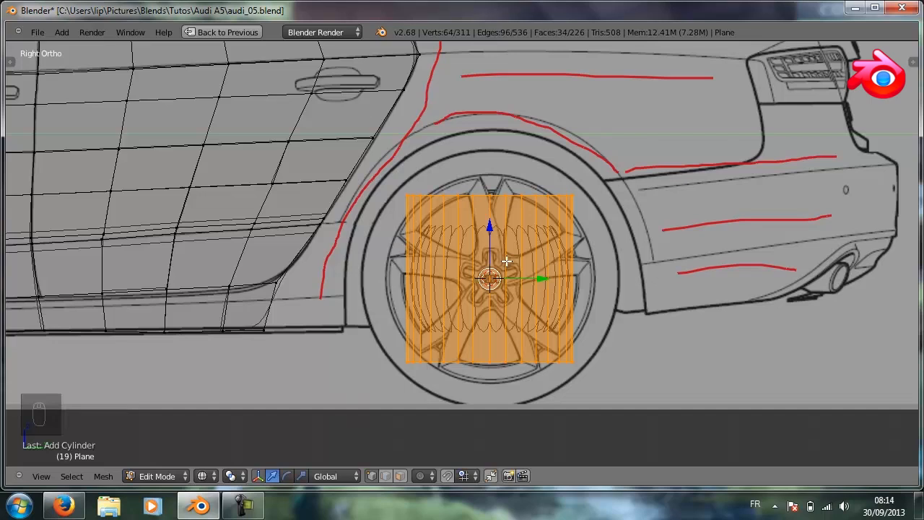
key("t")
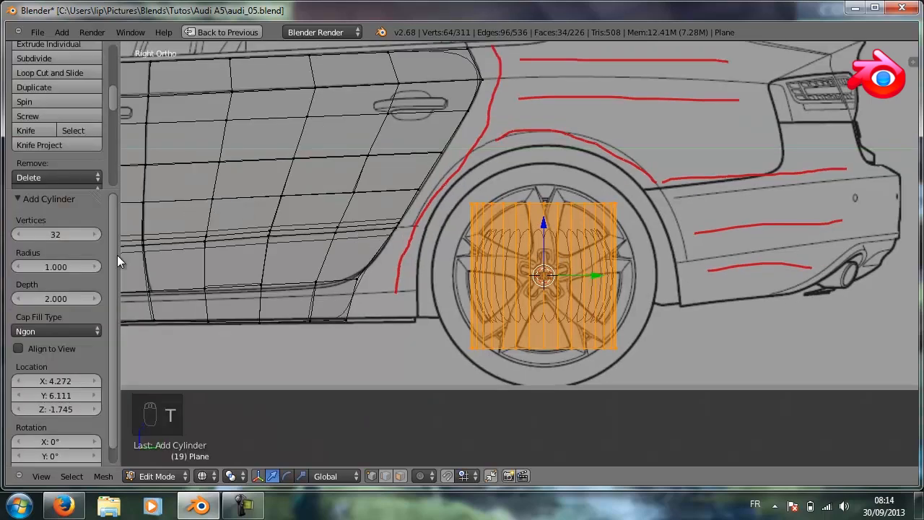
mouse_move(112, 225)
left_mouse_down()
mouse_move(110, 268)
mouse_move(112, 212)
left_mouse_up()
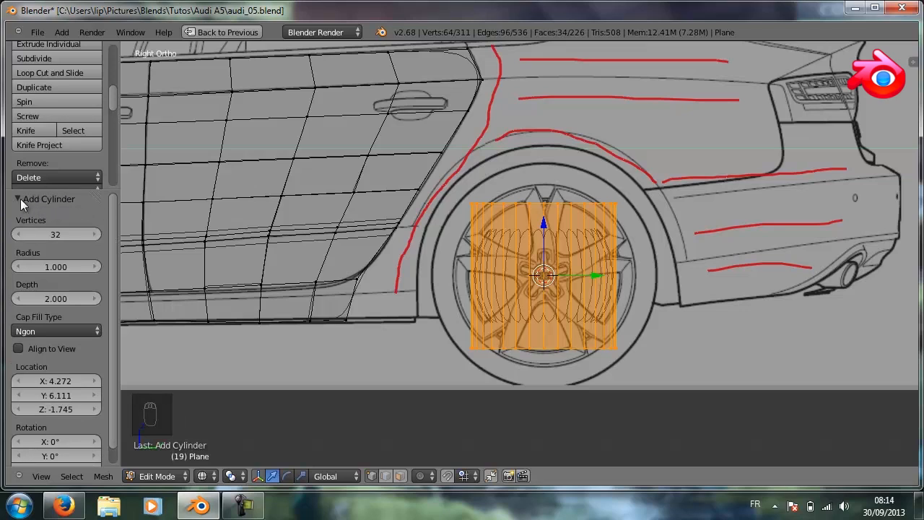
left_click(54, 233)
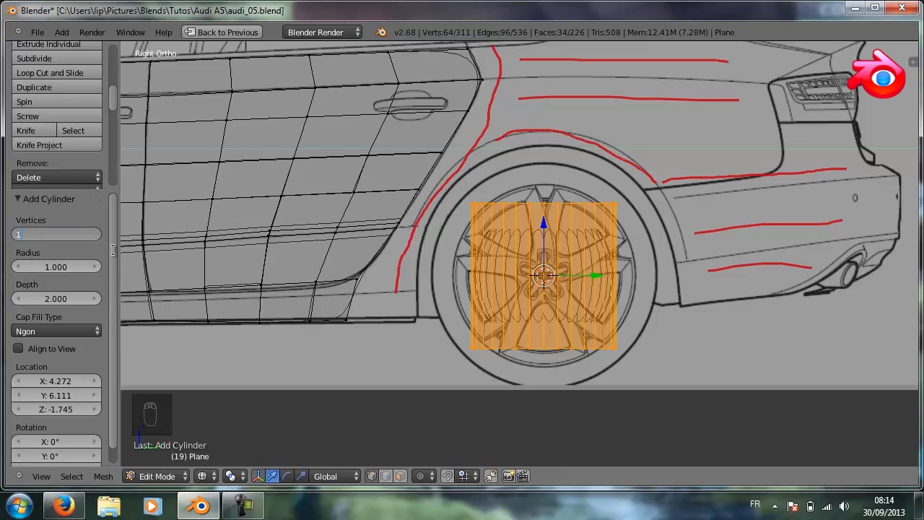
type("16")
key("Return")
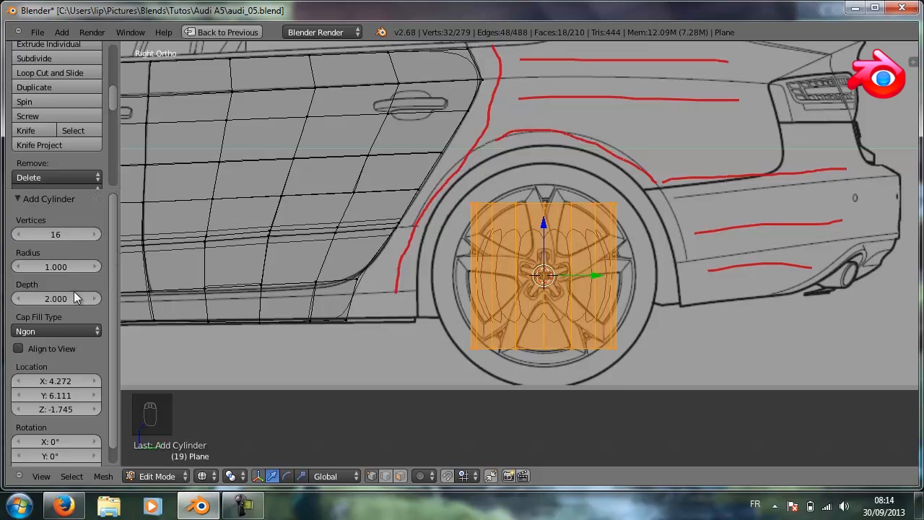
Align the new cylinder to the view and set its cap fill type to Nothing.
left_click(18, 349)
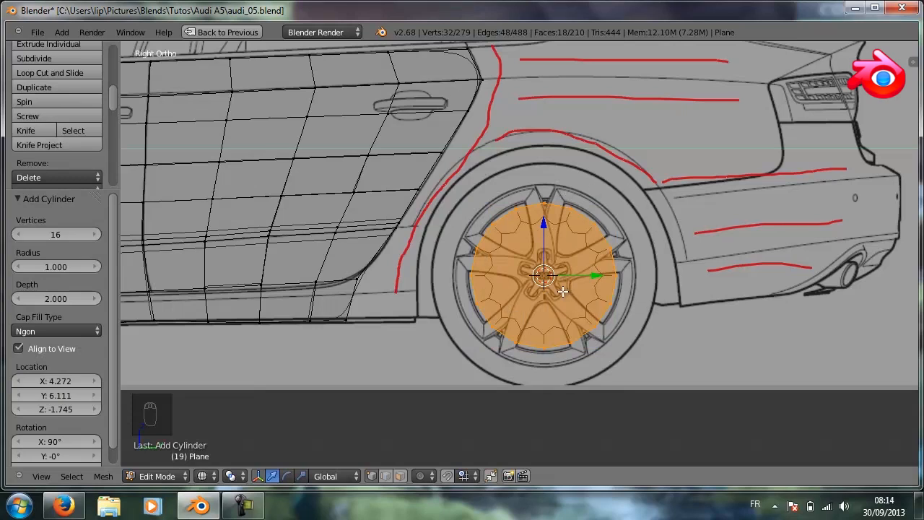
left_click(80, 331)
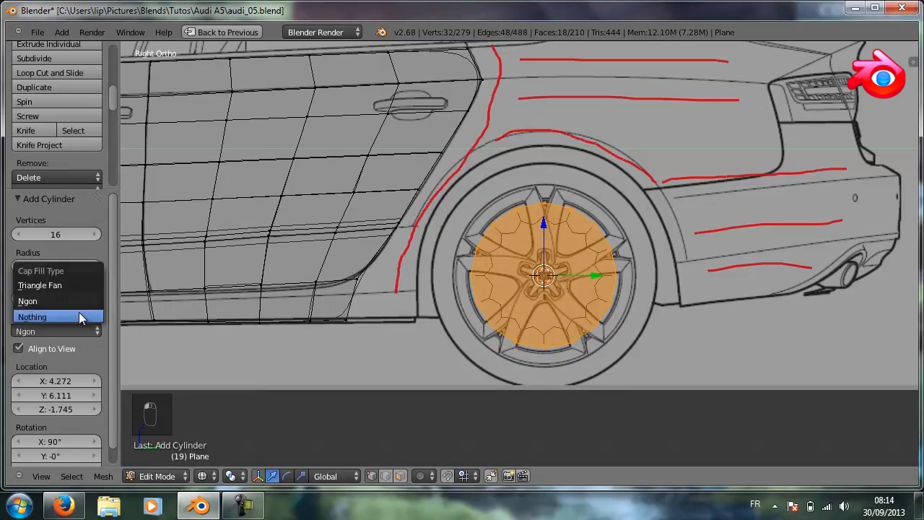
left_click(79, 316)
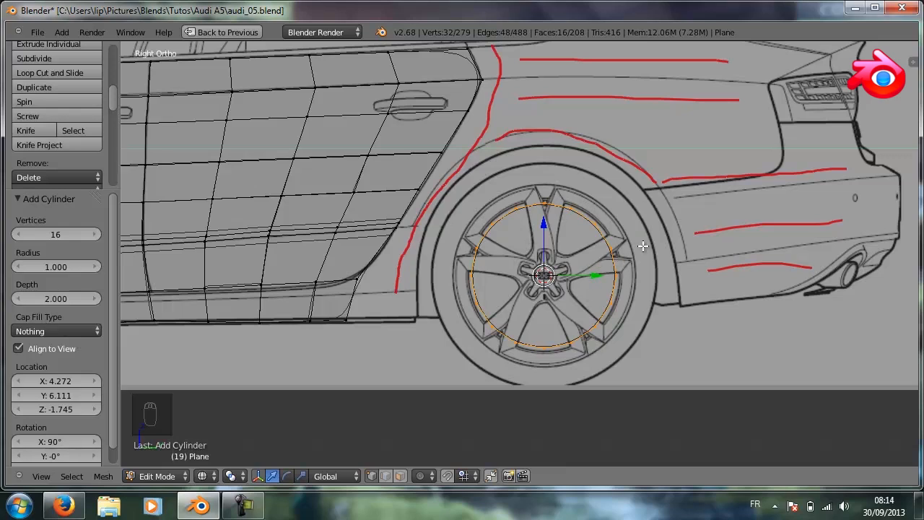
Delete the vertices of the cylinder's ring nearest the car's centre, keeping only the outer ring.
middle_click_drag(689, 233, 539, 250)
scroll(538, 247, "down", 3)
middle_click_drag(612, 277, 716, 284)
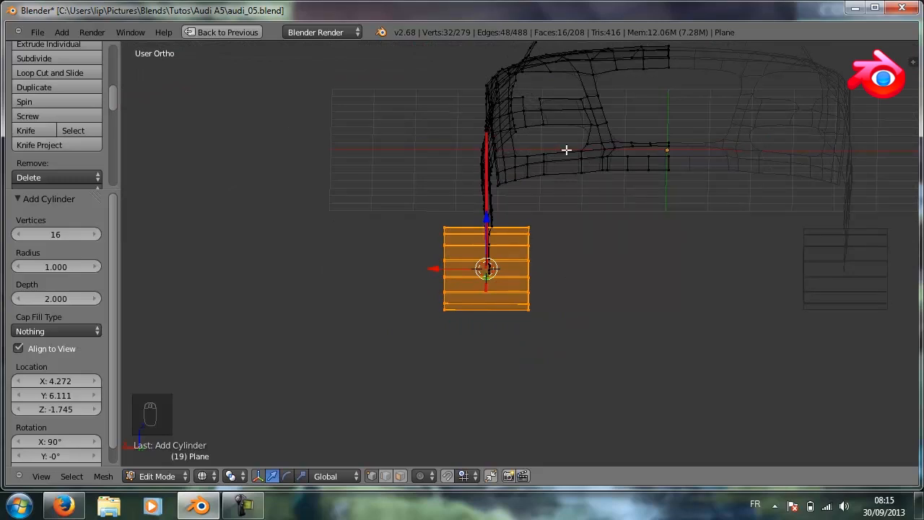
middle_click_drag(529, 274, 709, 287)
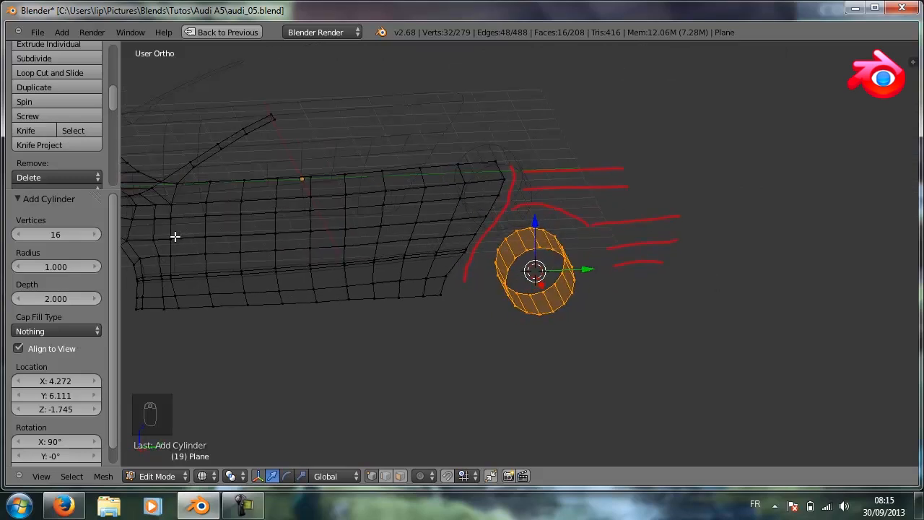
middle_click_drag(644, 262, 489, 261)
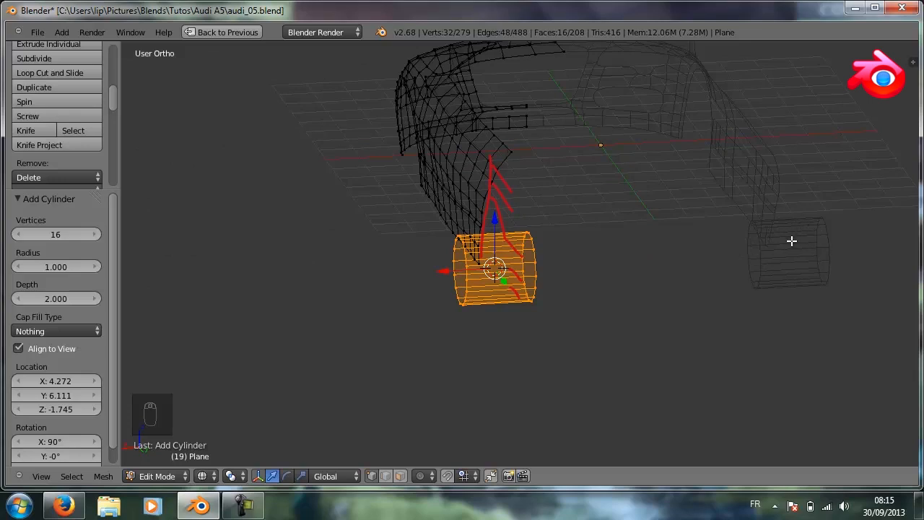
middle_click_drag(651, 309, 636, 308)
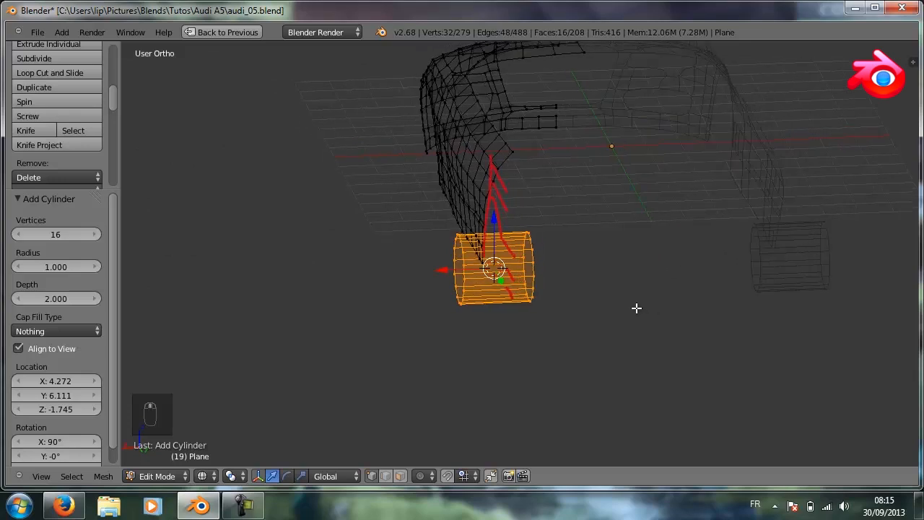
key("a")
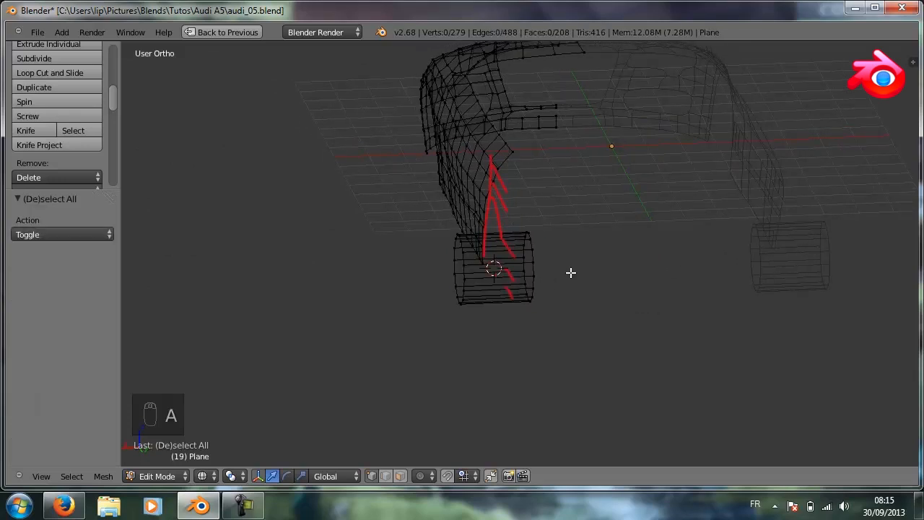
key("b")
left_click_drag(510, 188, 575, 345)
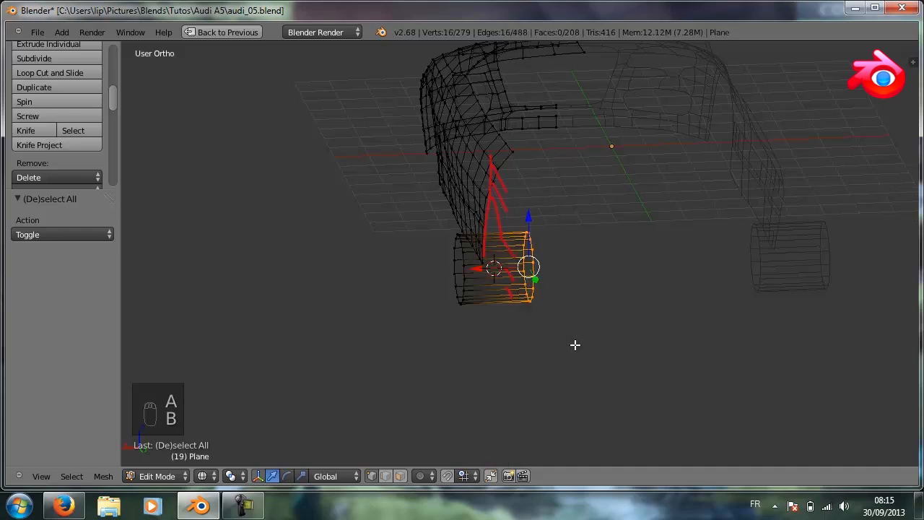
key("x")
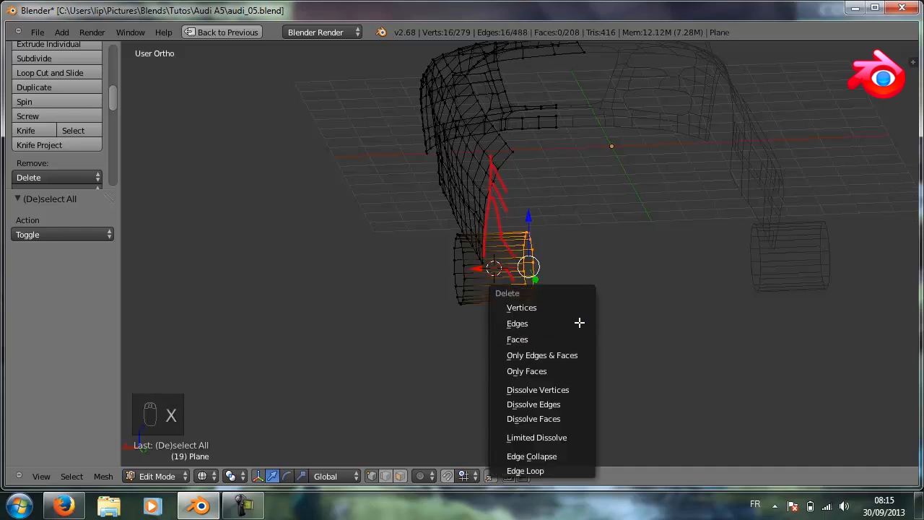
left_click(578, 310)
Move the remaining ring about 1 unit inward along X, in line with the body side and red strokes.
scroll(511, 294, "up", 3)
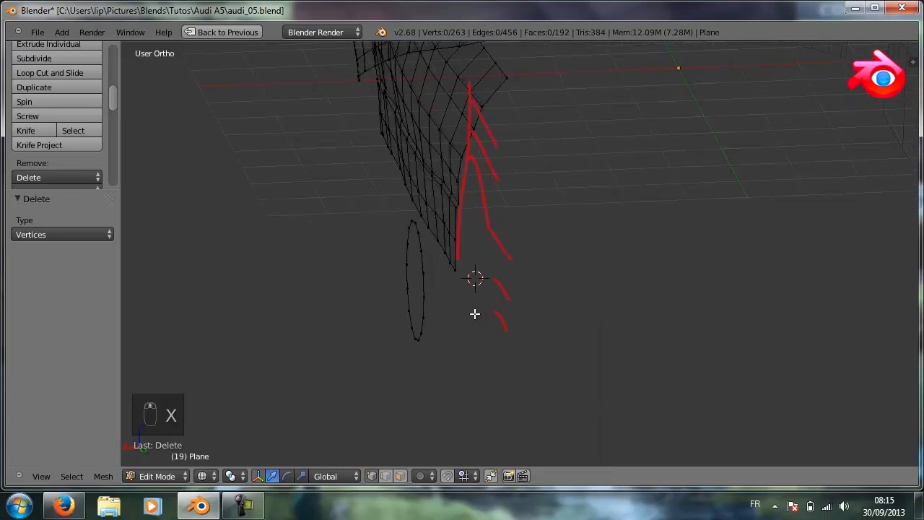
middle_click_drag(474, 313, 548, 252)
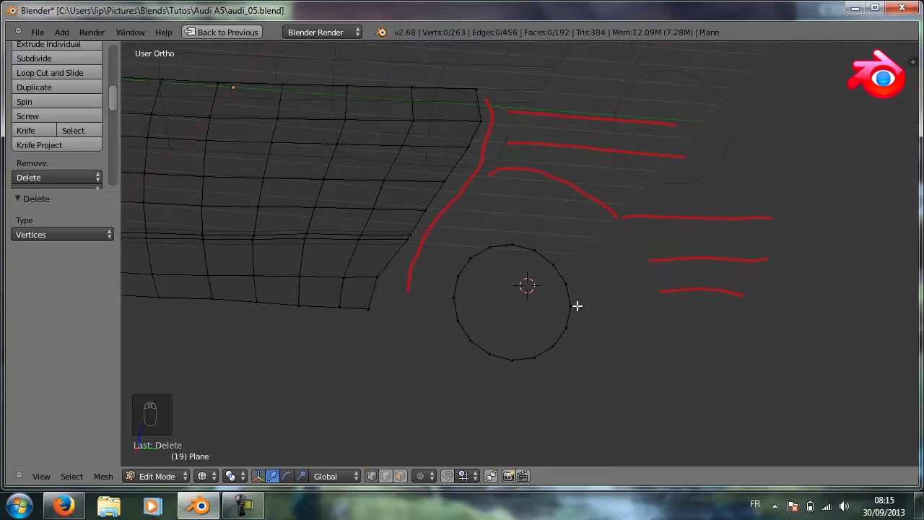
middle_click_drag(471, 261, 518, 325)
key("KP_7")
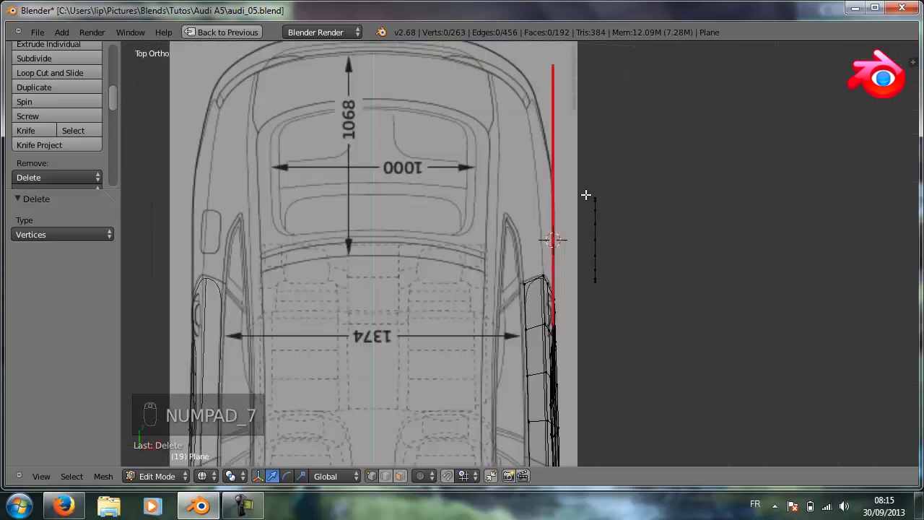
key("b")
left_click_drag(577, 160, 635, 284)
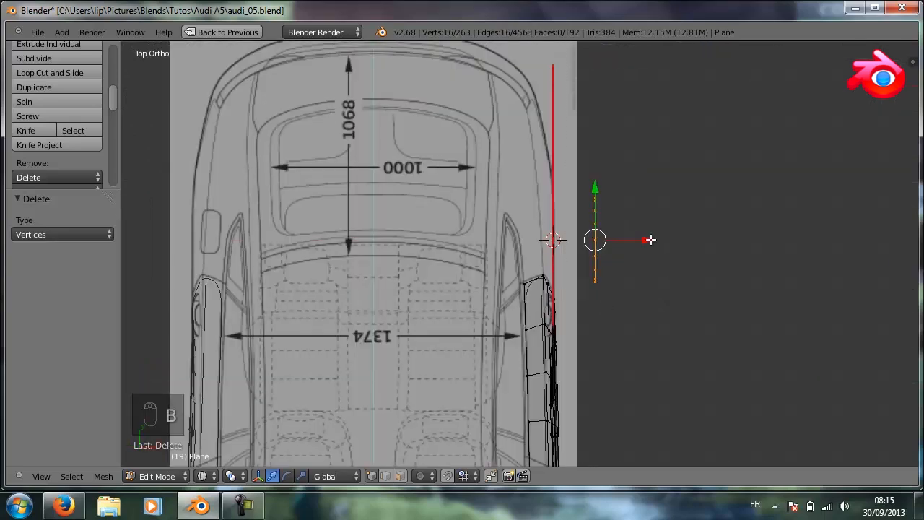
left_click_drag(650, 240, 609, 236)
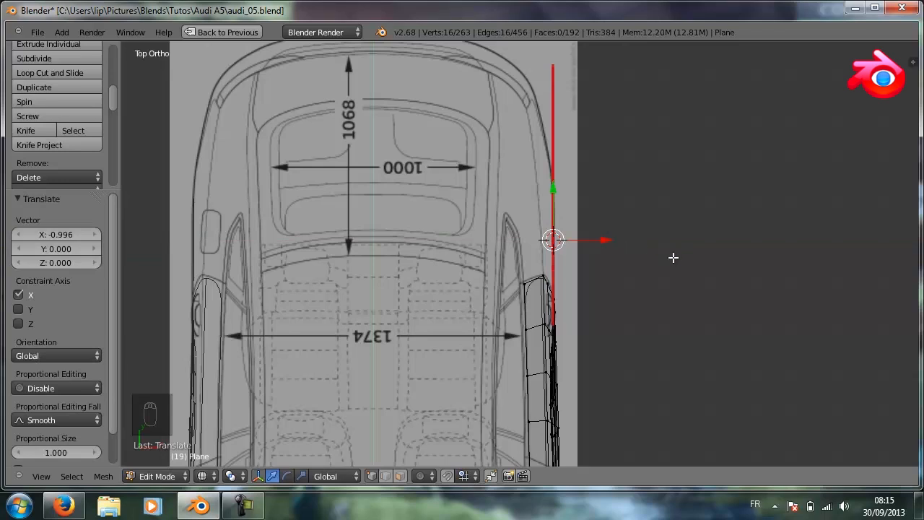
Scale the ring to match the rear wheel arch in the side view, by about 1.94 and then about 0.93.
scroll(673, 257, "up", 3)
middle_click_drag(715, 300, 570, 202)
key("KP_3")
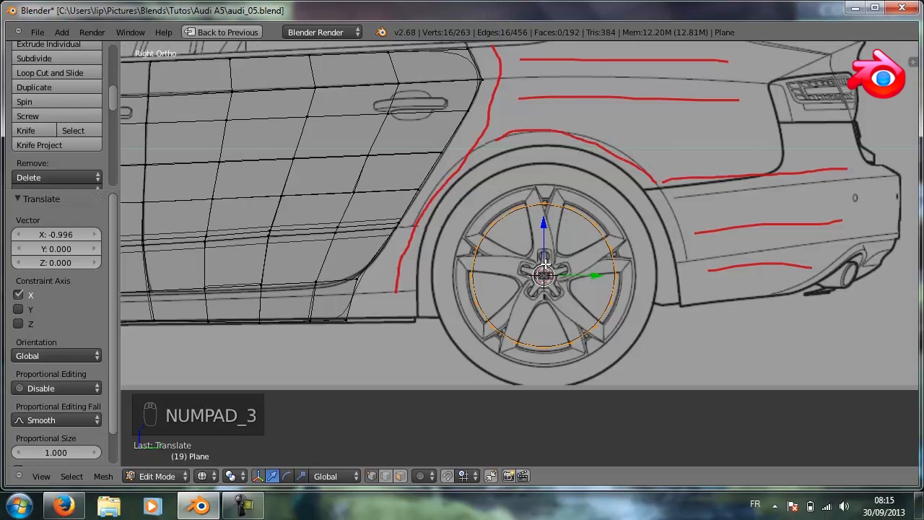
key("s")
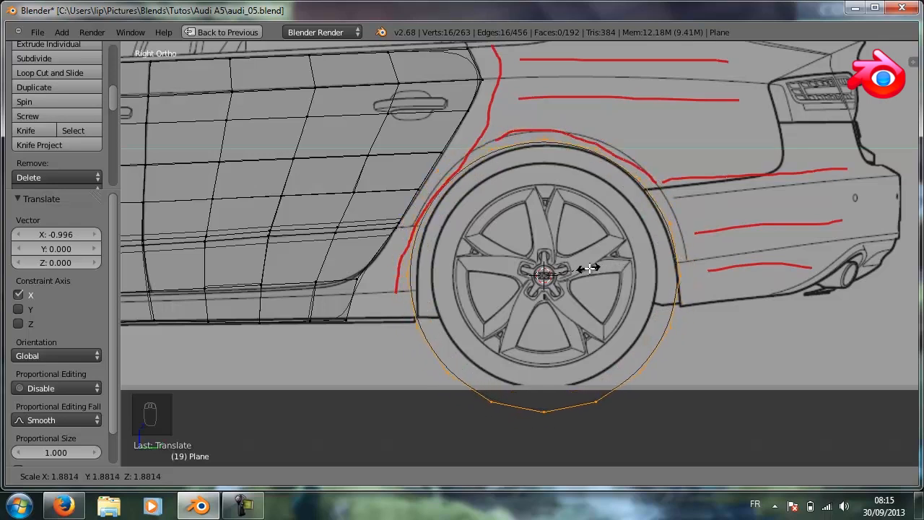
left_click(596, 269)
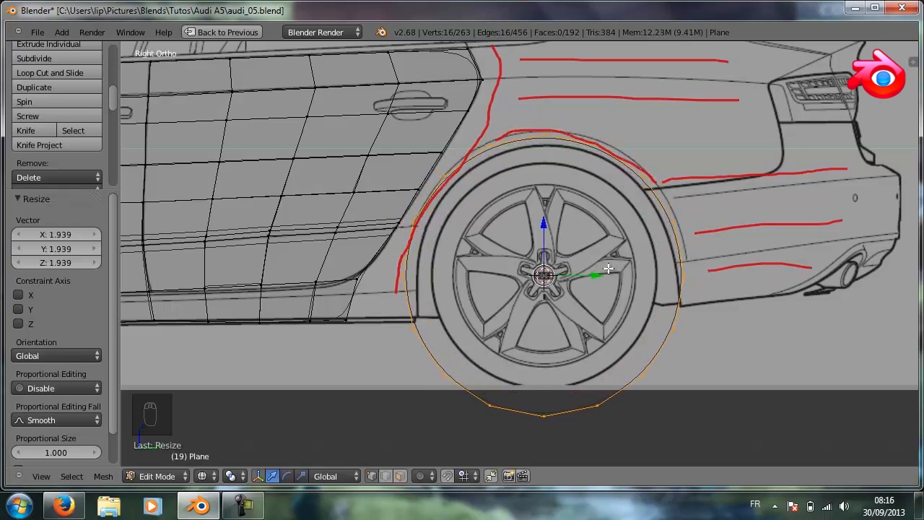
key("s")
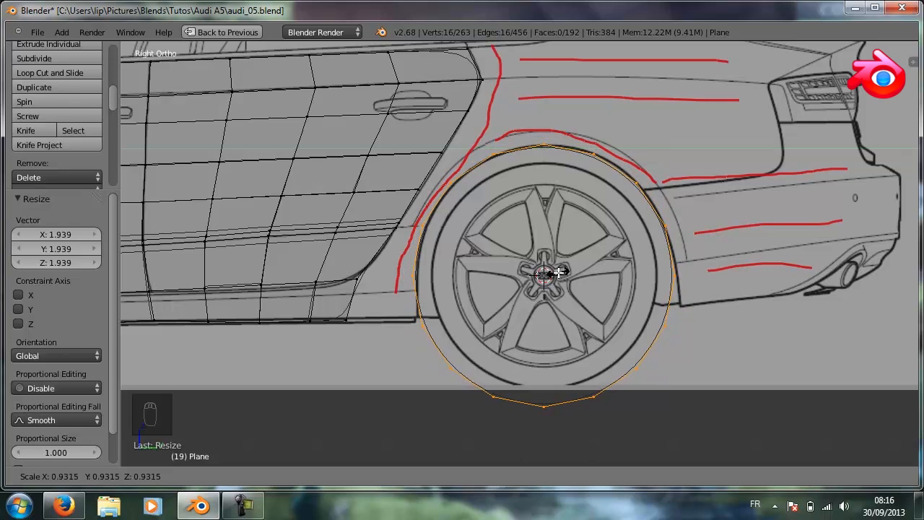
left_click(560, 273)
Delete the ring's seven lower vertices to leave an open arch over the rear wheel.
right_click(451, 369)
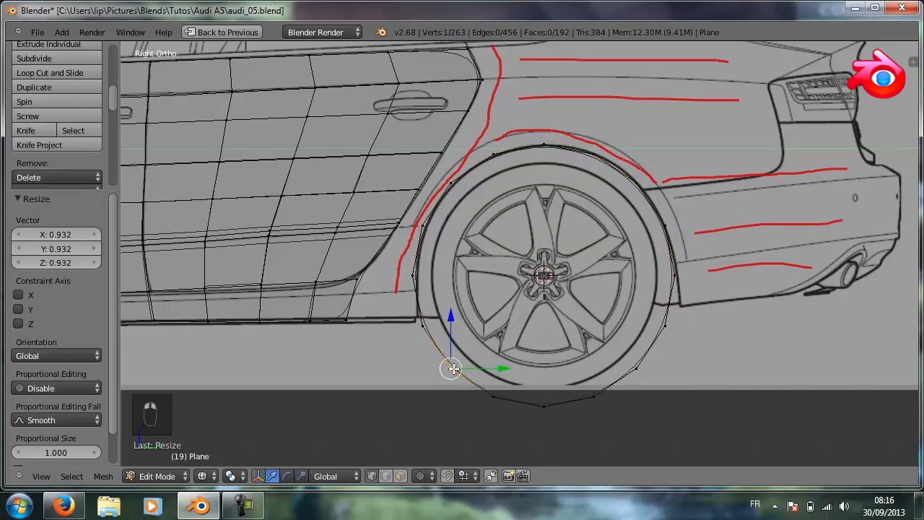
right_click(493, 396, "shift")
right_click(544, 406, "shift")
right_click(593, 395, "shift")
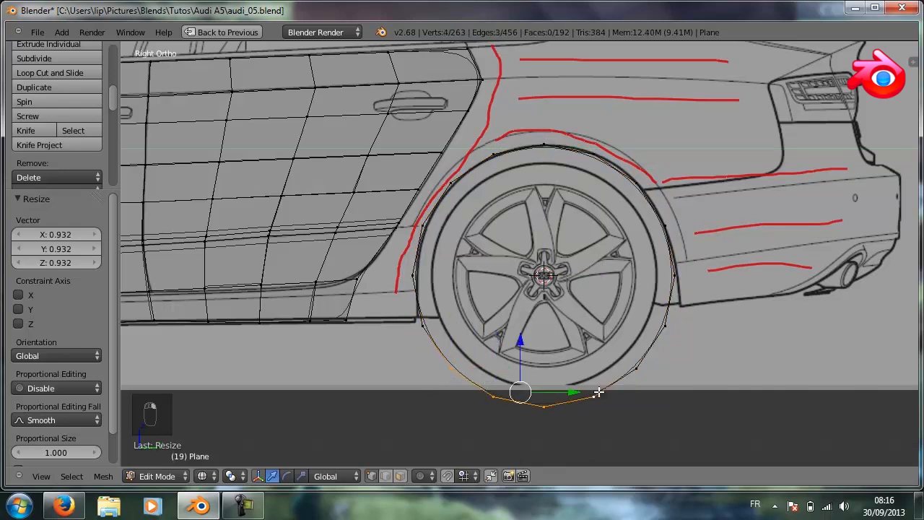
right_click(634, 367, "shift")
right_click(664, 326, "shift")
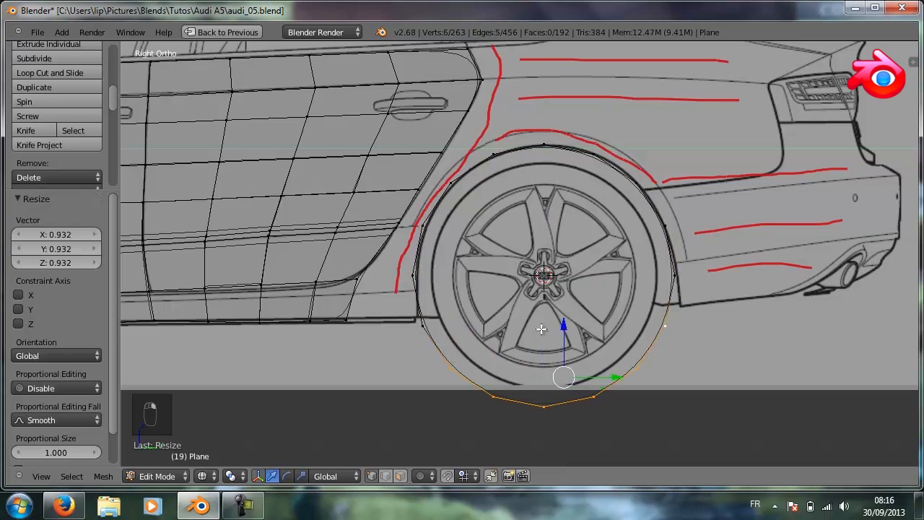
right_click(422, 325, "shift")
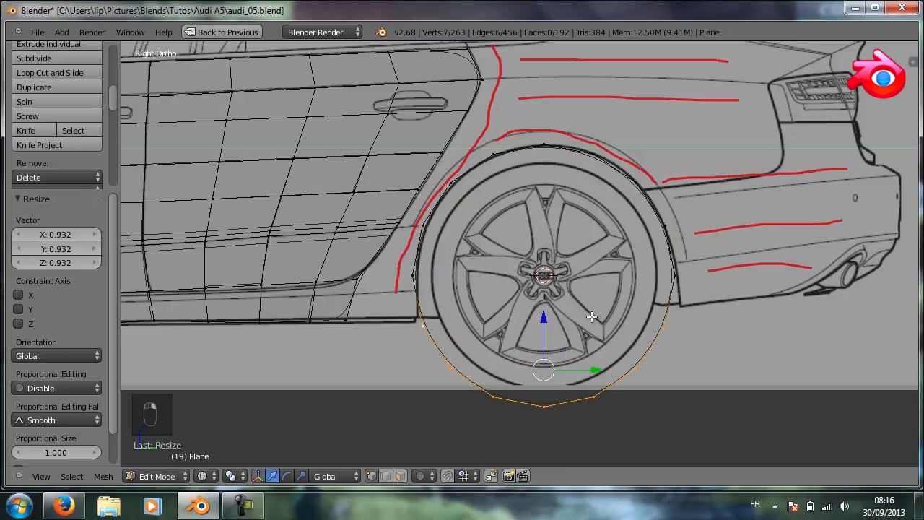
key("x")
left_click(585, 306)
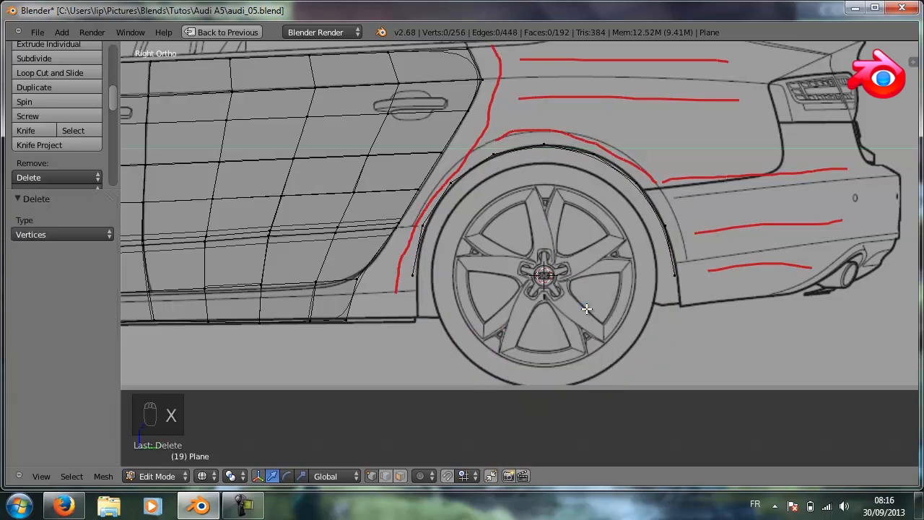
Extrude the arch's front end vertex down to the sill corner, about 0.062 along Y and -0.575 along Z.
right_click(413, 276)
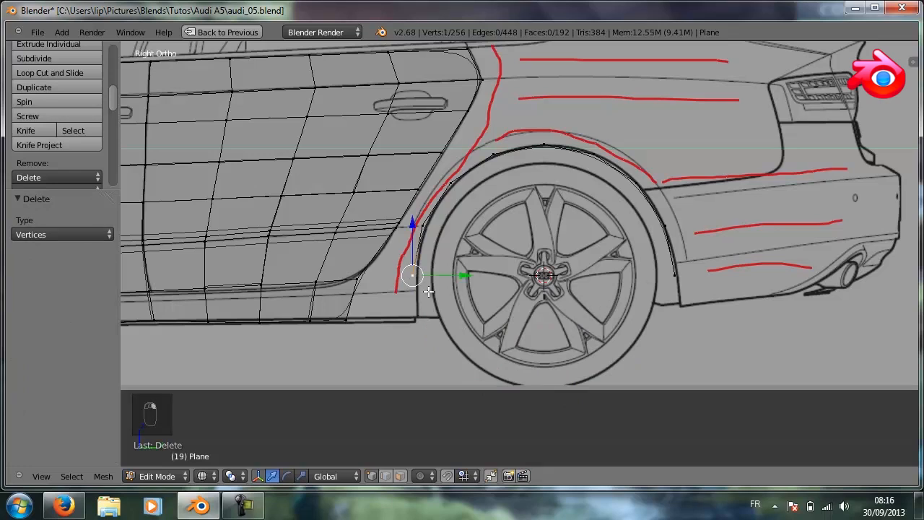
scroll(433, 295, "up", 6)
middle_click_drag(439, 304, 598, 216, "shift")
scroll(568, 232, "down", 2)
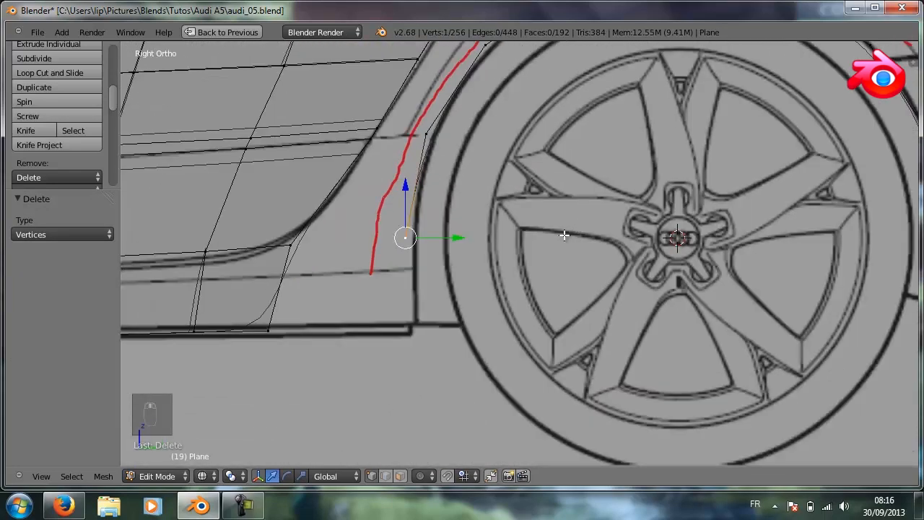
scroll(564, 234, "down", 2)
scroll(549, 243, "up", 2)
key("e")
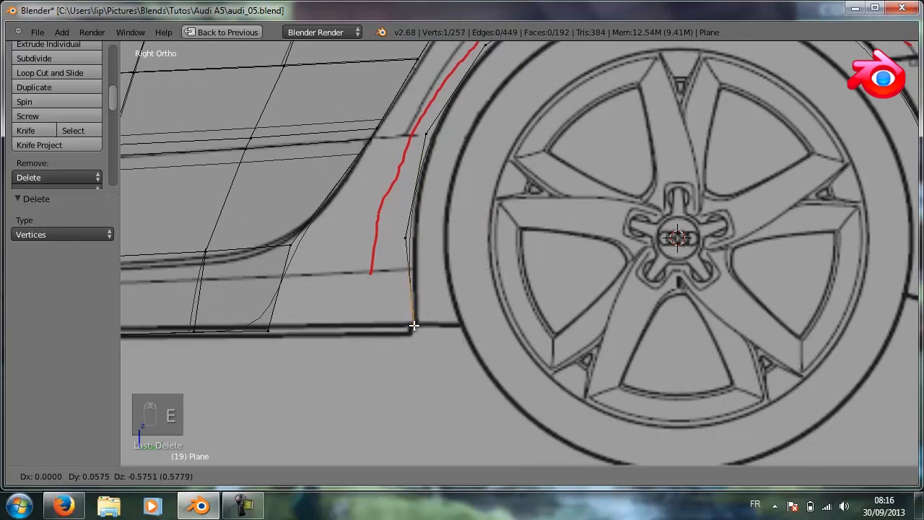
left_click(414, 326)
Move the vertex above the sill corner 0.043 along Y onto the wheel-arch outline.
right_click(405, 244)
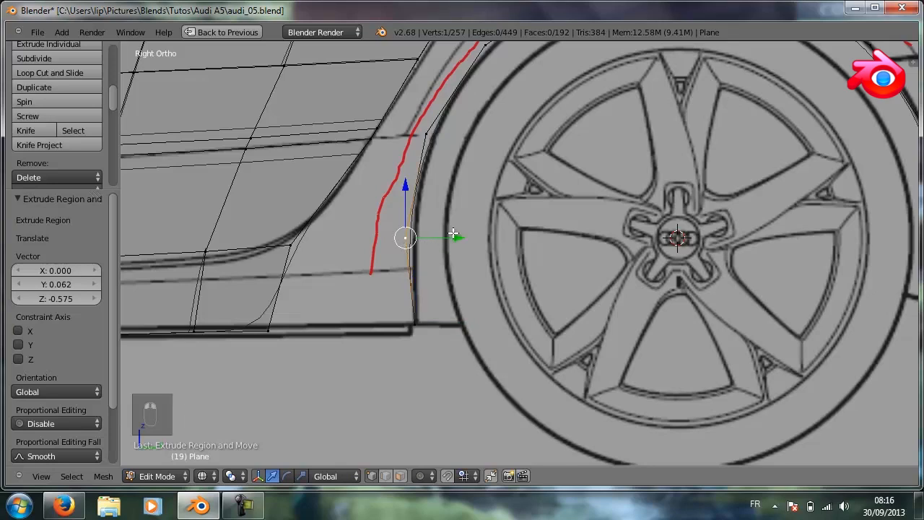
key("g")
key("y")
left_click(462, 238)
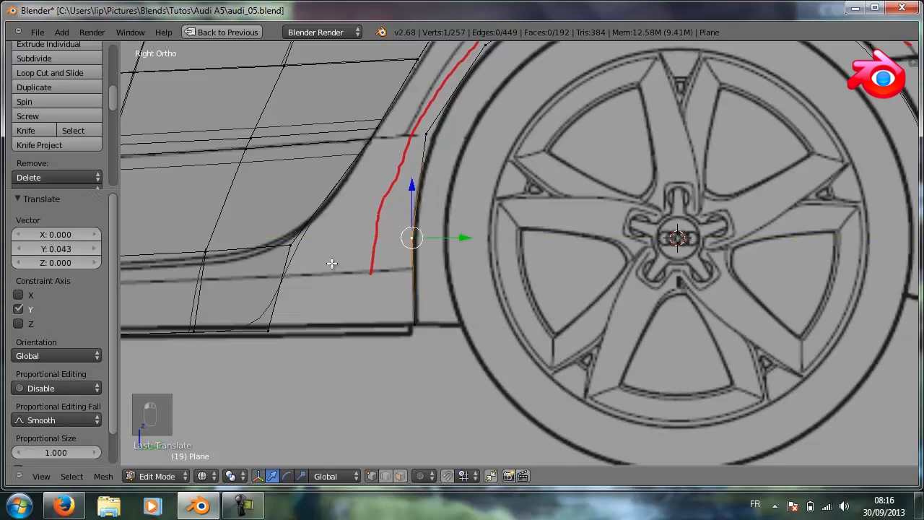
Fill a face between the rear edge of the sill strip below the door and the arch's lowest edge.
right_click(290, 244)
right_click(271, 327, "shift")
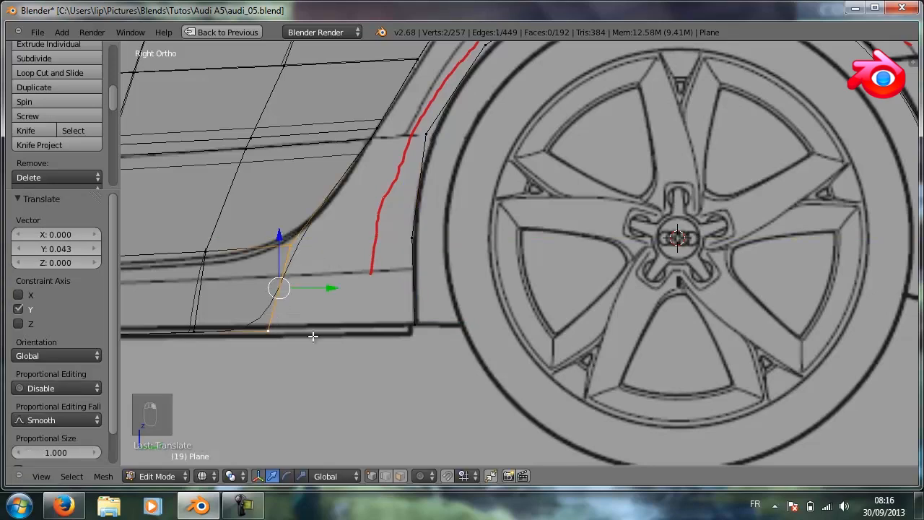
right_click(415, 326, "shift")
right_click(418, 243, "shift")
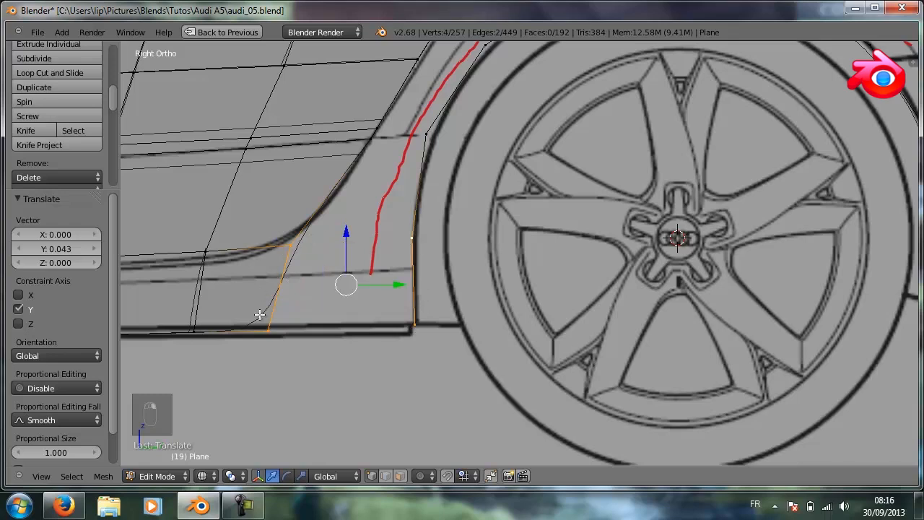
key("f")
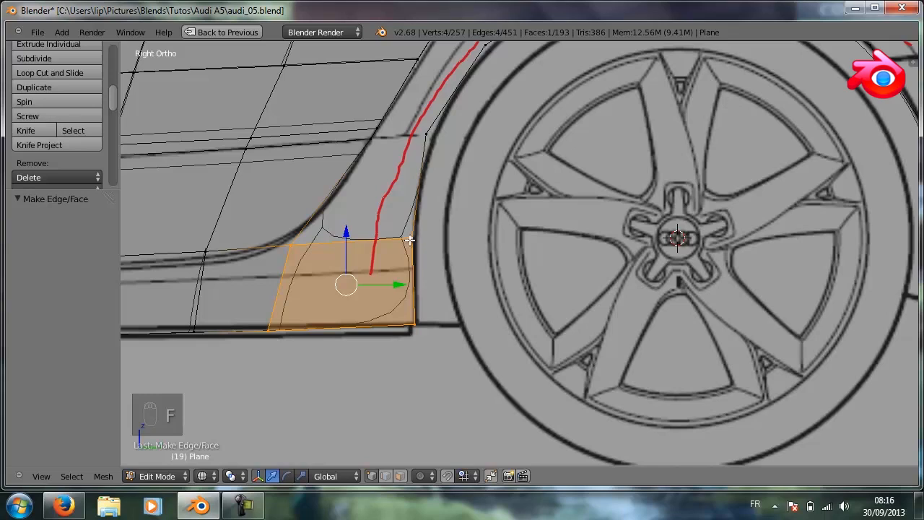
right_click(414, 325)
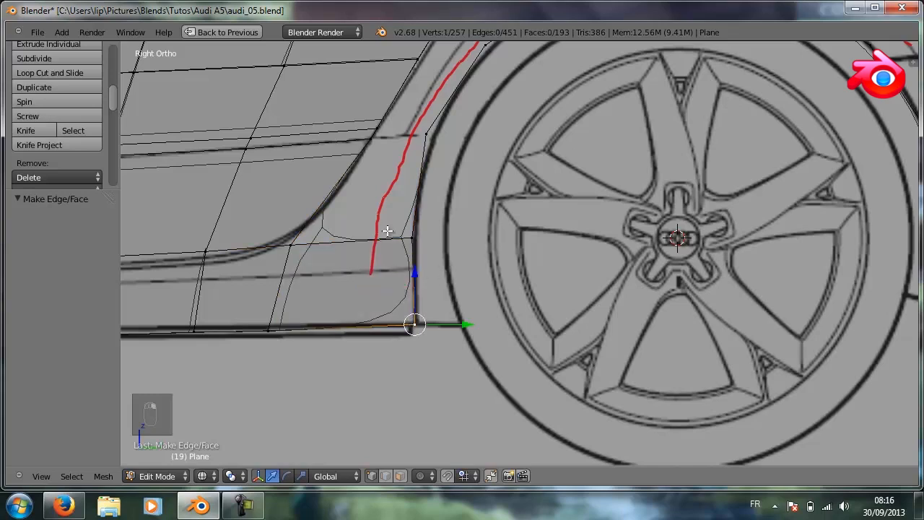
Lower the opacity of the Right-axis background image to 0.154.
scroll(399, 203, "up", 1)
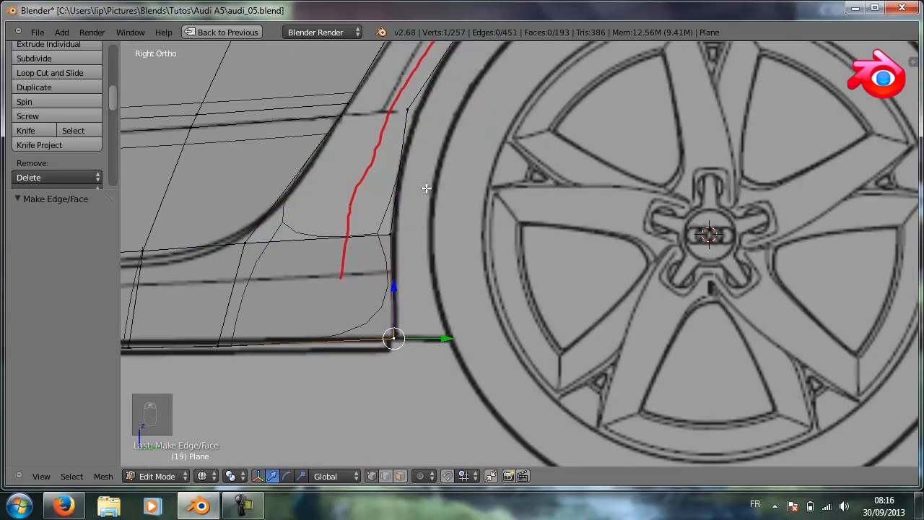
middle_click_drag(440, 165, 436, 223, "shift")
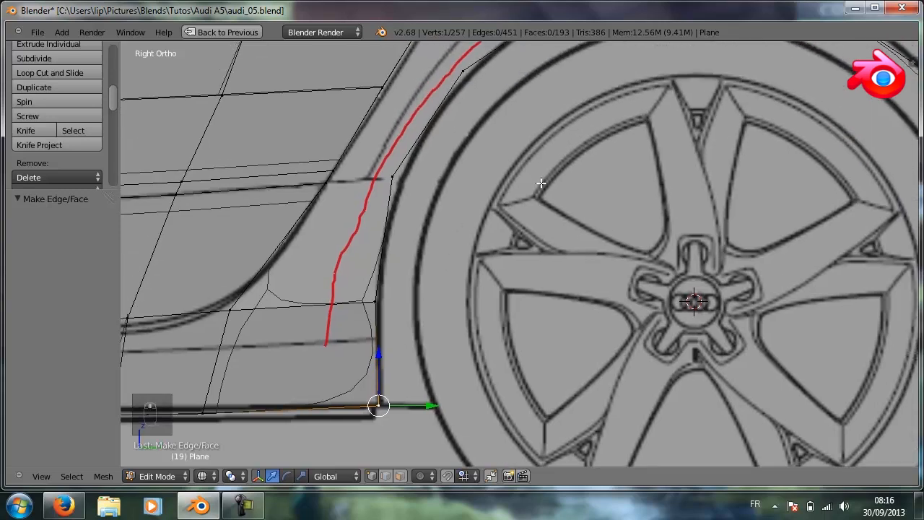
key("n")
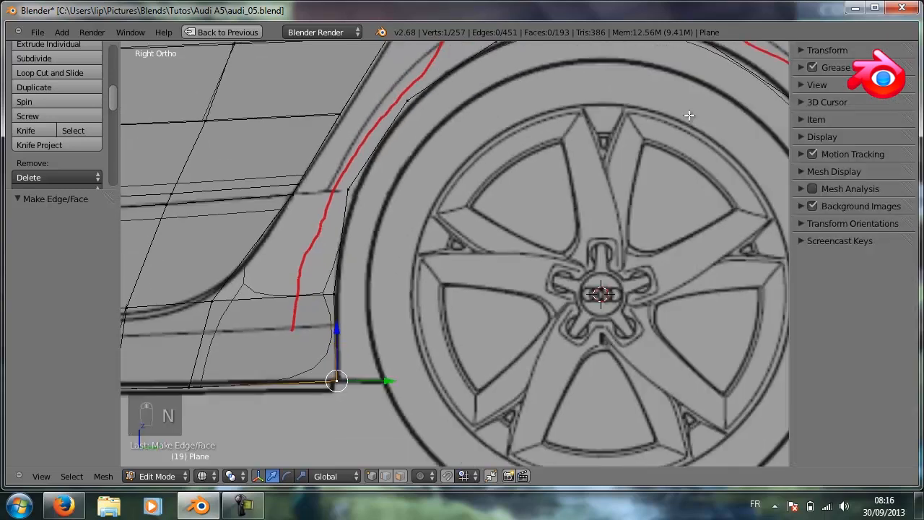
left_click(800, 206)
scroll(801, 210, "down", 2)
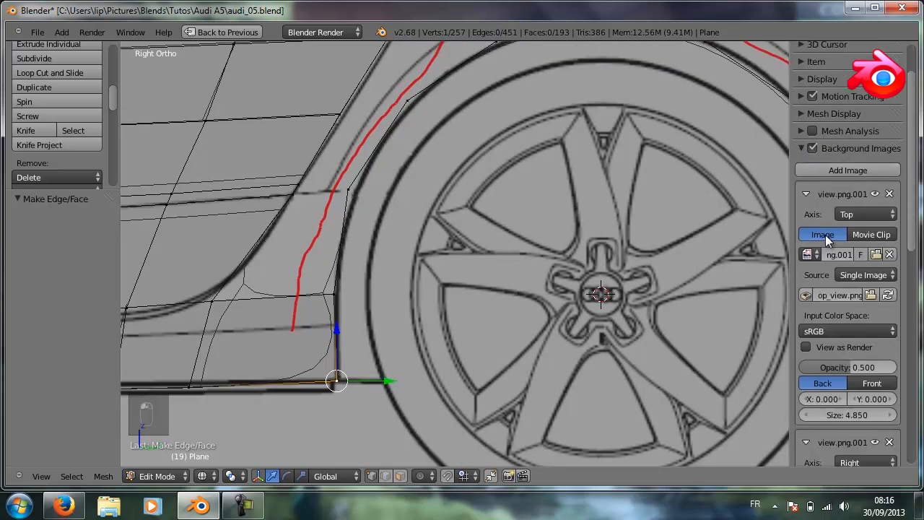
scroll(830, 238, "down", 5)
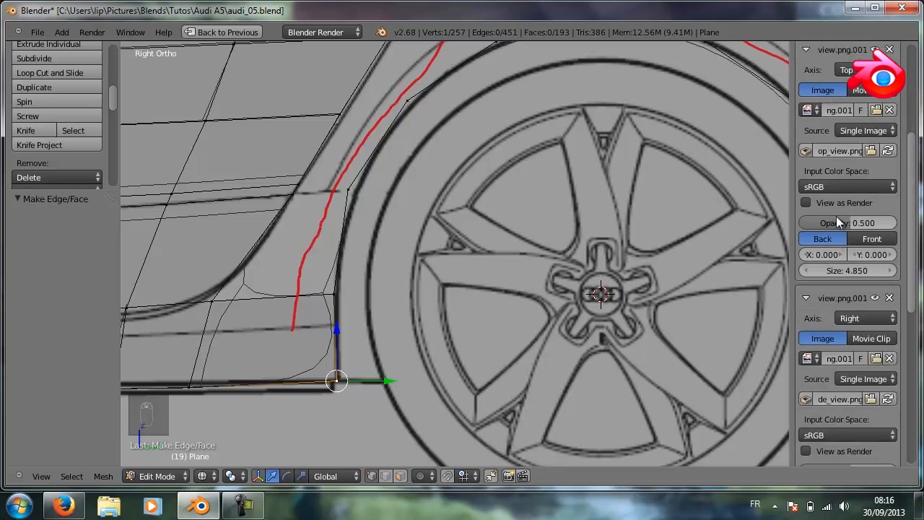
scroll(790, 245, "down", 1)
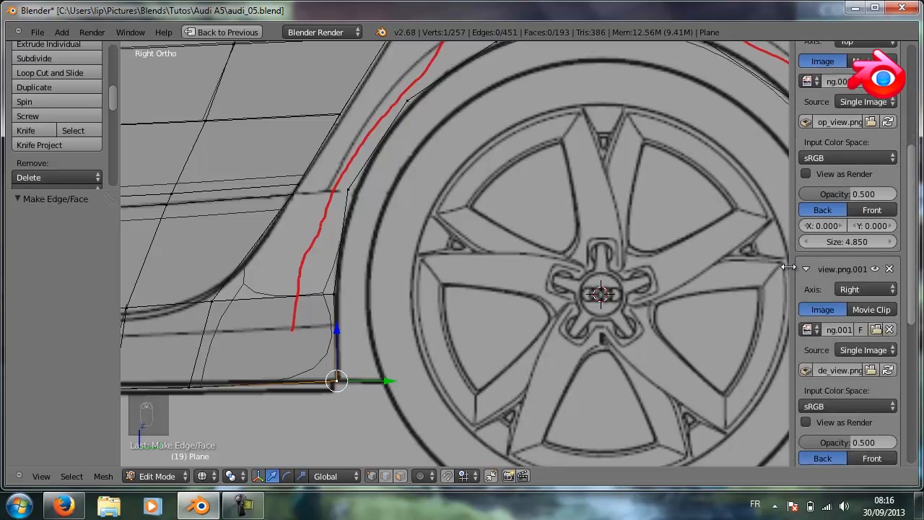
scroll(787, 267, "down", 3)
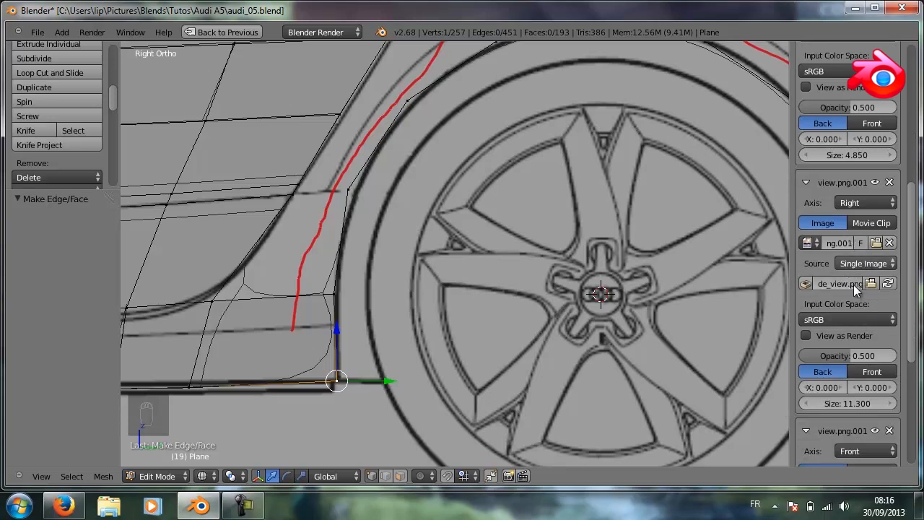
left_click_drag(848, 355, 821, 365)
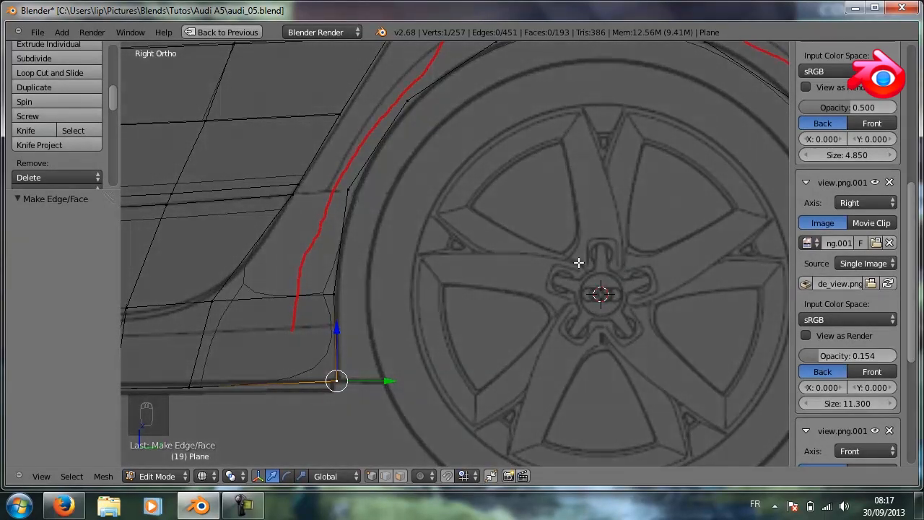
Shift the next arch vertex up the front of the wheel onto the blueprint outline and hide both sidebars.
right_click(302, 186)
left_click_drag(345, 188, 383, 168)
key("n")
key("t")
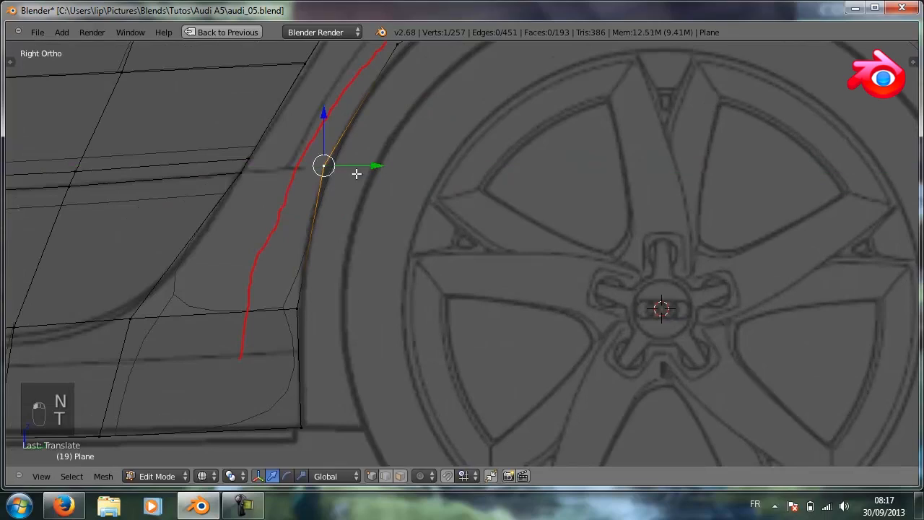
Lower that arch vertex along the wheel-arch outline to just below the level of the door's crease vertices.
right_click(239, 173)
right_click(247, 157)
right_click(240, 174)
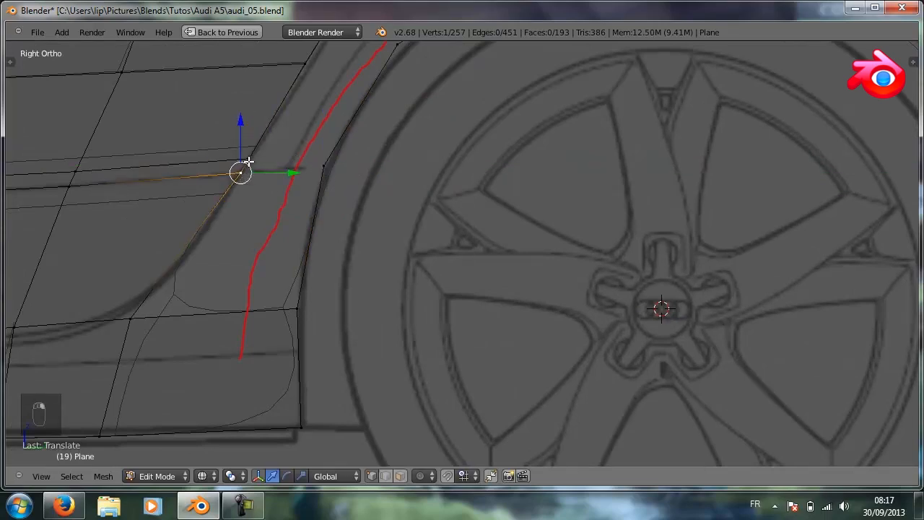
right_click(247, 158)
right_click(240, 174)
right_click(247, 158)
right_click(322, 167)
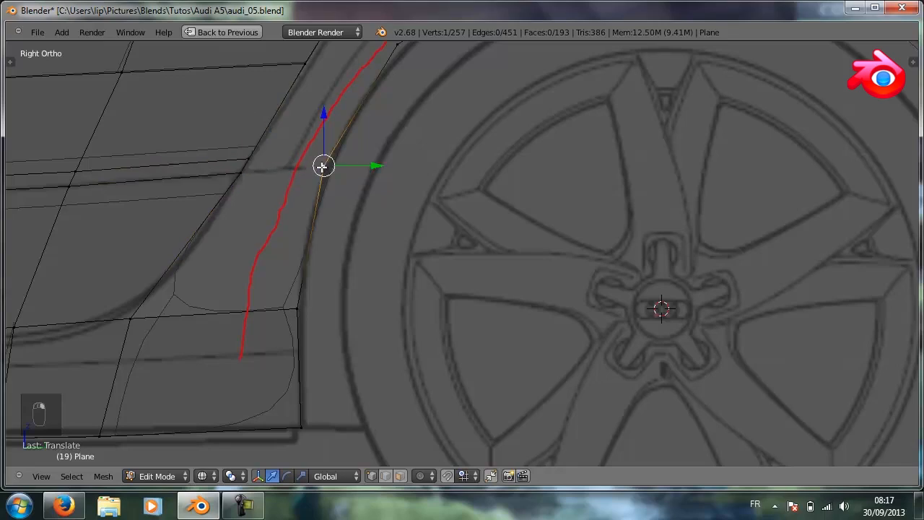
key("g")
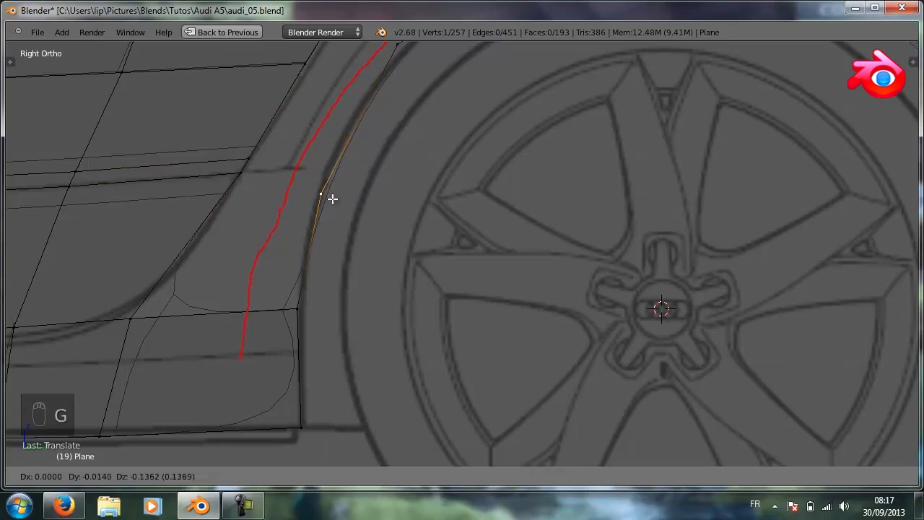
left_click(334, 189)
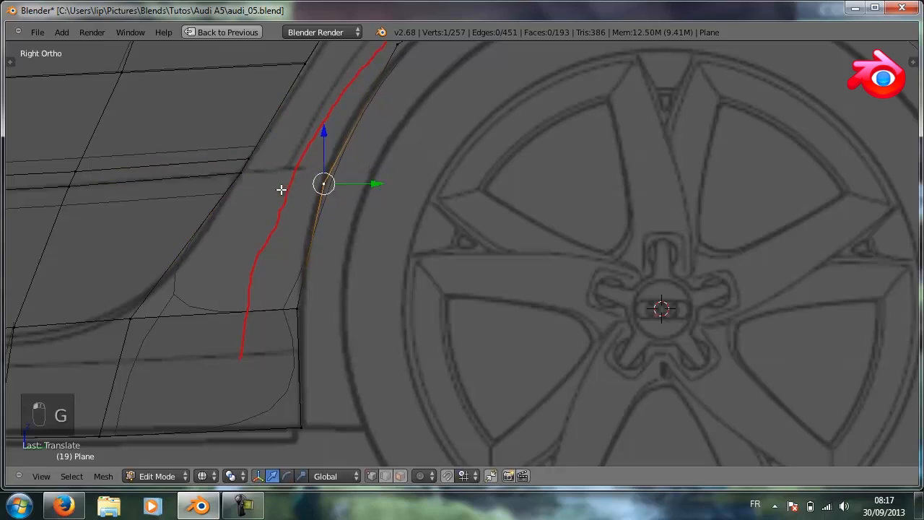
Fill a face between the door's lower rear edge and the arch edge above the sill face.
right_click(241, 174)
right_click(131, 317, "shift")
right_click(276, 305, "shift")
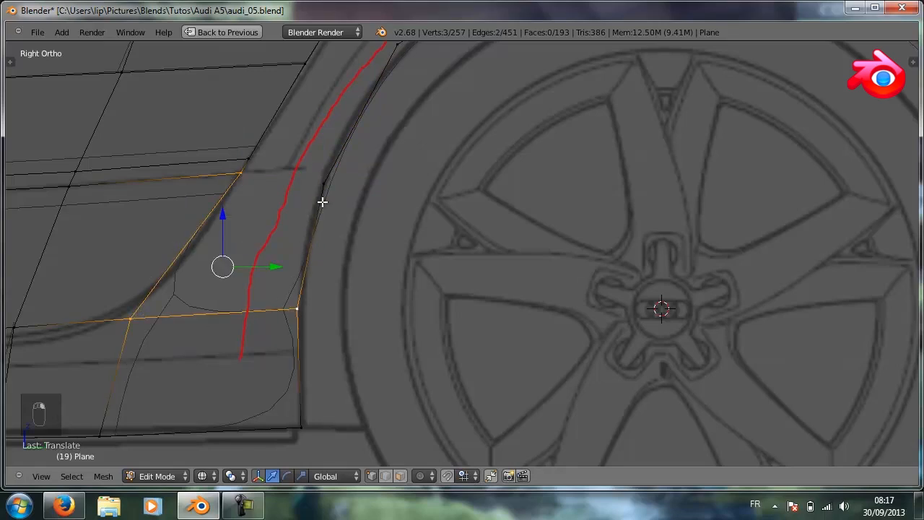
right_click(325, 189, "shift")
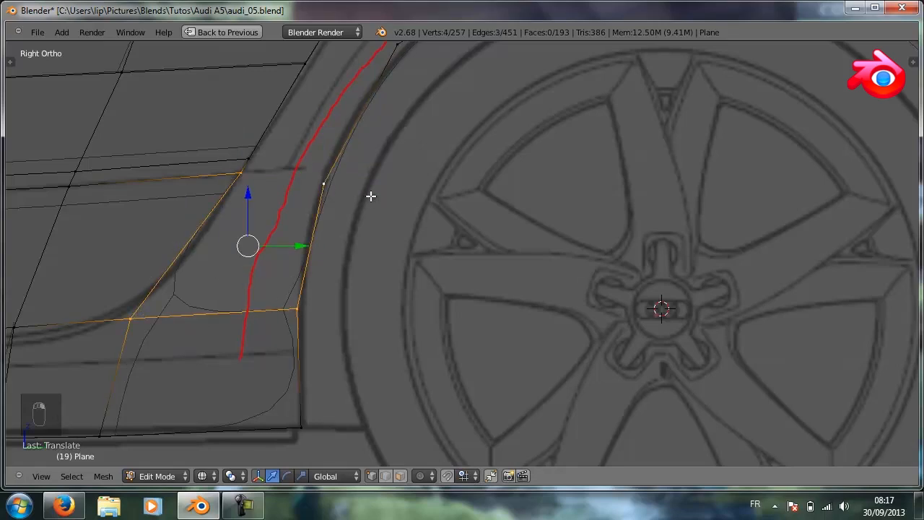
key("f")
Raise the face's upper arch vertex level with the door crease, and shift its lower arch vertex 0.014 along Y.
right_click(324, 173)
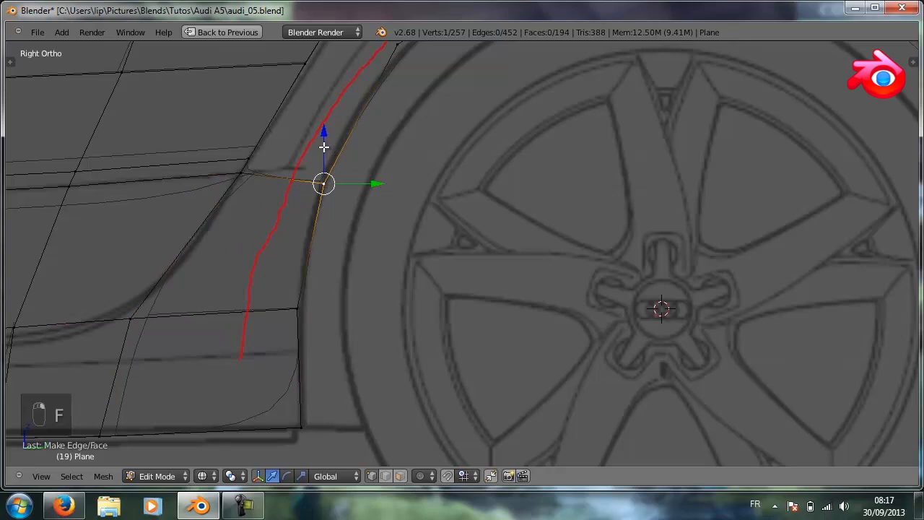
left_click_drag(323, 137, 324, 128)
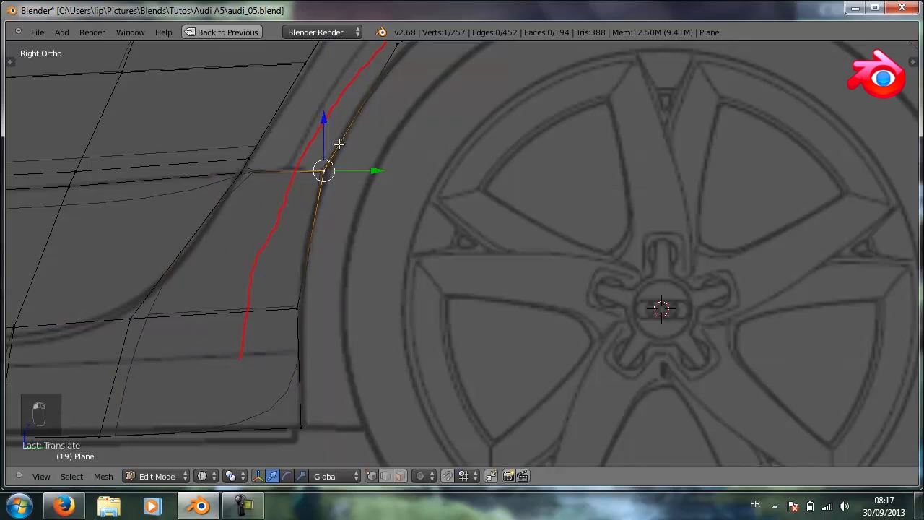
left_click_drag(379, 170, 381, 171)
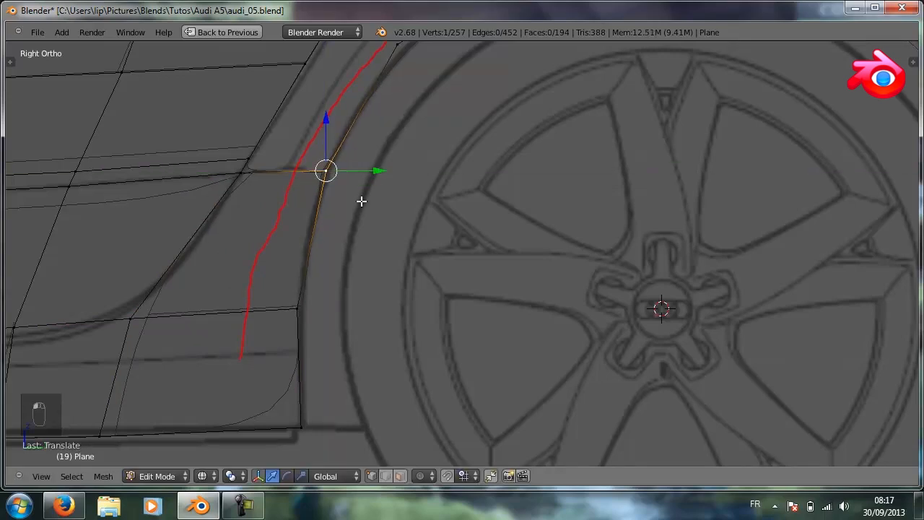
key("g")
key("y")
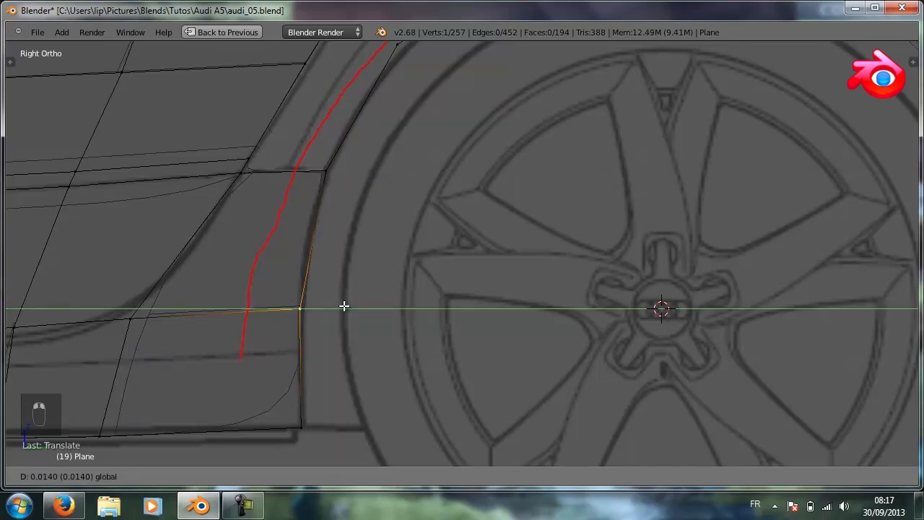
left_click(344, 306)
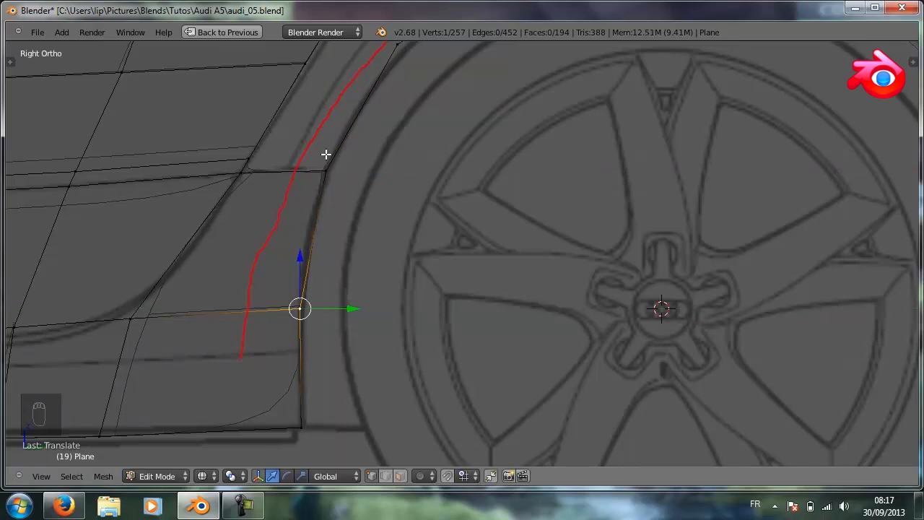
Move the next arch vertex down the outline to just above the crease-level vertex.
right_click(396, 51)
key("g")
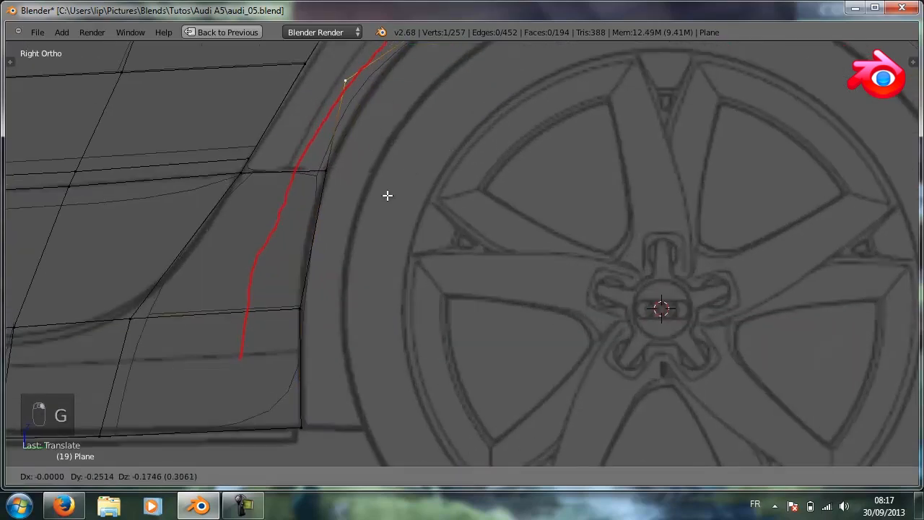
left_click(387, 254)
Fill the narrow face between the door's two crease vertices and the two closely spaced arch vertices.
left_click(247, 157)
left_click(238, 173, "shift")
left_click(326, 170, "shift")
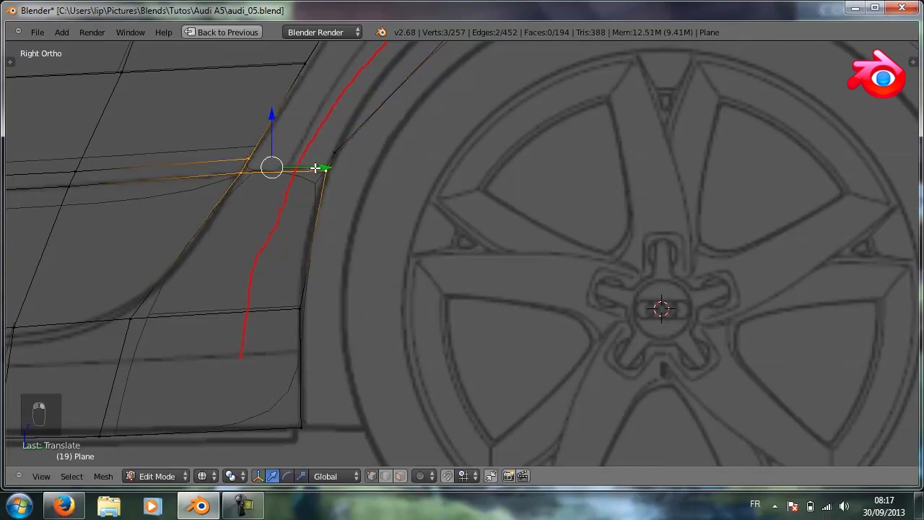
left_click(333, 152, "shift")
key("f")
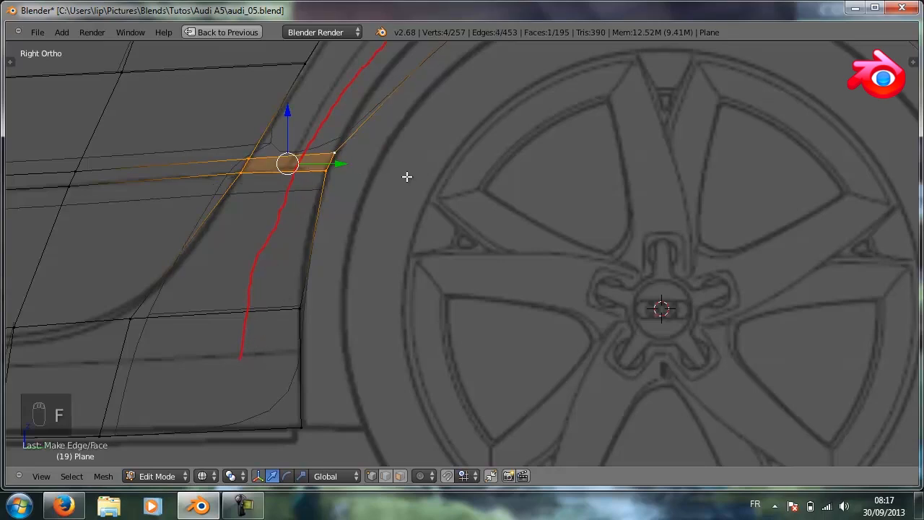
Nudge the narrow face's upper arch vertex slightly forward onto the wheel-arch outline.
middle_click_drag(406, 177, 364, 275, "shift")
right_click(290, 253)
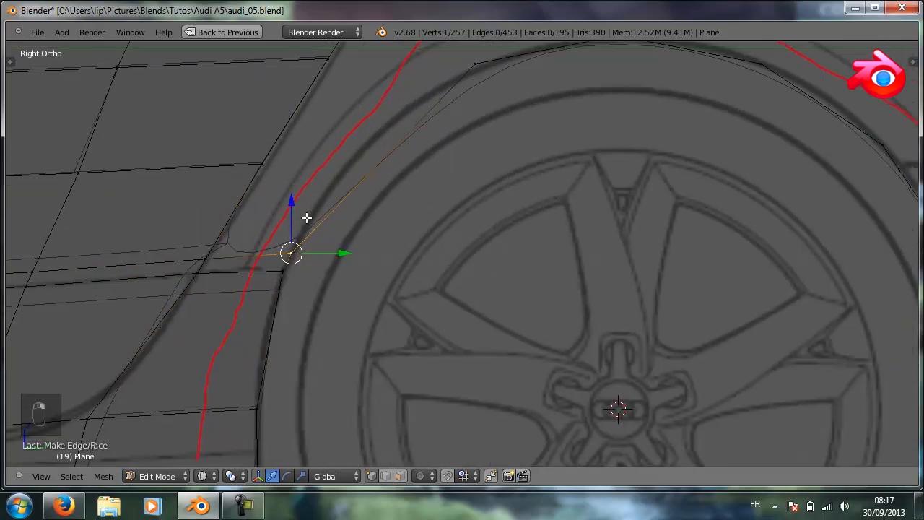
key("g")
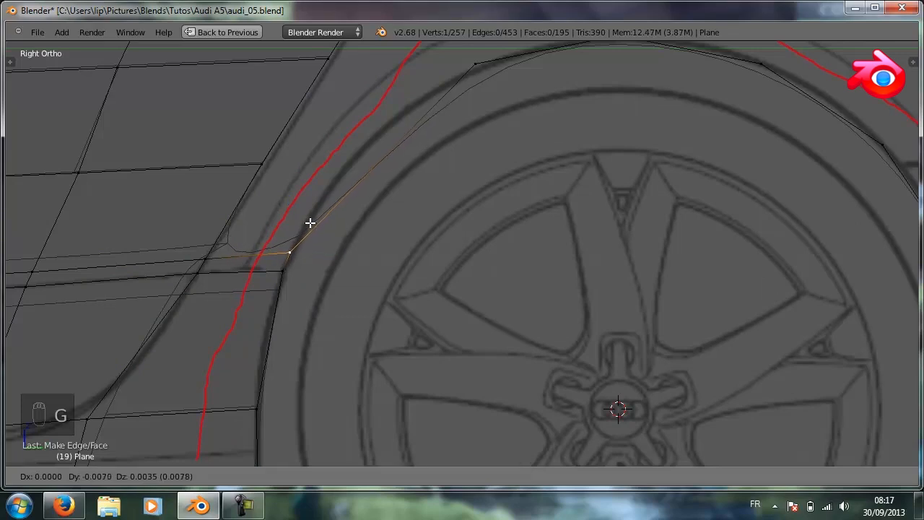
left_click(309, 223)
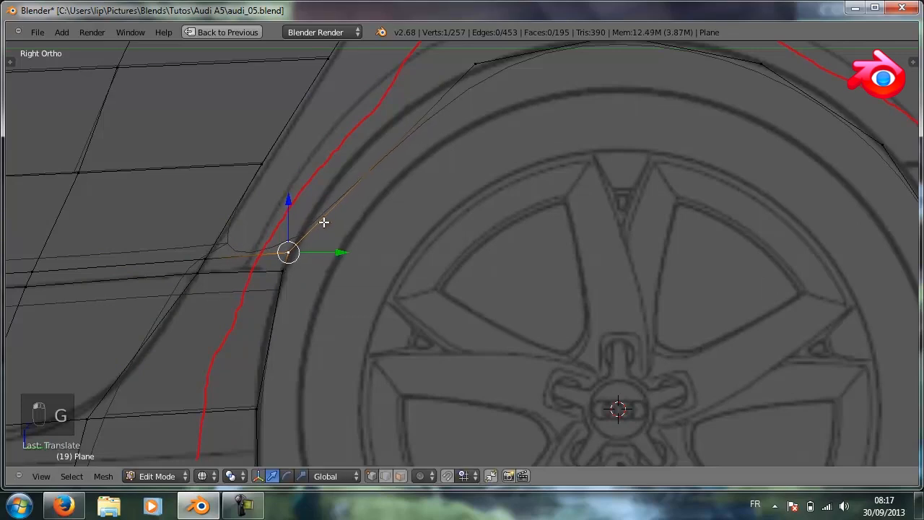
Move the next arch vertex down the wheel-arch outline to about the height of the door-edge vertex above the crease.
right_click(475, 65)
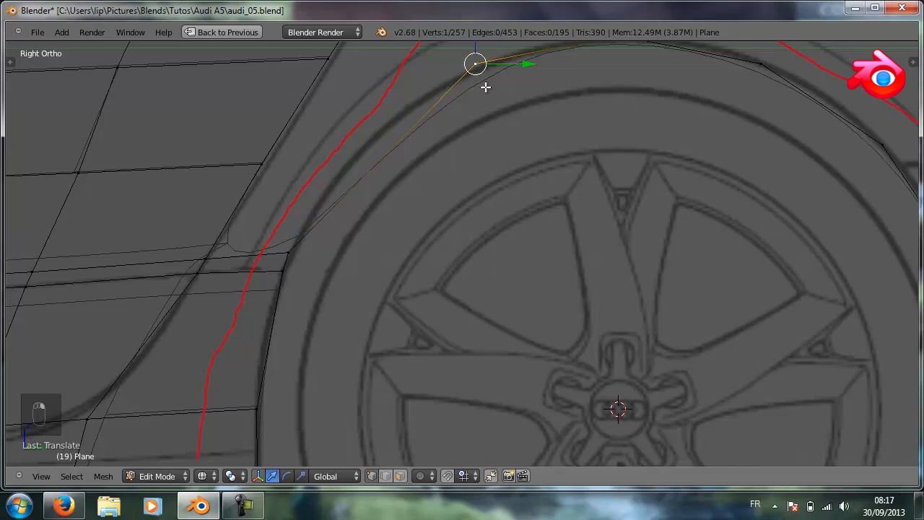
key("g")
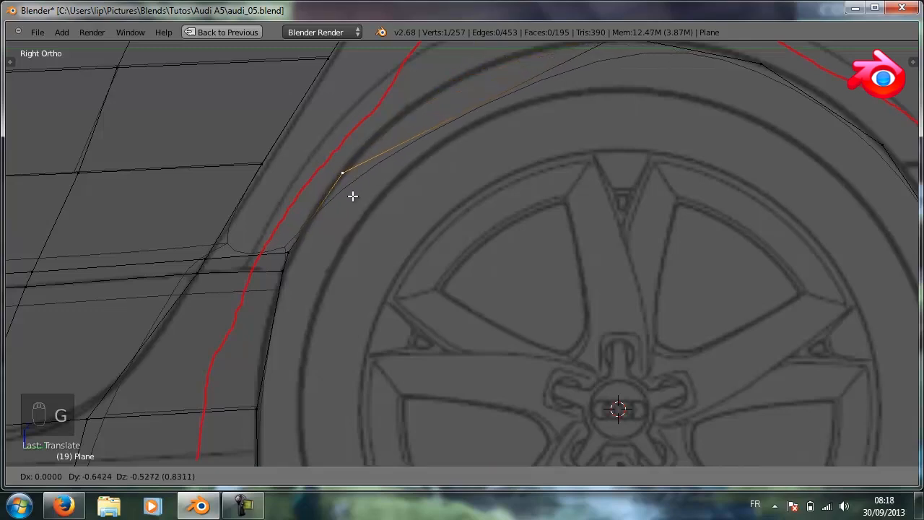
left_click(349, 196)
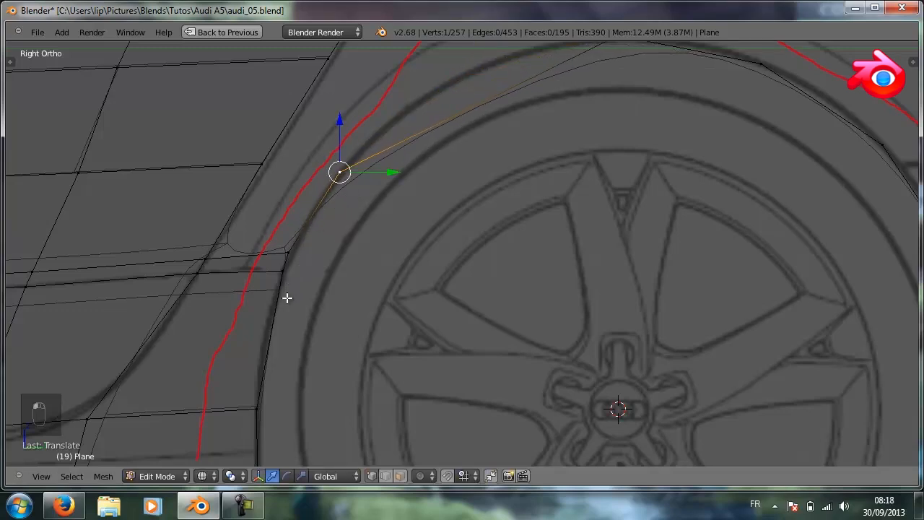
Fill the fender face between the door edge's crease vertex, the door vertex above it and the two facing arch vertices.
right_click(261, 164)
right_click(338, 170, "shift")
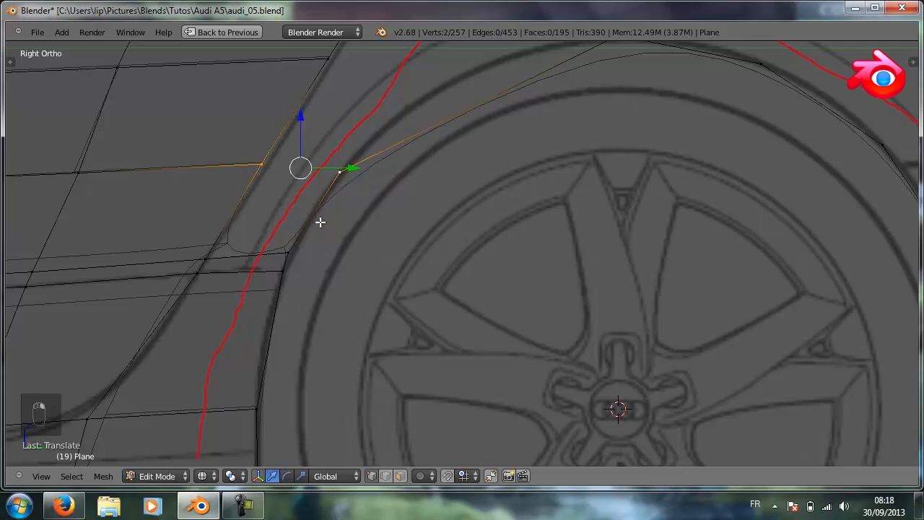
right_click(292, 250, "shift")
right_click(218, 254, "shift")
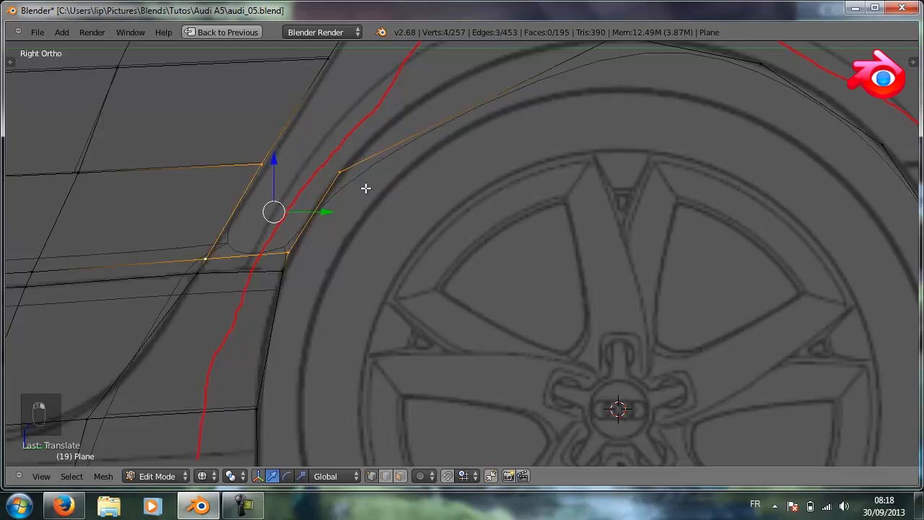
key("f")
Move the next vertex from the top of the arch forward and down the outline, slightly below the next door-edge vertex.
middle_click_drag(443, 151, 329, 351, "shift")
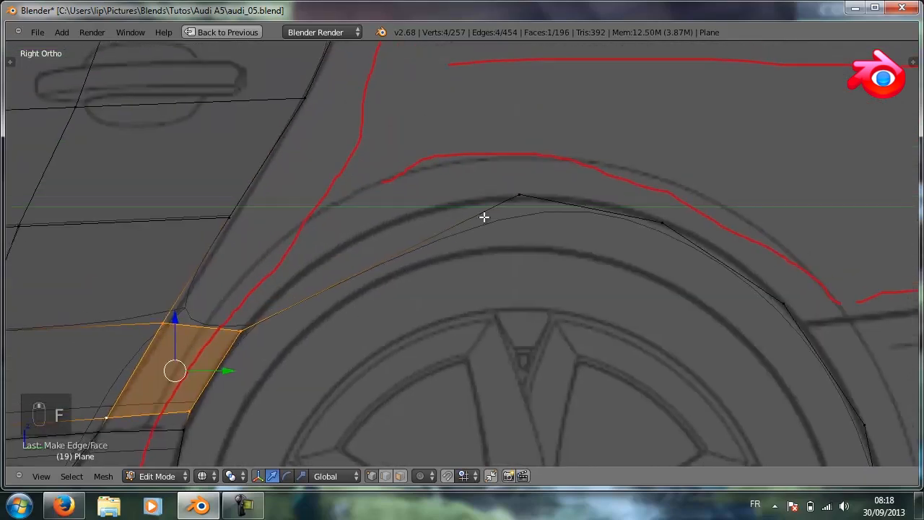
right_click(518, 196)
key("g")
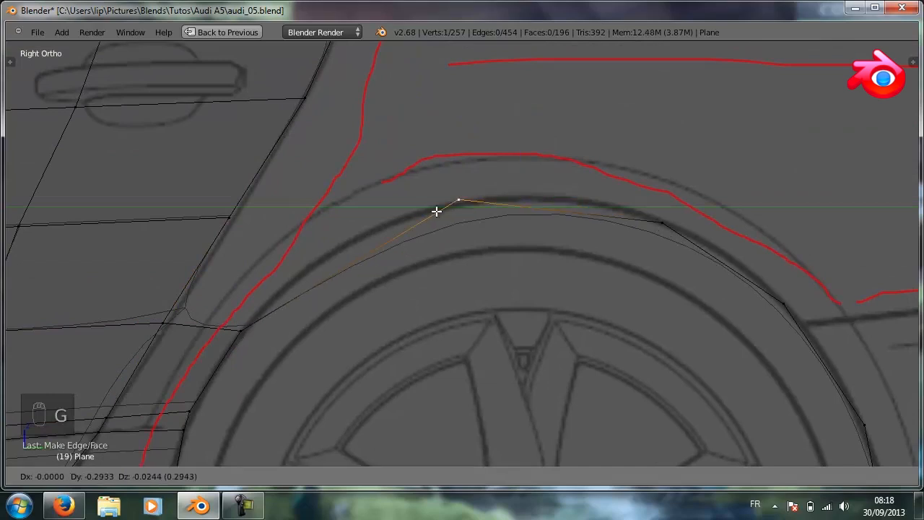
left_click(343, 246)
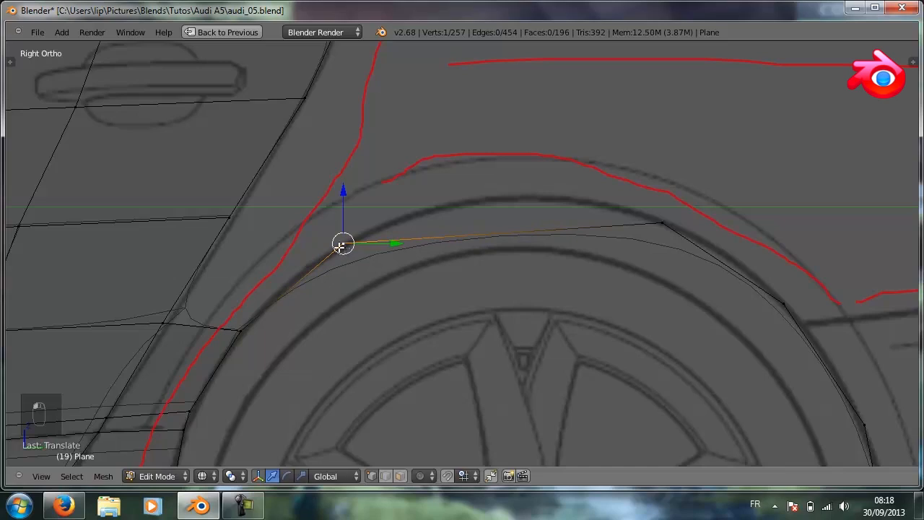
Fill the next fender face upward between two door-edge vertices and the two adjacent arch vertices.
right_click(233, 216, "shift")
right_click(165, 324, "shift")
right_click(242, 329, "shift")
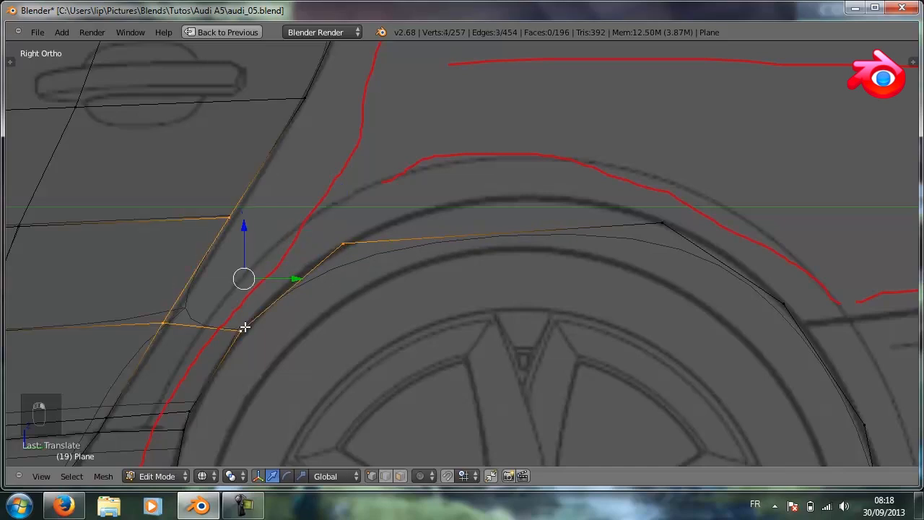
key("f")
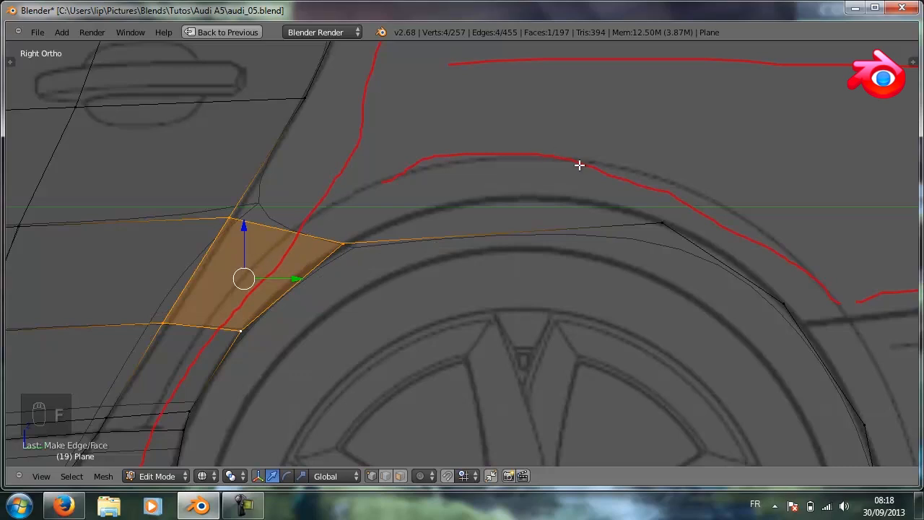
Move the following arch vertex forward along the outline by about 1.0 in Y and raise it about 0.10 in Z.
right_click(663, 223)
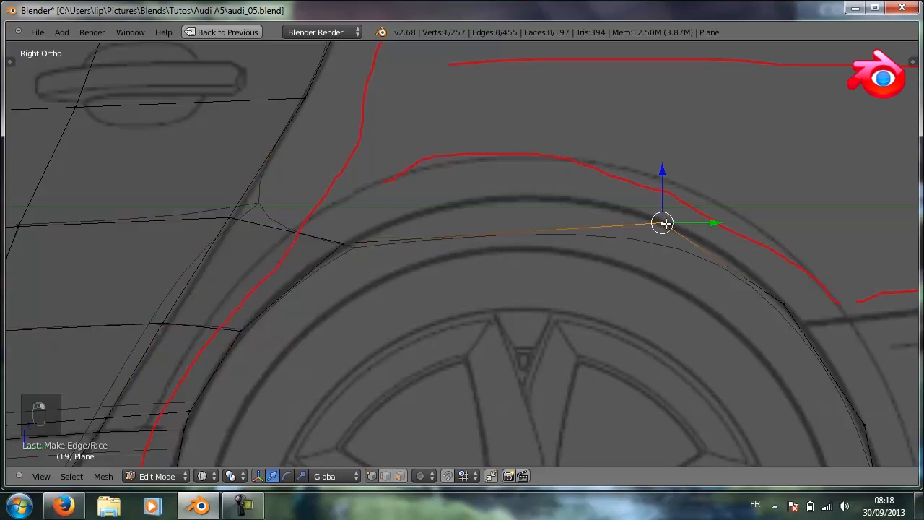
key("g")
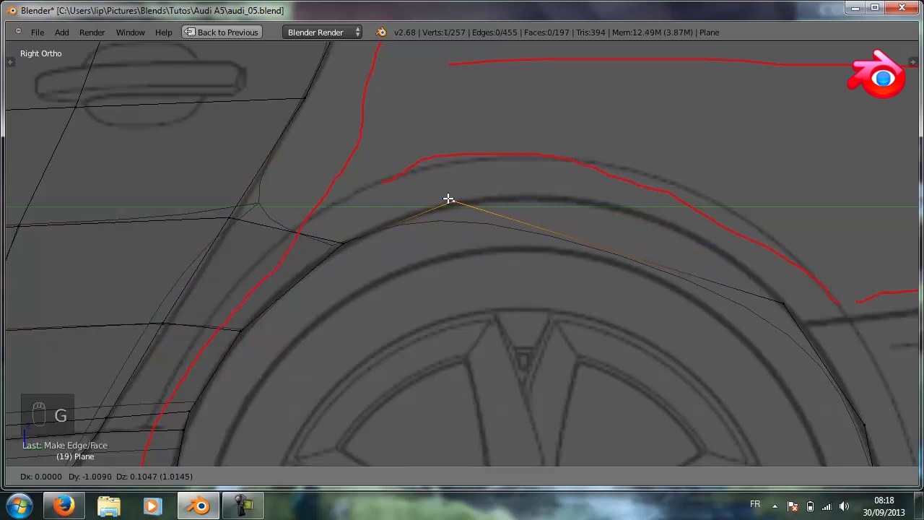
left_click(450, 199)
Extrude the last fender face's arch vertex up and rearward to about the height of the door vertex near the handle.
right_click(352, 238)
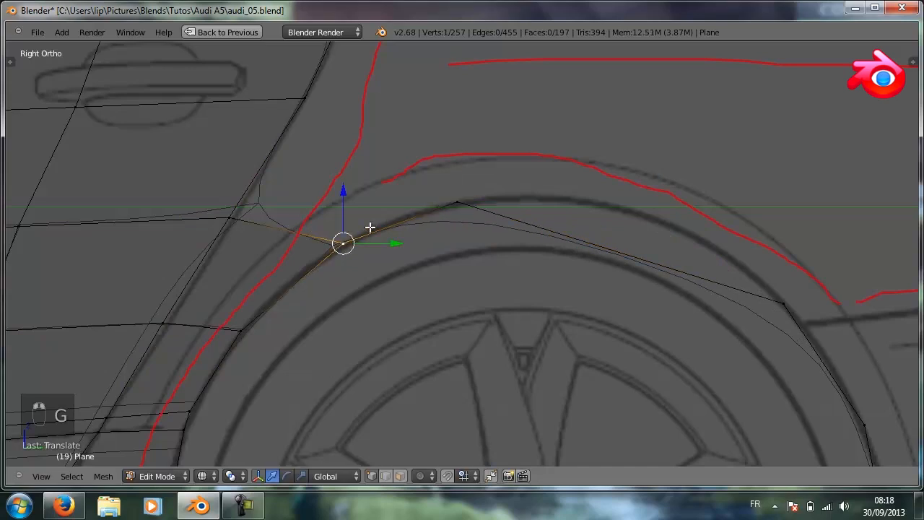
key("e")
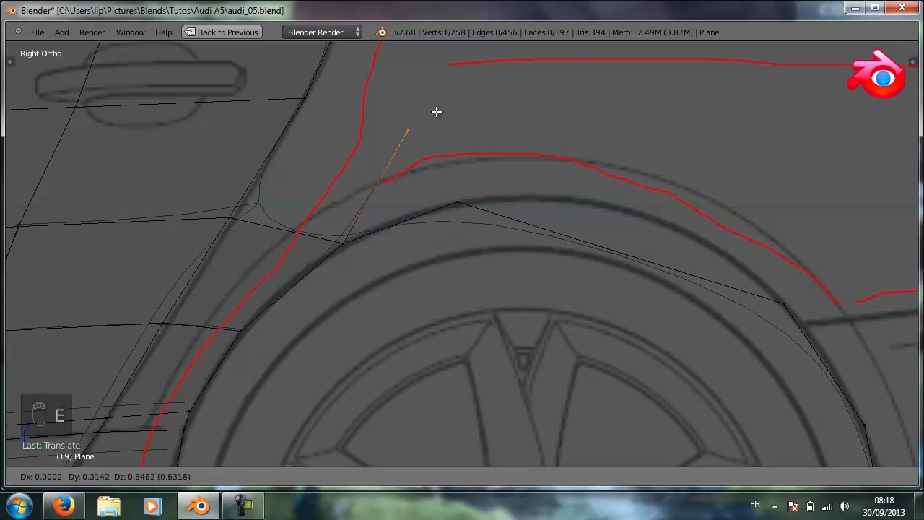
left_click(443, 92)
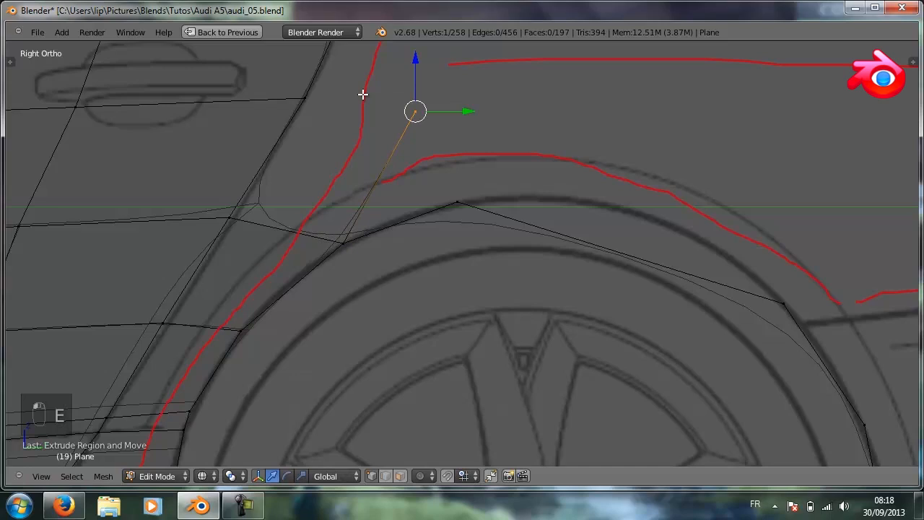
Fill the face between the two door-edge vertices below the shoulder line, the arch vertex and the extruded vertex.
right_click(318, 100)
right_click(228, 211, "shift")
right_click(337, 241, "shift")
right_click(411, 116, "shift")
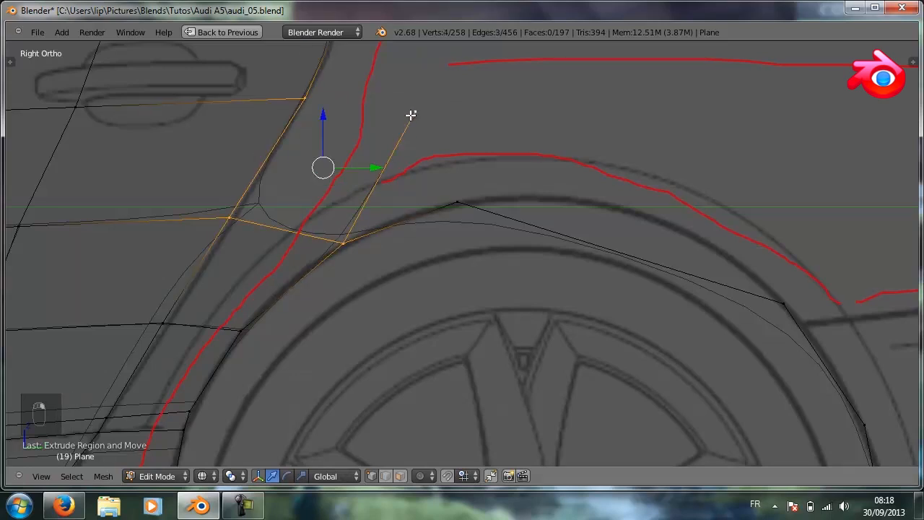
key("f")
Extrude the new face's upper rear vertex about 0.51 upward onto the blueprint's shoulder line.
scroll(456, 154, "down", 3)
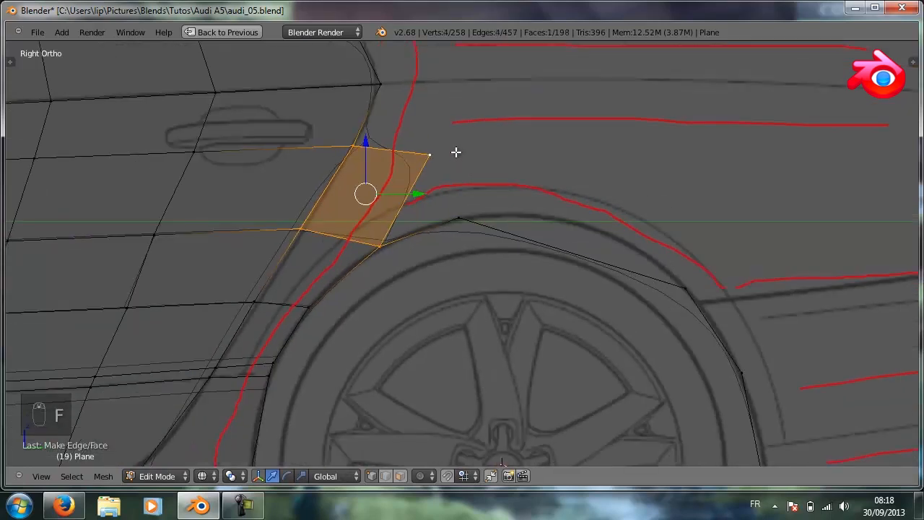
middle_click_drag(456, 151, 426, 226, "shift")
scroll(426, 227, "up", 1)
right_click(400, 225)
key("e")
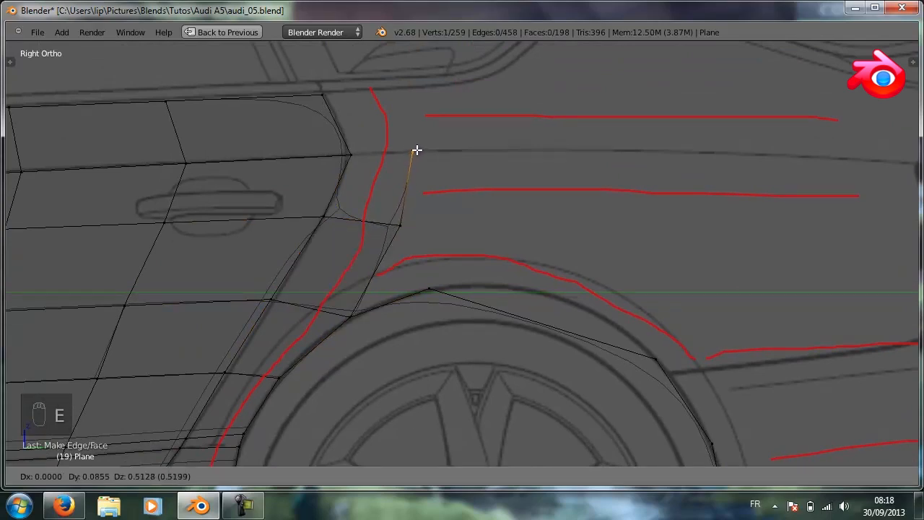
left_click(416, 150)
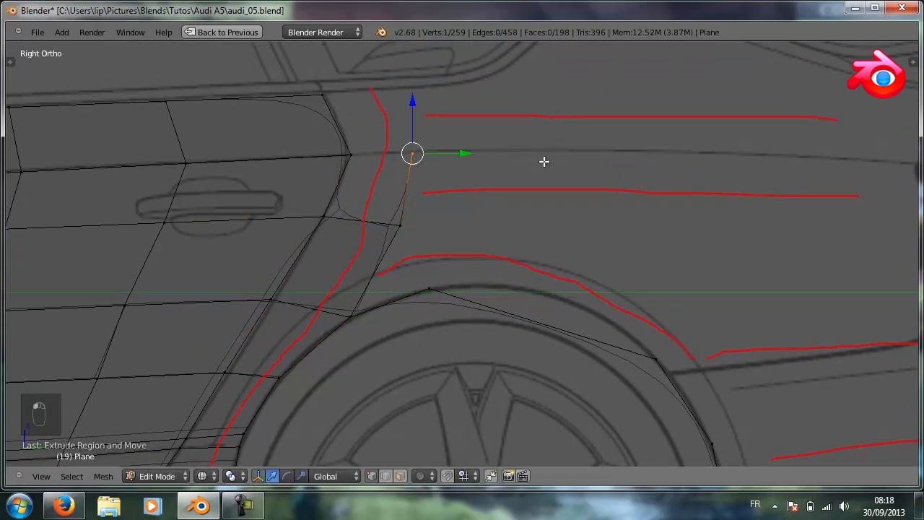
Fill the face between the door edge and the fender vertices just below the shoulder line.
right_click(400, 224, "shift")
right_click(325, 216, "shift")
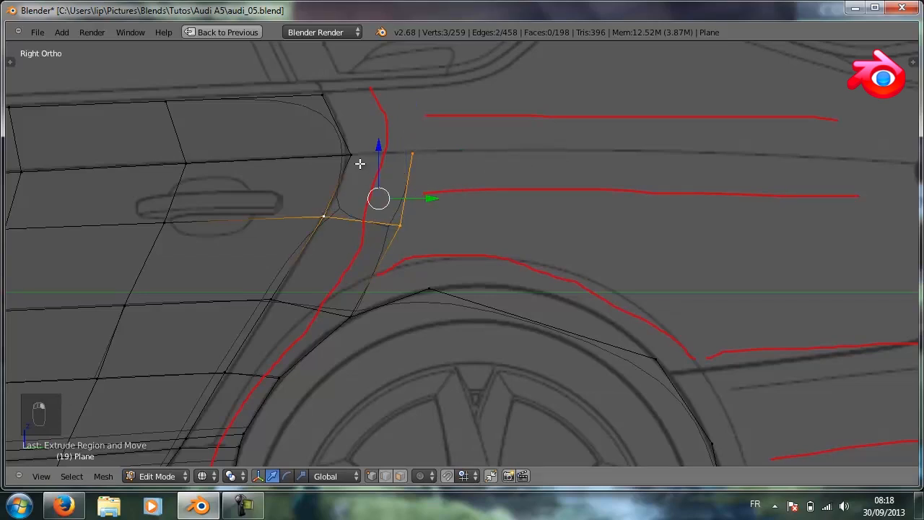
right_click(351, 155, "shift")
key("f")
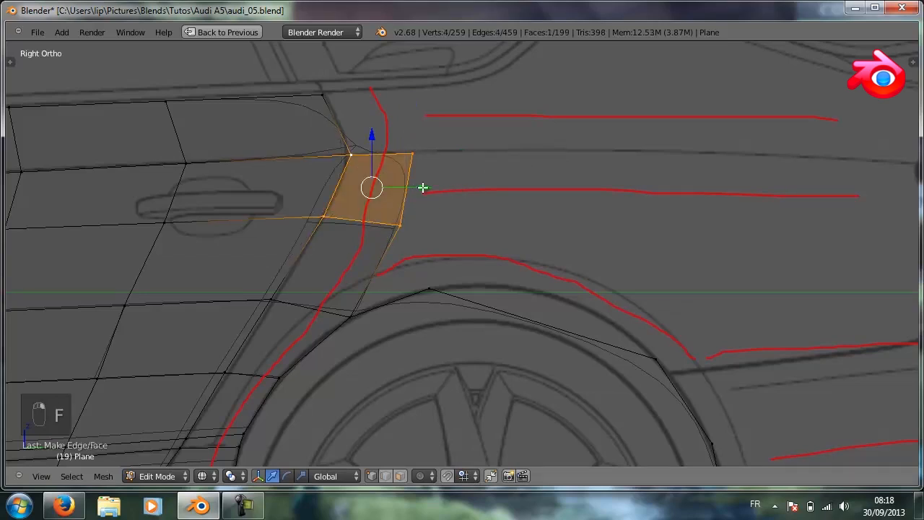
Extrude the fender's shoulder-line vertex up and slightly forward to just below the window line.
right_click(423, 151)
key("e")
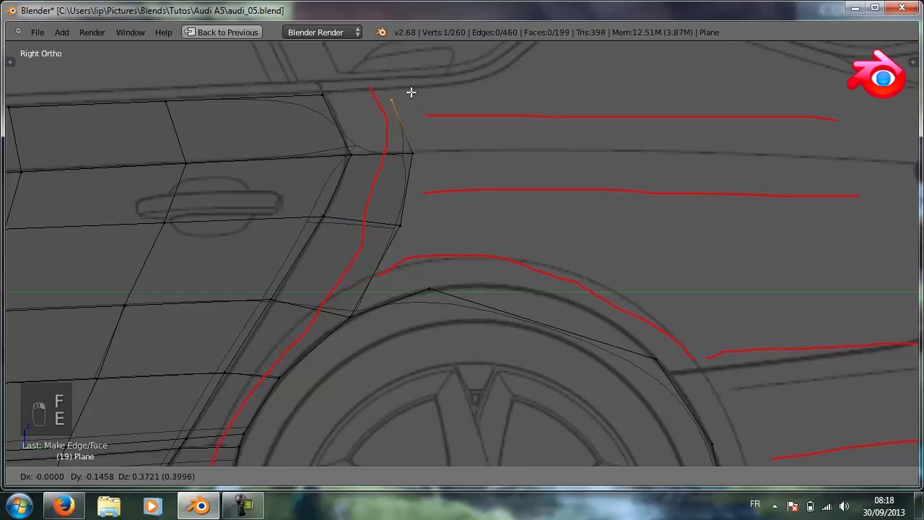
left_click(417, 83)
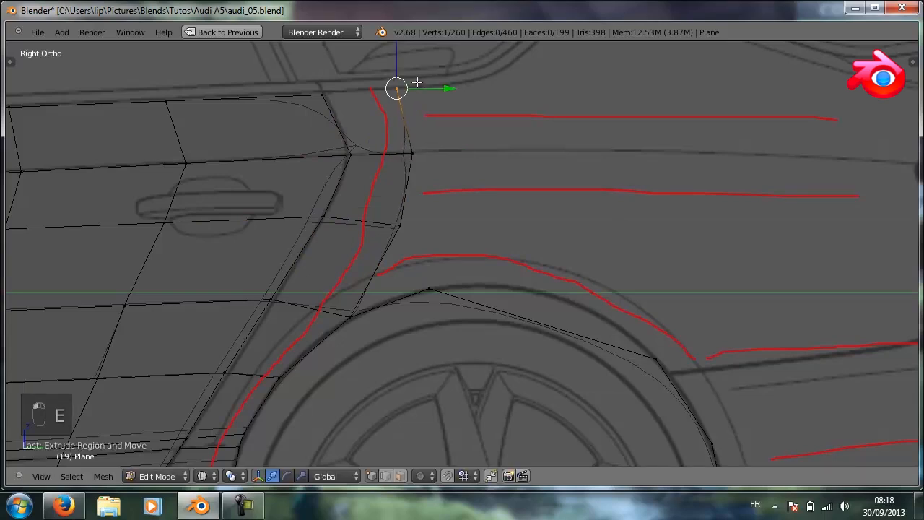
Fill the top fender face between the shoulder line and the window line, and clear the selection.
right_click(322, 93, "shift")
right_click_drag(349, 153, 423, 146, "shift")
right_click(410, 149, "shift")
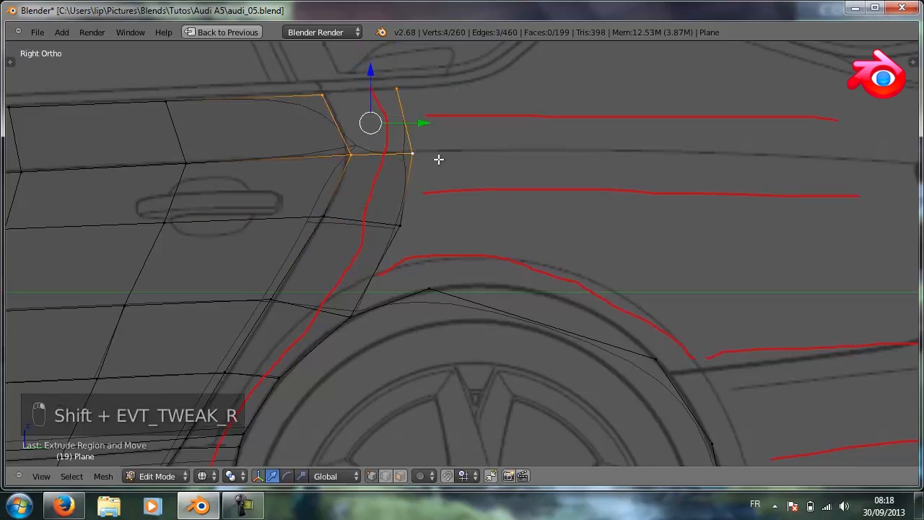
key("d")
key("f")
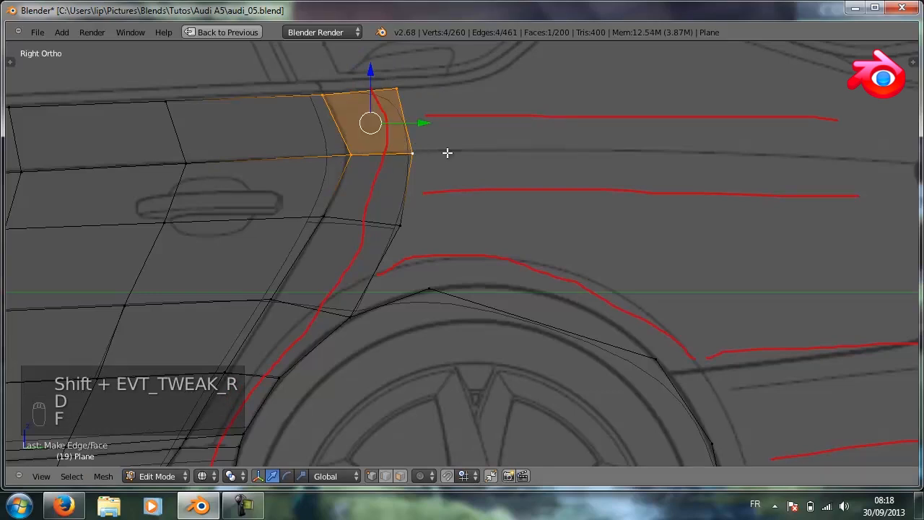
key("a")
In the wireframe top view, pull the rear fender's shoulder-line vertex and its neighbouring vertex outward along X.
scroll(442, 148, "down", 4)
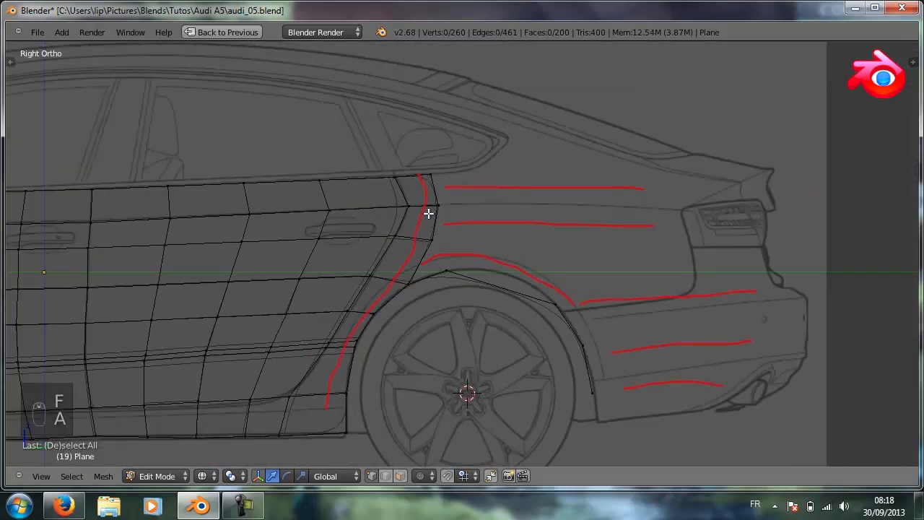
key("z")
mouse_move(403, 209)
middle_mouse_down()
mouse_move(397, 214)
mouse_move(457, 240)
mouse_move(538, 250)
mouse_move(581, 234)
mouse_move(520, 223)
mouse_move(374, 247)
mouse_move(305, 231)
mouse_move(373, 207)
mouse_move(323, 363)
middle_mouse_up()
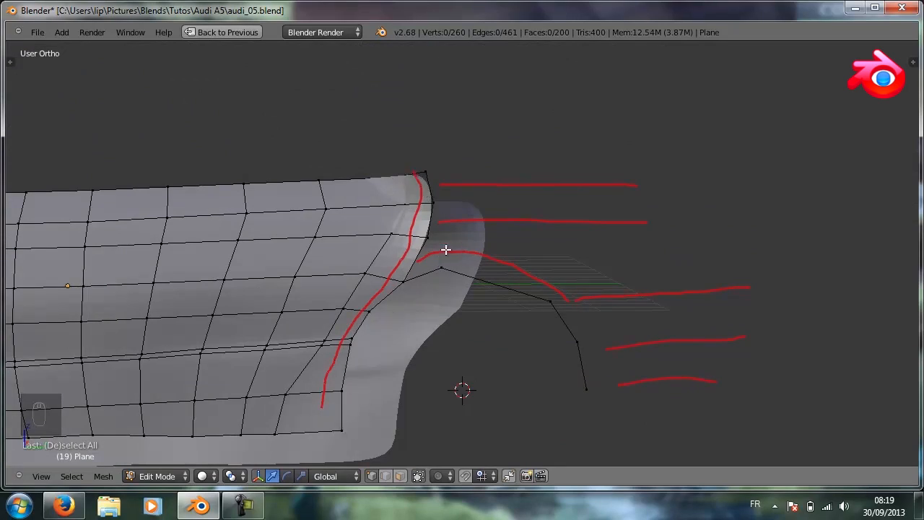
key("KP_7")
key("z")
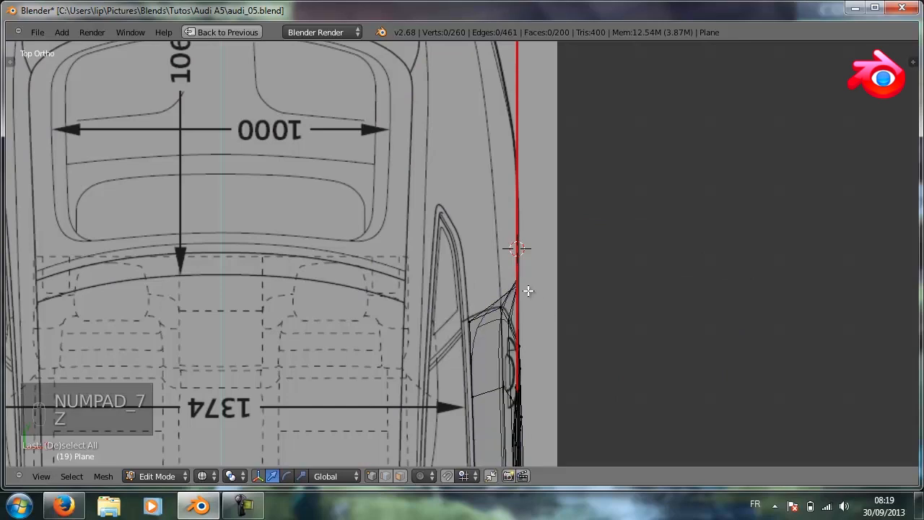
right_click(519, 278)
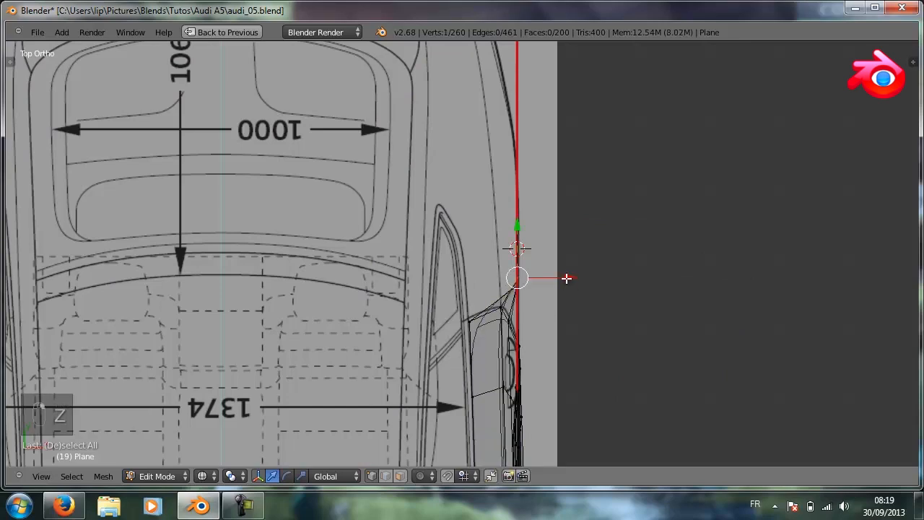
mouse_move(566, 278)
left_mouse_down()
mouse_move(527, 270)
mouse_move(590, 276)
mouse_move(528, 282)
mouse_move(584, 284)
left_mouse_up()
Collapse the background image settings and hide the red Grease Pencil guide layer.
scroll(589, 289, "down", 2)
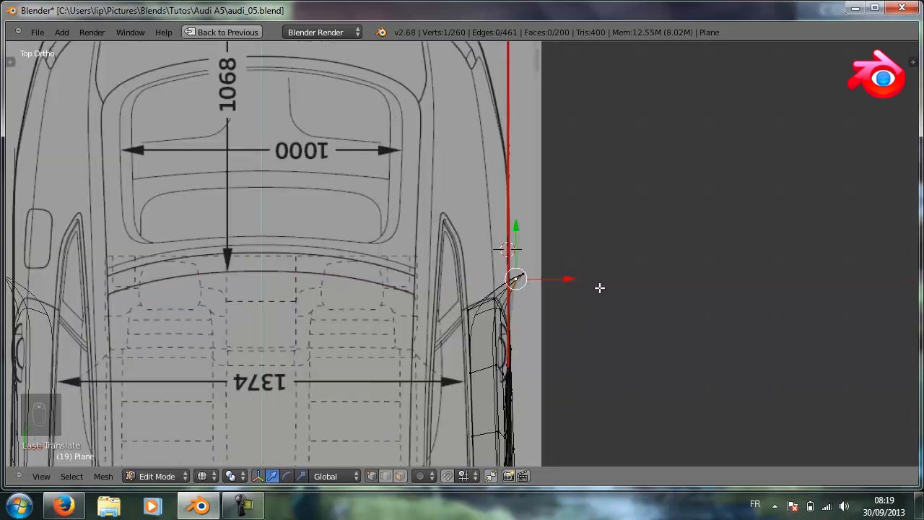
key("n")
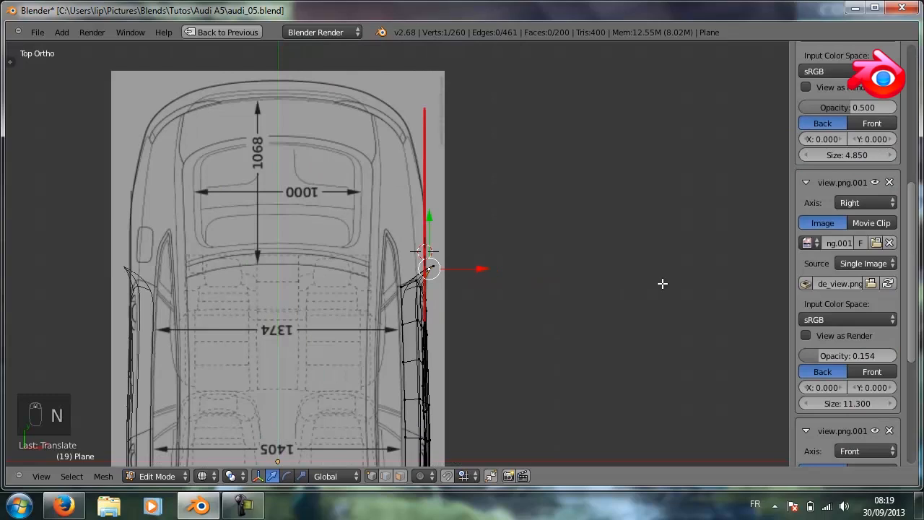
scroll(811, 266, "up", 8)
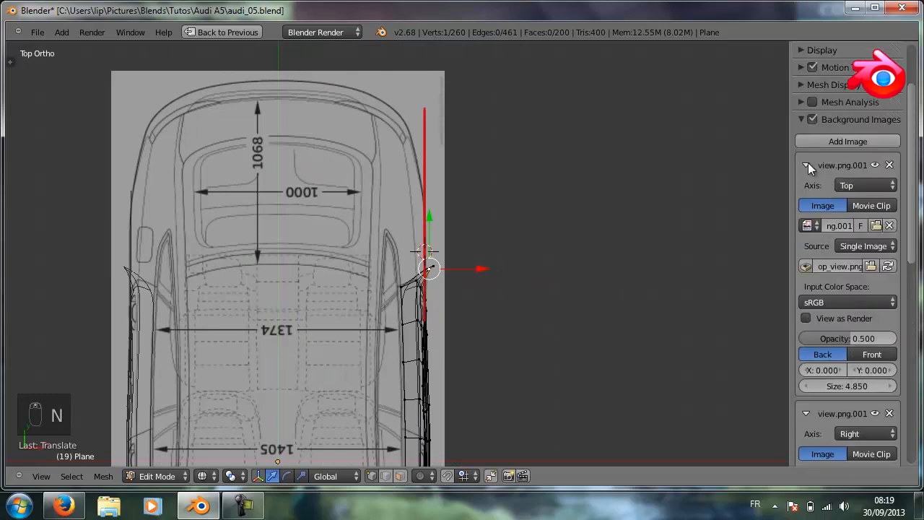
left_click(806, 163)
left_click(802, 120)
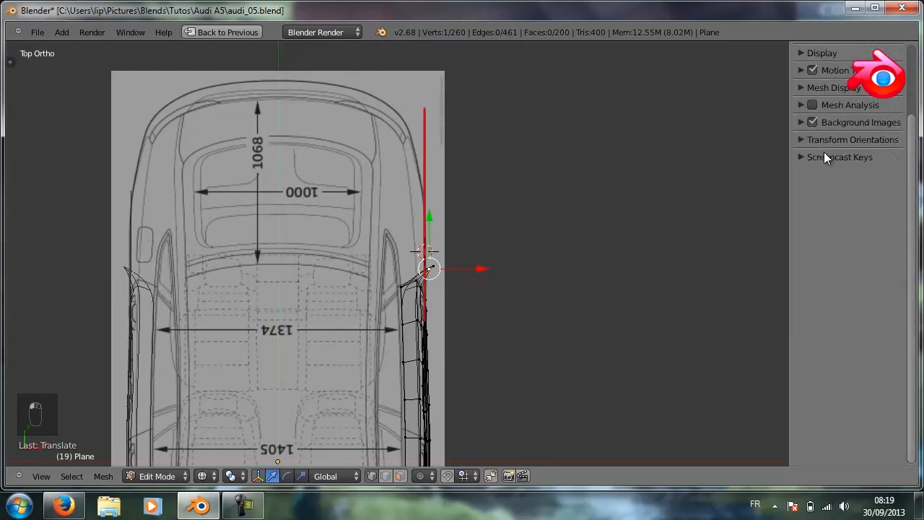
left_click(801, 67)
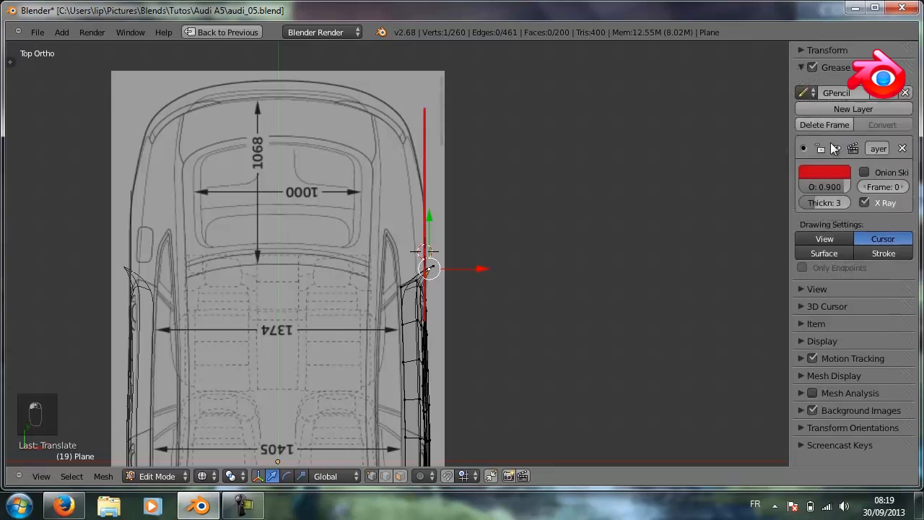
left_click(836, 146)
scroll(573, 276, "up", 5)
scroll(573, 275, "up", 2)
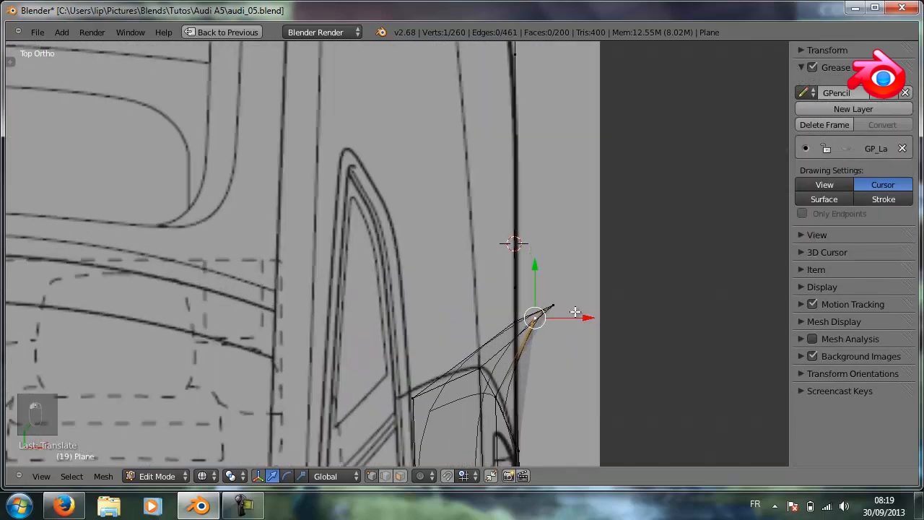
Pull the selected rear fender vertex back inward along X toward the body outline in the top view.
left_click_drag(600, 300, 580, 298)
scroll(602, 315, "down", 2)
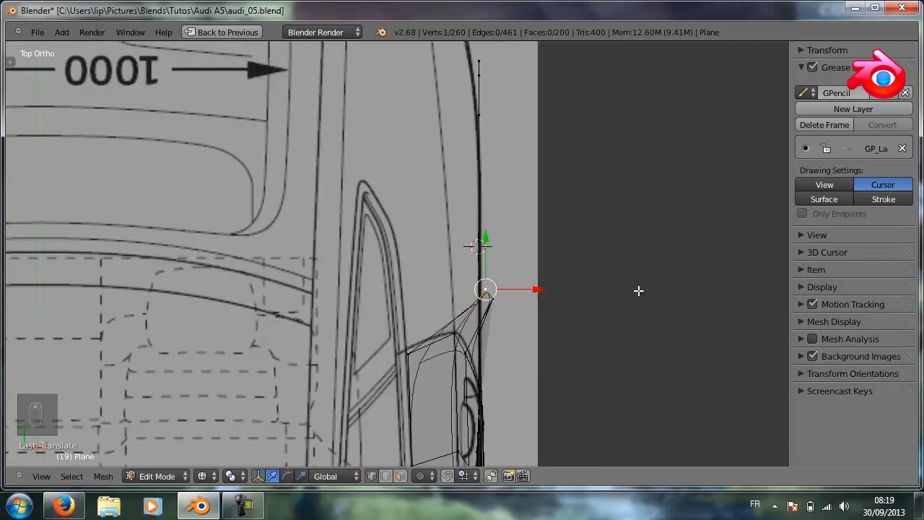
Restore the full editor layout, hide the sidebar and split the viewport into a top view and a right view.
left_click(782, 46)
key("shift+space")
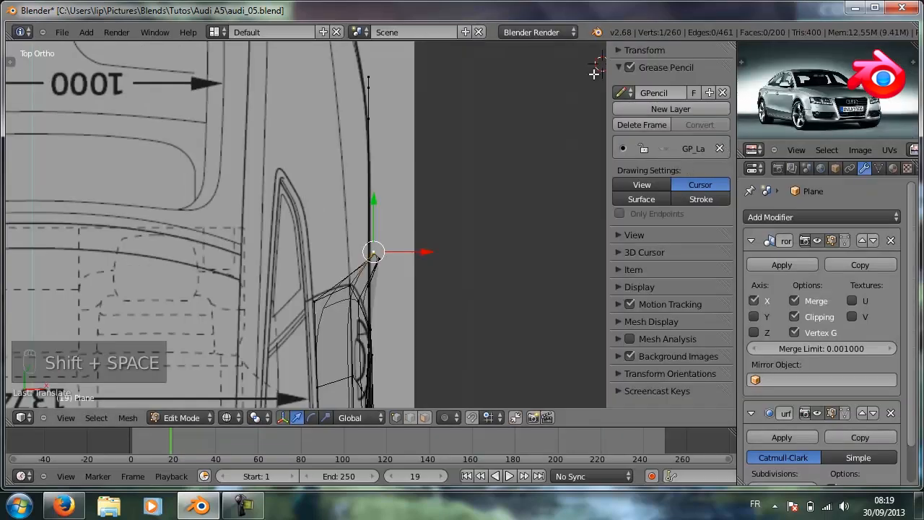
key("n")
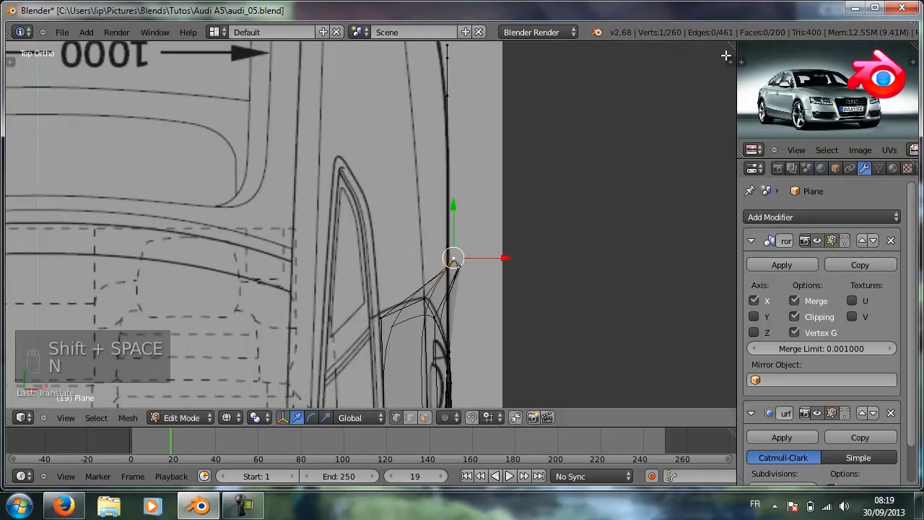
left_click_drag(730, 46, 350, 50)
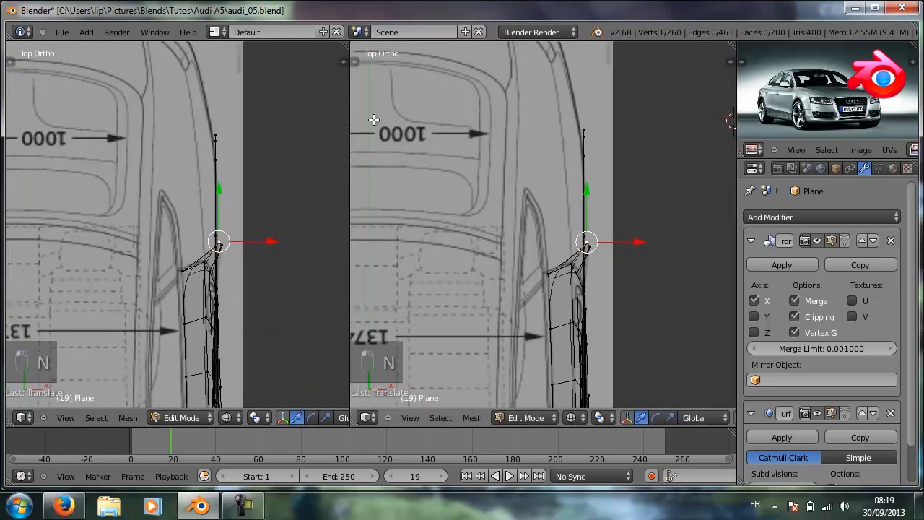
key("KP_3")
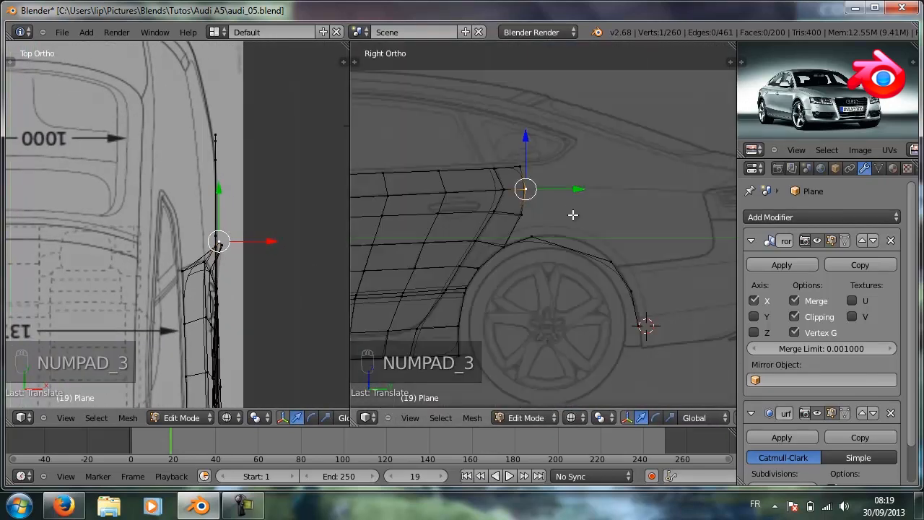
Move the fender edge's window-line, shoulder-line and lower vertices inward along X in the top view to follow the blueprint's body contour.
right_click(520, 166)
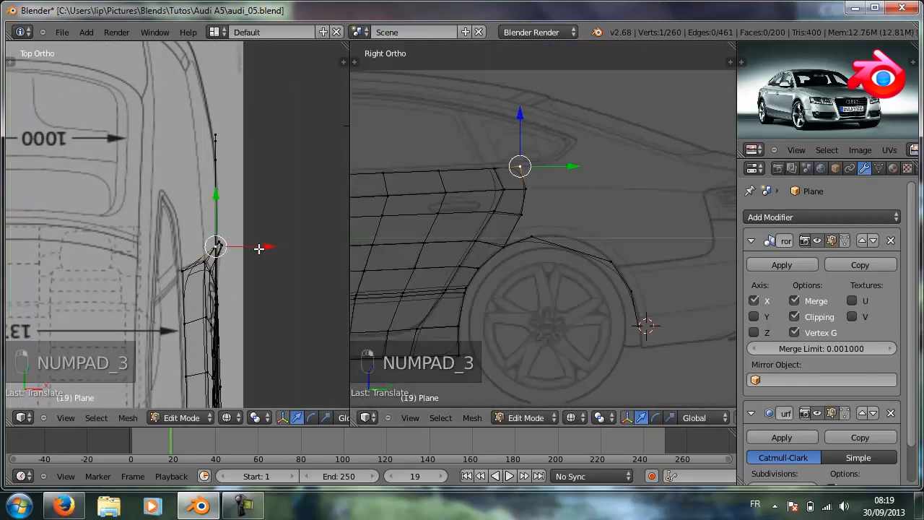
mouse_move(259, 248)
left_mouse_down()
mouse_move(221, 243)
mouse_move(266, 244)
mouse_move(258, 244)
left_mouse_up()
right_click(528, 190)
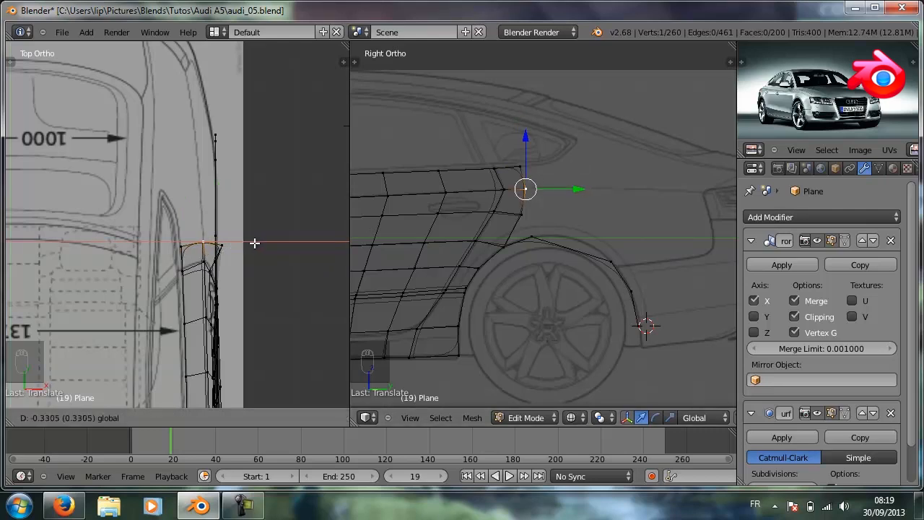
left_click_drag(254, 243, 254, 243)
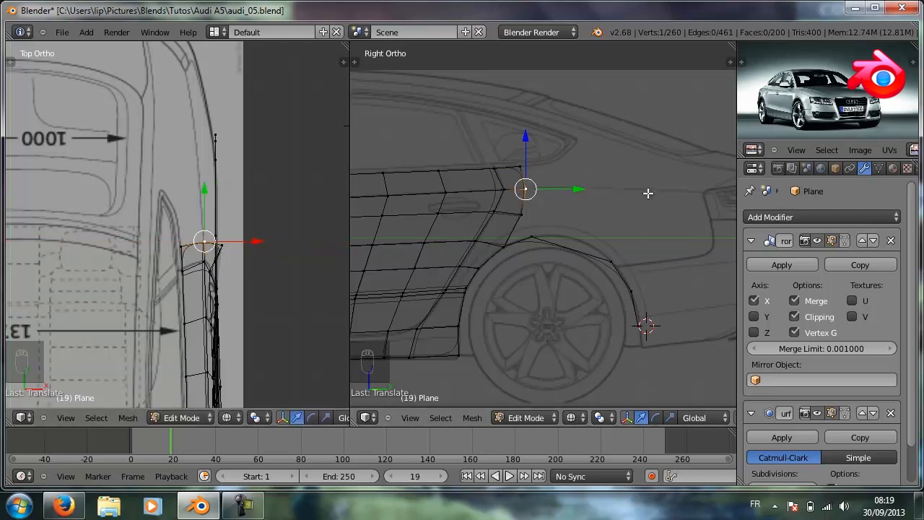
right_click(521, 215)
left_click_drag(275, 244, 262, 246)
right_click(507, 244)
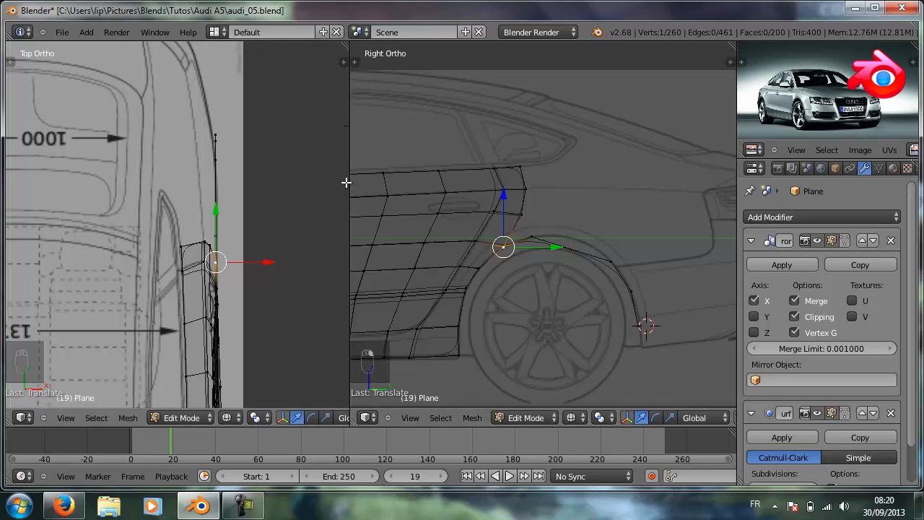
Join the split viewports back into a single top view.
right_click(348, 183)
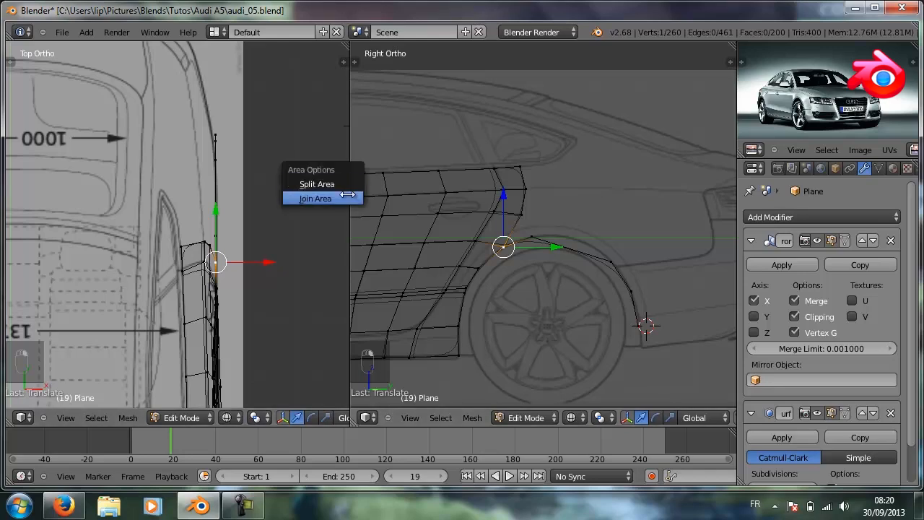
left_click(321, 198)
left_click(369, 201)
Fine-tune the fender's window-line and shoulder-line vertices slightly inward along X to match the blueprint lines in top view.
scroll(489, 217, "up", 2)
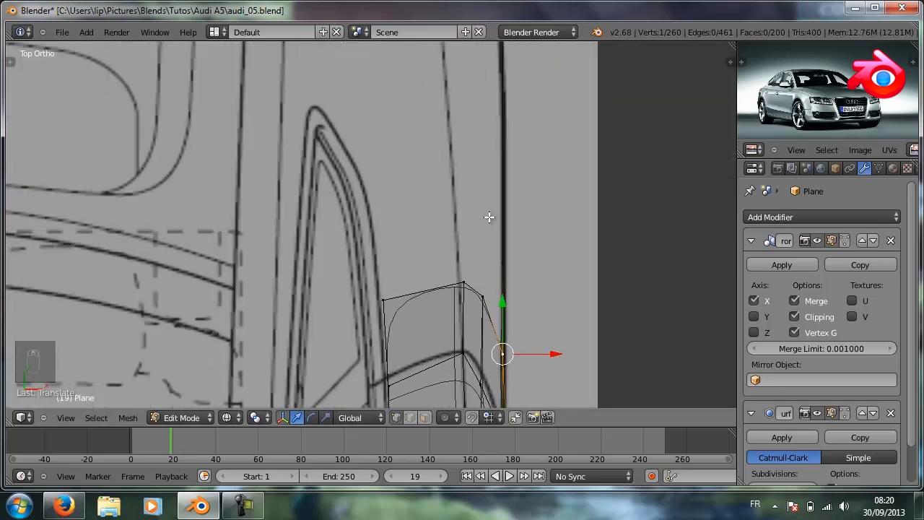
right_click(382, 299)
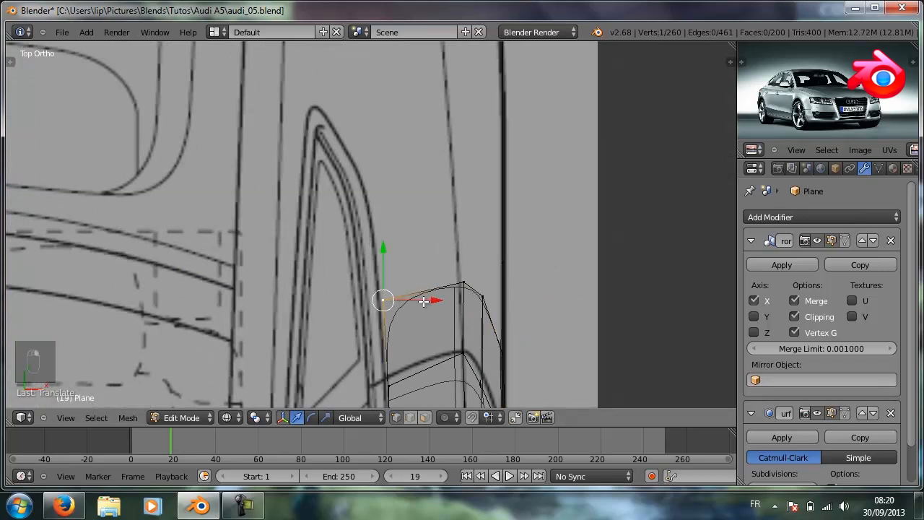
key("g")
key("x")
left_click(433, 300)
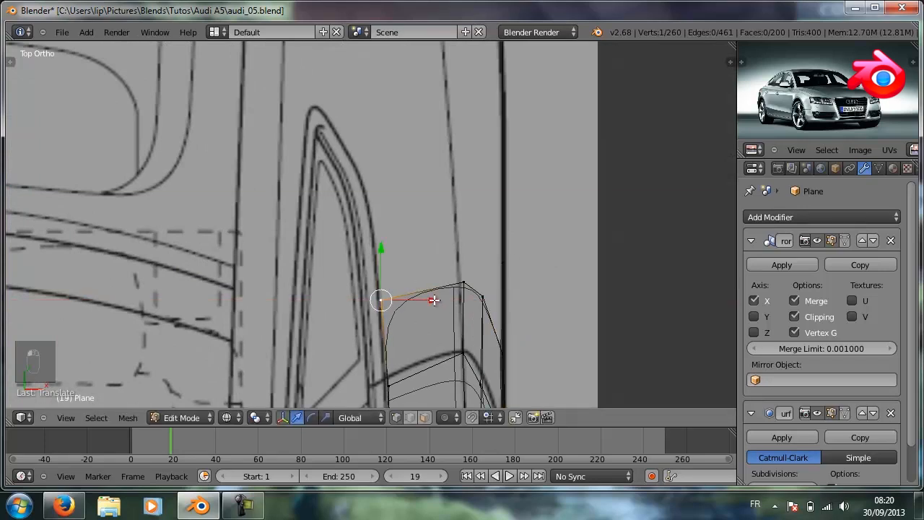
right_click(475, 277)
key("g")
key("x")
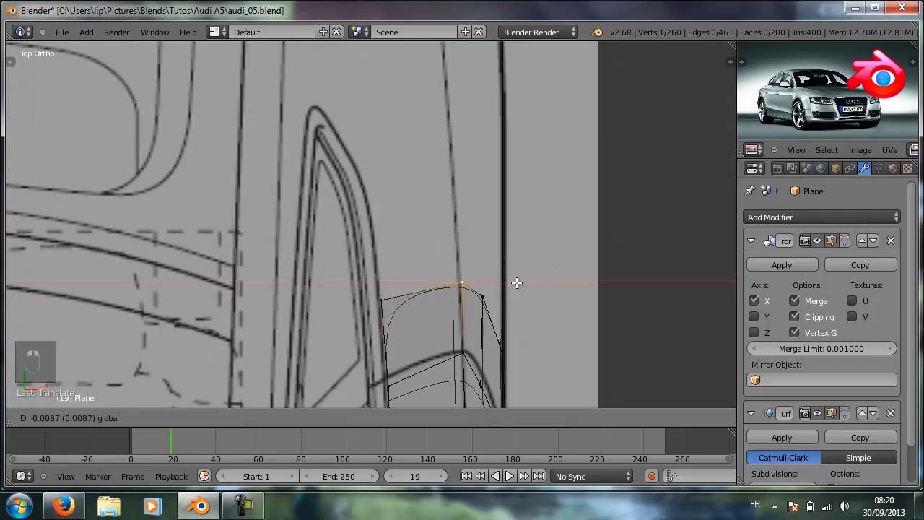
left_click(515, 283)
Switch the mesh to solid shading and inspect the reshaped rear fender in 3D.
scroll(539, 280, "down", 2)
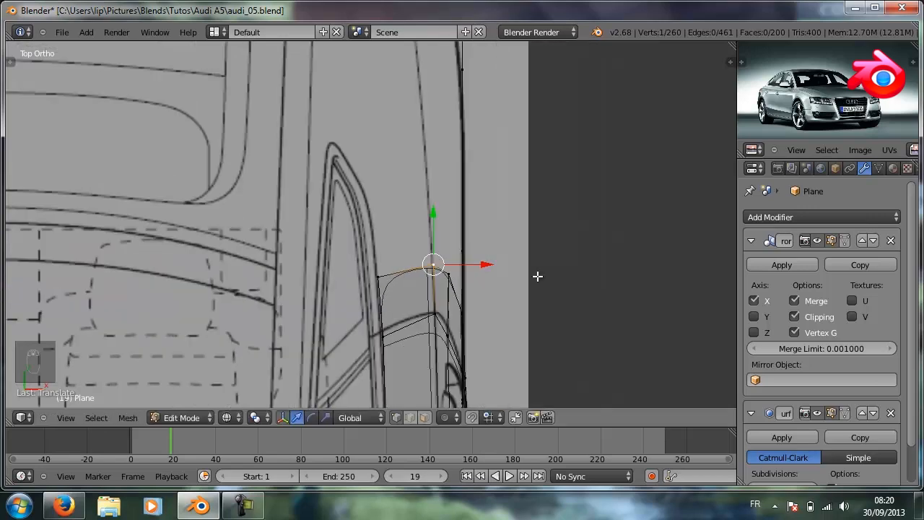
middle_click_drag(538, 276, 467, 124, "shift")
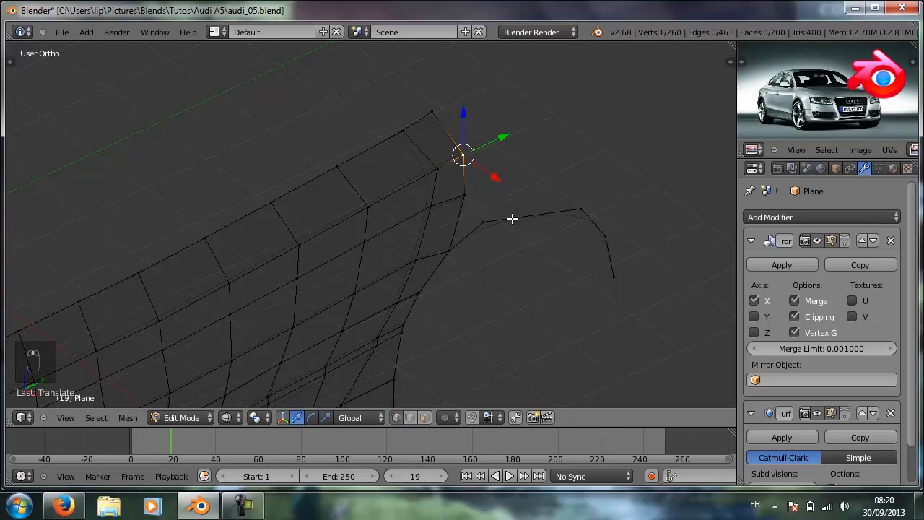
key("z")
mouse_move(515, 252)
middle_mouse_down()
mouse_move(530, 165)
mouse_move(566, 209)
mouse_move(584, 207)
mouse_move(493, 216)
mouse_move(304, 195)
mouse_move(534, 200)
mouse_move(493, 199)
middle_mouse_up()
Show the red Grease Pencil guide layer again in the right view and maximize the viewport without the sidebar.
key("KP_3")
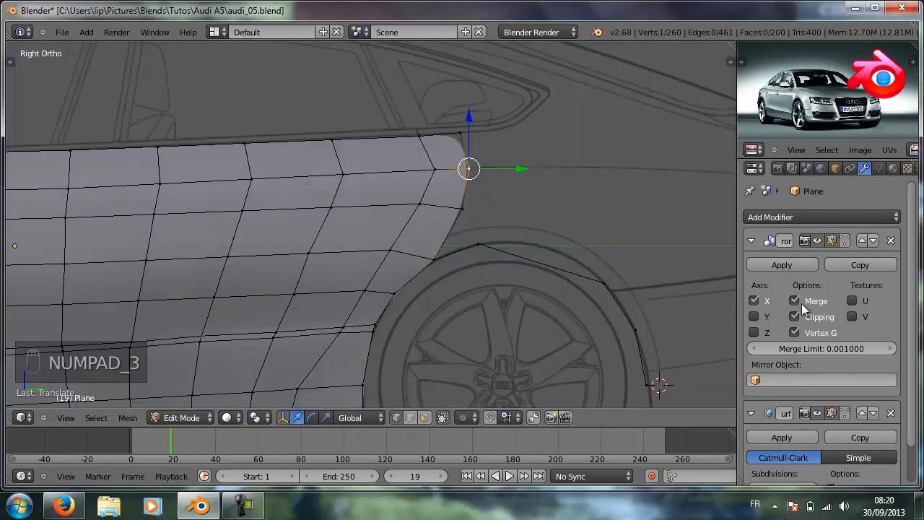
key("n")
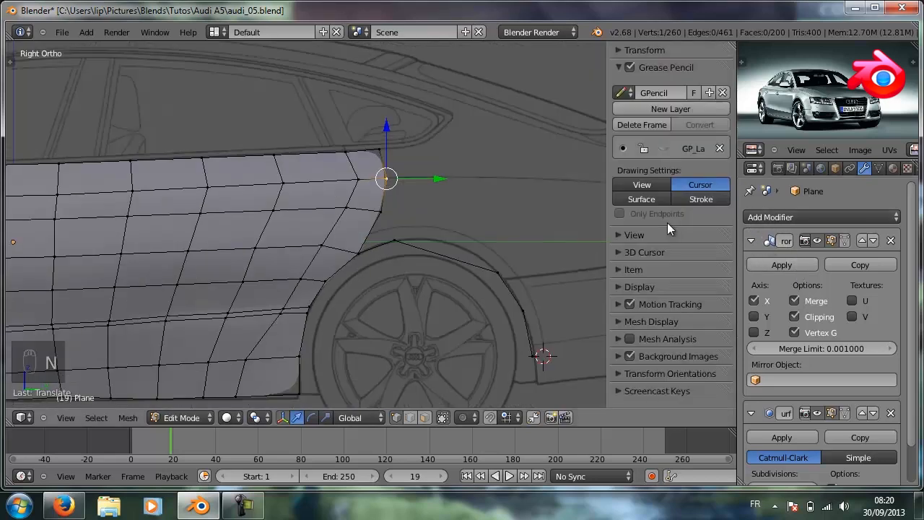
left_click(664, 149)
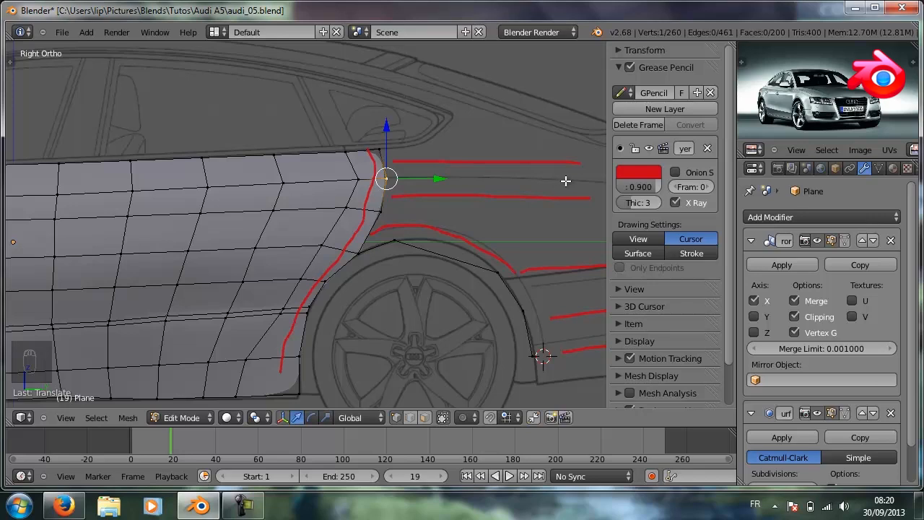
key("n")
key("shift+space")
Move the wheel arch's top vertex rearward along the blueprint arch in the side view.
scroll(649, 229, "up", 3)
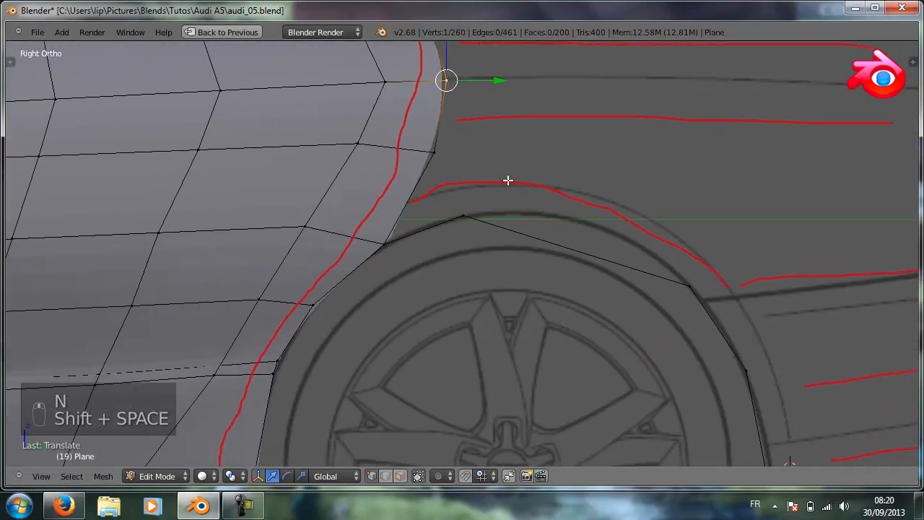
middle_click_drag(509, 181, 505, 206, "shift")
right_click(468, 239)
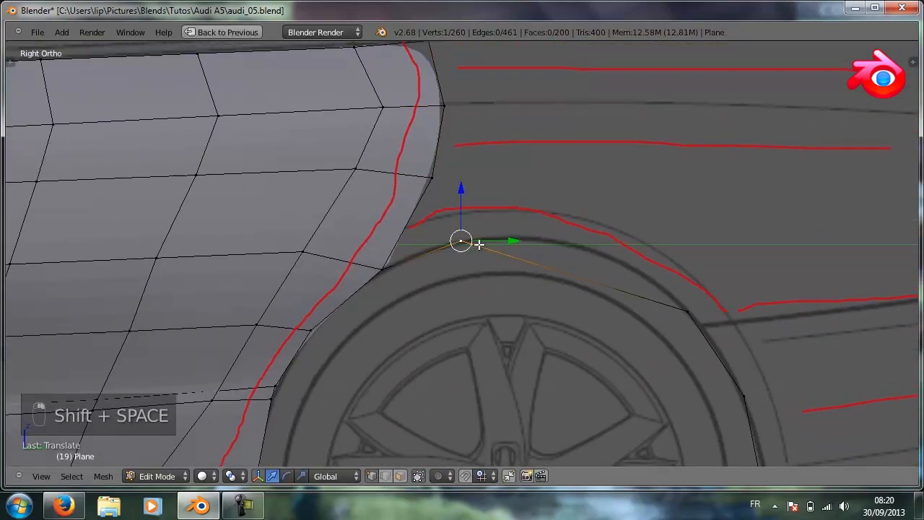
key("g")
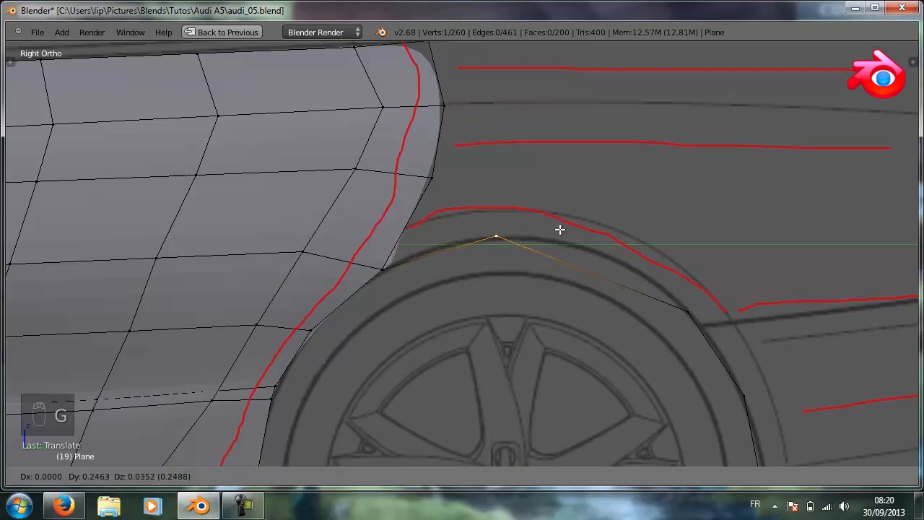
left_click(552, 231)
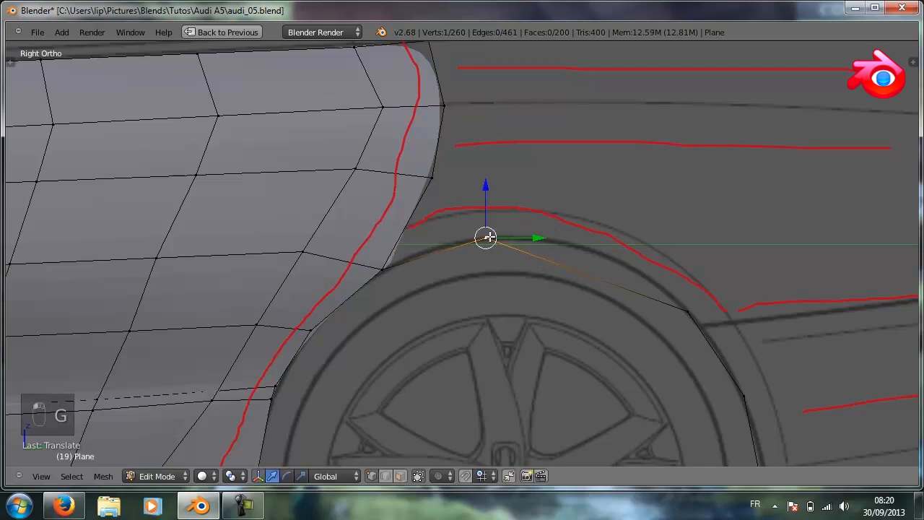
Extrude the fender's three upper rear-edge vertices about 0.58 rearward and 0.05 upward along the window line.
right_click(435, 179)
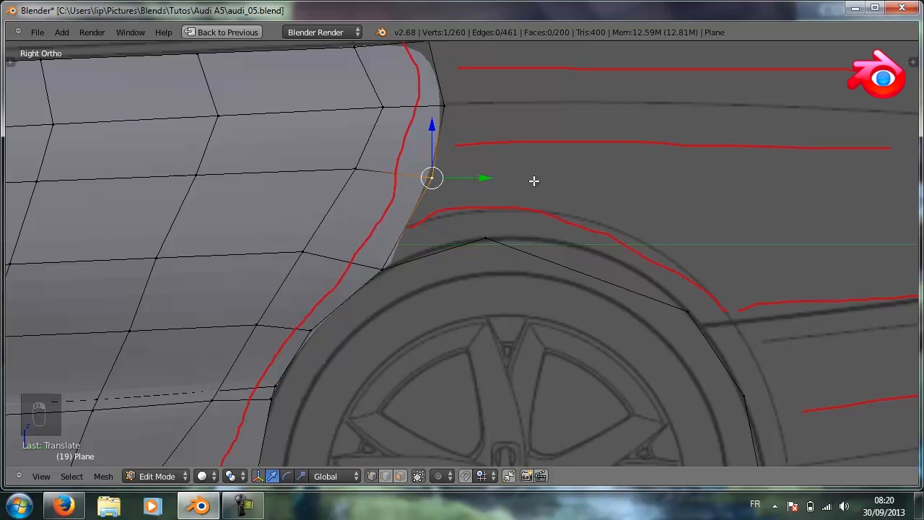
scroll(502, 175, "down", 3)
right_click(459, 169, "shift")
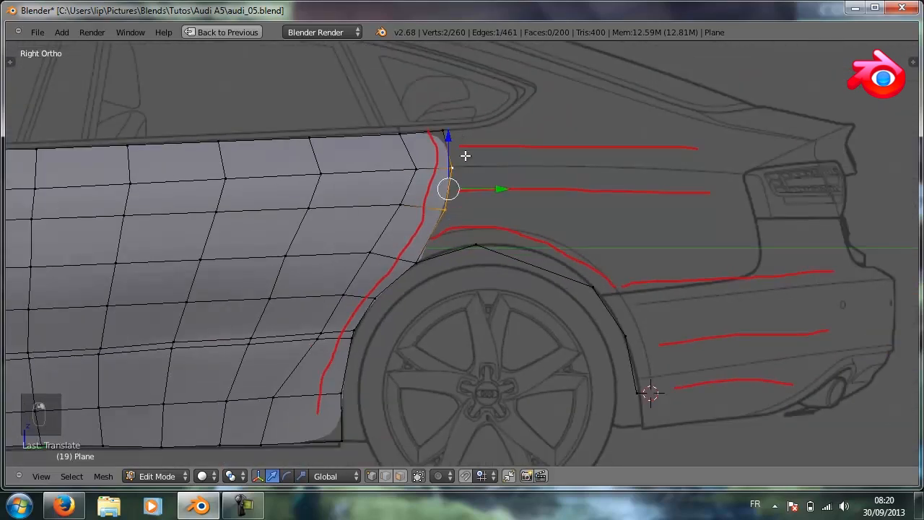
right_click(451, 141, "shift")
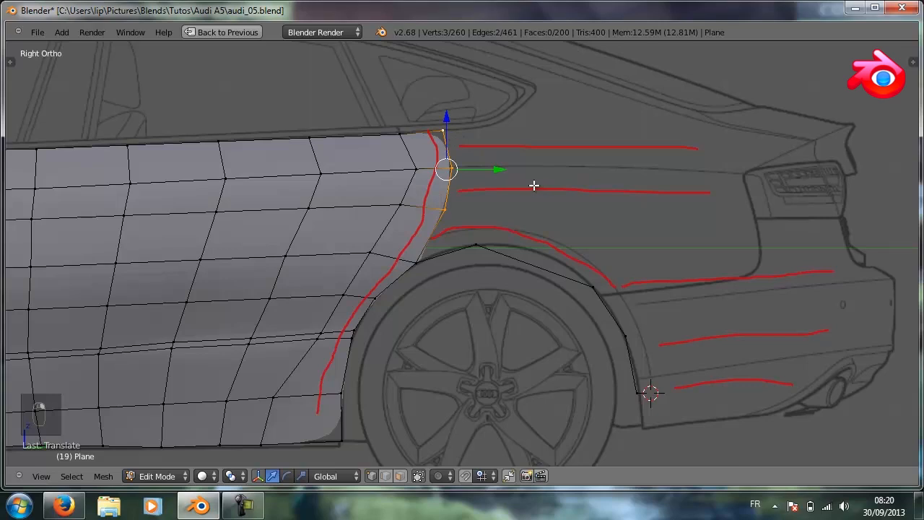
key("e")
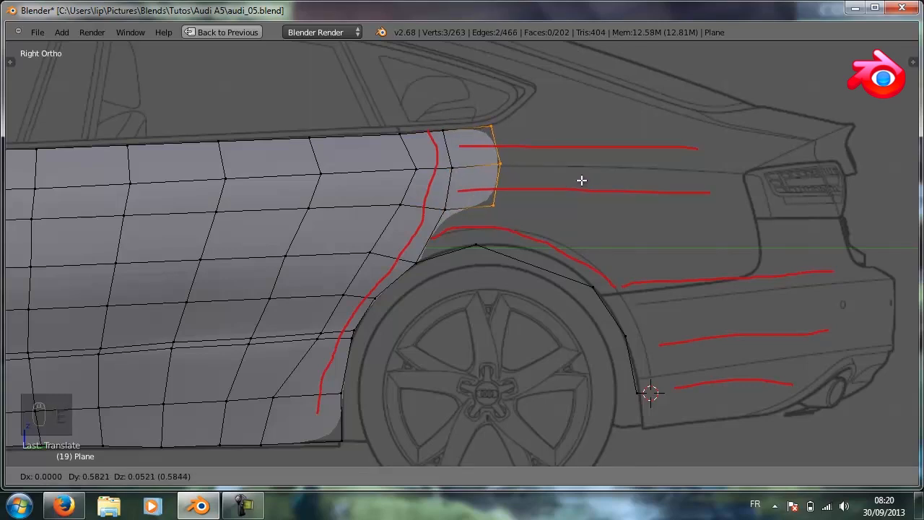
left_click(581, 180)
Move the wheel arch's top vertex farther rearward along the arch so it sits directly below the extruded fender edge.
right_click(476, 246)
key("shift+v")
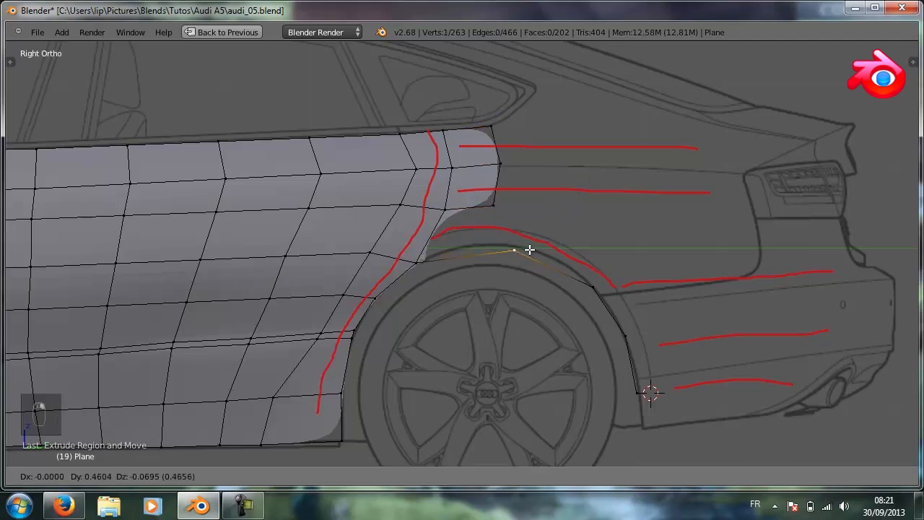
left_click(492, 232)
key("g")
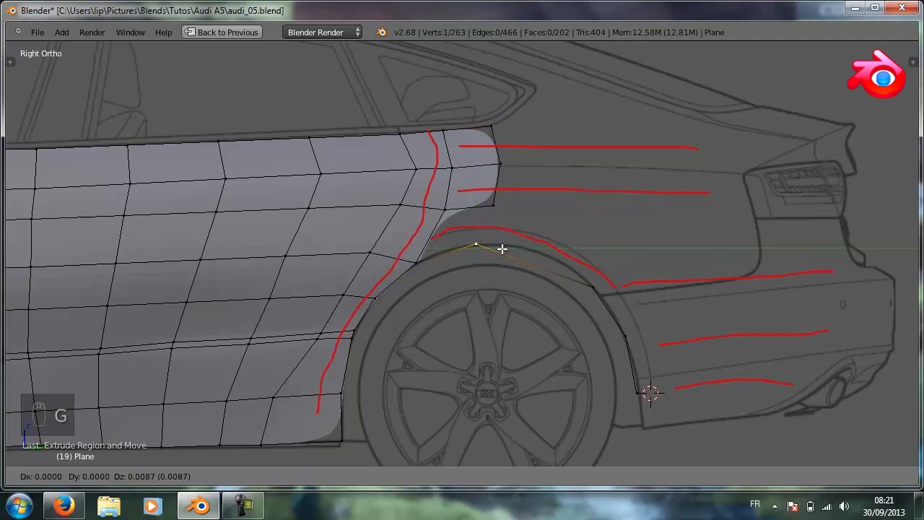
left_click(509, 244)
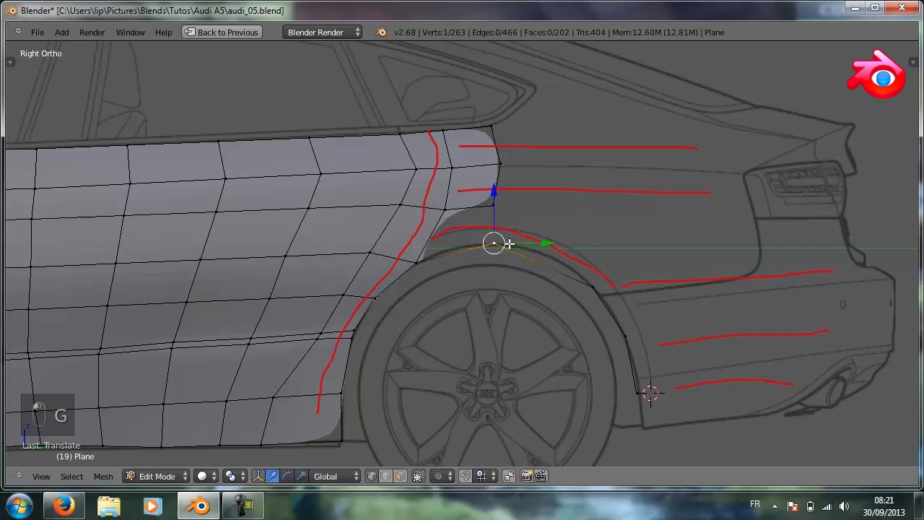
Fill the face between the extruded fender strip and the top of the wheel arch, and clear the selection.
right_click(494, 205)
right_click(444, 208, "shift")
right_click(417, 262, "shift")
right_click(493, 243, "shift")
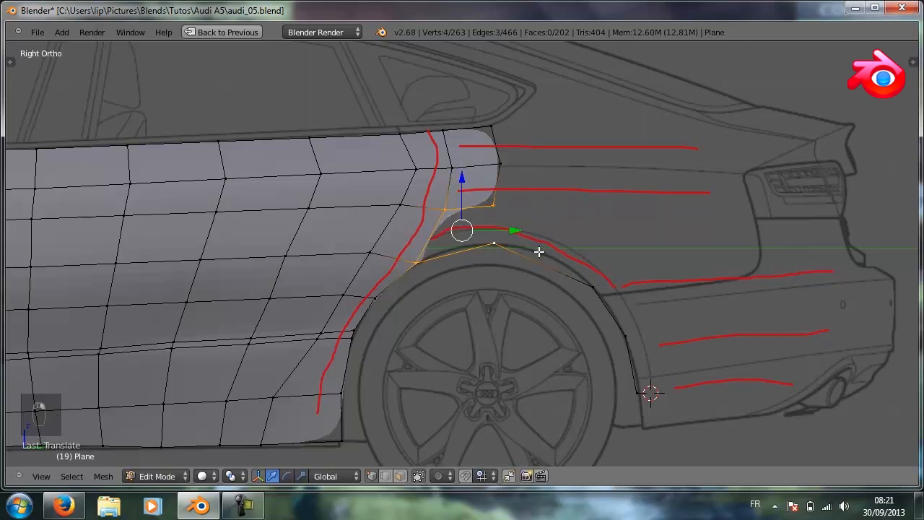
key("f")
key("a")
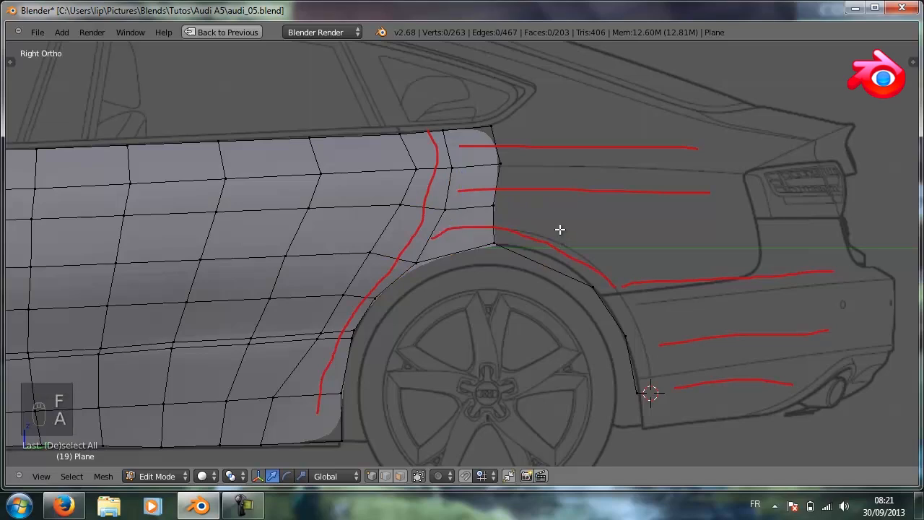
Switch the mesh to wireframe and raise the third-row fender vertices above the wheel arch slightly to level their edge.
scroll(559, 228, "up", 4)
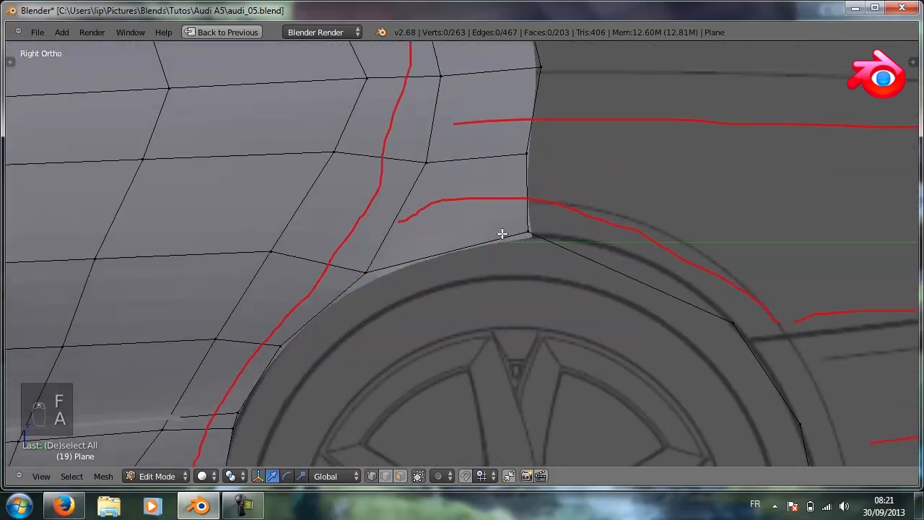
scroll(550, 189, "down", 4)
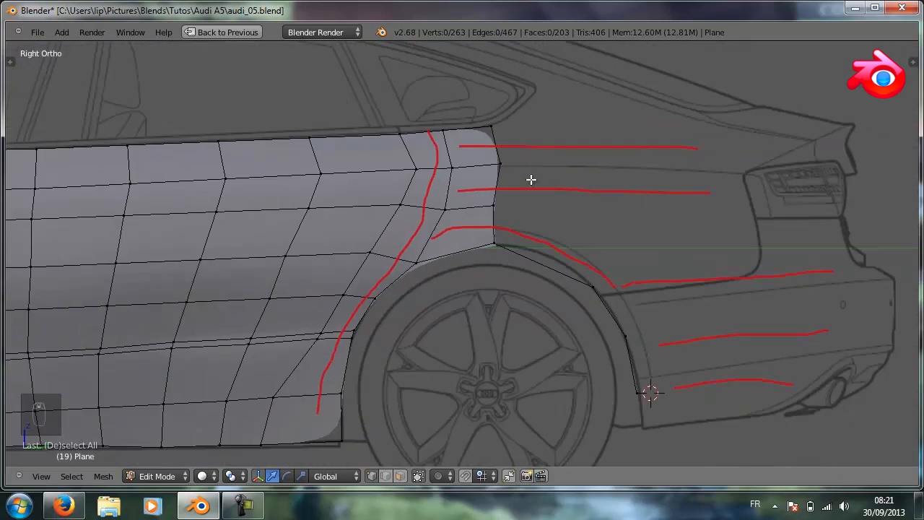
scroll(533, 185, "up", 1)
key("z")
right_click(500, 195)
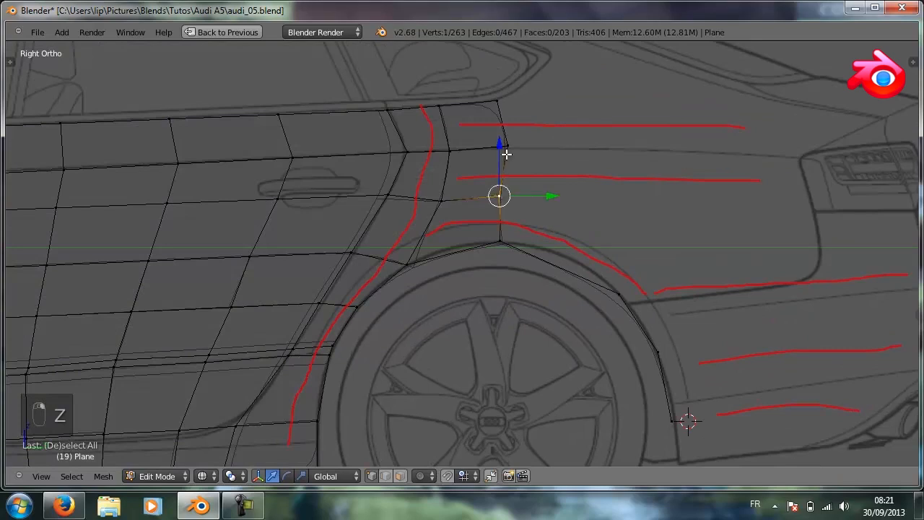
left_click_drag(500, 147, 499, 152)
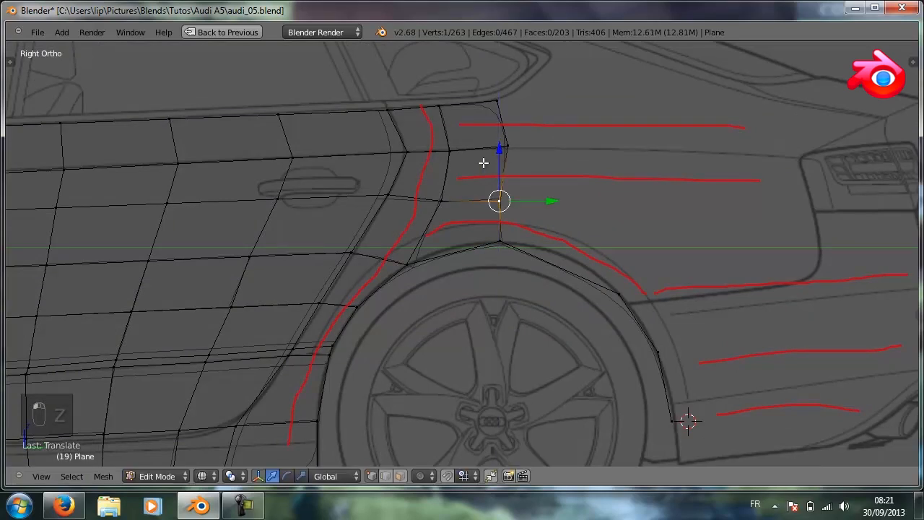
left_click_drag(445, 199, 441, 200)
left_click_drag(441, 149, 441, 143)
key("ctrl+z")
key("ctrl+z")
left_click_drag(498, 156, 498, 144)
Move the wheel arch vertex just ahead of the arch top rearward and up along the blueprint arch.
right_click(408, 265)
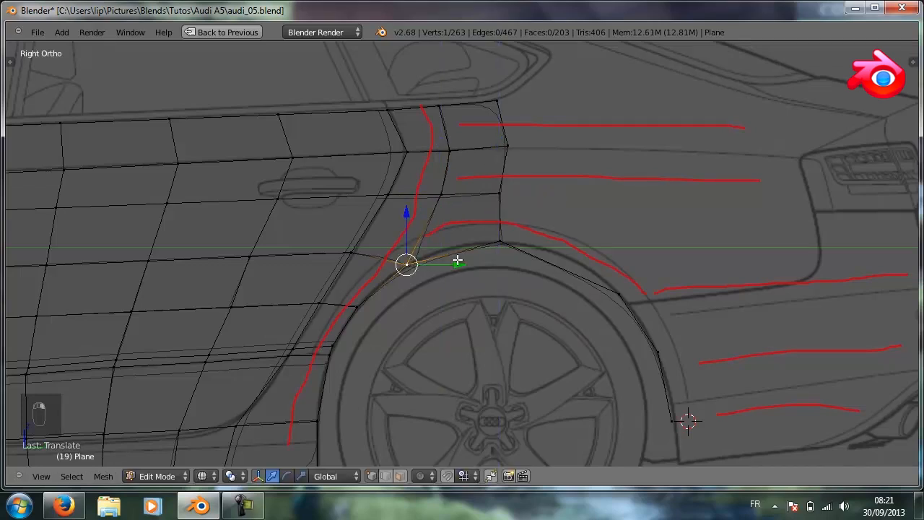
key("g")
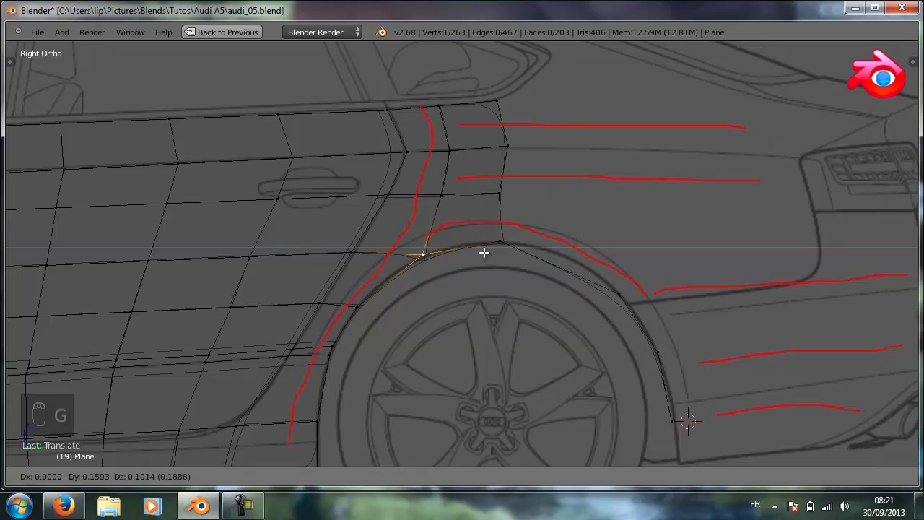
left_click(488, 250)
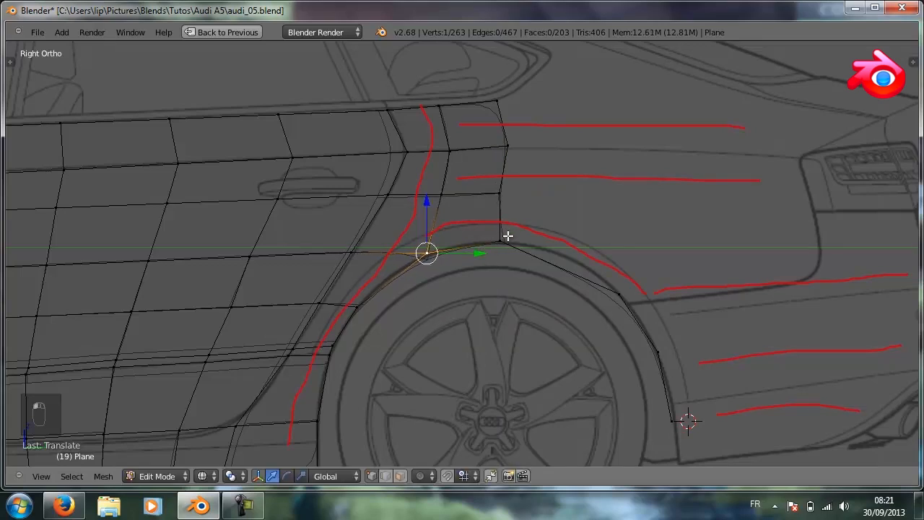
Shift the third-row vertex of the fender's rear edge slightly rearward and lower the rear-edge vertex above it slightly.
right_click(502, 240)
right_click(501, 190)
key("g")
key("y")
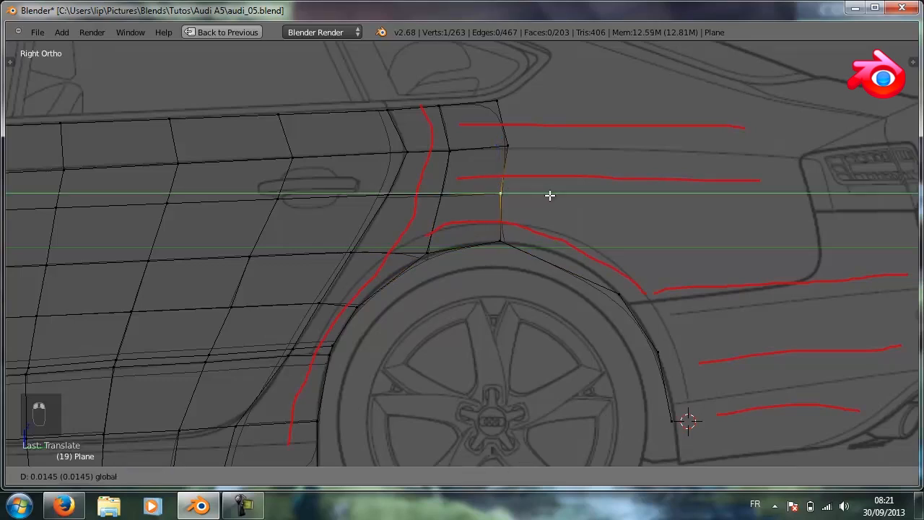
left_click(551, 196)
right_click(509, 148)
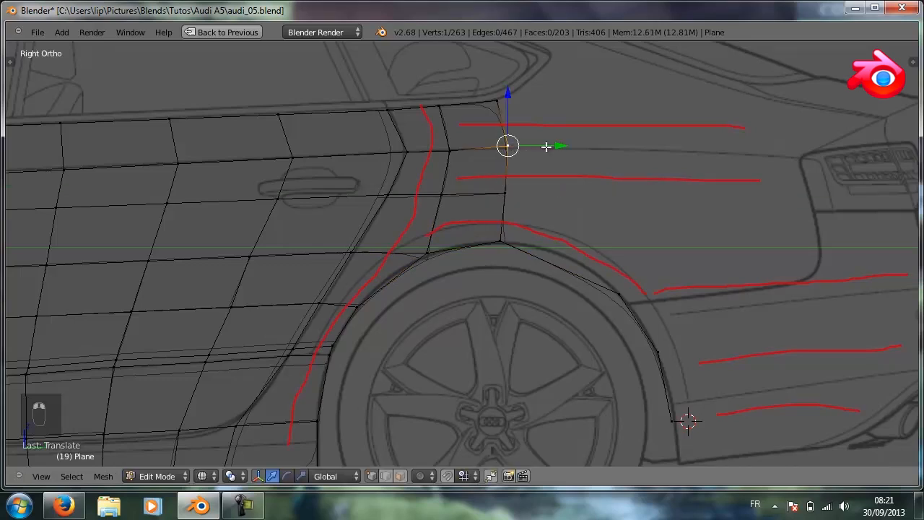
key("g")
key("z")
left_click(509, 94)
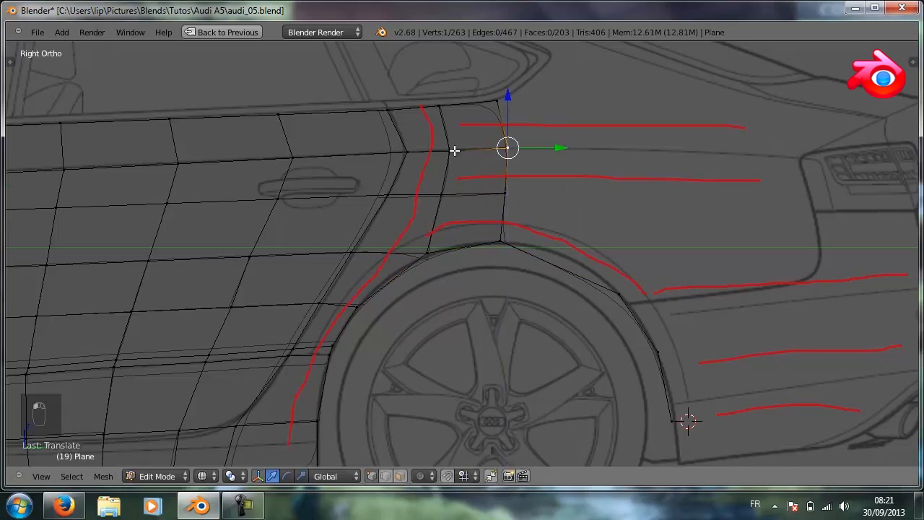
Move the second-row vertex one loop ahead slightly forward, and fine-tune the height of the rear edge's top vertex.
right_click(449, 150)
key("g")
key("y")
left_click(504, 151)
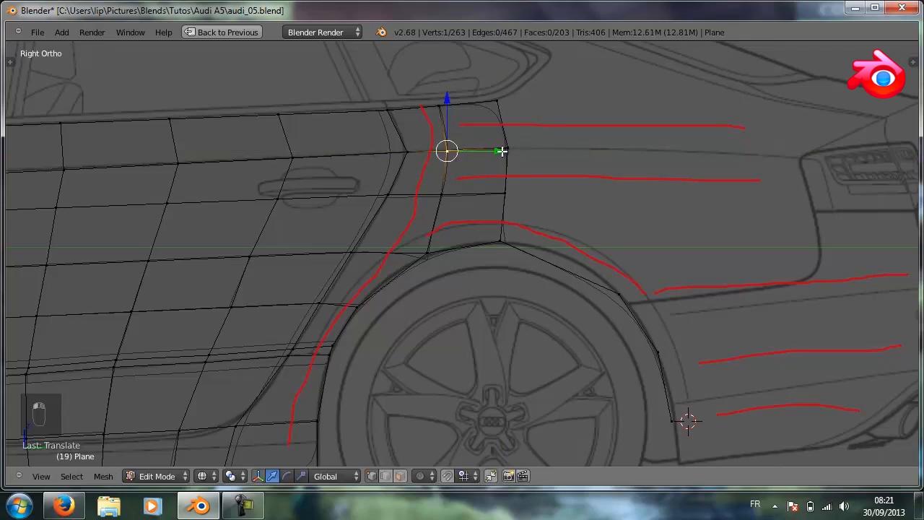
right_click(501, 105)
key("g")
key("z")
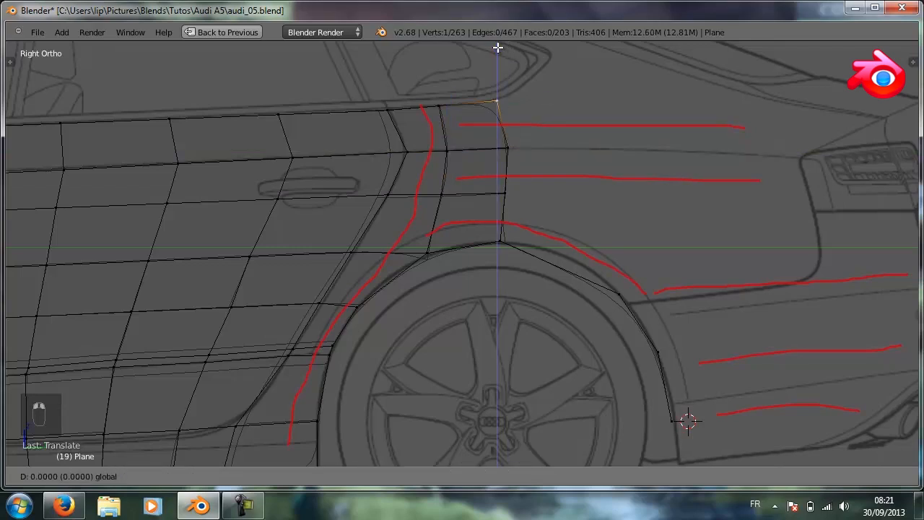
left_click(501, 53)
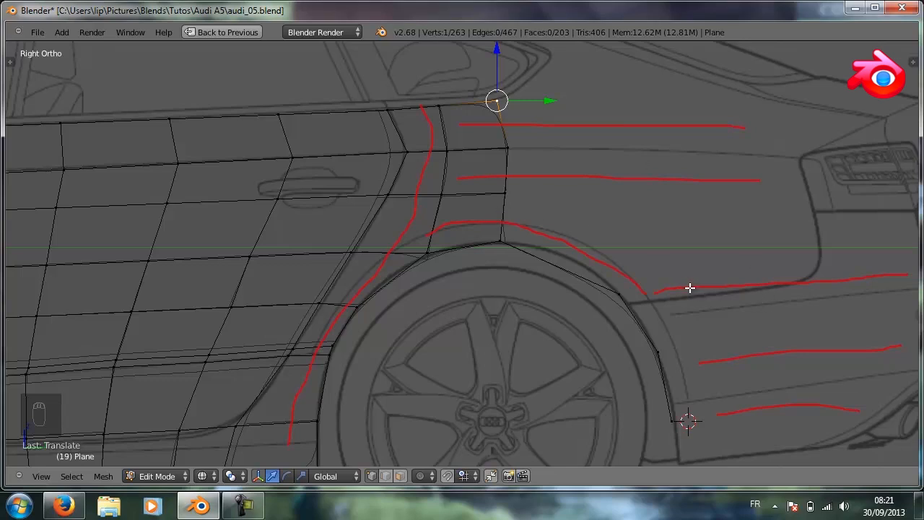
Move the first wheel arch vertex behind the arch top forward and up along the blueprint arch.
scroll(690, 287, "down", 2)
middle_click_drag(671, 306, 443, 215, "shift")
right_click(413, 229)
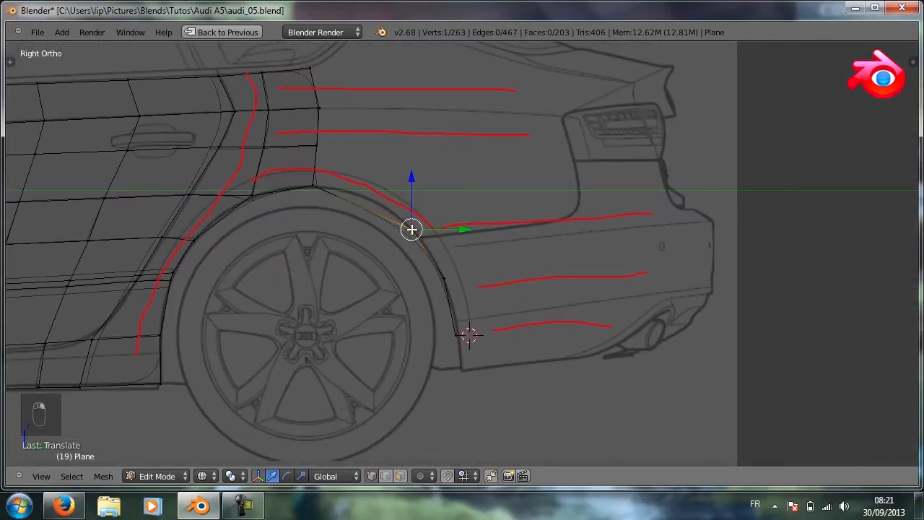
key("f")
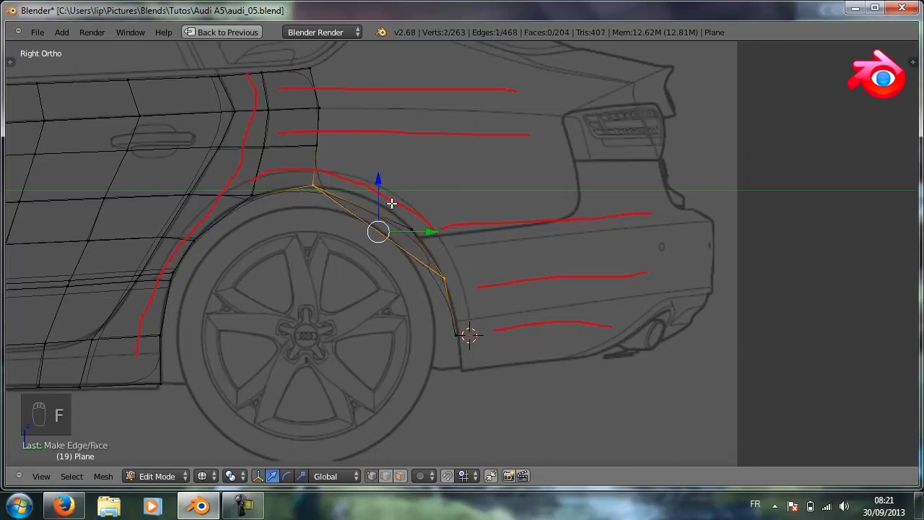
key("ctrl+z")
key("g")
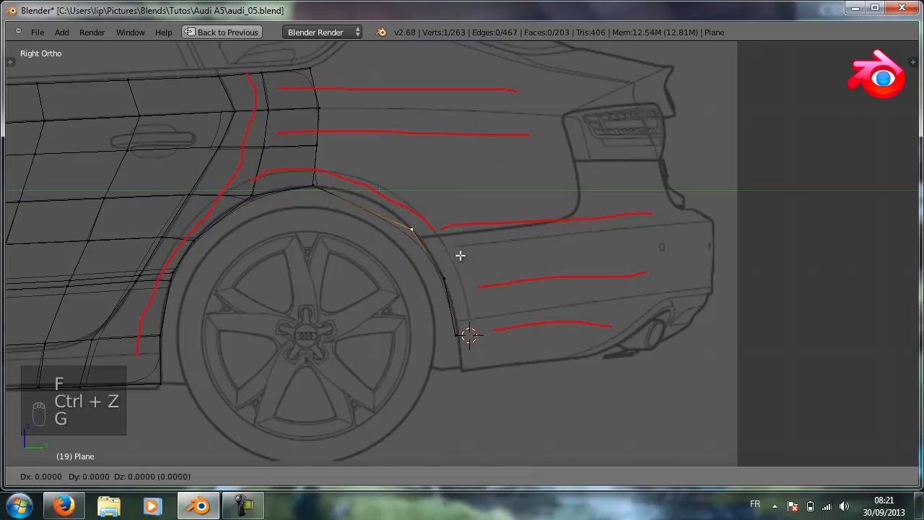
left_click(427, 223)
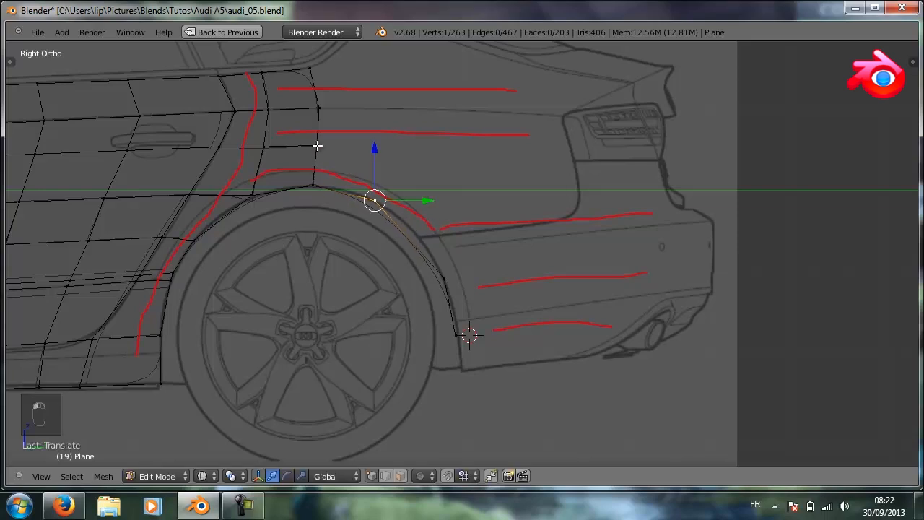
Extrude the fender's four rear-edge vertices about 0.7 rearward above the wheel arch.
right_click(314, 184)
right_click(316, 147, "shift")
right_click(317, 108, "shift")
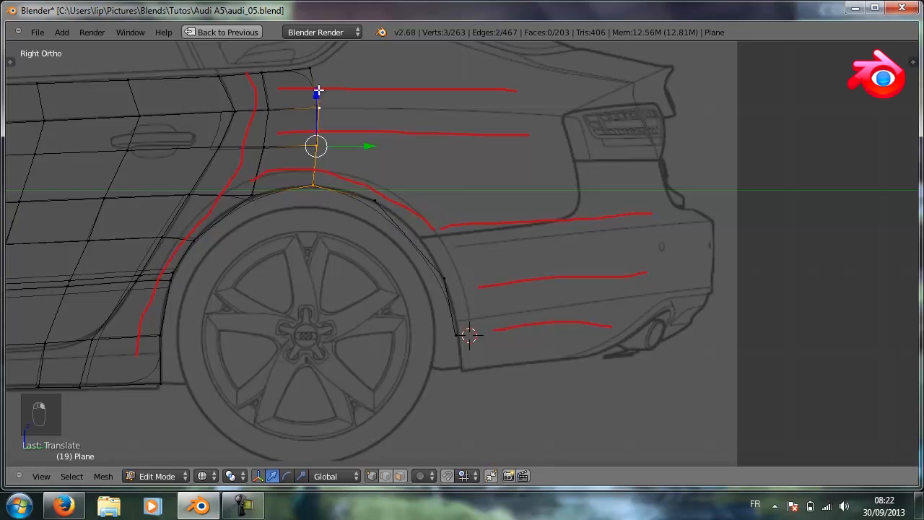
right_click(311, 72, "shift")
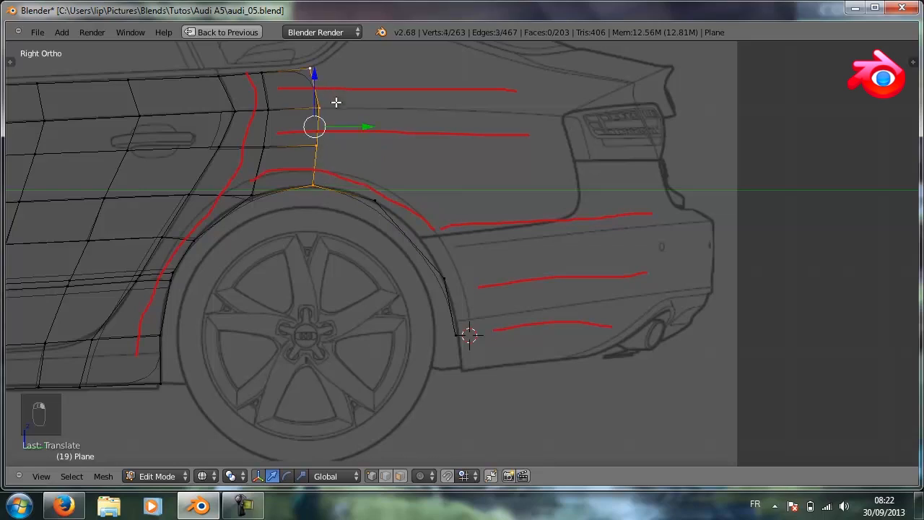
key("e")
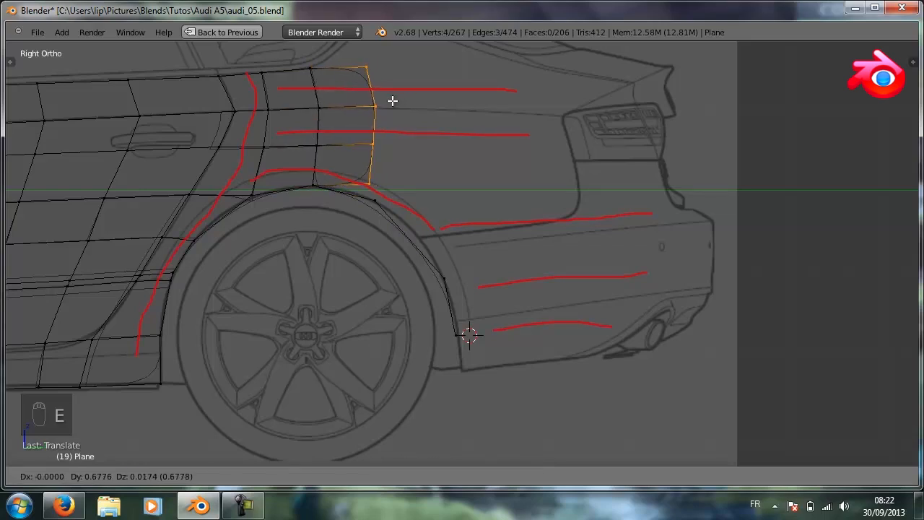
left_click(395, 102)
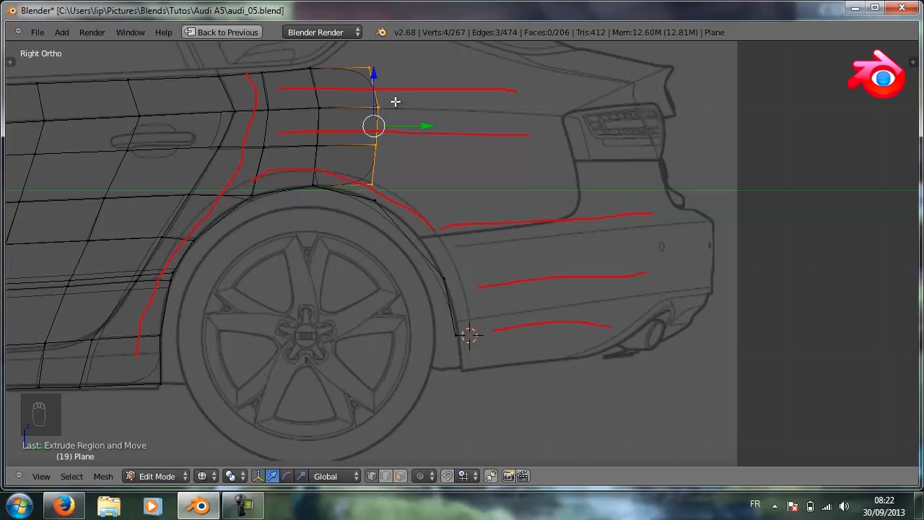
Merge the extruded strip's bottom vertex into the wheel arch vertex below it using At Last.
right_click(372, 187)
right_click(380, 205, "shift")
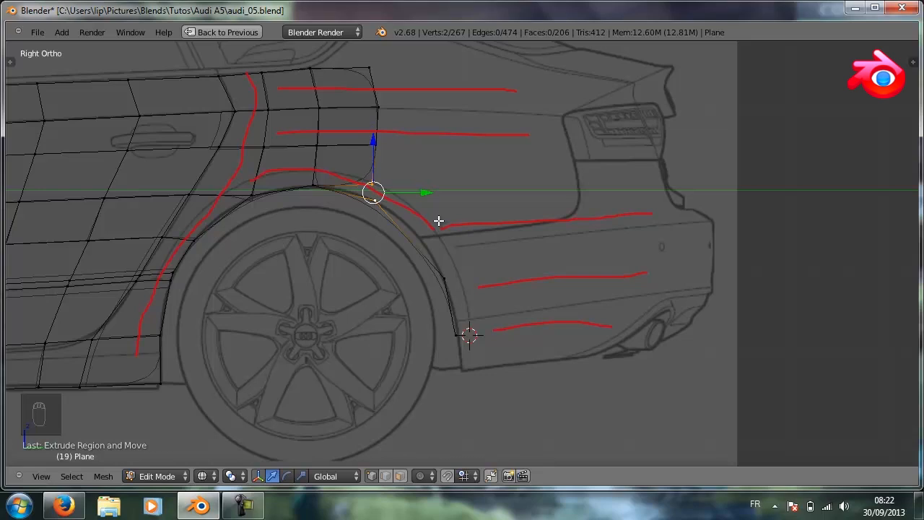
key("alt+m")
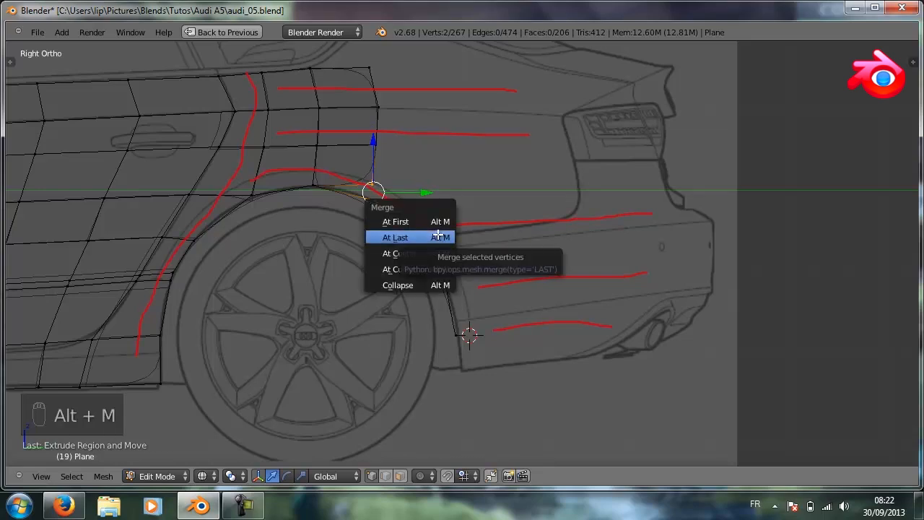
left_click(438, 236)
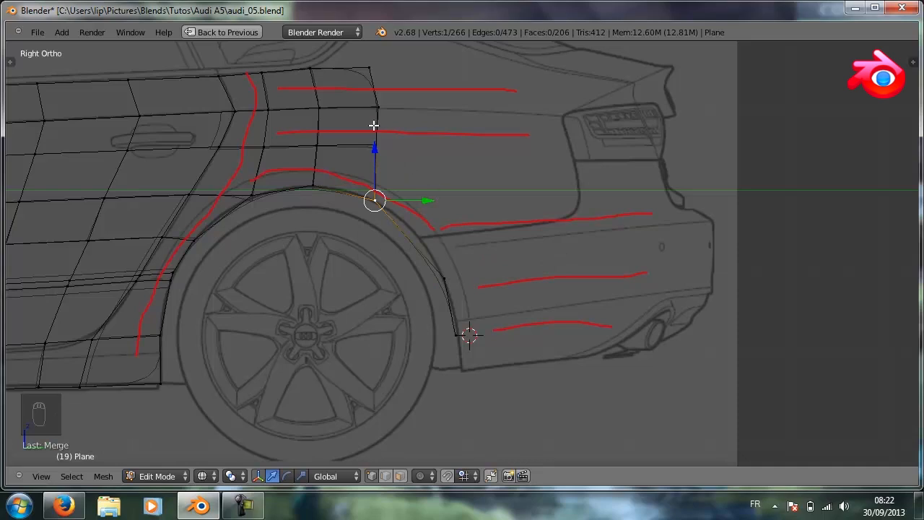
Move the extruded edge's top vertex up and slightly forward to follow the rear corner of the side window.
right_click(368, 70)
scroll(412, 95, "down", 1)
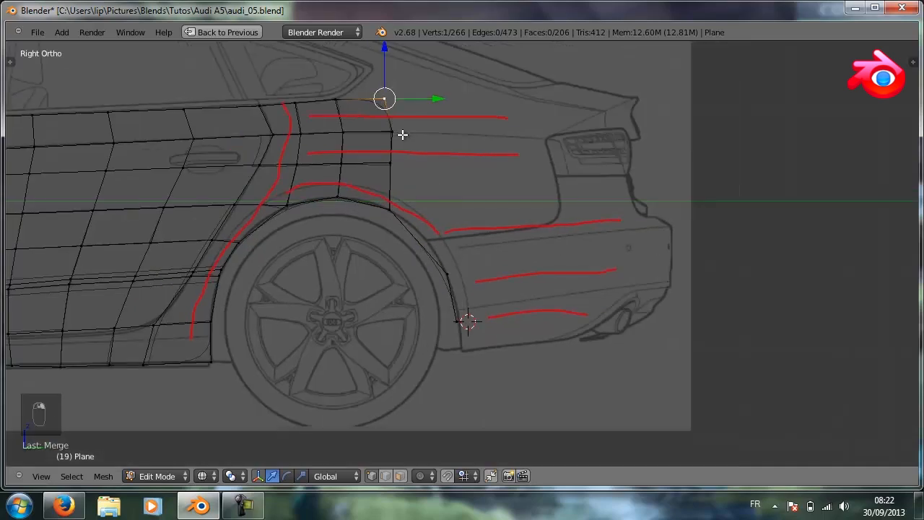
key("g")
key("z")
left_click(365, 30)
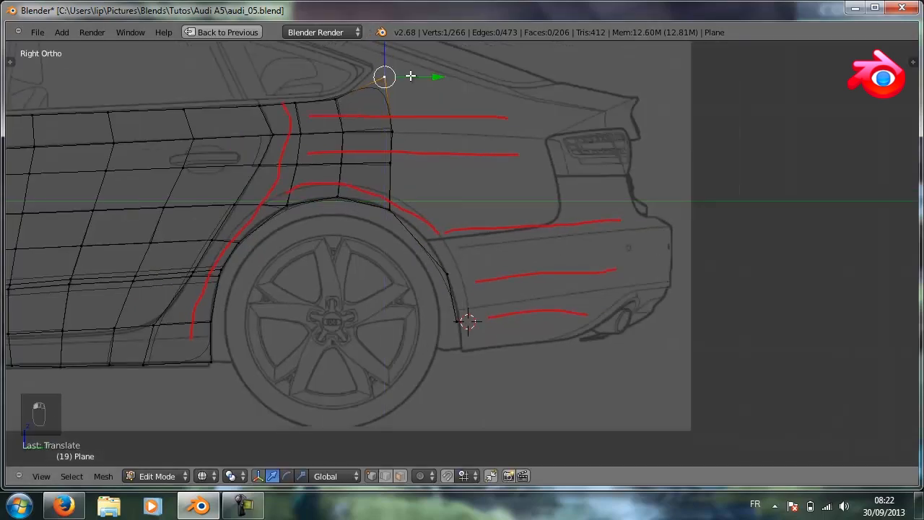
key("g")
key("y")
left_click_drag(418, 74, 418, 74)
left_click_drag(373, 49, 371, 43)
left_click_drag(403, 73, 415, 68)
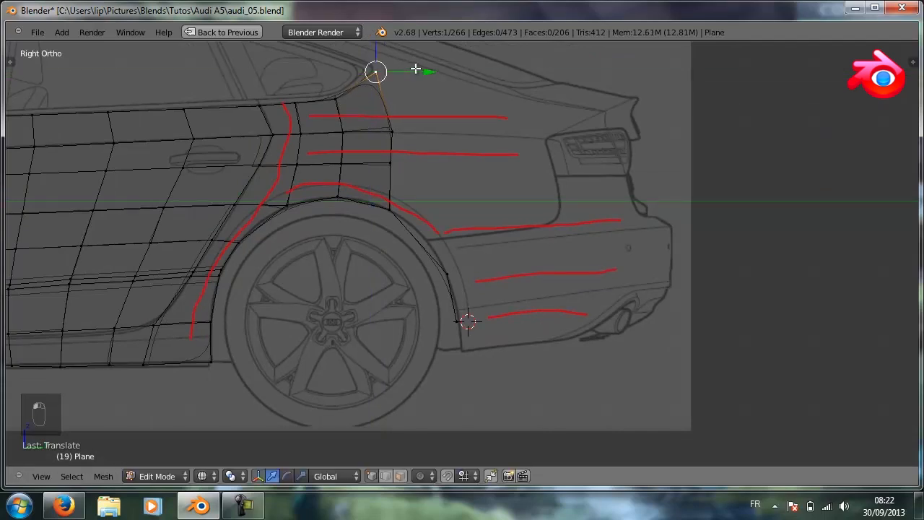
In the top view, move the rearmost top vertex inward to the window outline and adjust the neighbouring top-row vertex sideways.
key("KP_7")
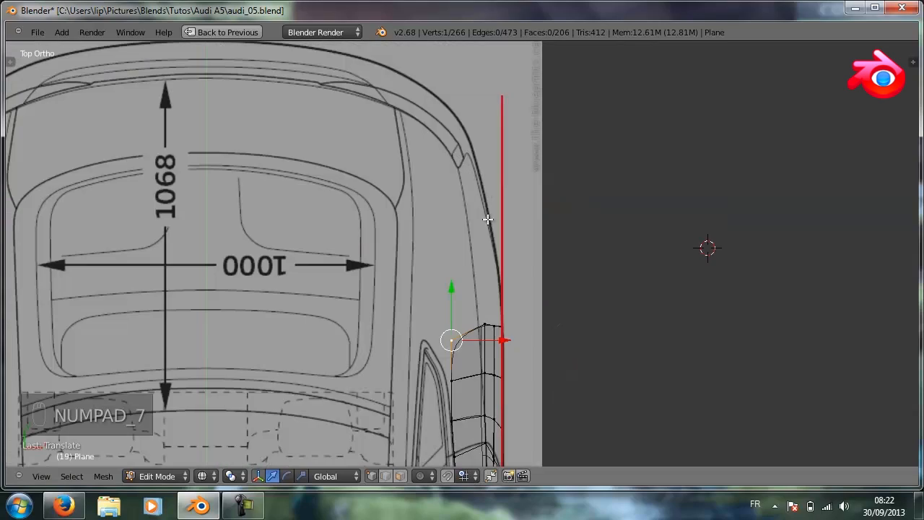
left_click_drag(501, 338, 474, 347)
right_click(448, 381)
left_click_drag(484, 377, 503, 383)
Shift the two rearmost second-row fender vertices slightly inward in the top view to follow the body crease.
right_click(481, 325)
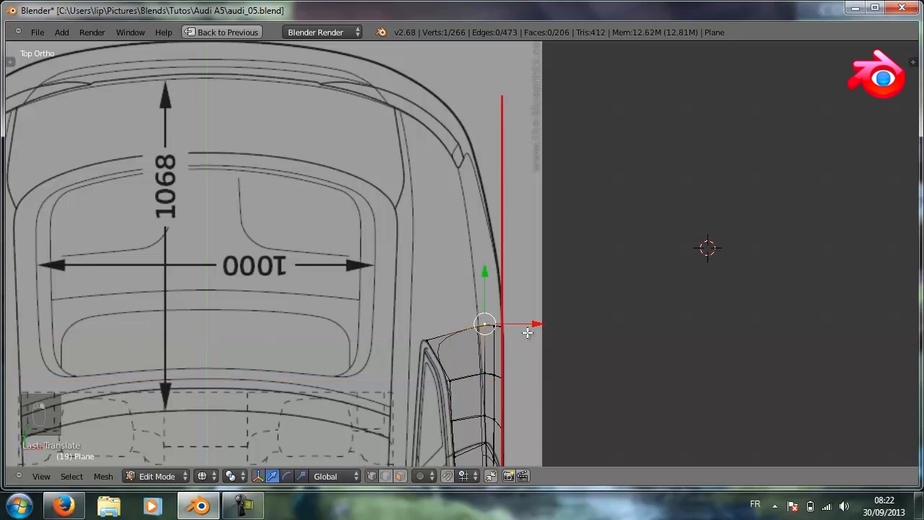
left_click_drag(528, 331, 531, 322)
right_click(481, 373)
left_click_drag(536, 373, 534, 374)
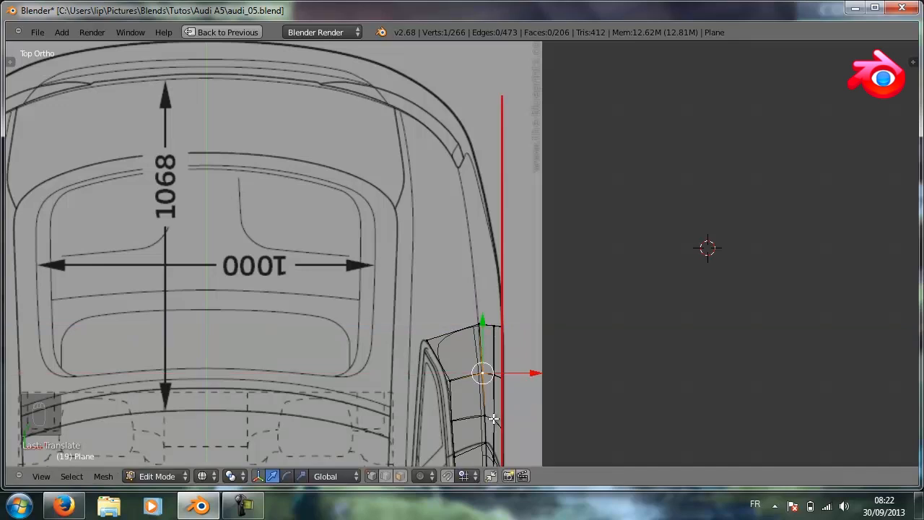
Adjust the last three third-row fender vertices sideways in the top view, pulling the rearmost inward to smooth the curve.
right_click(494, 419)
left_click_drag(541, 417, 542, 413)
right_click(495, 329)
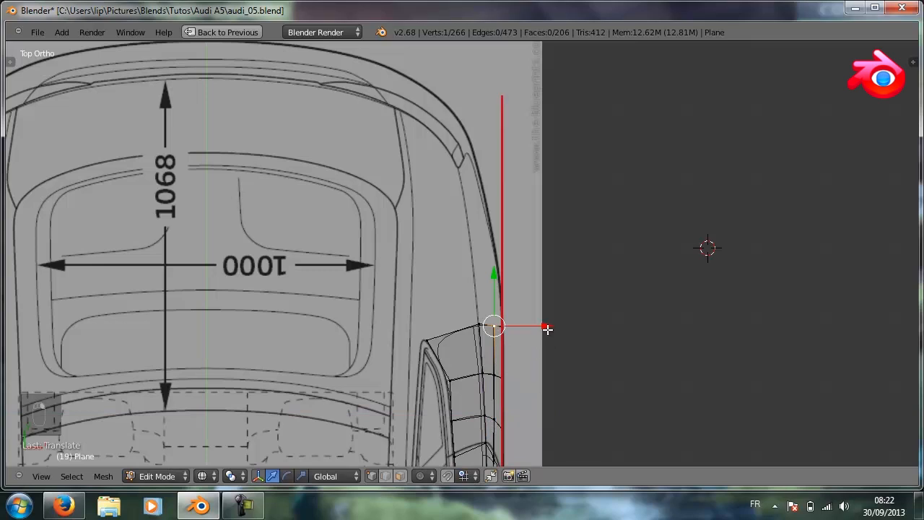
left_click_drag(548, 329, 539, 326)
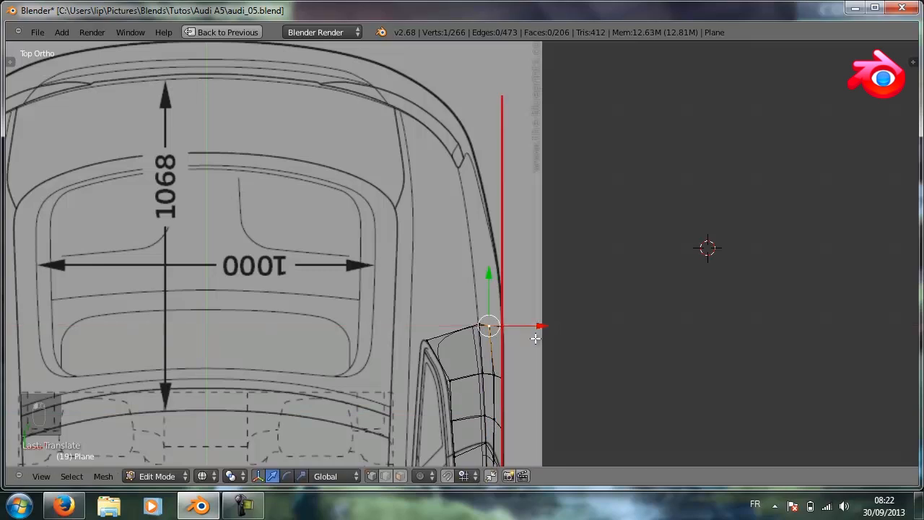
right_click(486, 377)
left_click_drag(542, 374, 536, 374)
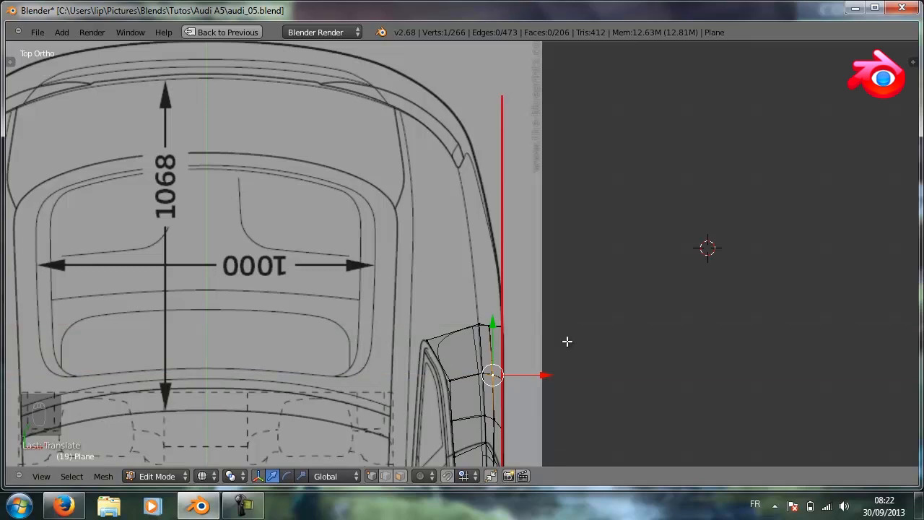
In the right view, move the upper vertex of the loose rear arch edge up and forward to where the bumper seam meets the arch.
key("KP_3")
scroll(481, 299, "up", 1)
scroll(453, 252, "down", 1)
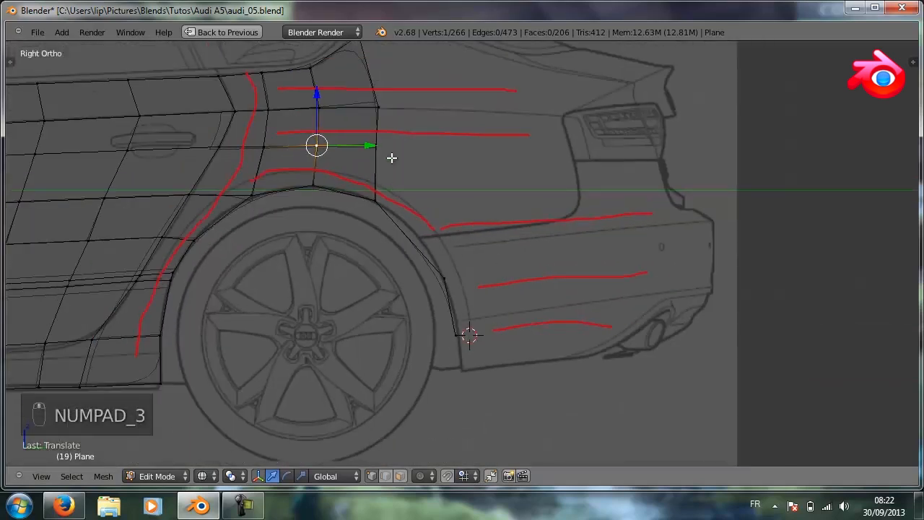
right_click(444, 276)
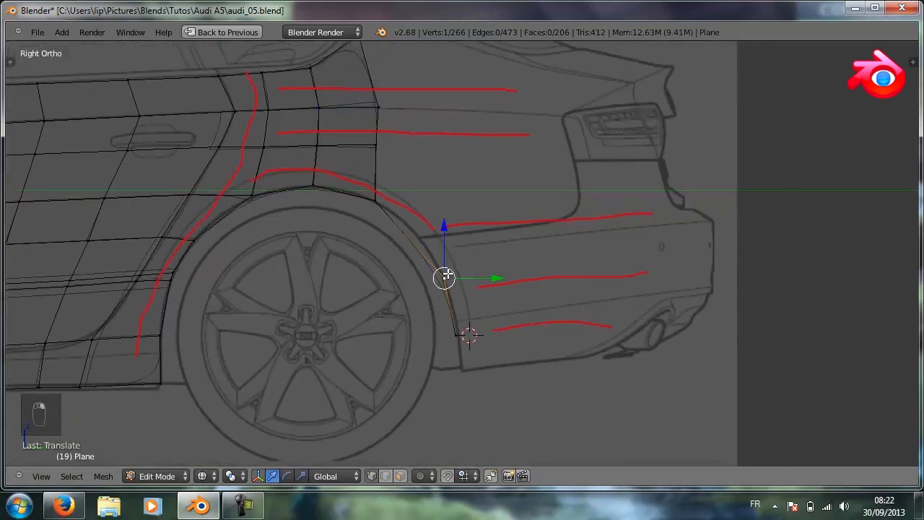
key("f")
key("ctrl+z")
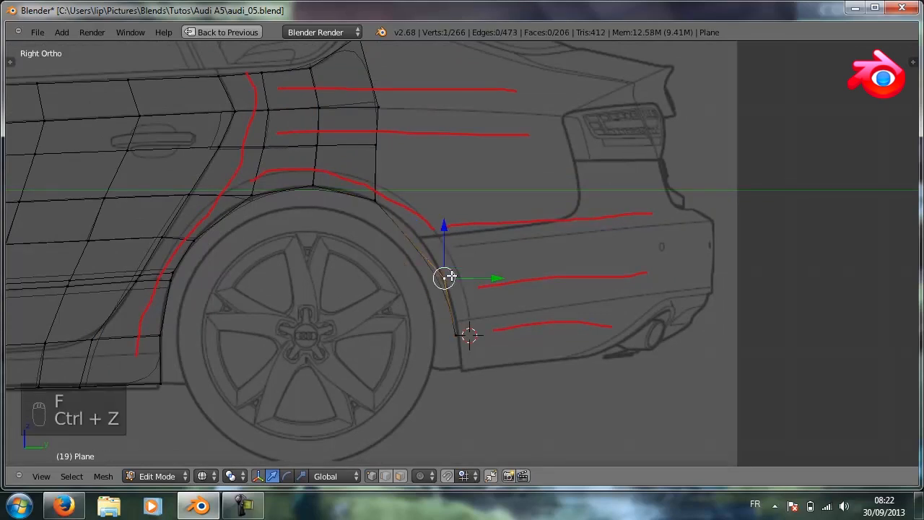
key("g")
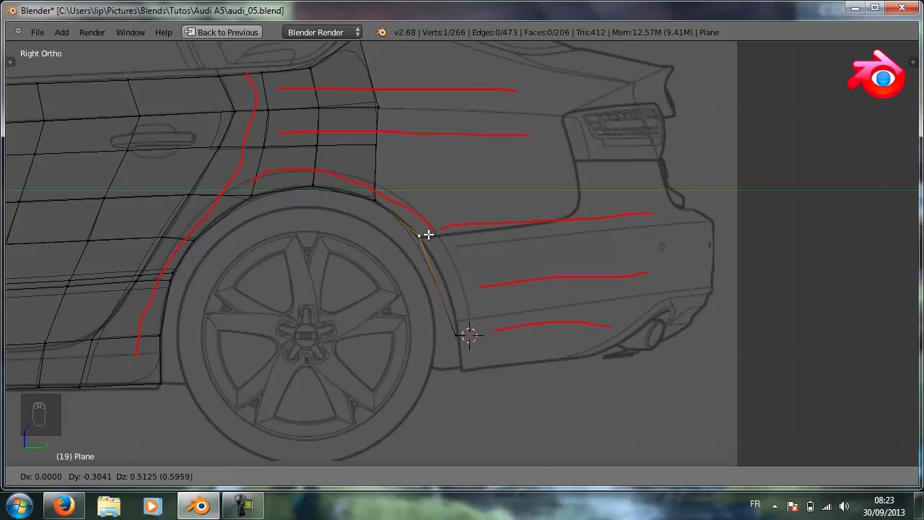
left_click(429, 235)
scroll(489, 271, "up", 2)
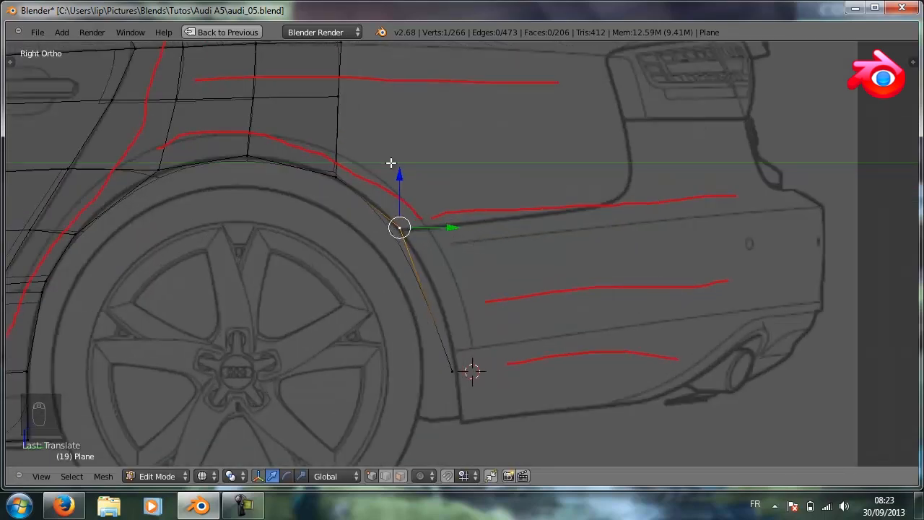
Draw a horizontal guide stroke behind the wheel arch and extrude the fender's lower rear corner vertex rearward towards it.
right_click(339, 177)
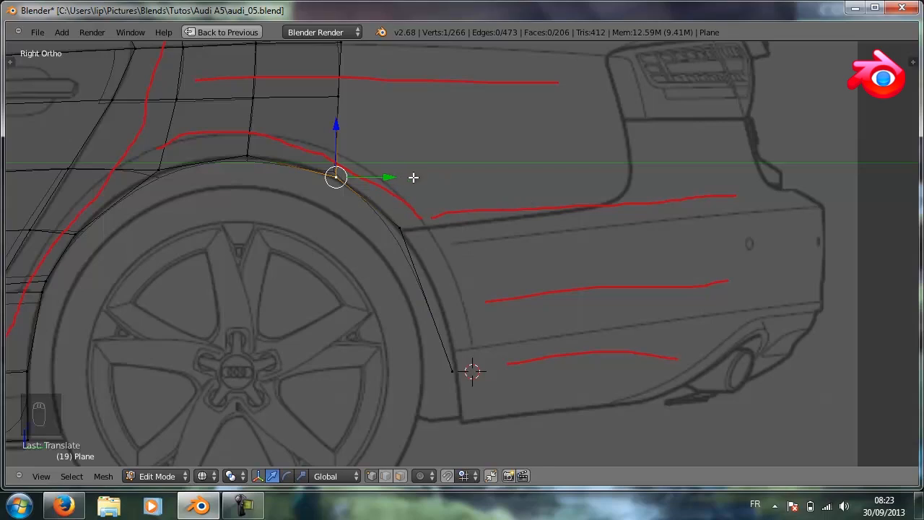
left_click_drag(413, 177, 673, 171)
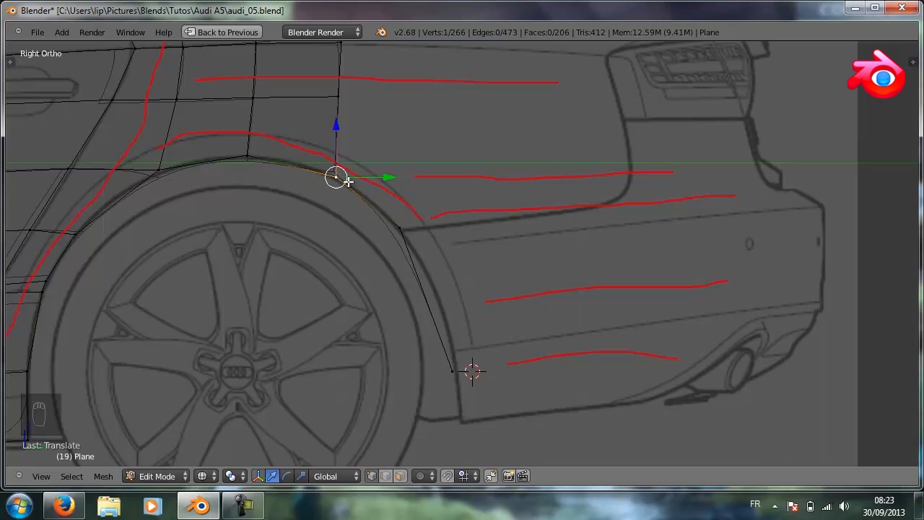
key("e")
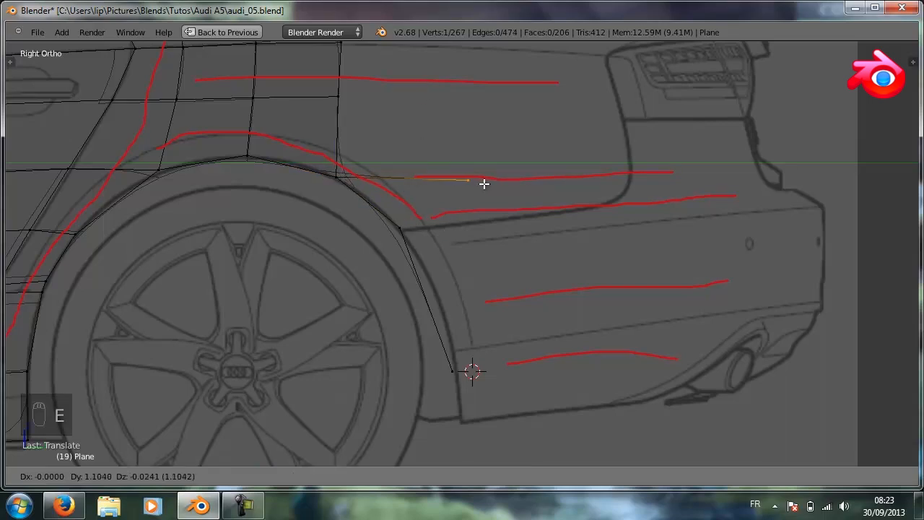
left_click(438, 177)
scroll(423, 182, "down", 1)
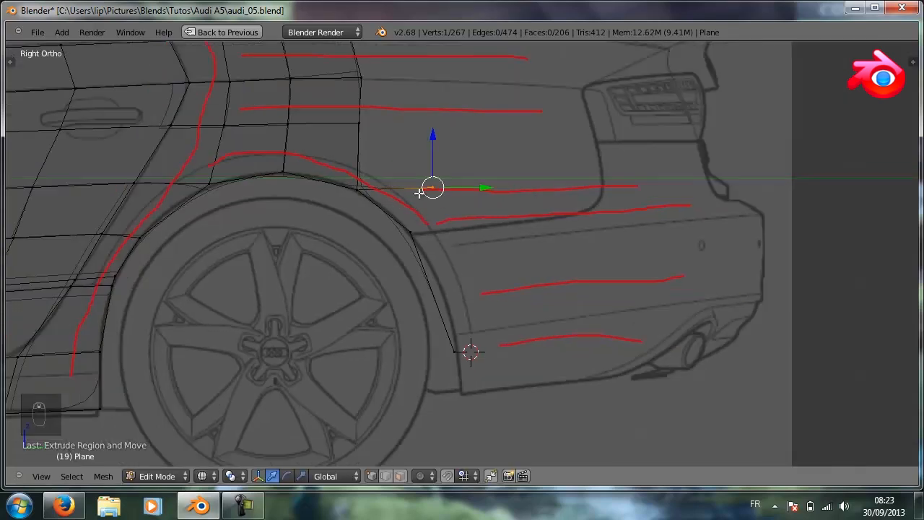
Nudge the arch vertex at the bumper seam slightly down and extrude it rearward along the seam.
right_click(417, 233)
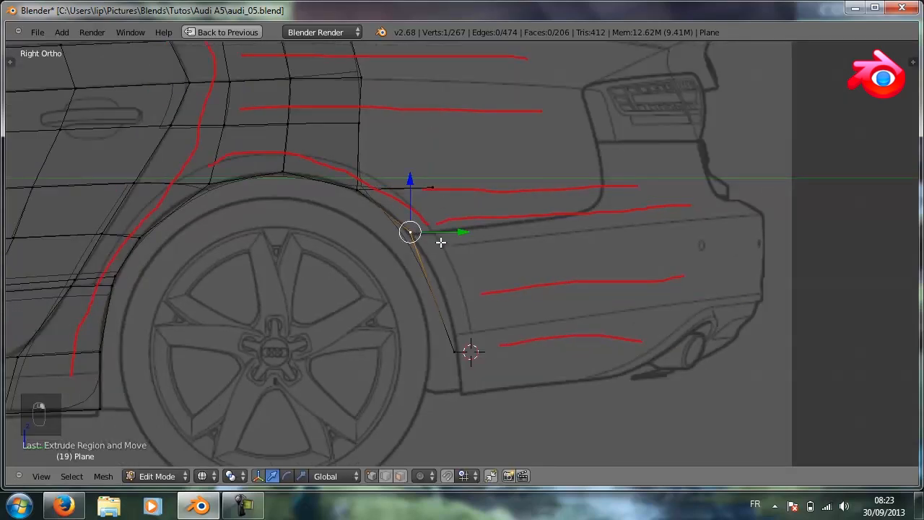
key("g")
left_click(441, 245)
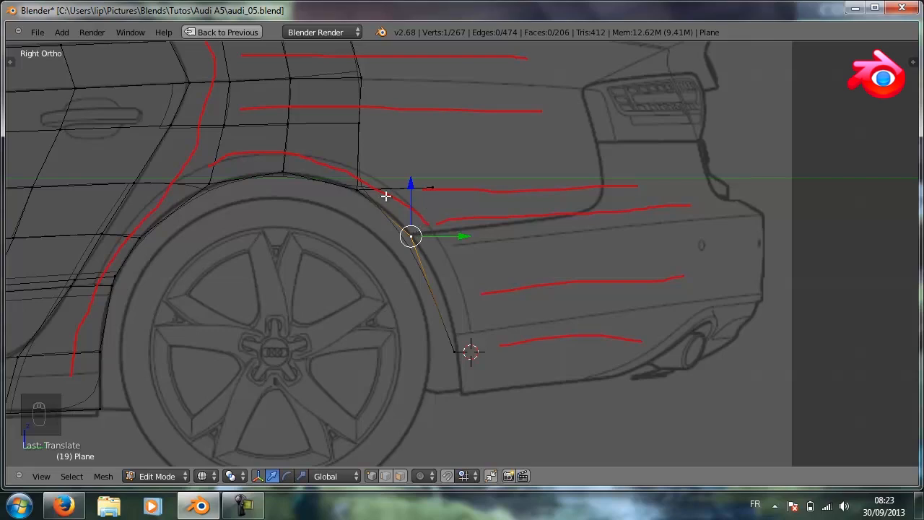
key("e")
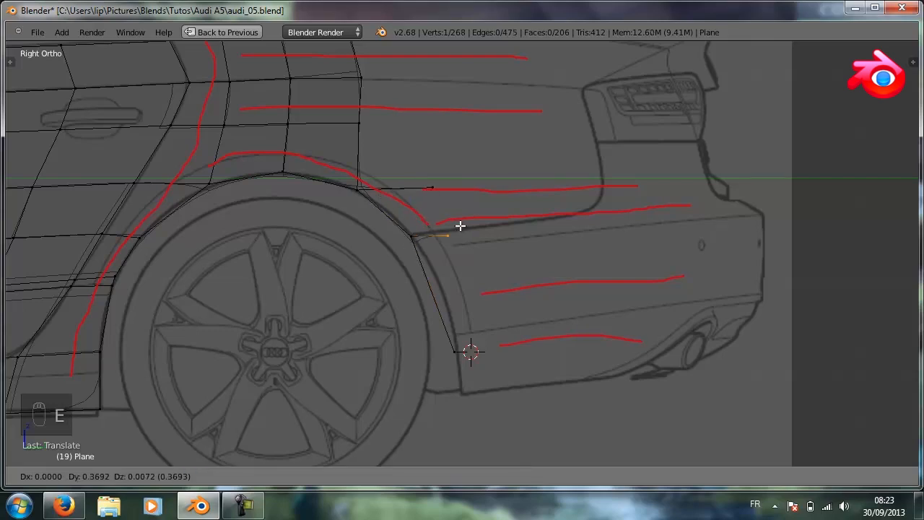
left_click(463, 220)
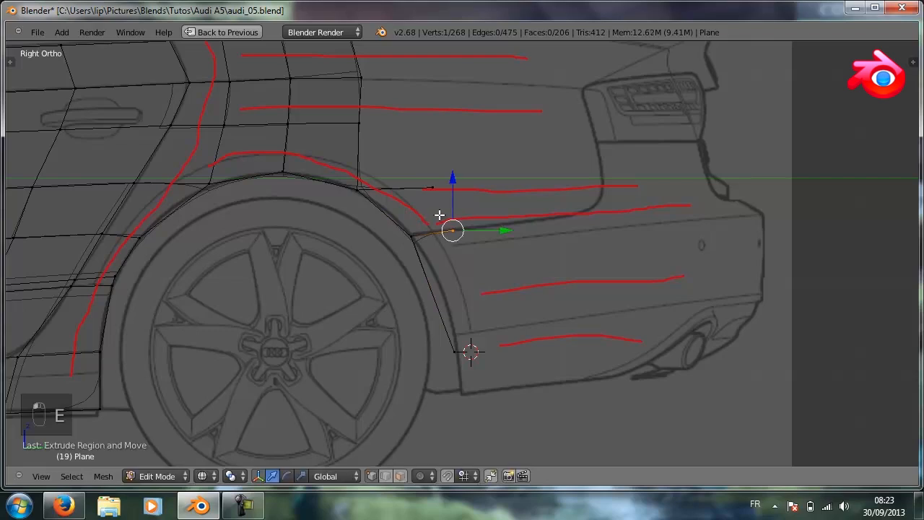
Fill a face between the two extruded vertices and the two arch vertices above the bumper seam.
right_click(430, 190)
right_click(453, 230, "shift")
right_click(411, 237, "shift")
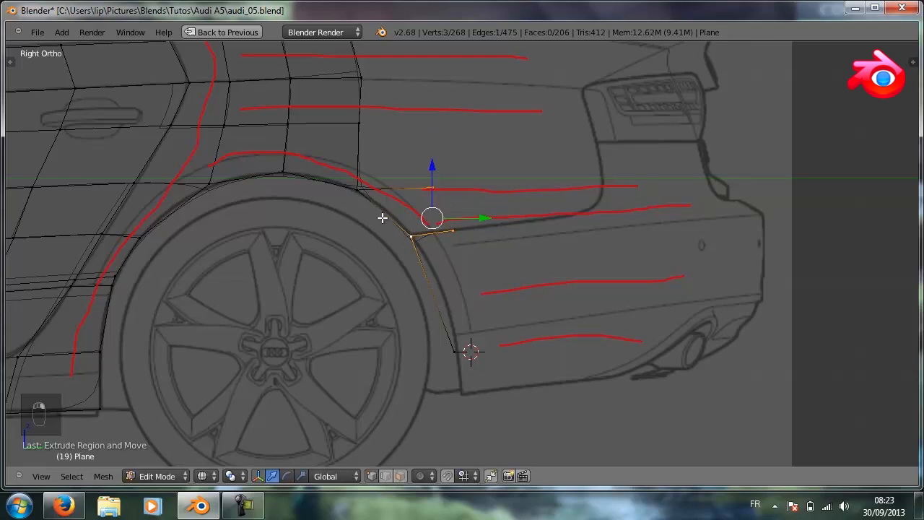
right_click(359, 191, "shift")
key("f")
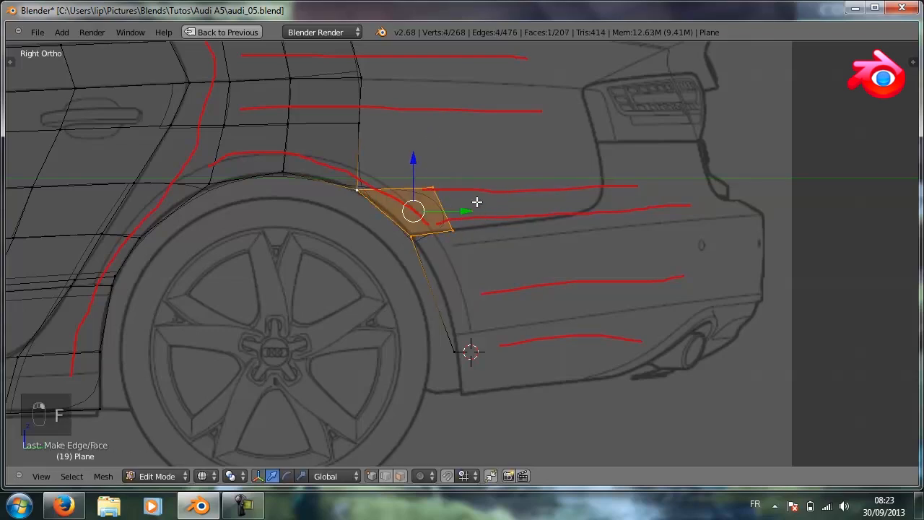
Move the lowest arch vertex up along the wheel arch, then extrude it twice down the arch to the bumper's bottom edge.
right_click(460, 352)
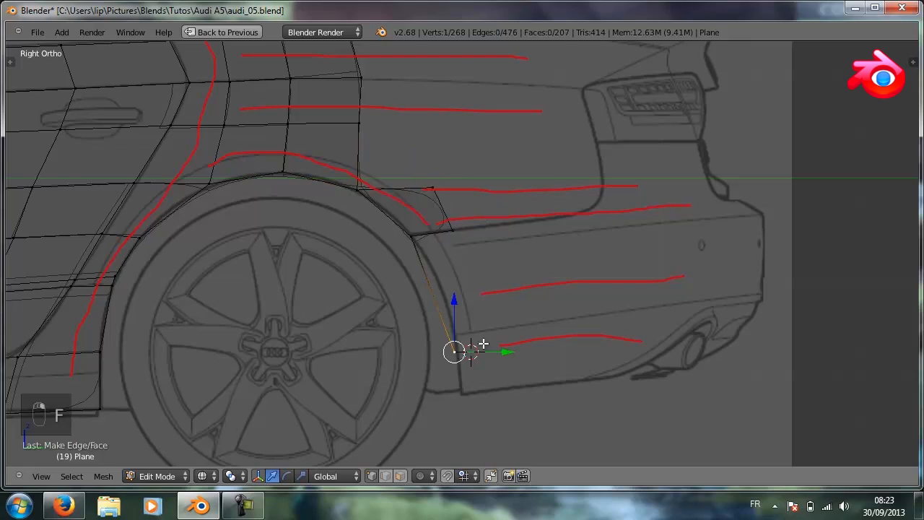
key("g")
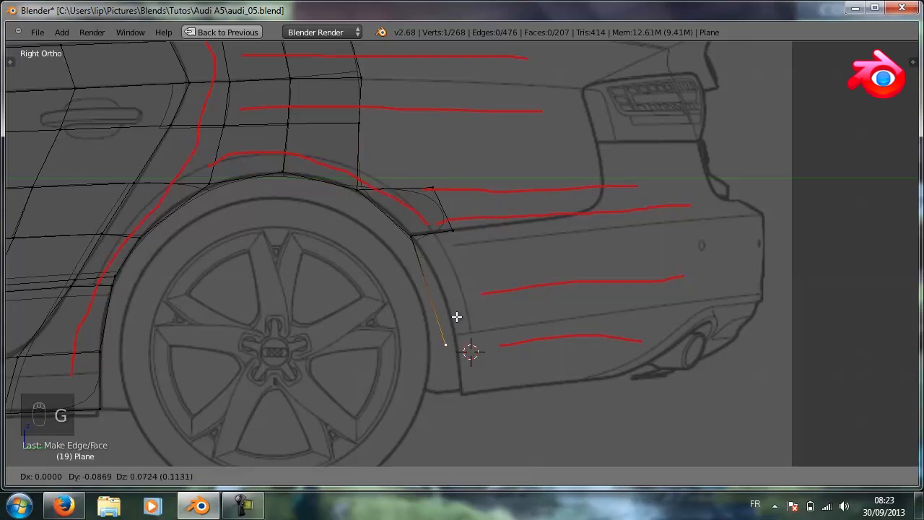
left_click(470, 276)
key("e")
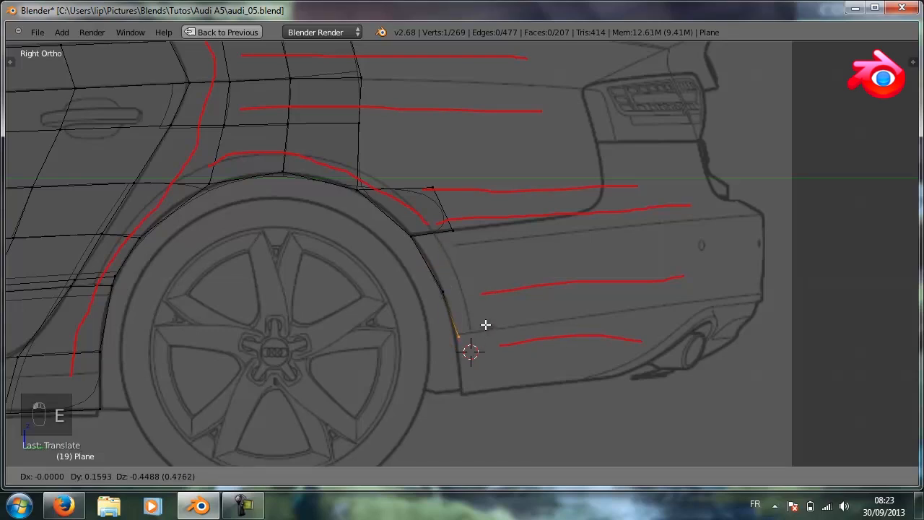
left_click(482, 323)
key("e")
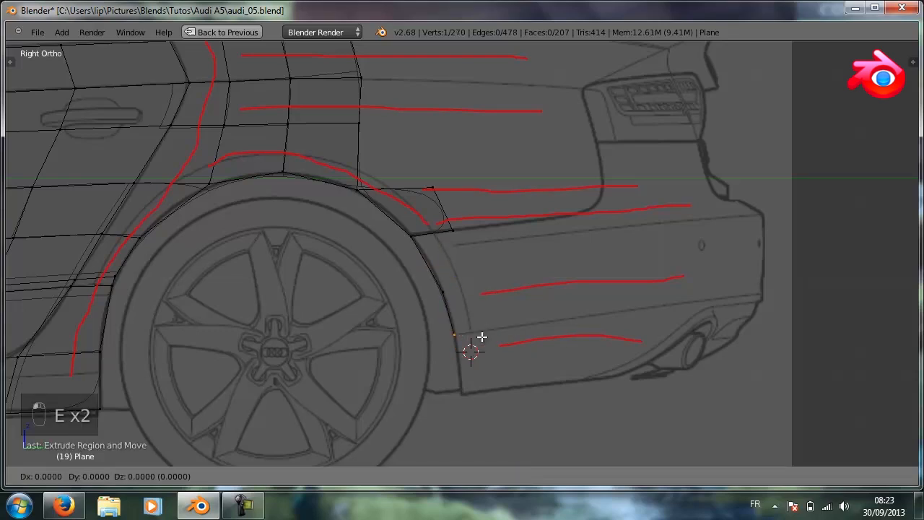
left_click(489, 381)
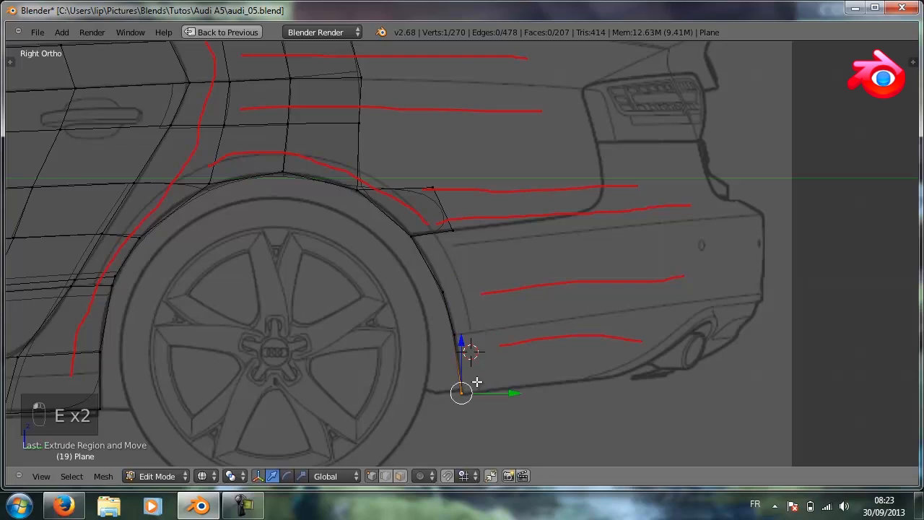
Extrude each of the three lower arch vertices a short distance rearward into the bumper.
right_click(444, 290)
key("e")
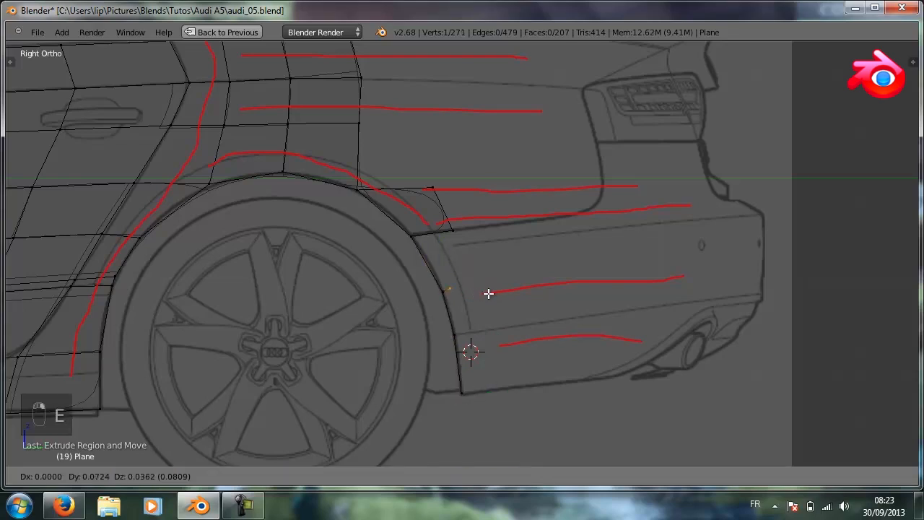
left_click(501, 294)
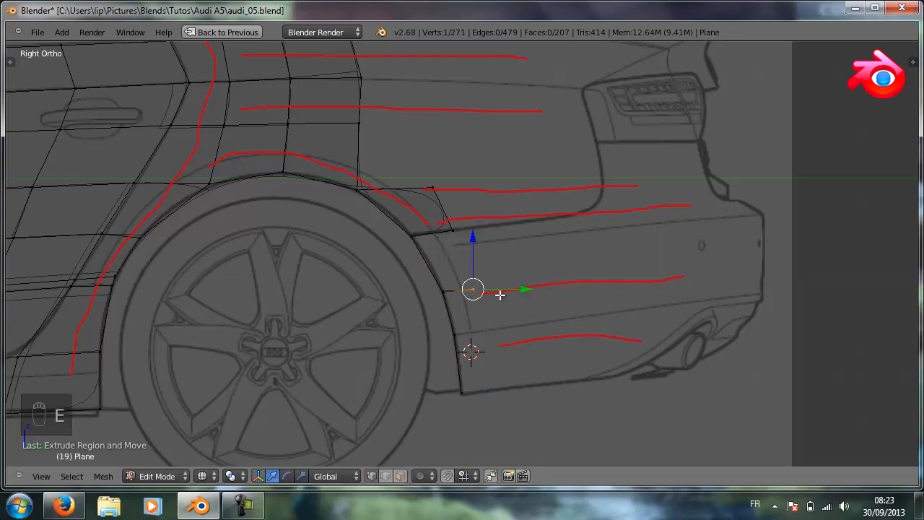
right_click(466, 350)
key("e")
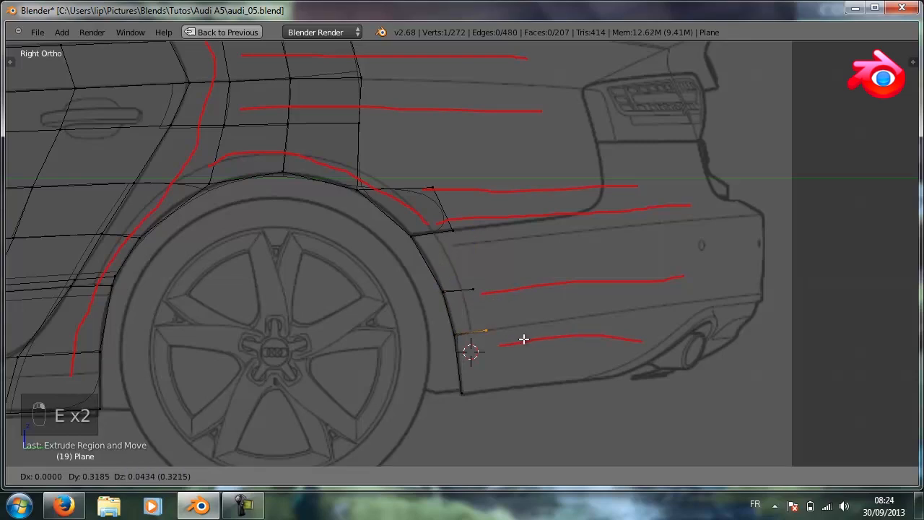
left_click(523, 339)
right_click(463, 391)
key("e")
left_click(521, 388)
Fill the two lowest quad faces of the strip behind the wheel arch.
right_click(486, 335, "shift")
right_click(463, 339, "shift")
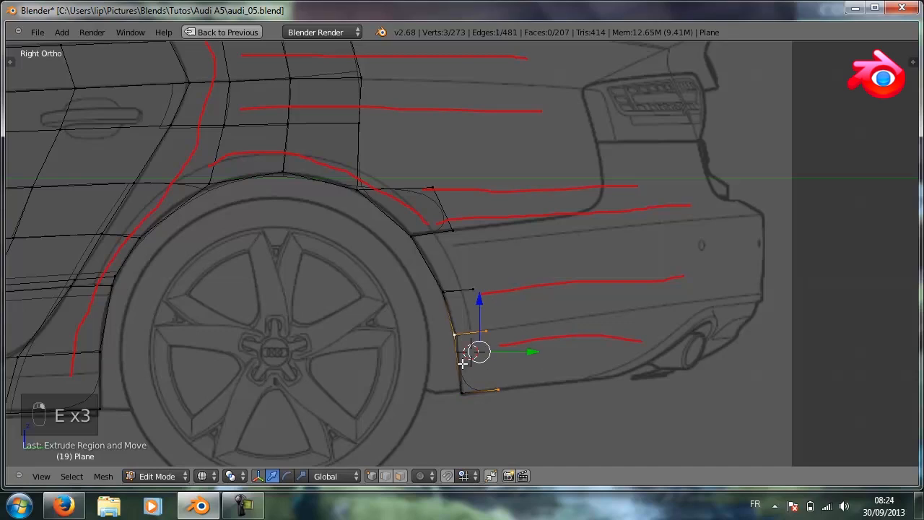
right_click(462, 387, "shift")
key("f")
right_click(443, 293)
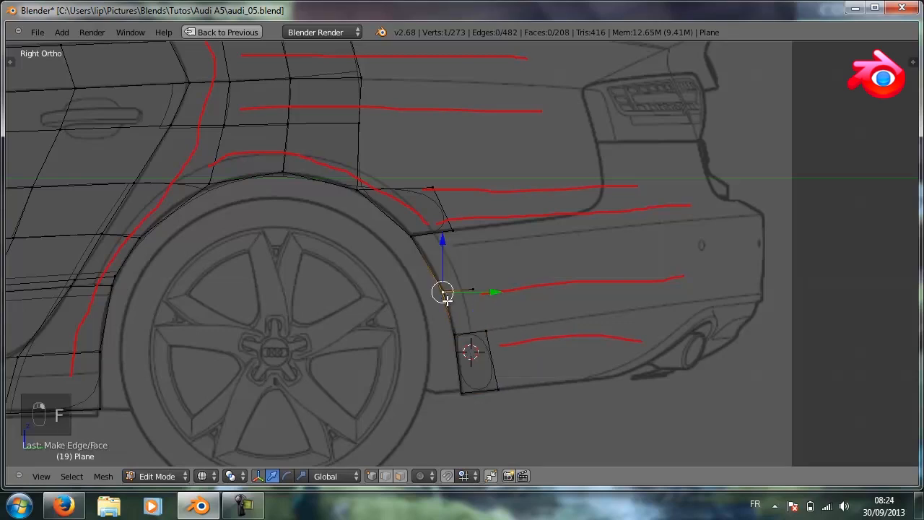
right_click(454, 333, "shift")
right_click(486, 331, "shift")
key("f")
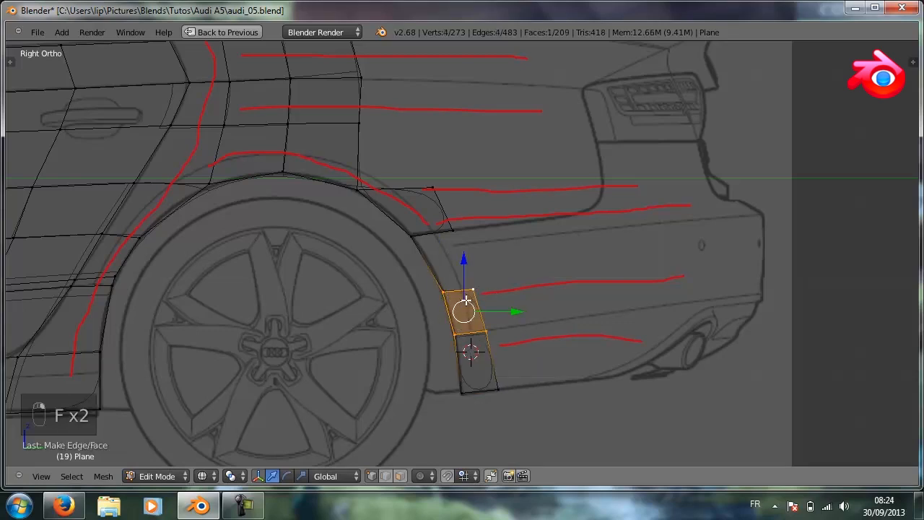
Fill the remaining gap in the arch strip just below the bumper seam with a quad face and clear the selection.
right_click_drag(412, 234, 433, 267)
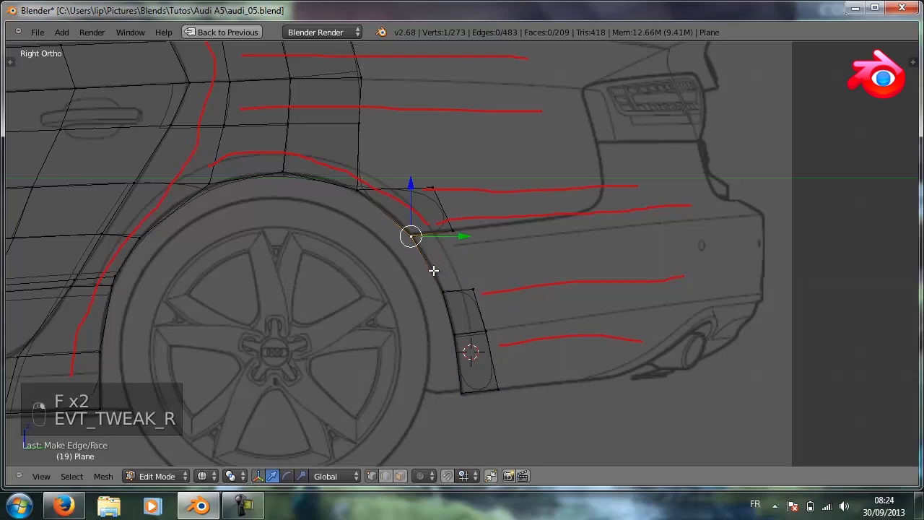
right_click(442, 292, "shift")
right_click(473, 290, "shift")
right_click(452, 230, "shift")
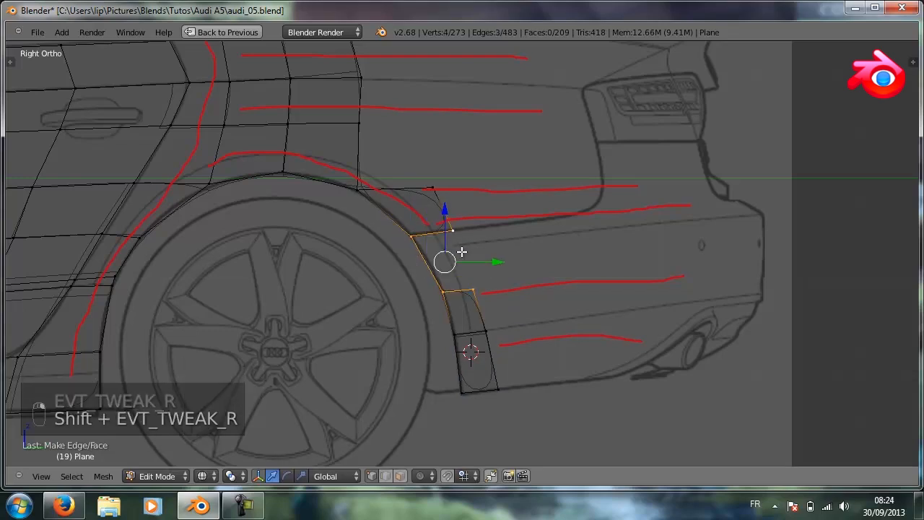
key("f")
key("a")
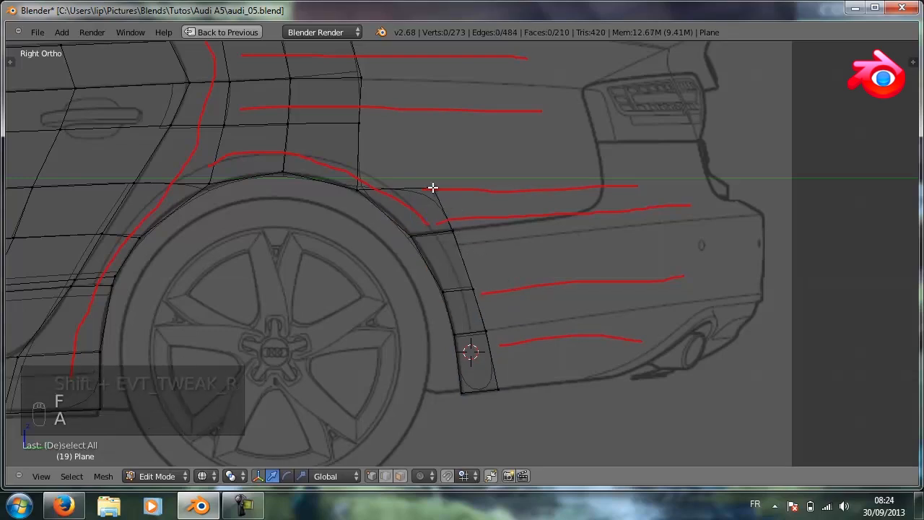
Shift the arch strip's outer vertices horizontally, pulling the top two and the bottom one forward, to smooth its curve around the wheel.
right_click(432, 188)
left_click_drag(483, 187, 466, 185)
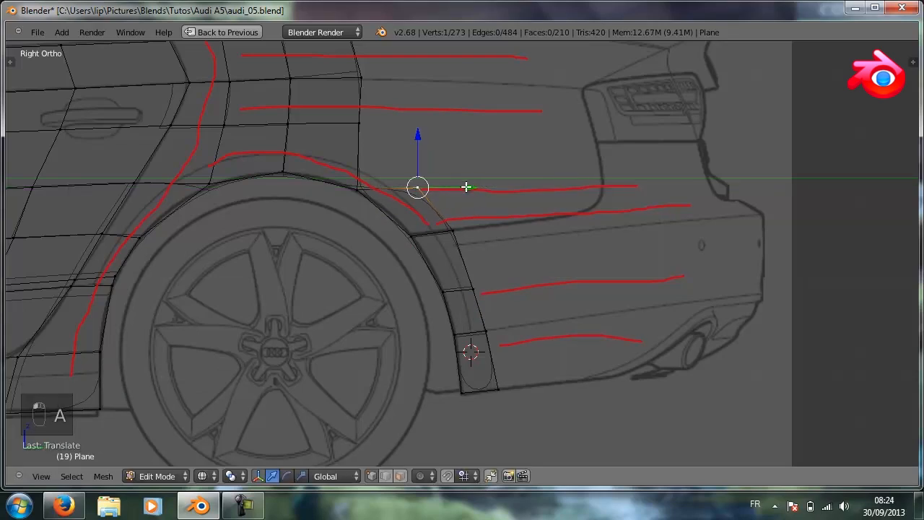
right_click(453, 231)
left_click_drag(507, 234, 498, 231)
right_click(472, 289)
left_click_drag(517, 291, 522, 293)
right_click(498, 389)
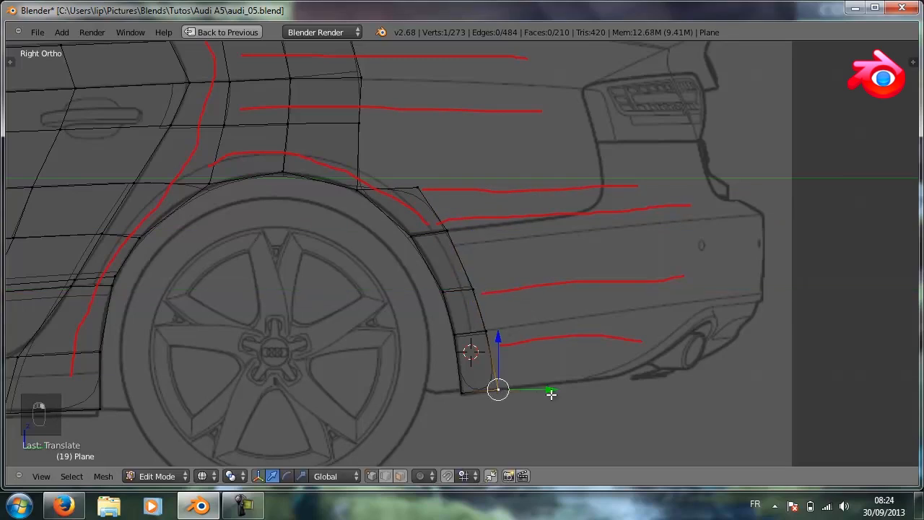
left_click_drag(550, 394, 547, 390)
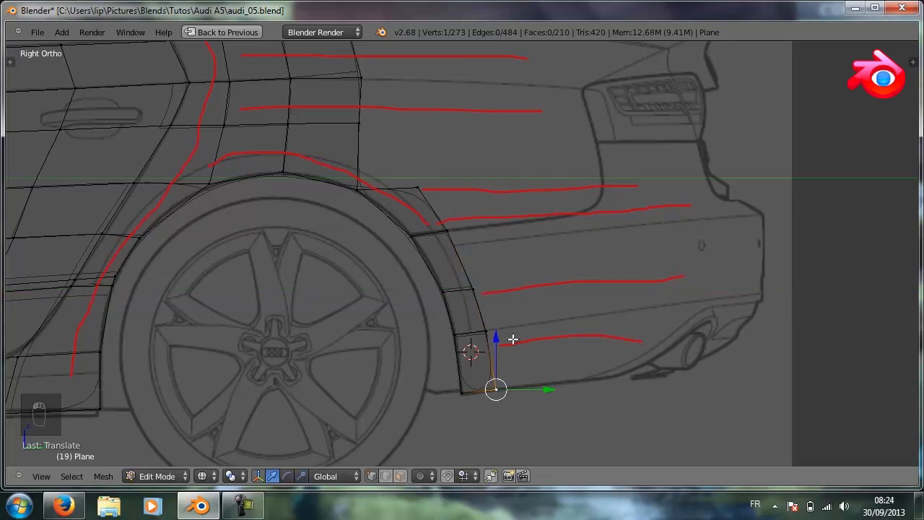
Extrude the fender's four rear edge vertices, from the wheel arch up to the side window corner, straight rearward by about 0.56 units.
right_click(359, 185)
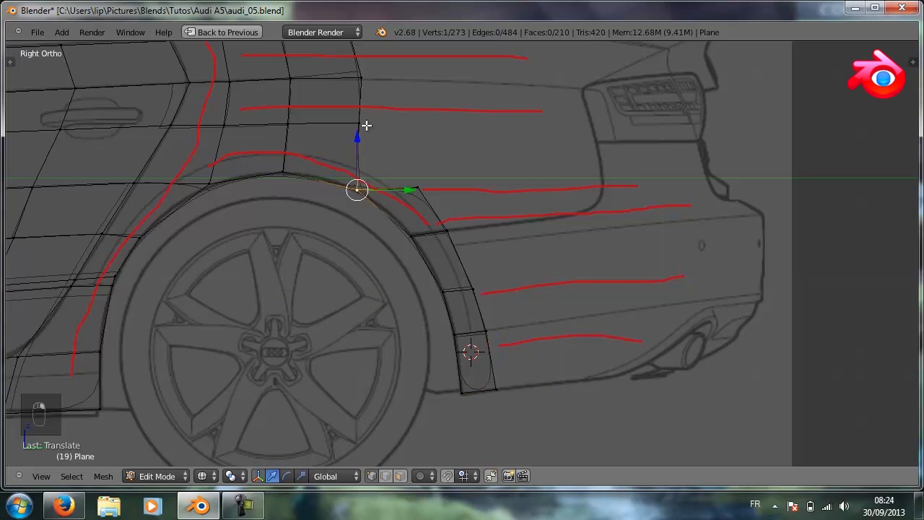
right_click(364, 119, "shift")
scroll(372, 116, "down", 1)
right_click(390, 129, "shift")
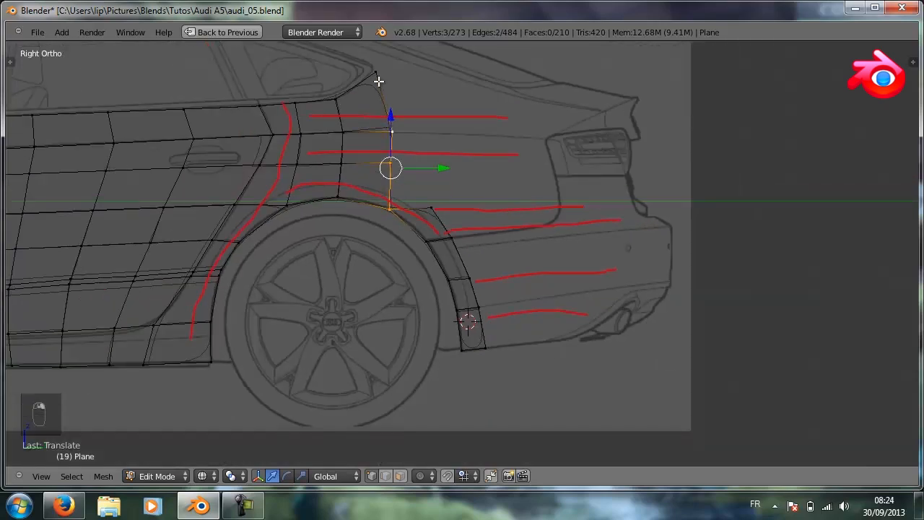
right_click(377, 73, "shift")
key("e")
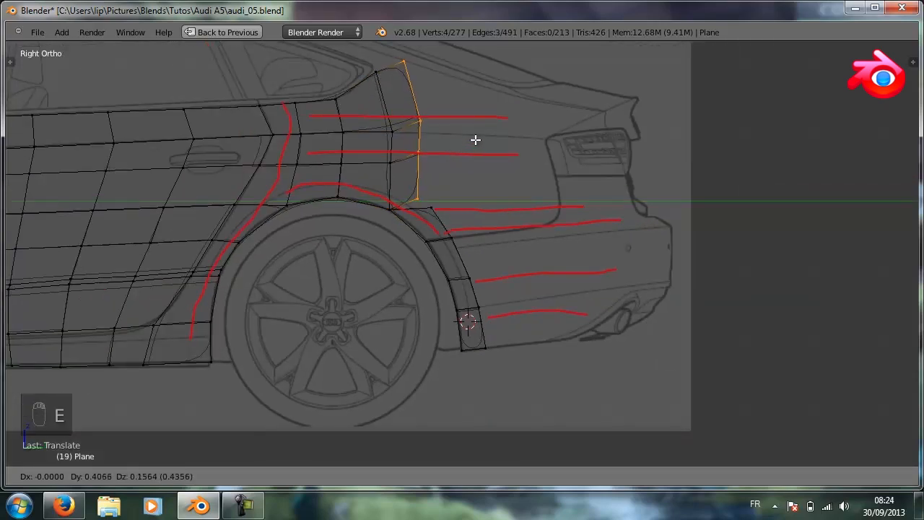
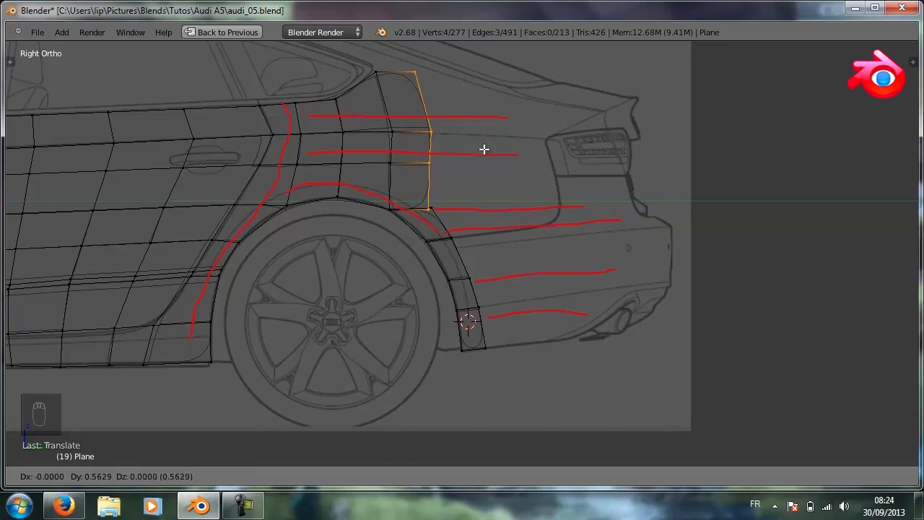
left_click(483, 148)
Merge the lowest extruded fender vertex into the top outer vertex of the arch strip, using At Last.
scroll(476, 202, "up", 6)
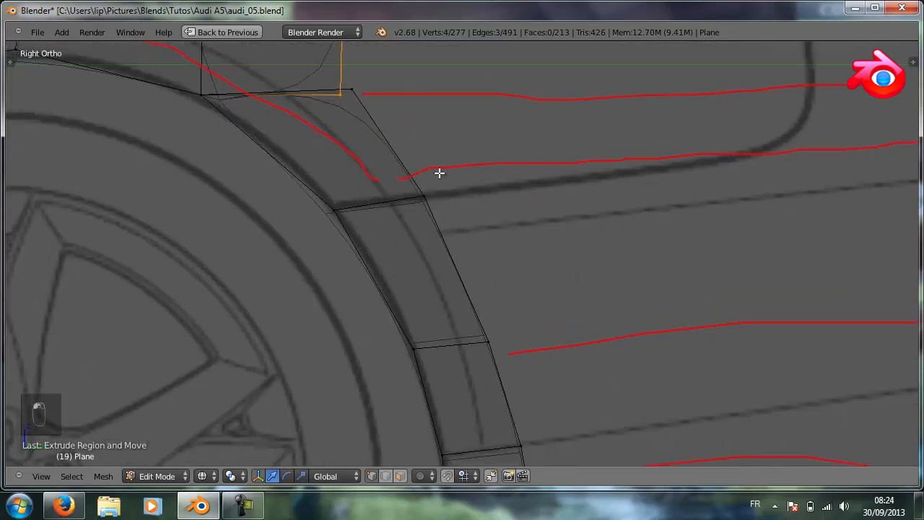
right_click(343, 92)
right_click(358, 91, "shift")
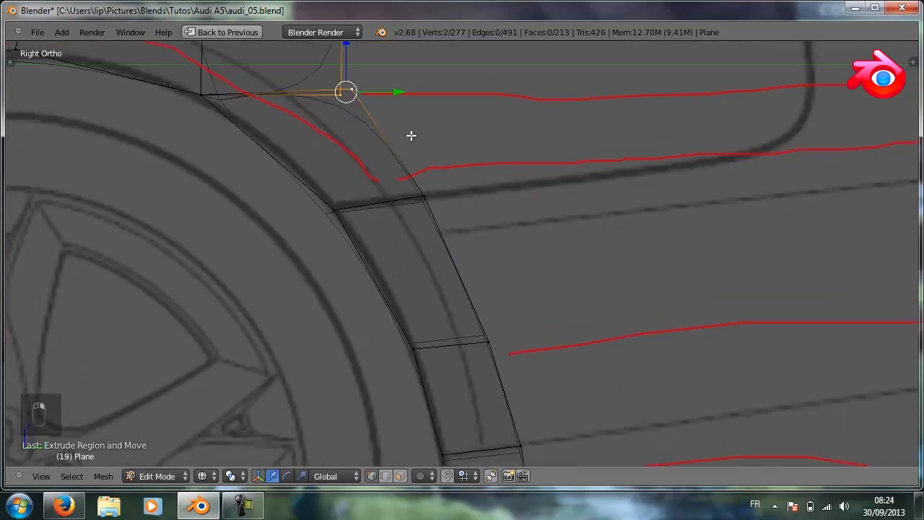
key("alt+m")
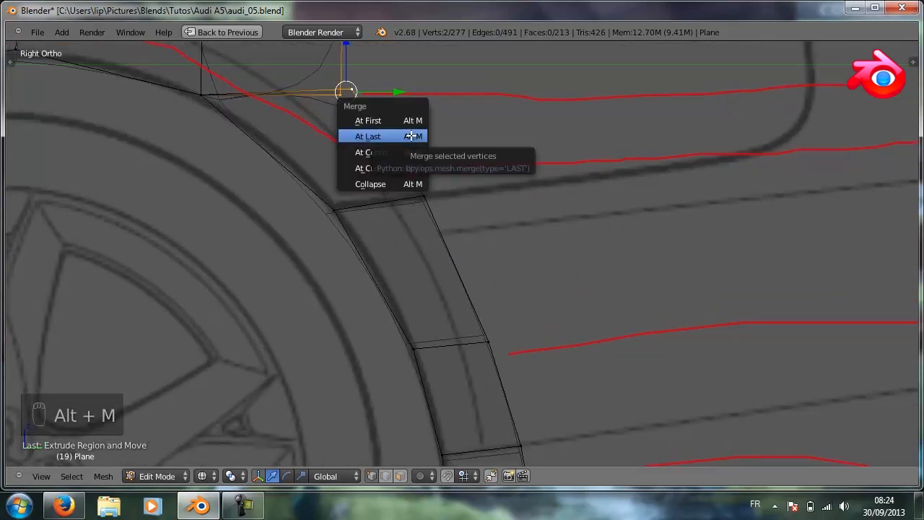
left_click(415, 128)
Move the two rearmost vertices of the fender's shoulder row slightly in height to align them with the blueprint's shoulder line.
scroll(411, 117, "down", 1)
middle_click_drag(429, 157, 486, 334, "shift")
middle_click_drag(471, 199, 467, 286, "shift")
mouse_move(429, 169)
right_mouse_down()
mouse_move(426, 115)
mouse_move(429, 160)
right_mouse_up()
left_click_drag(426, 111, 427, 118)
right_click(309, 160)
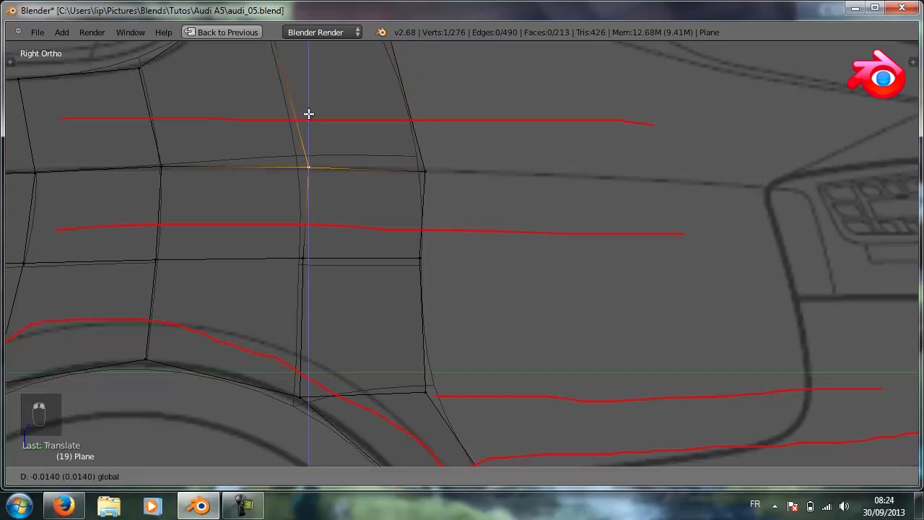
left_click(308, 113)
scroll(400, 154, "down", 2)
scroll(400, 154, "up", 4, "shift")
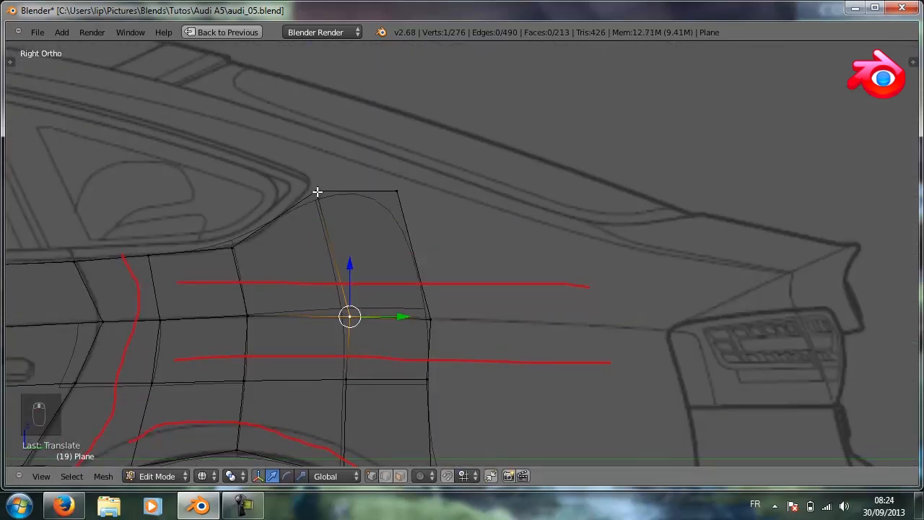
Raise the vertex at the rear corner of the side window slightly along Z to match the side blueprint.
right_click(317, 192)
key("g")
key("z")
left_click(313, 138)
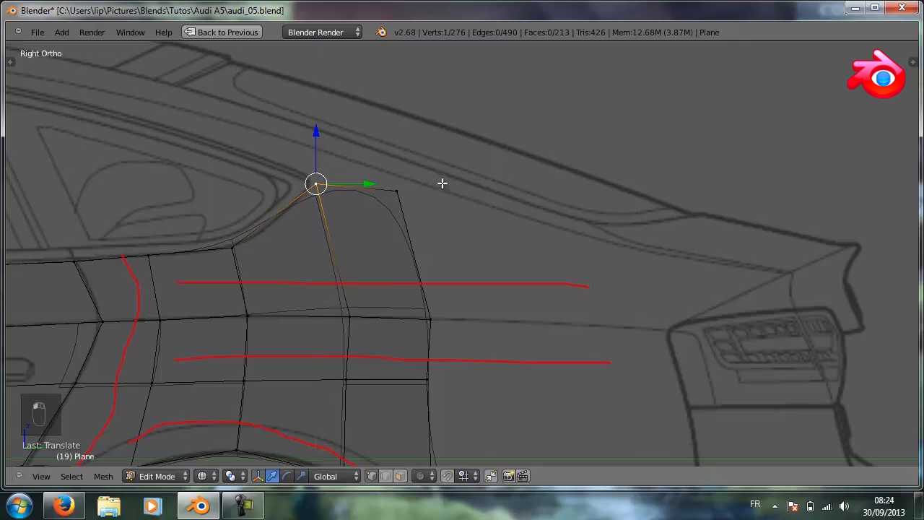
In top view, move the two neighbouring vertices on the fender's rear edge inward along X onto the blueprint's body line.
key("KP_7")
scroll(462, 296, "down", 4)
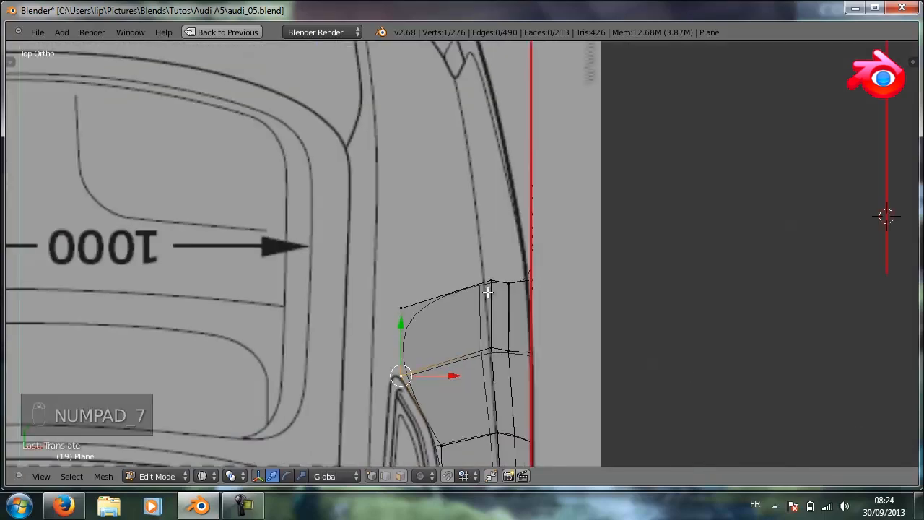
right_click(490, 277)
key("g")
key("x")
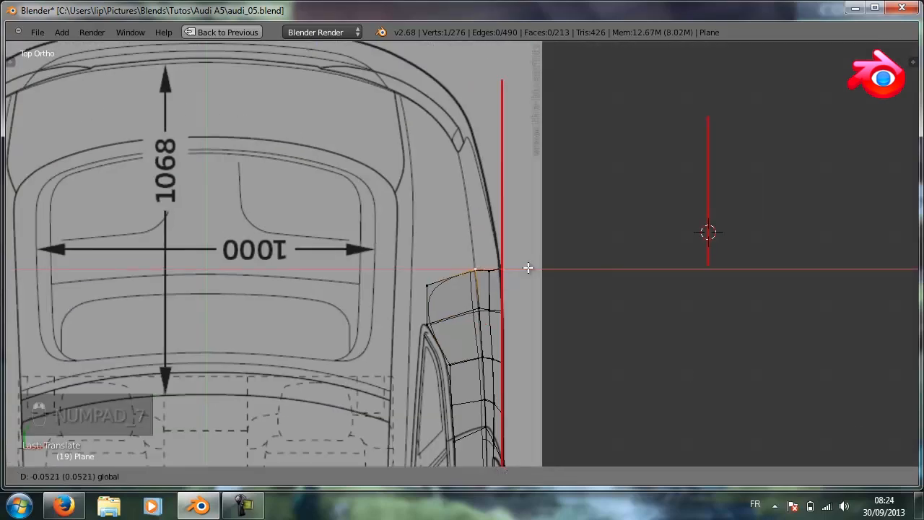
left_click(531, 266)
right_click(536, 269)
key("g")
key("x")
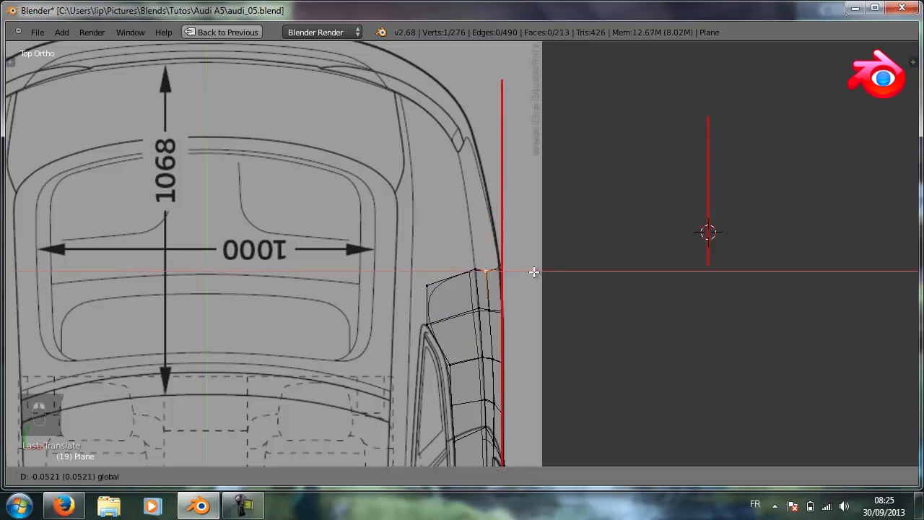
left_click(533, 271)
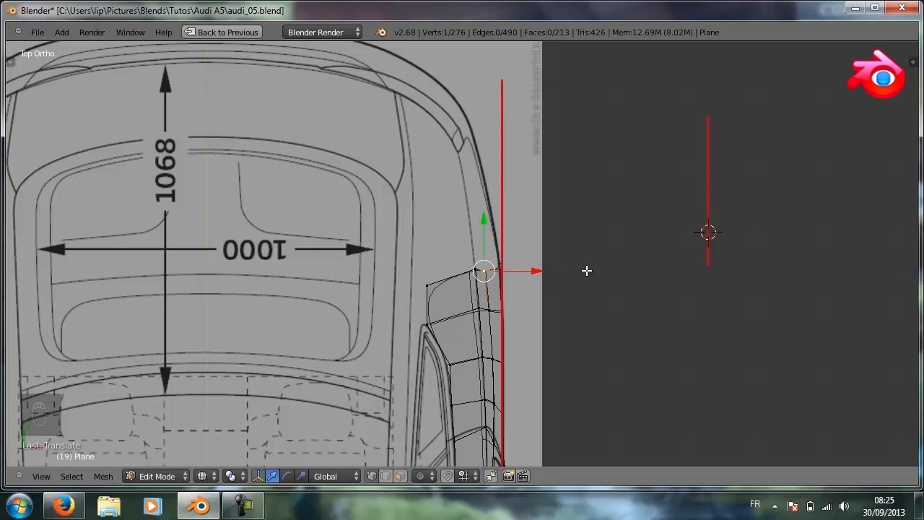
Hide the red Grease Pencil layer so the blueprint and mesh are unobstructed.
key("n")
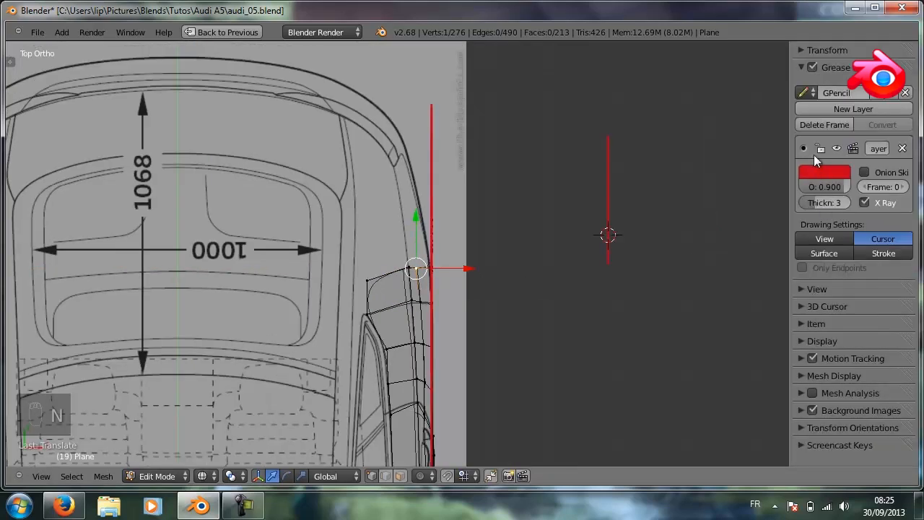
left_click(837, 151)
scroll(534, 260, "up", 6)
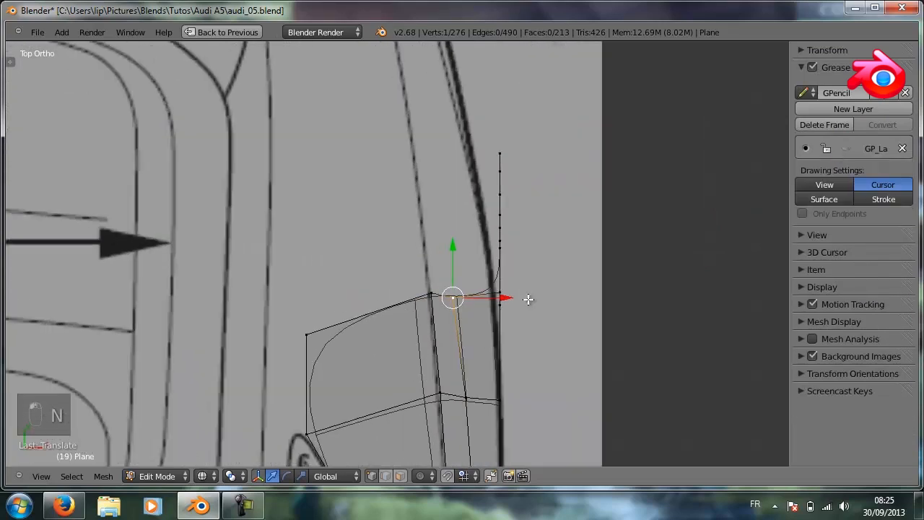
scroll(505, 305, "down", 2)
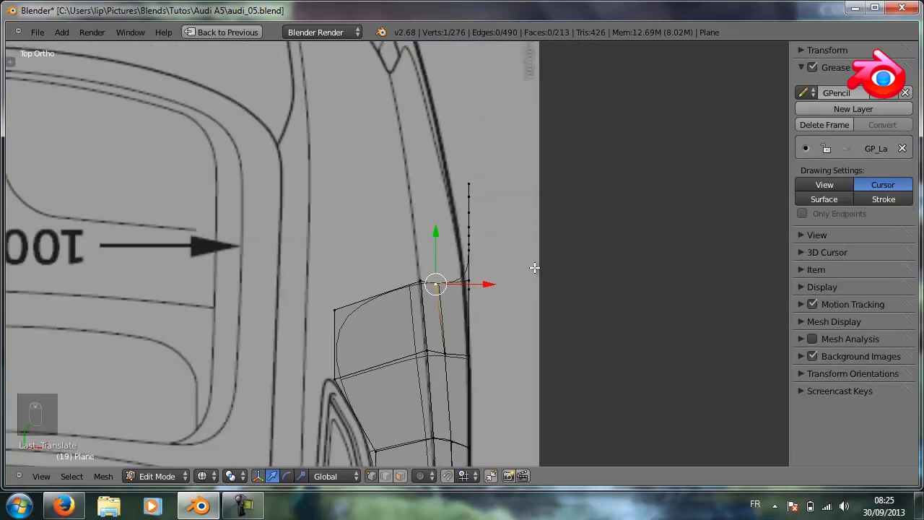
Move the fender's upper rear corner vertex slightly inward along X in top view.
right_click(339, 309)
key("g")
key("x")
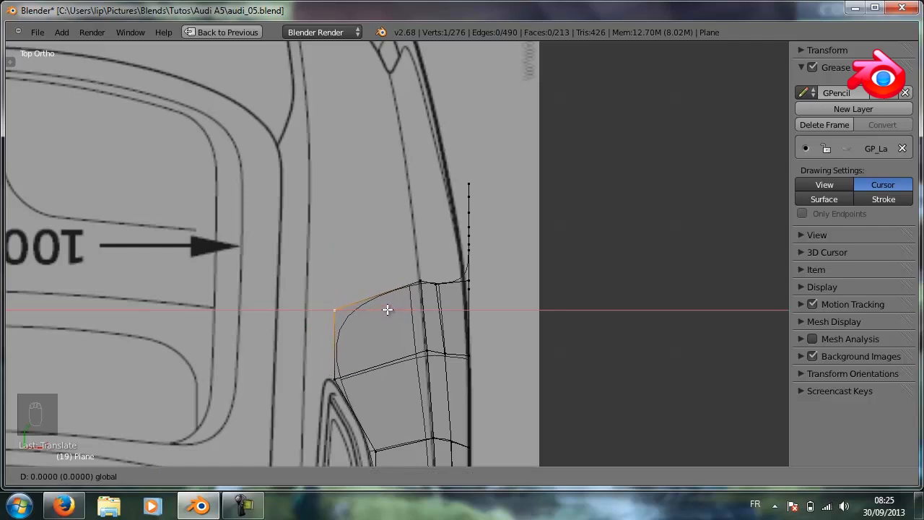
left_click(384, 311)
key("KP_7")
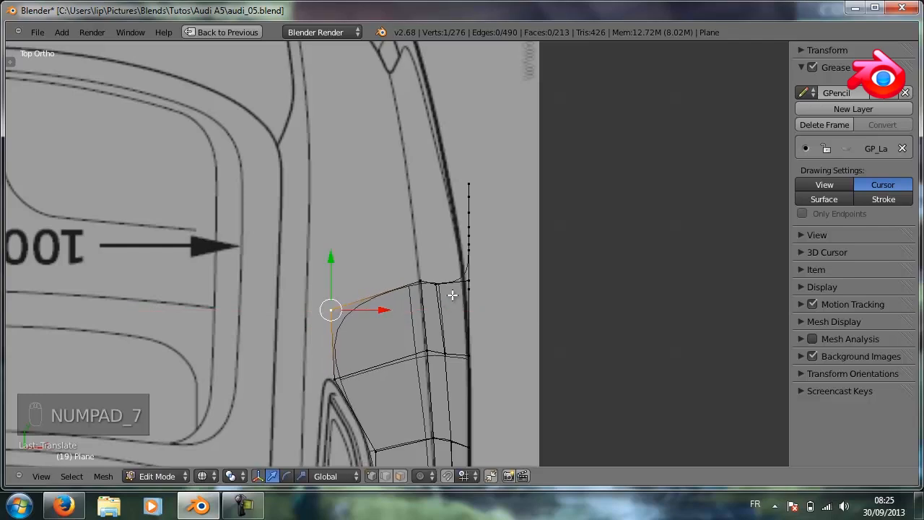
In right side view, shift the rear-edge vertex on the shoulder line slightly forward along Y.
key("KP_3")
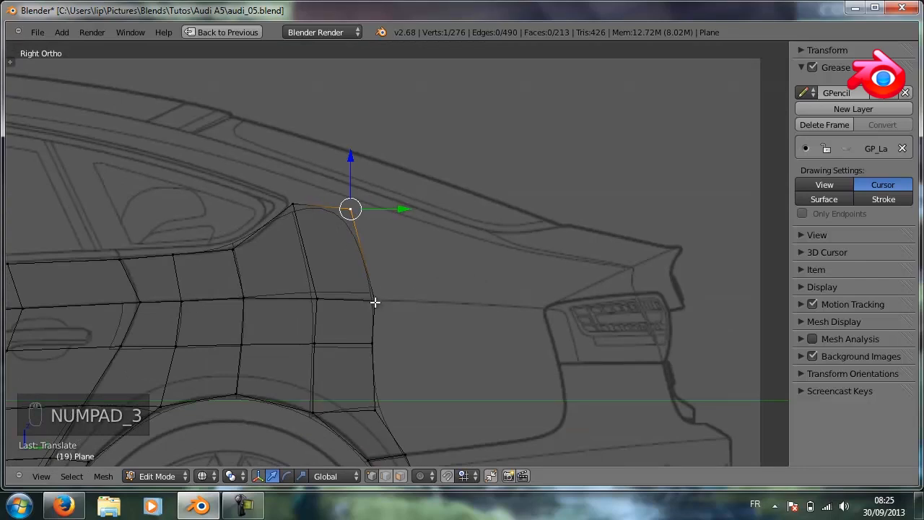
right_click(376, 302)
left_click_drag(418, 306, 413, 305)
middle_click_drag(428, 358, 429, 217, "shift")
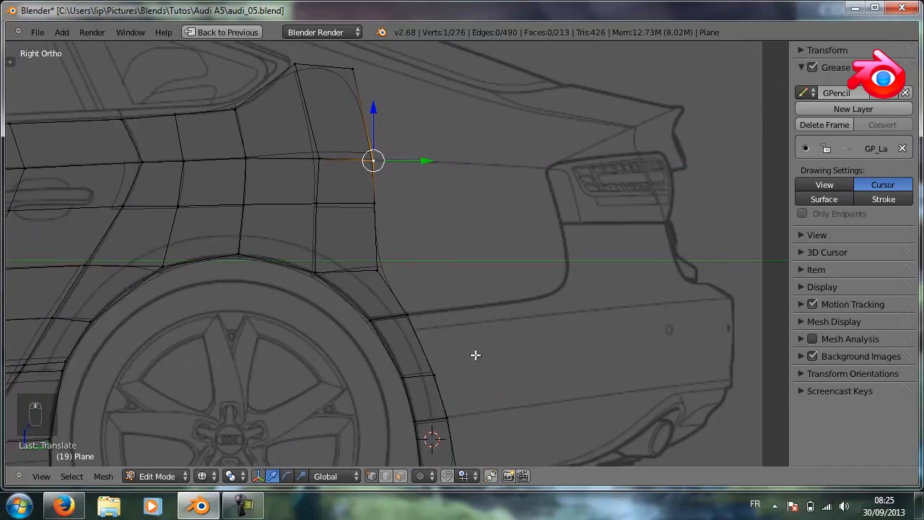
middle_click_drag(469, 341, 439, 242, "shift")
middle_click_drag(489, 322, 479, 307)
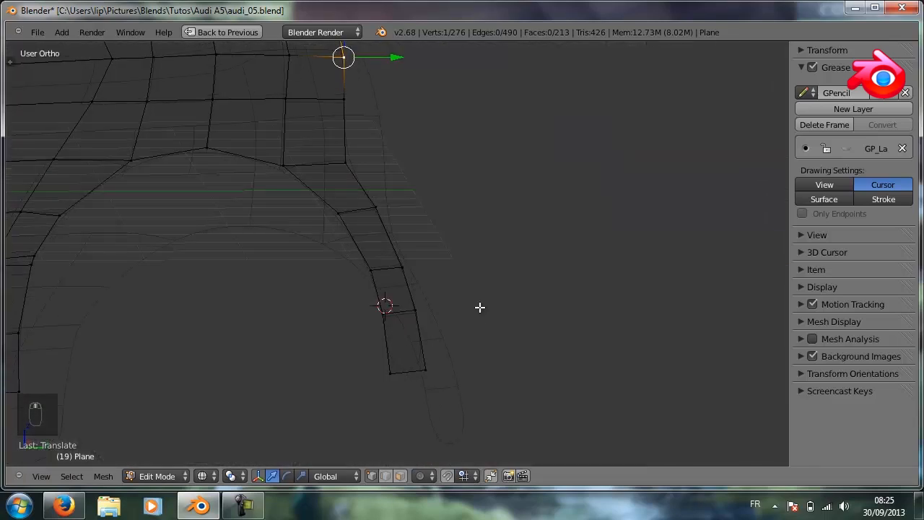
Leave the maximized viewport, hide its sidebar, and split the 3D view into a right side view and a top view.
key("shift+space")
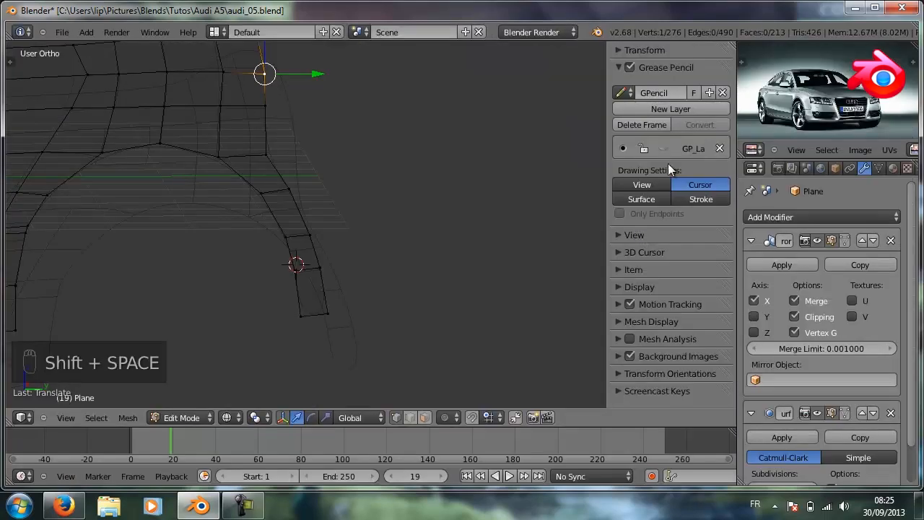
key("n")
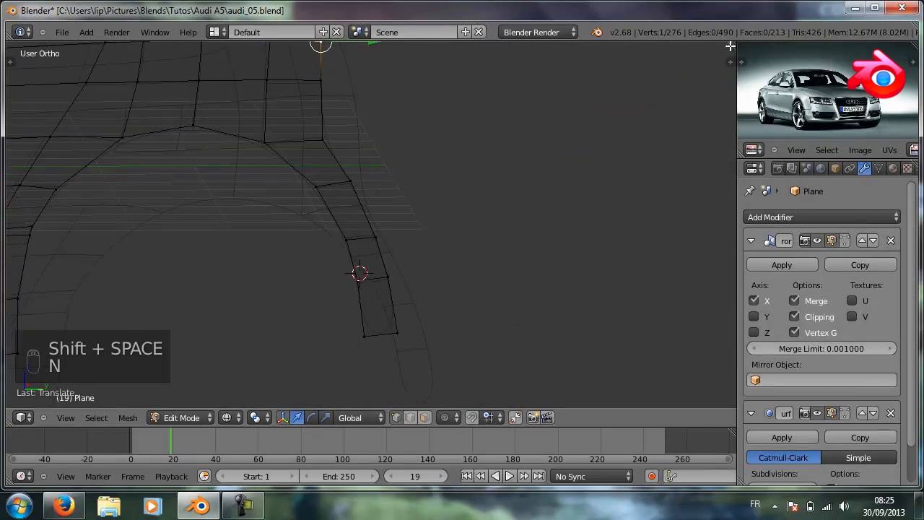
left_click_drag(730, 63, 287, 94)
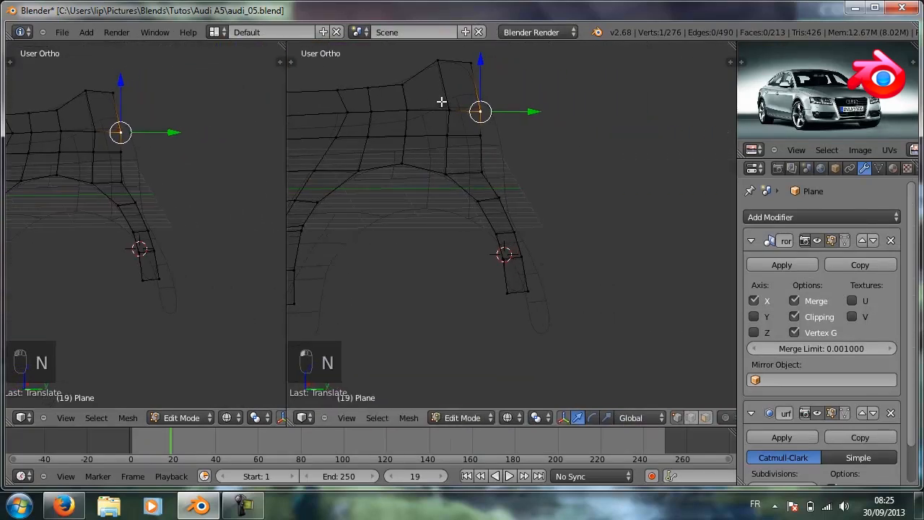
key("KP_7")
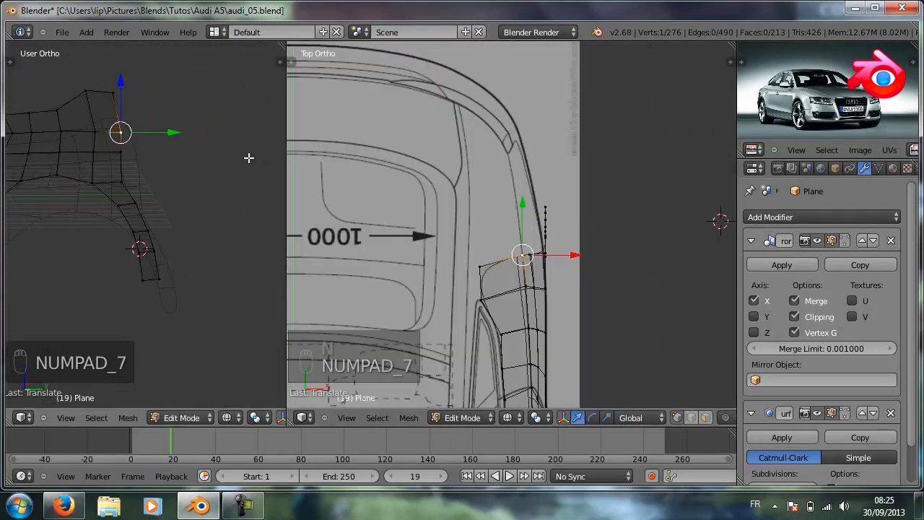
key("KP_3")
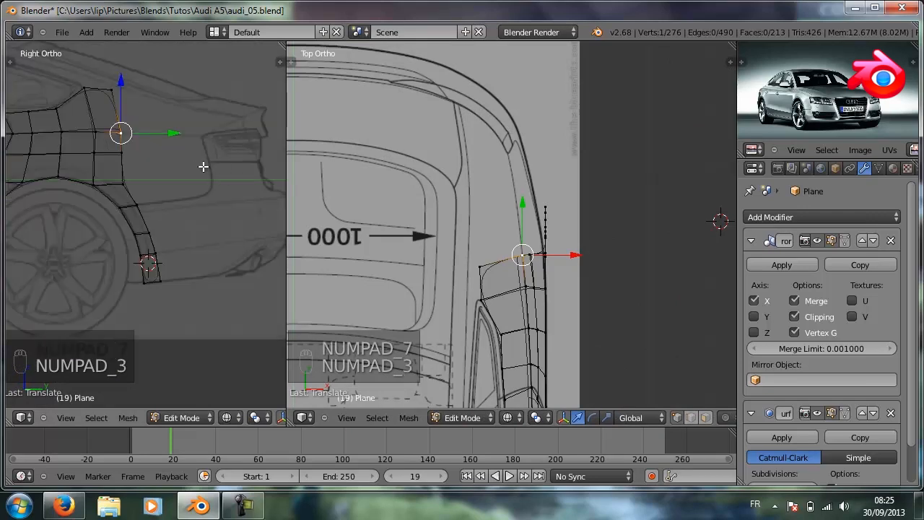
key("KP_3")
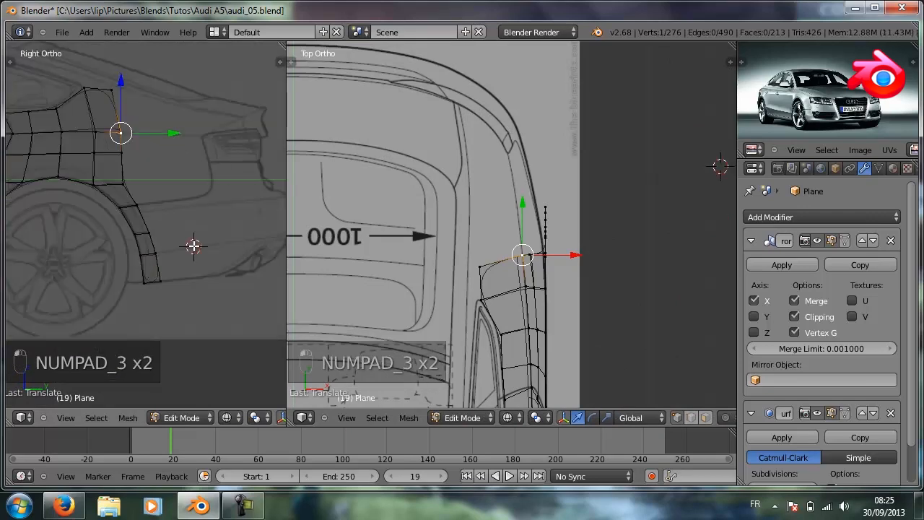
left_click(194, 246)
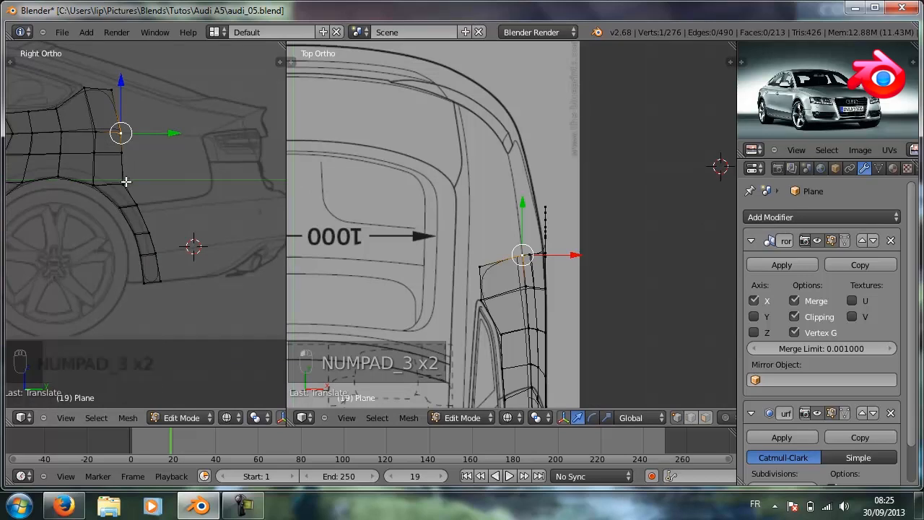
Select the four vertices of the lowest rear wheel arch face and move them inward along X onto the top blueprint outline.
left_click_drag(522, 255, 545, 252)
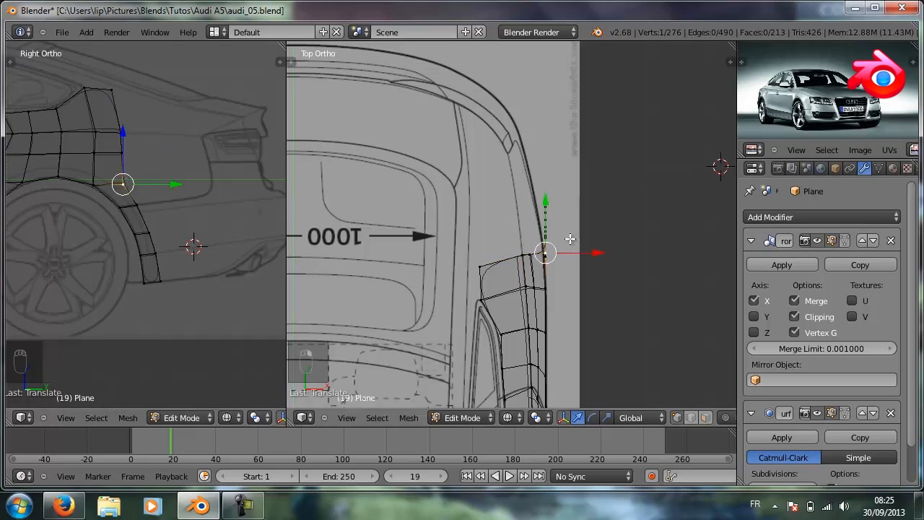
right_click(154, 281)
right_click(143, 283, "shift")
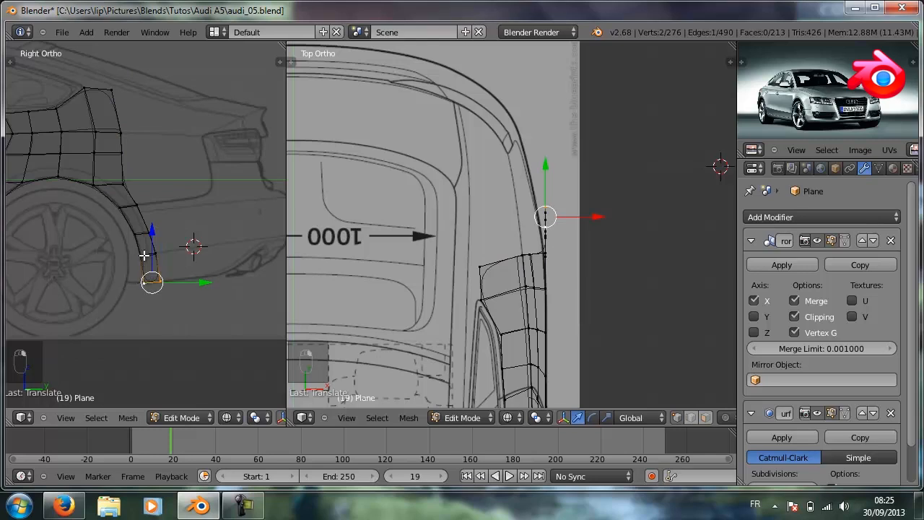
right_click(160, 254, "shift")
key("f")
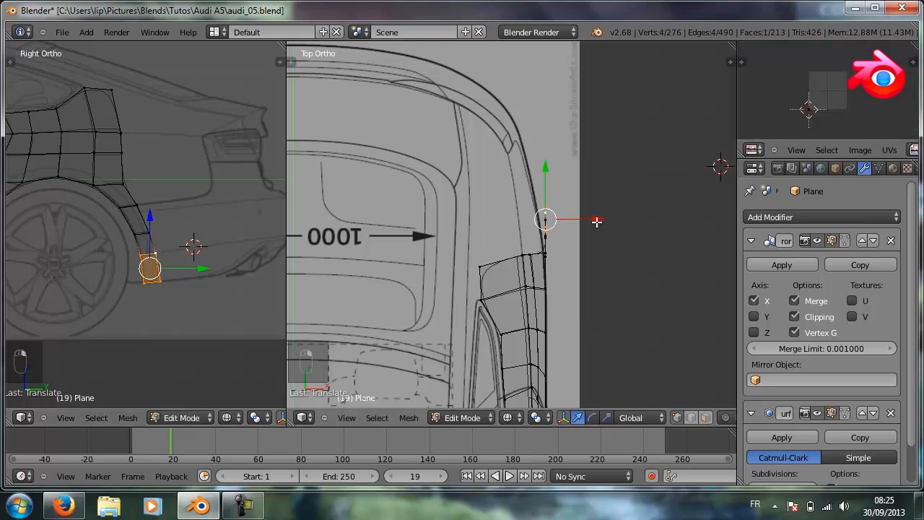
mouse_move(597, 222)
left_mouse_down()
mouse_move(586, 226)
mouse_move(589, 208)
mouse_move(594, 238)
left_mouse_up()
Align the remaining rear wheel arch vertices along X with the car's outer contour in top view.
right_click(541, 221)
right_click(541, 208)
right_click(541, 214)
right_click(545, 235)
right_click(548, 239)
right_click(549, 256)
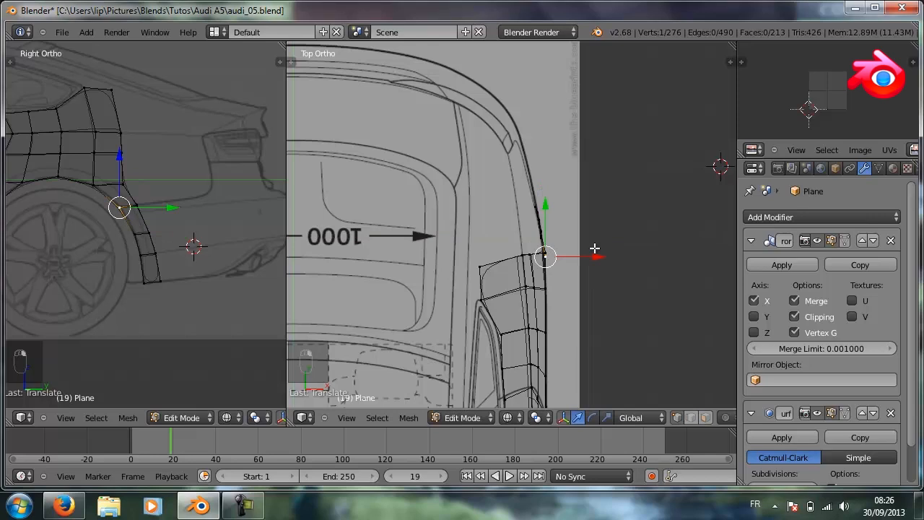
right_click(550, 253)
left_click_drag(596, 254, 596, 253)
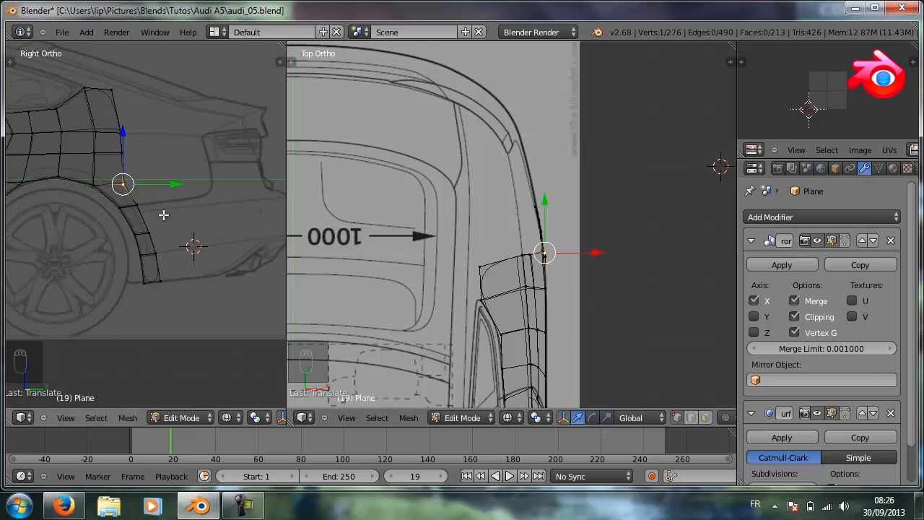
Inspect the fender in solid shading from an angle, and return to a maximized wireframe right side view.
key("z")
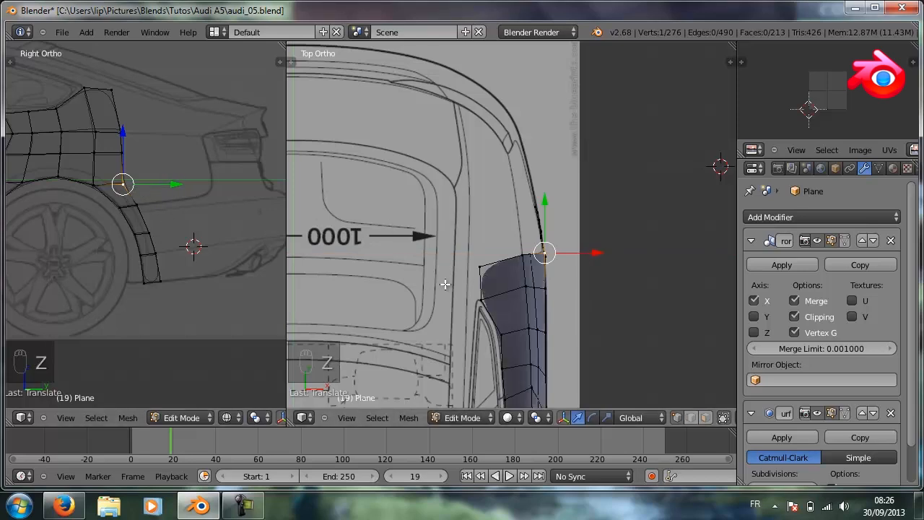
mouse_move(464, 287)
middle_mouse_down()
mouse_move(422, 202)
mouse_move(375, 150)
mouse_move(274, 156)
mouse_move(294, 128)
mouse_move(369, 140)
mouse_move(342, 138)
mouse_move(373, 152)
mouse_move(403, 186)
mouse_move(367, 199)
mouse_move(392, 197)
mouse_move(284, 140)
mouse_move(237, 158)
mouse_move(235, 172)
mouse_move(468, 154)
mouse_move(462, 181)
mouse_move(353, 198)
mouse_move(396, 185)
middle_mouse_up()
key("shift+space")
key("z")
key("KP_3")
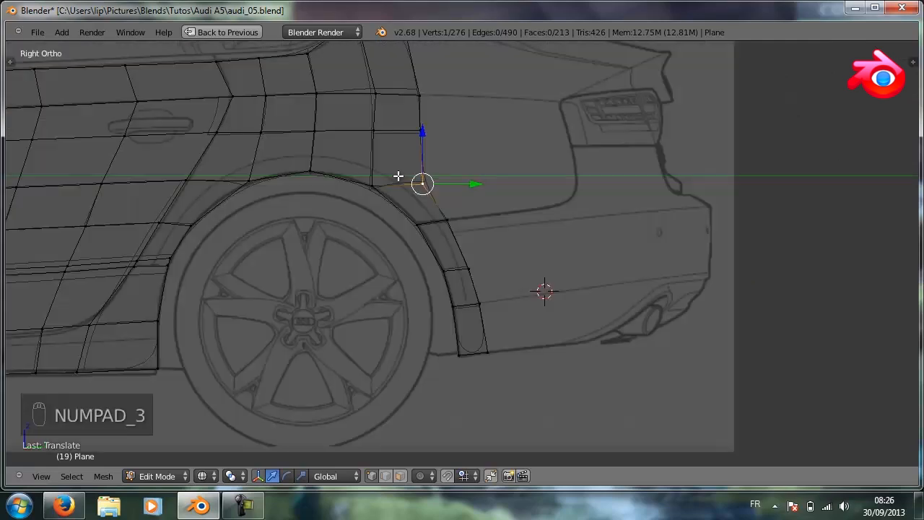
Extrude the fender's top edge behind the side window upward to the roof line in the side blueprint.
scroll(405, 177, "down", 4)
scroll(527, 215, "up", 4)
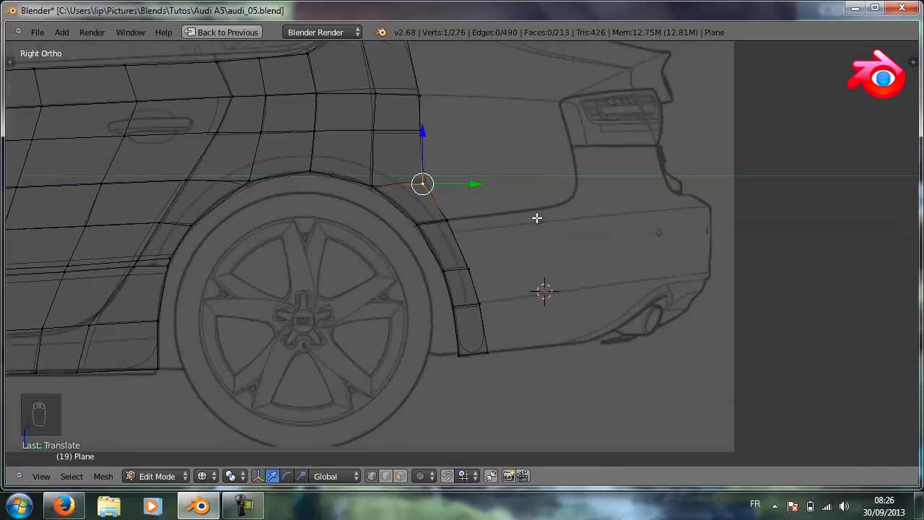
scroll(543, 190, "up", 2)
middle_click_drag(515, 177, 516, 353, "shift")
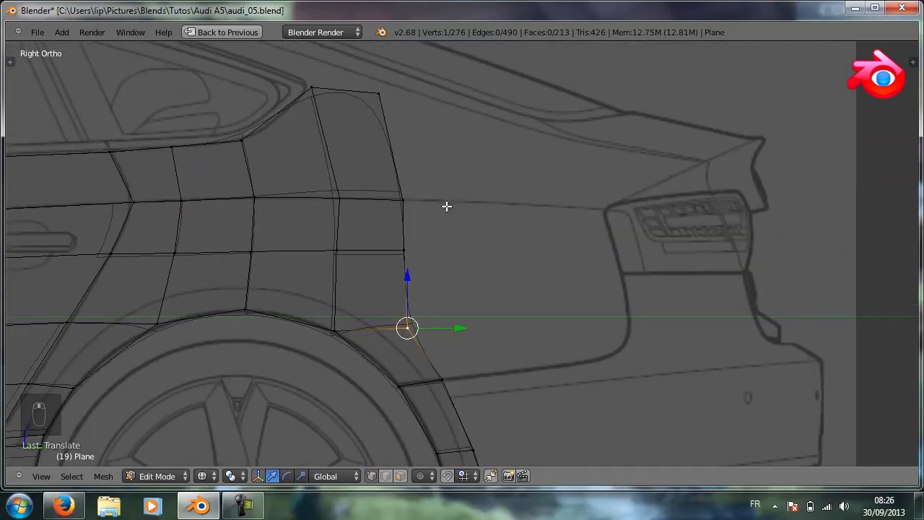
middle_click_drag(420, 168, 449, 296, "shift")
right_click(343, 214)
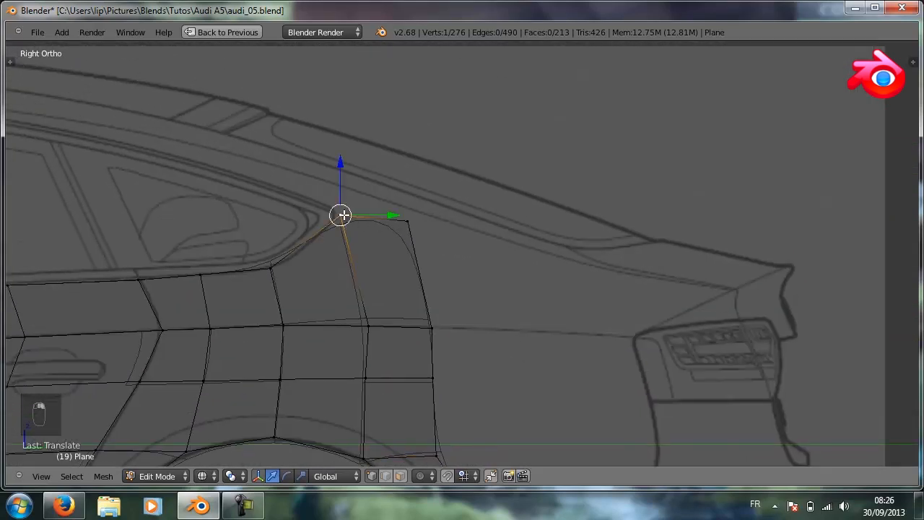
right_click(406, 219, "shift")
key("e")
left_click(412, 176)
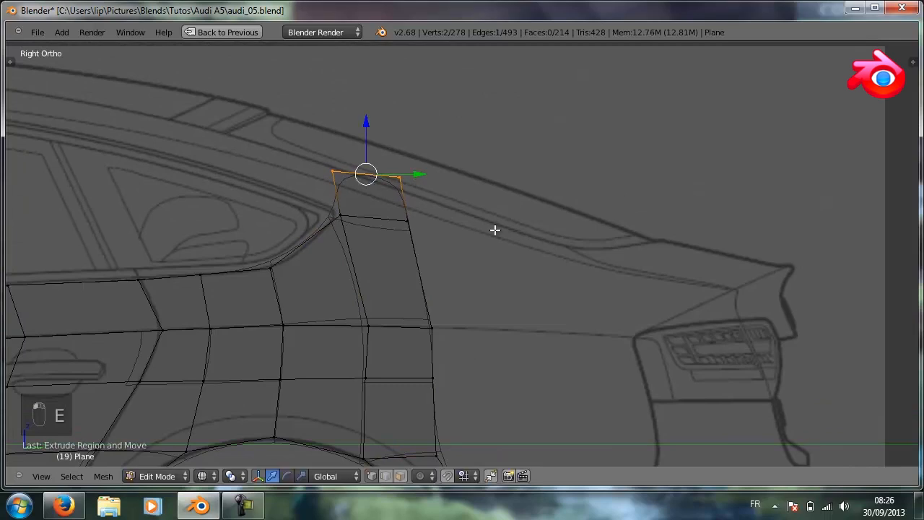
In top view, move the extruded edge inward along X to the outer outline of the rear window.
key("KP_7")
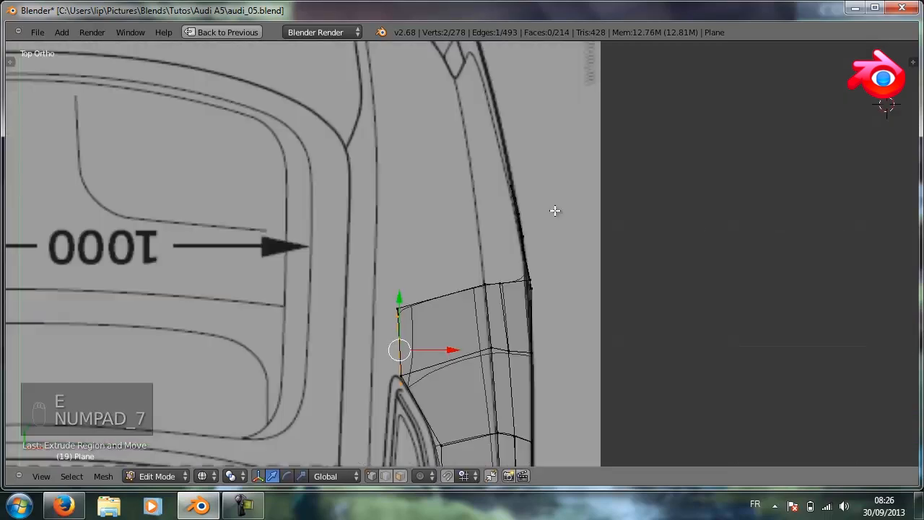
key("g")
key("x")
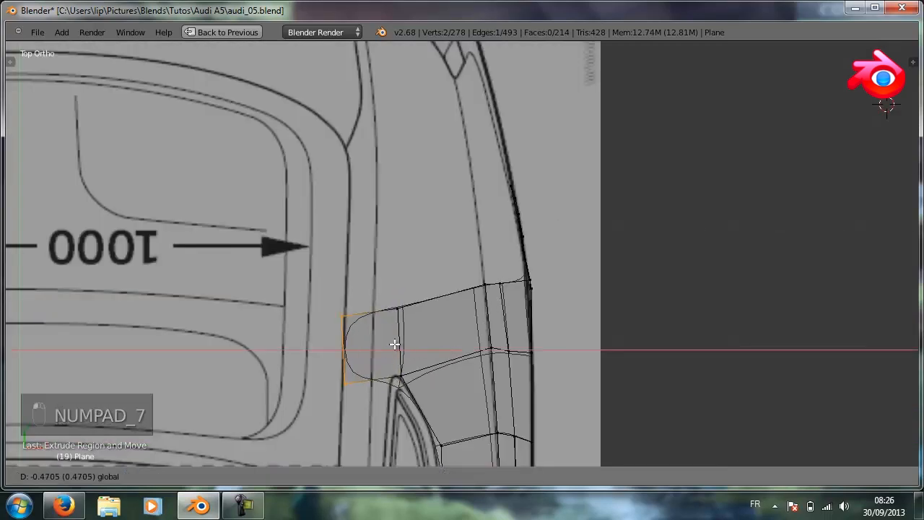
left_click(348, 338)
Move the extruded edge's front vertex slightly inward along X to follow the rear window outline.
right_click(349, 337)
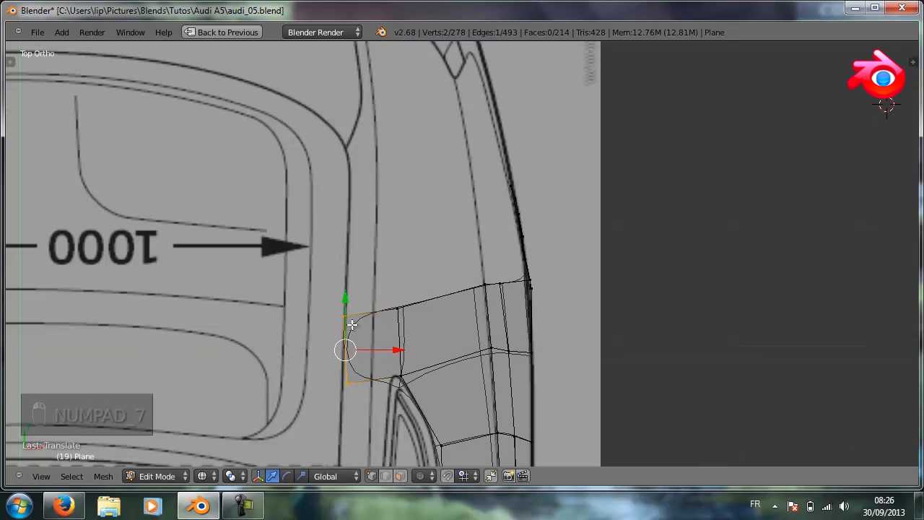
right_click(345, 392)
key("g")
key("x")
left_click(399, 386)
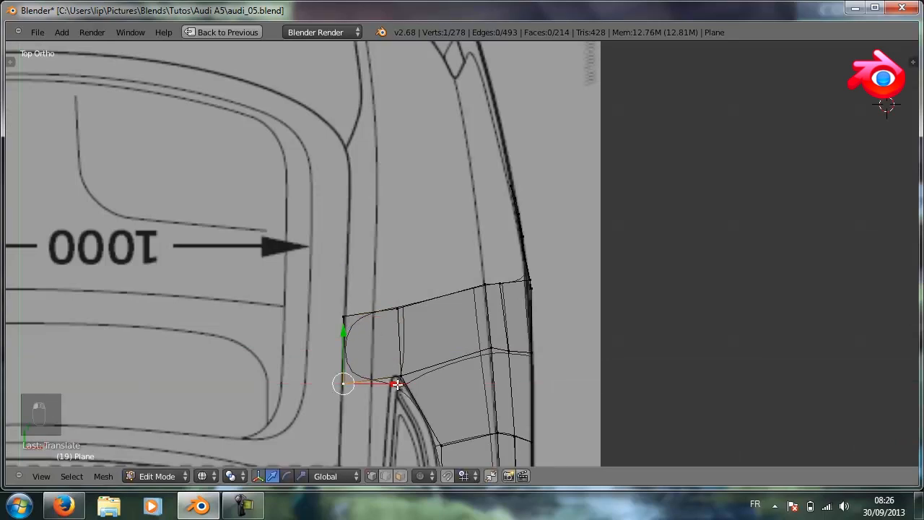
Move the extruded edge's rear vertex slightly outward along X to follow the rear window outline.
right_click(348, 319)
key("g")
key("x")
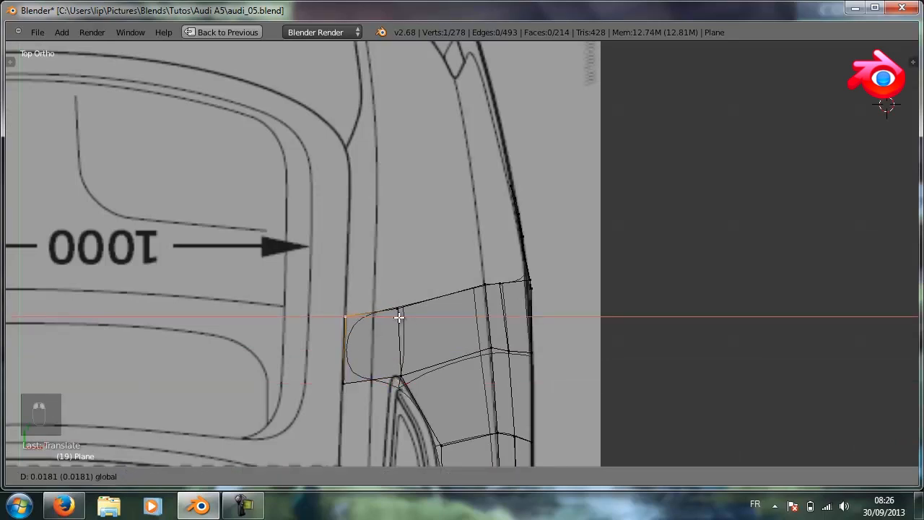
left_click(399, 316)
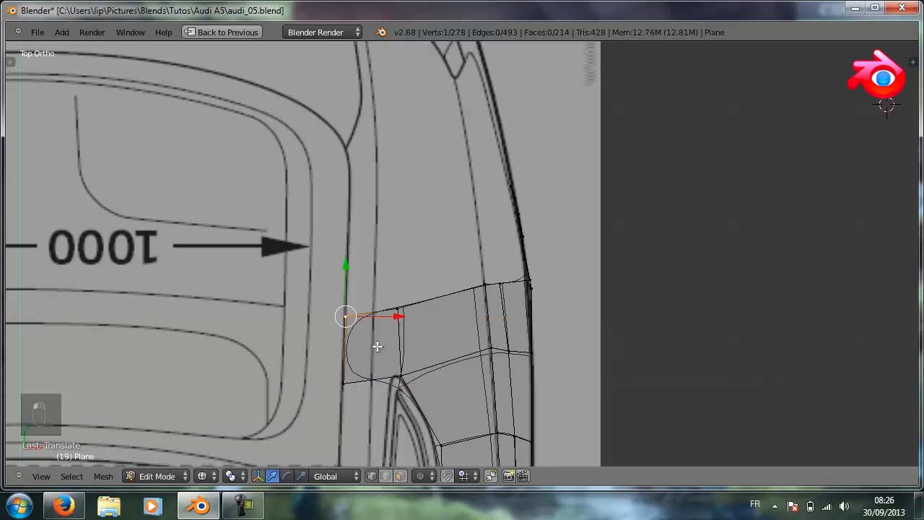
right_click(345, 385)
Add a centred loop cut running lengthwise through the new pillar face, between its inner and outer edges.
scroll(403, 337, "down", 2)
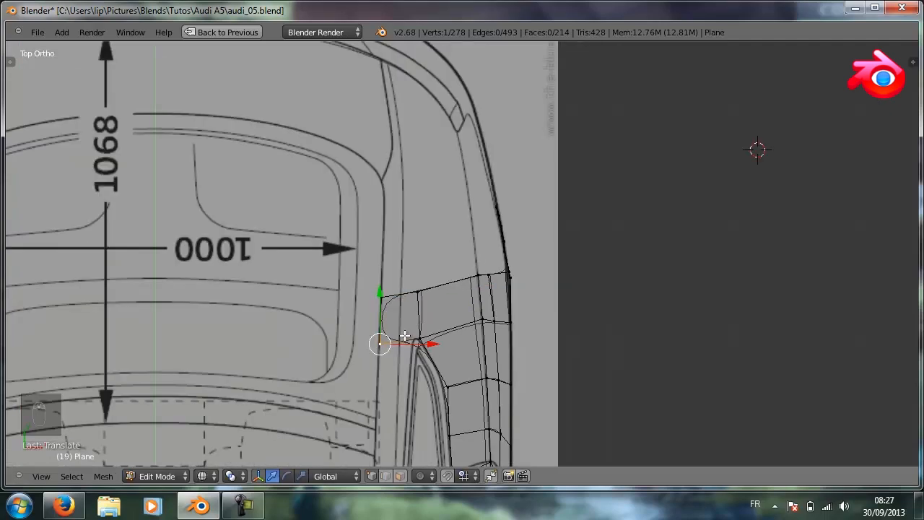
key("a")
key("ctrl+r")
left_click(400, 327)
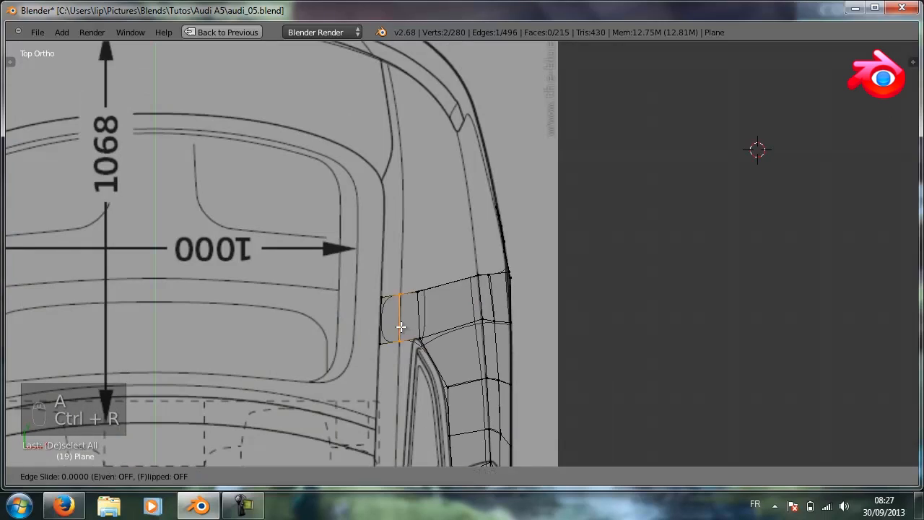
left_click(400, 327)
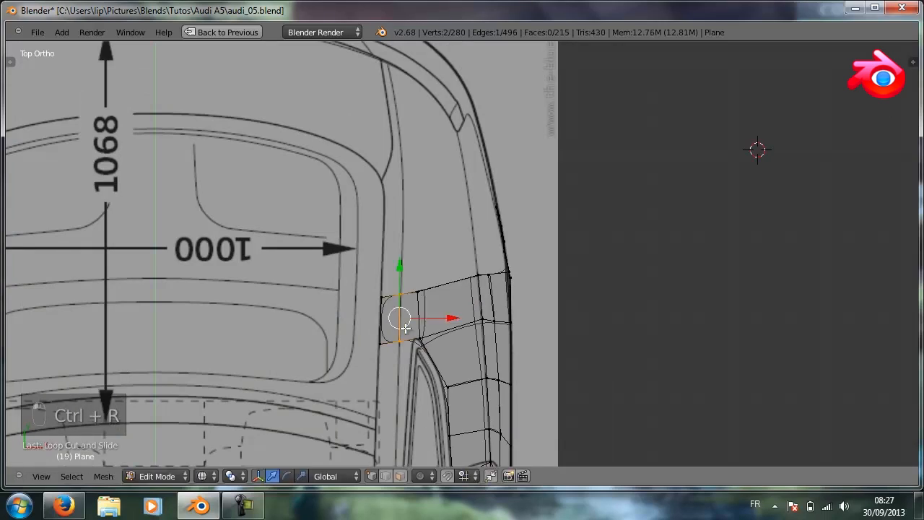
key("a")
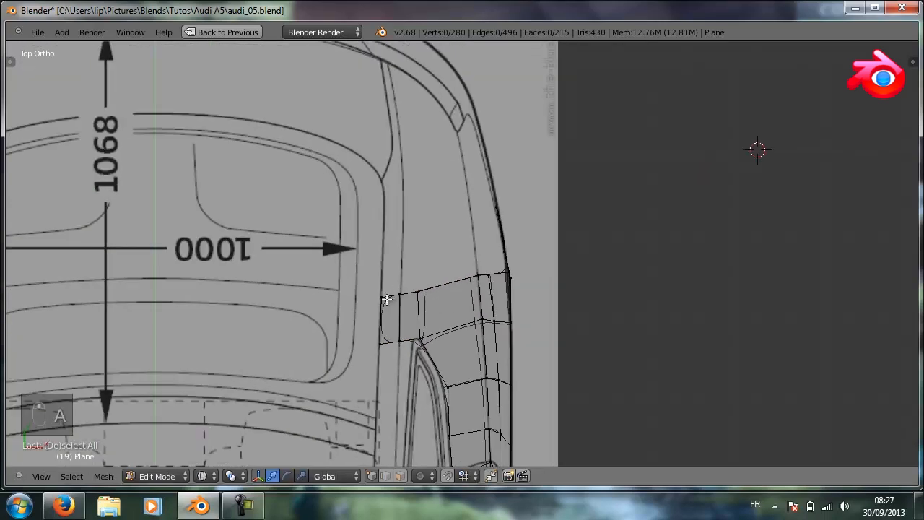
Extrude the pillar's three rear vertices rearward in top view, along the rear window to its corner in the blueprint.
right_click(383, 293)
right_click(400, 293, "shift")
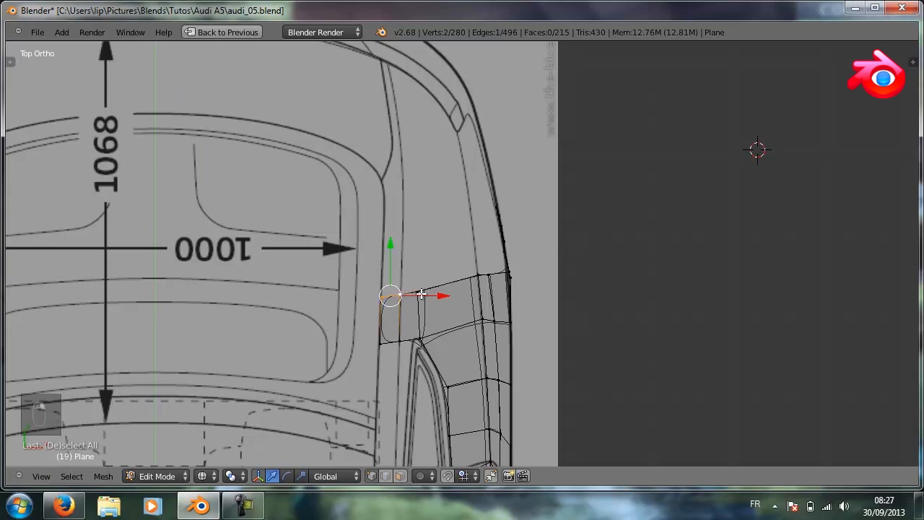
right_click(417, 292, "shift")
key("e")
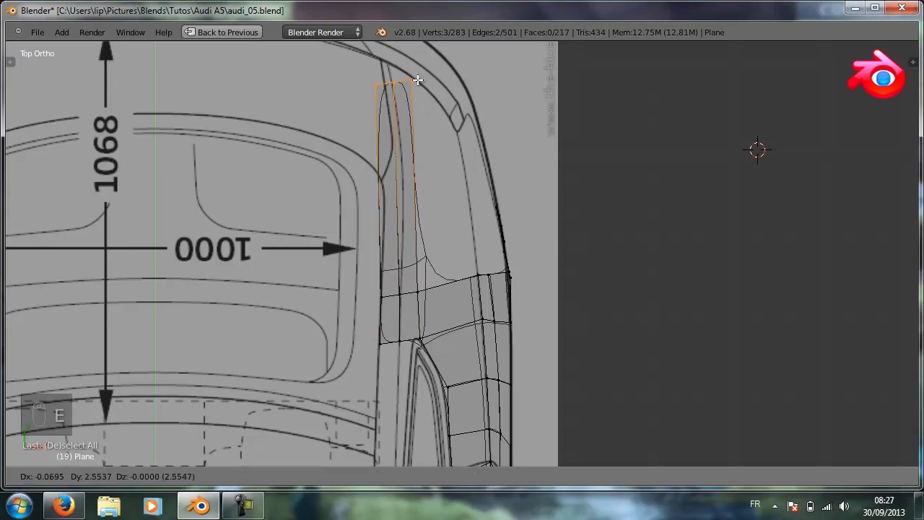
left_click(425, 174)
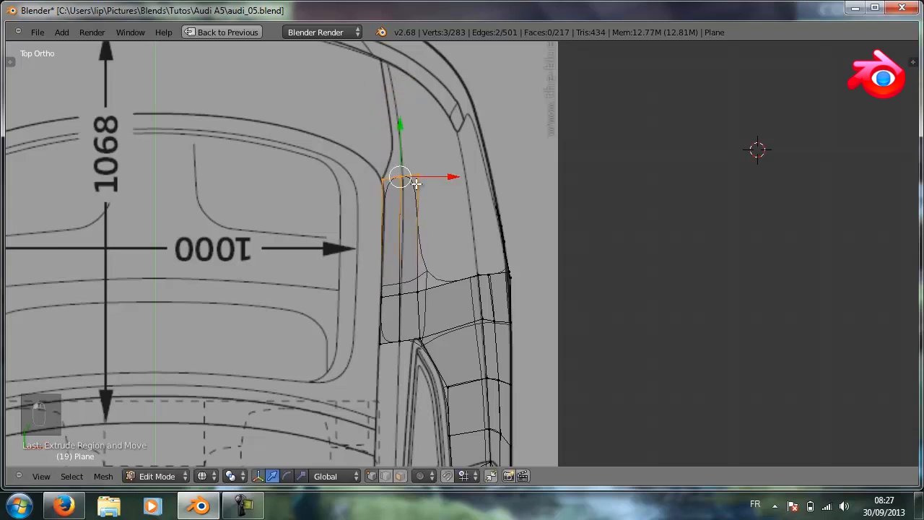
In right side view, lower the three extruded end vertices along Z to the sloping rear window line of the blueprint.
right_click(417, 174)
right_click(402, 175)
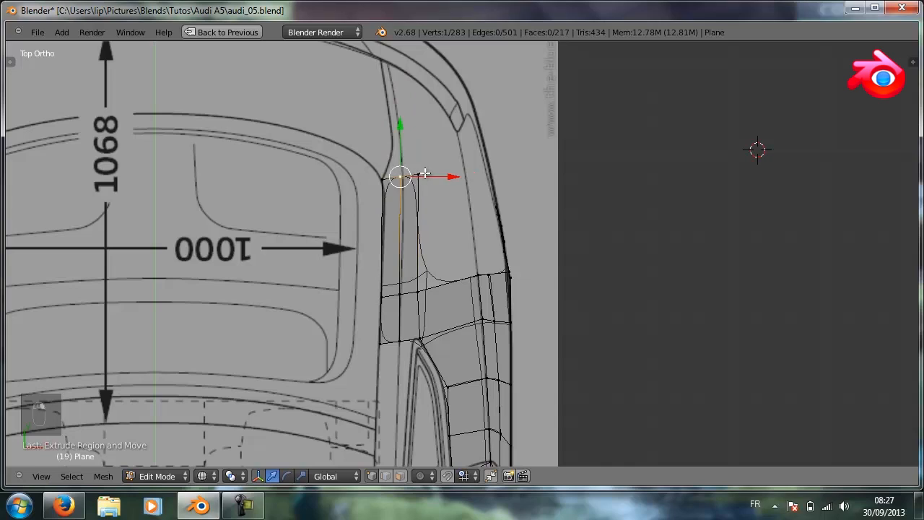
scroll(473, 231, "down", 2)
middle_click_drag(474, 256, 311, 133)
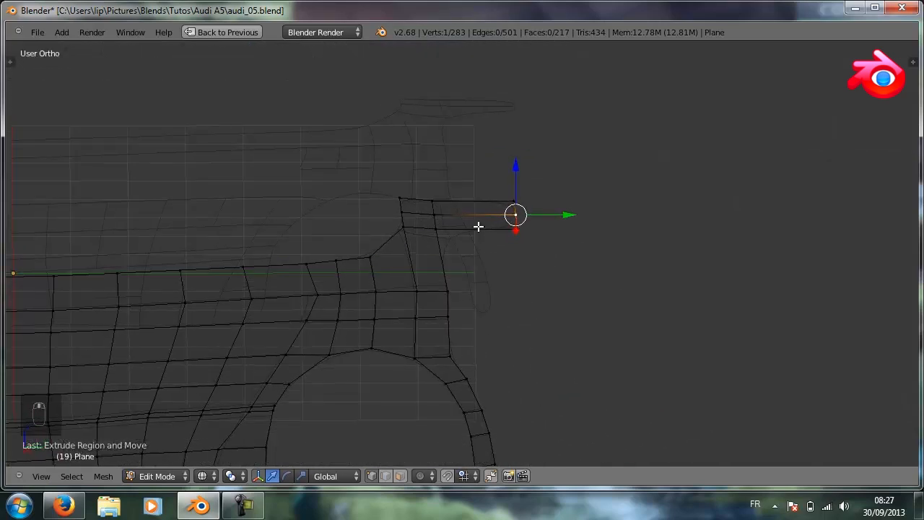
key("z")
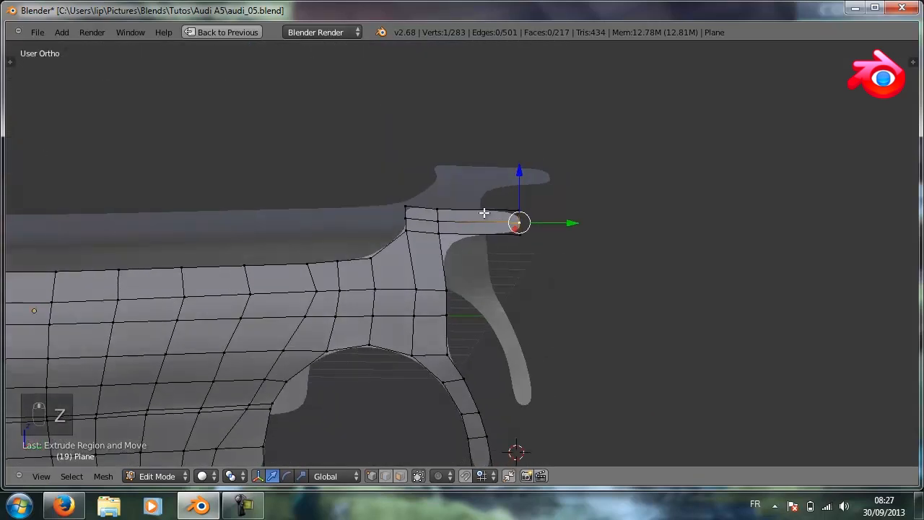
key("KP_3")
scroll(554, 250, "up", 3)
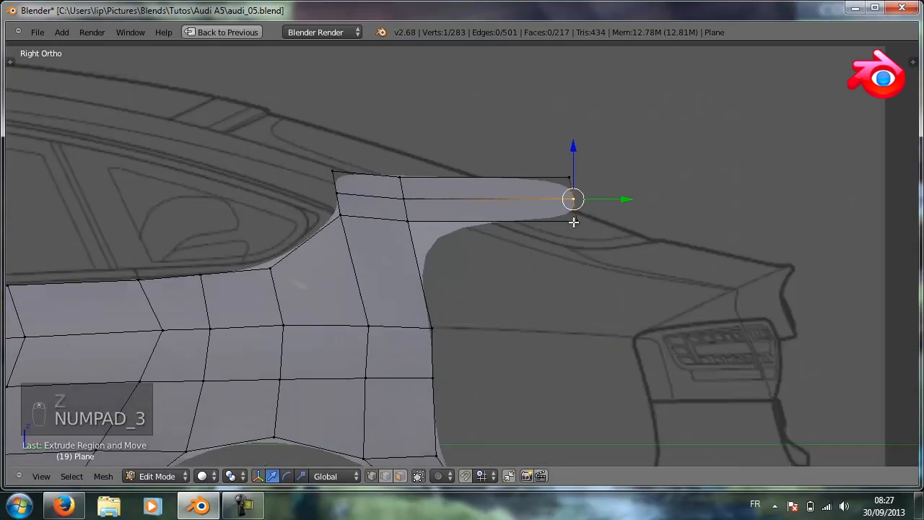
right_click(570, 178)
right_click(573, 199, "shift")
right_click(576, 220, "shift")
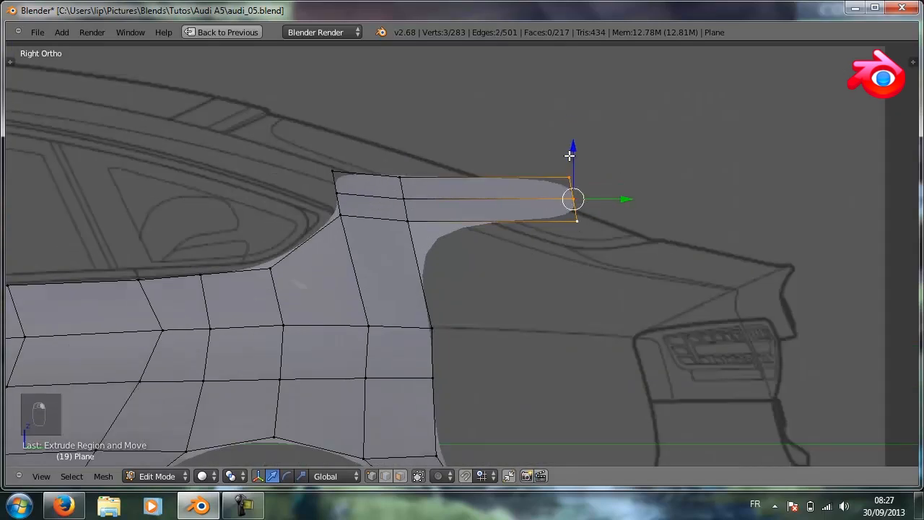
left_click_drag(574, 153, 569, 218)
scroll(563, 235, "up", 2)
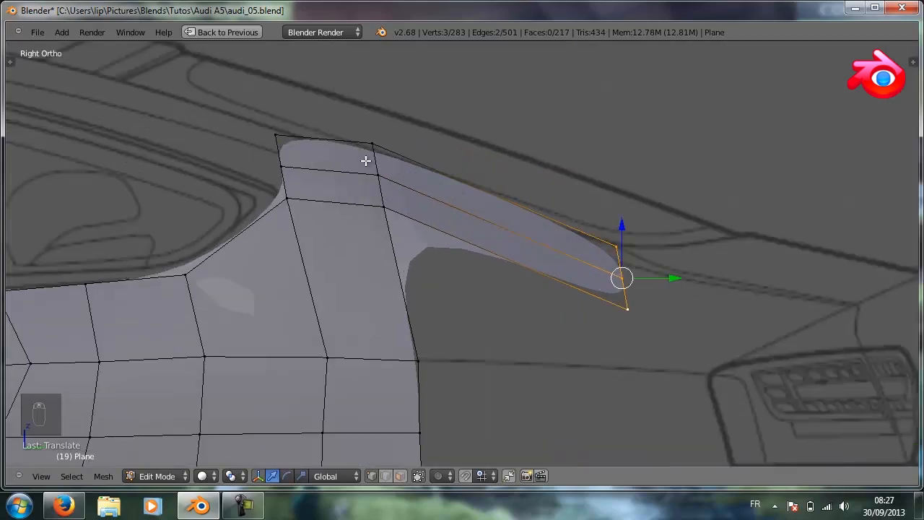
Raise the pillar's front top vertex slightly and lower the one behind it to straighten the upper edge along the blueprint line.
right_click(273, 134)
left_click_drag(275, 83, 274, 77)
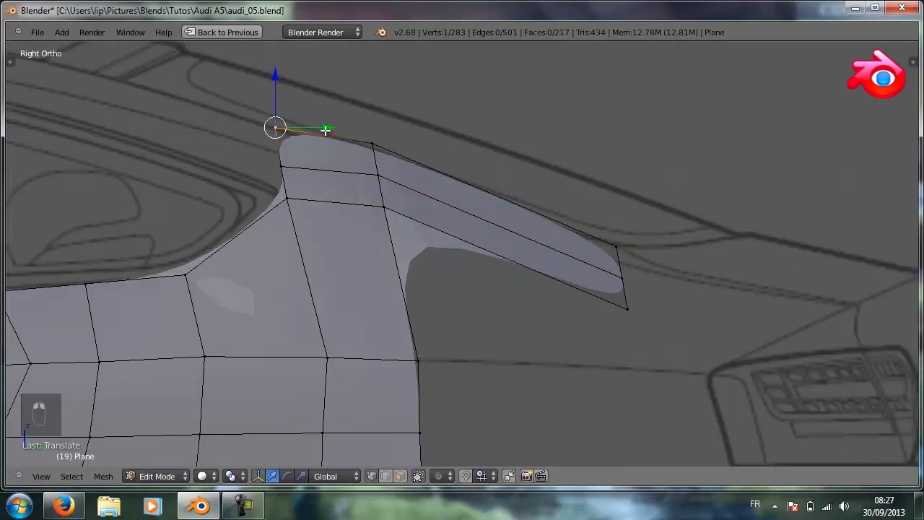
right_click(380, 144)
key("z")
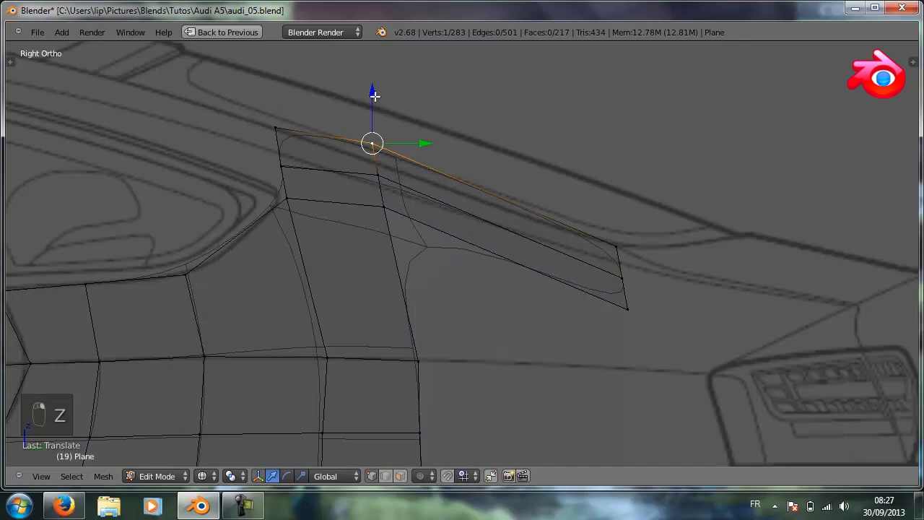
left_click_drag(374, 96, 373, 113)
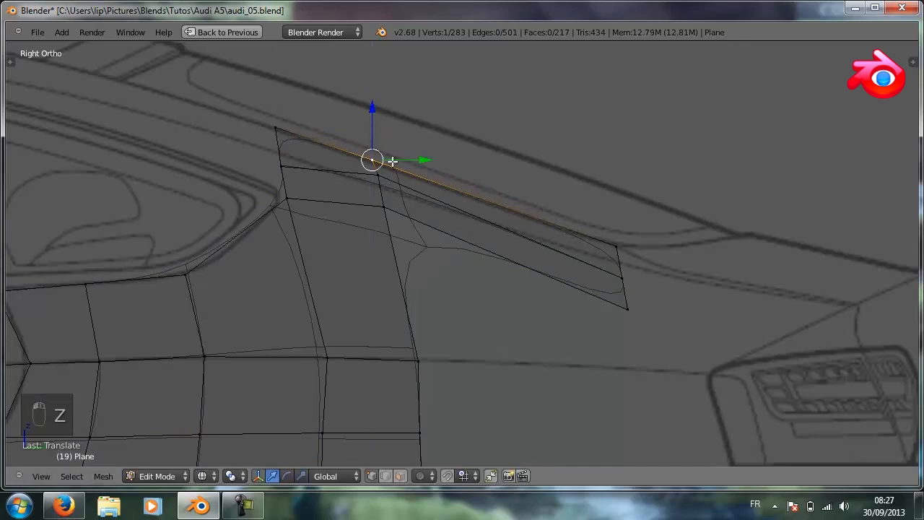
Adjust the pillar's two middle-row vertices and the lower rear junction vertex along Z to match the slope of the upper edge.
left_click_drag(371, 159, 378, 174)
left_click_drag(379, 120, 378, 131)
right_click(281, 164)
left_click_drag(280, 114, 279, 100)
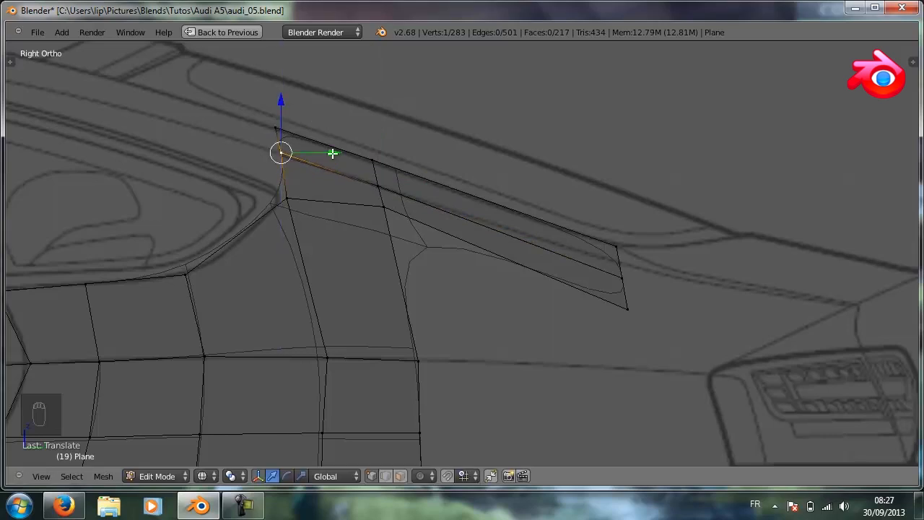
right_click(383, 205)
left_click_drag(382, 152, 378, 168)
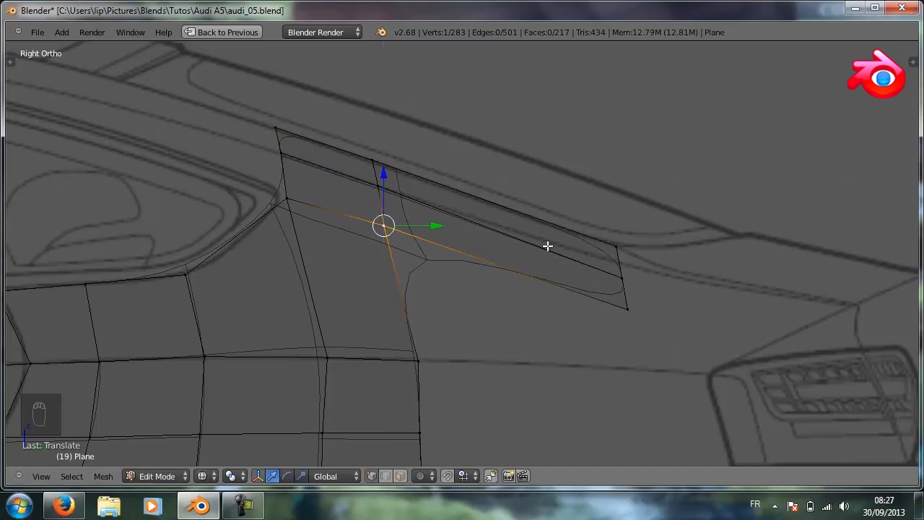
scroll(484, 325, "down", 2)
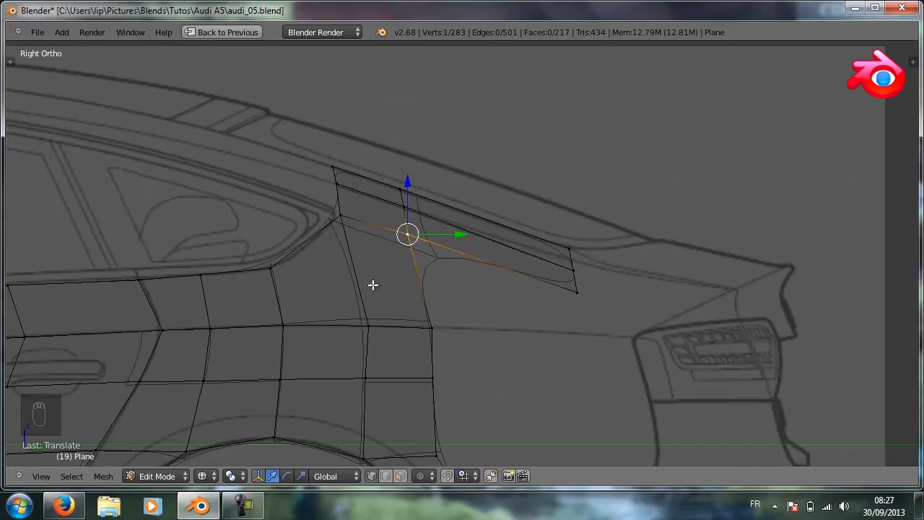
Extrude the fender's four rear boundary vertices, from the pillar base to the wheel arch, rearward by about 0.6 units.
key("a")
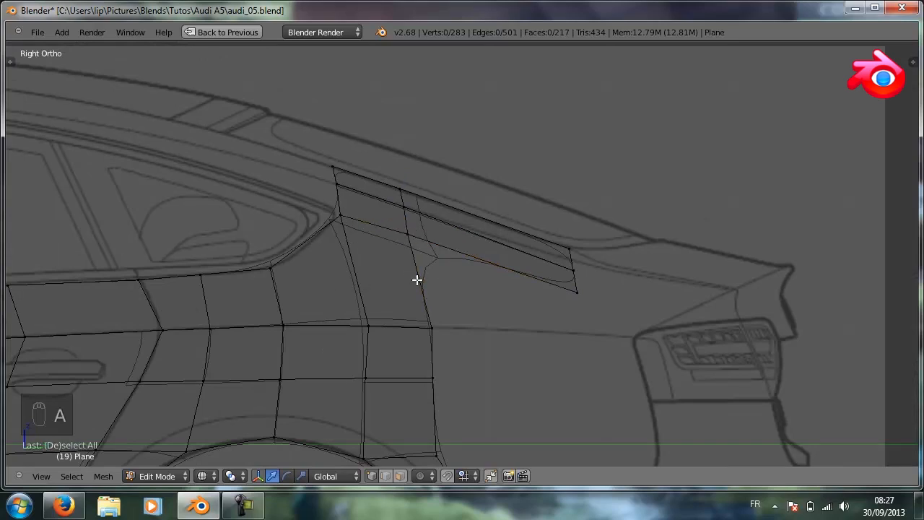
right_click_drag(408, 233, 428, 309)
key("Escape")
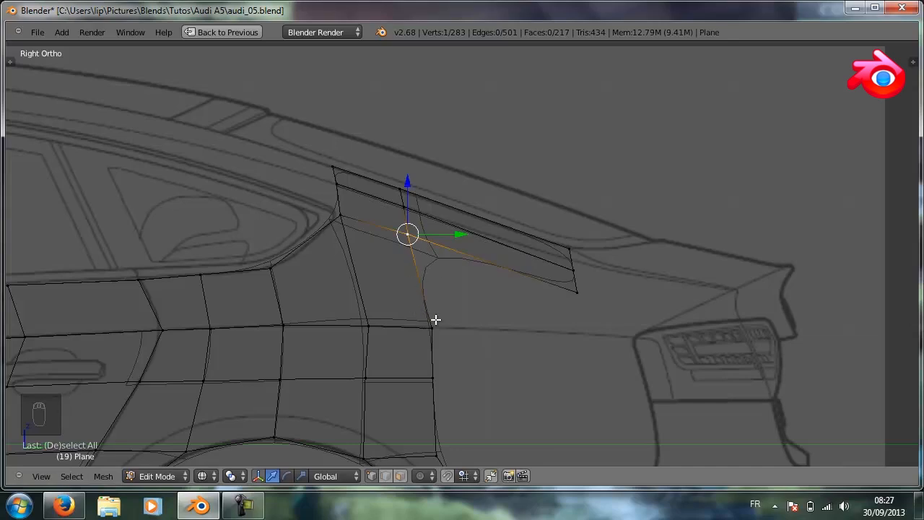
right_click(432, 328, "shift")
right_click(430, 380, "shift")
right_click(437, 451, "shift")
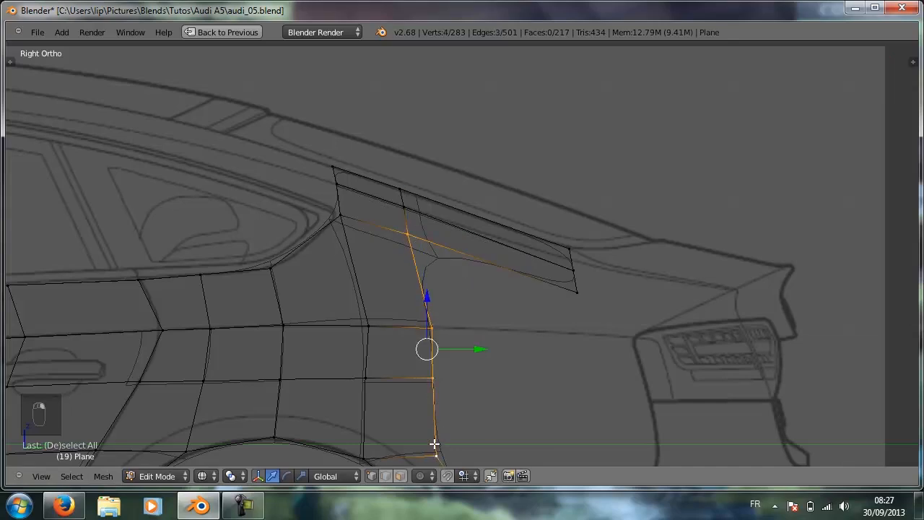
scroll(462, 433, "down", 2, "shift")
scroll(483, 383, "down", 2)
scroll(483, 382, "up", 3)
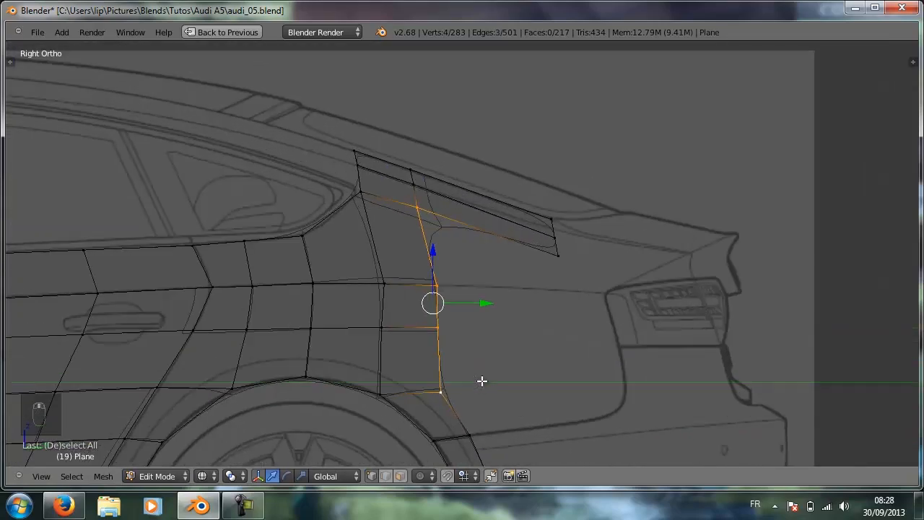
scroll(483, 380, "down", 1, "shift")
scroll(483, 380, "down", 3, "shift")
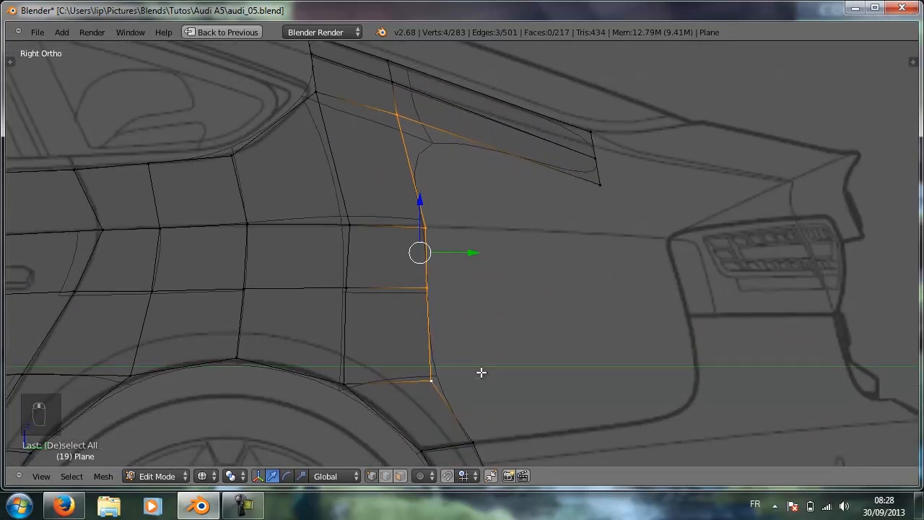
key("e")
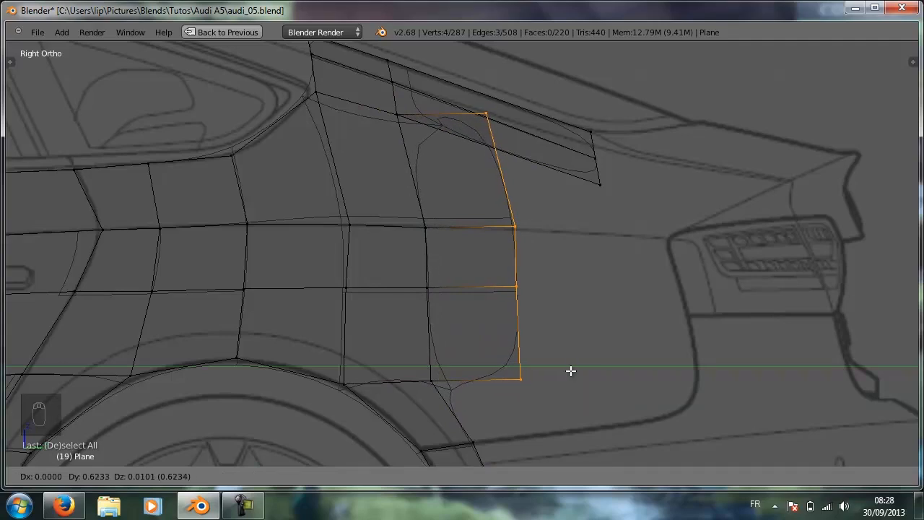
Extrude the fender's rear edge two more segments rearward until it reaches the tail light outline.
key("e")
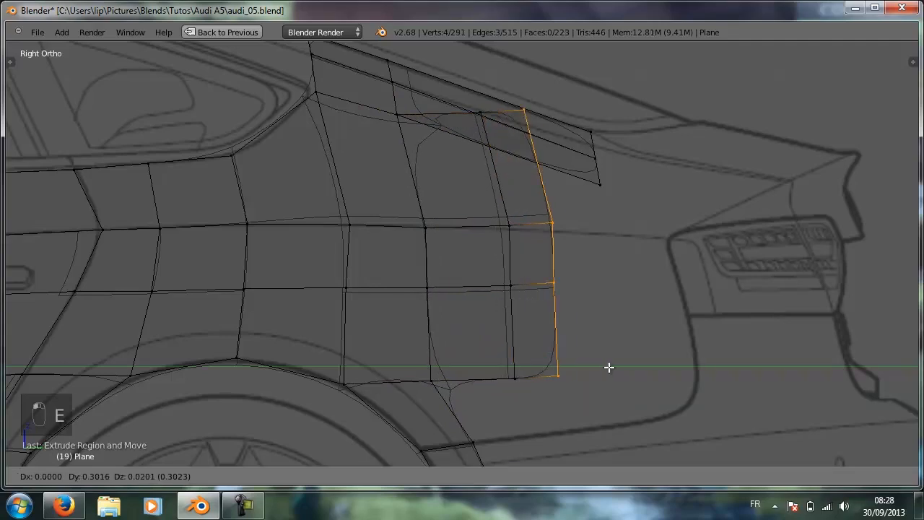
left_click(654, 372)
key("e")
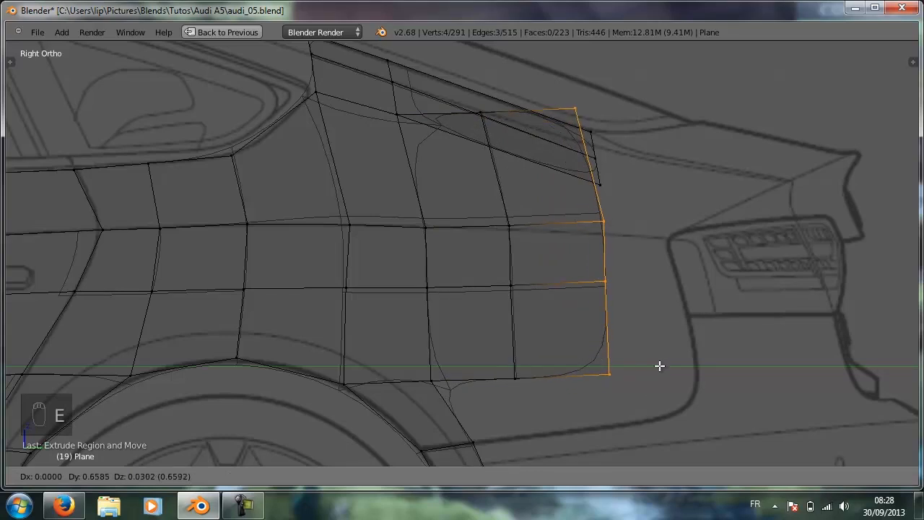
left_click(661, 369)
key("g")
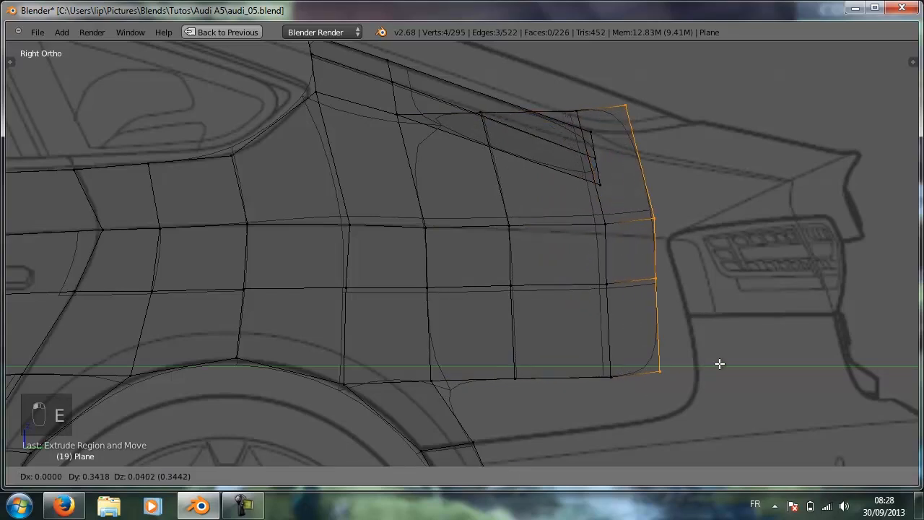
left_click(743, 361)
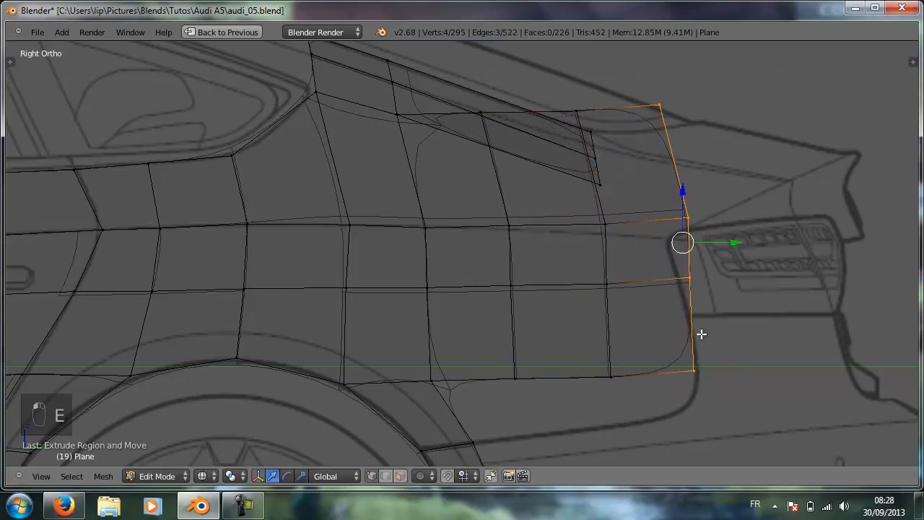
Fit the rear edge's lower three vertices to the tail light outline, placing the uppermost of them at the light's front corner.
right_click(691, 278)
left_click_drag(736, 278, 728, 278)
right_click(692, 369)
left_click_drag(726, 373, 740, 368)
right_click(686, 218)
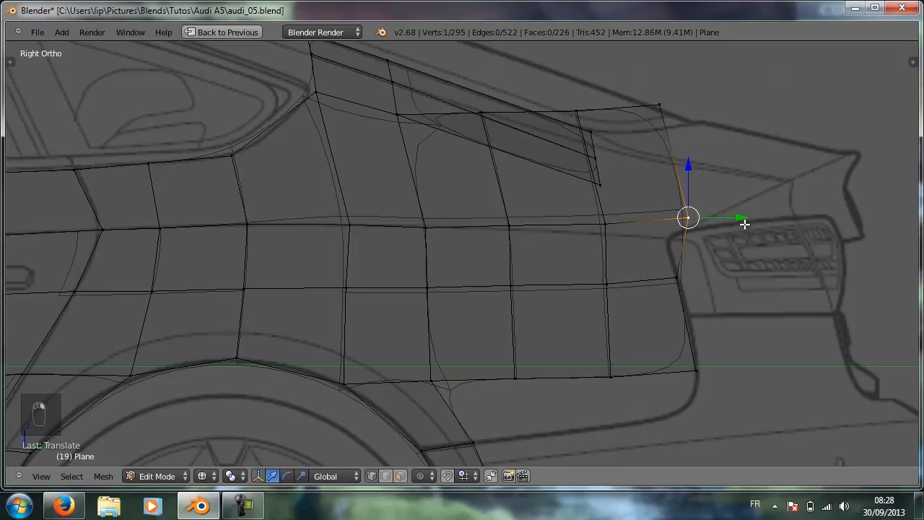
left_click_drag(745, 223, 710, 220)
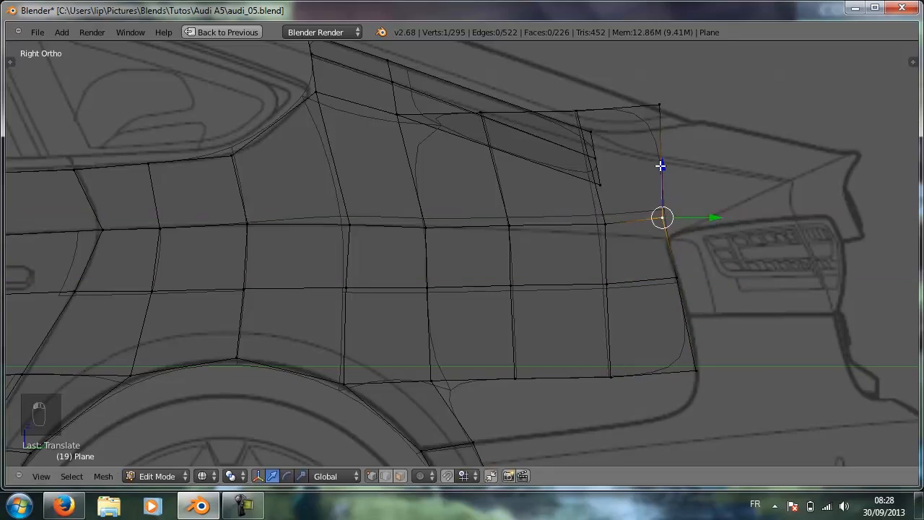
left_click_drag(661, 165, 674, 189)
left_click_drag(698, 231, 675, 232)
Lower the fender's two shoulder-line vertices ahead of the tail light, shifting the rear one forward, to slope toward the light's front corner.
right_click(605, 225)
left_click_drag(604, 175, 623, 202)
left_click_drag(648, 236, 640, 239)
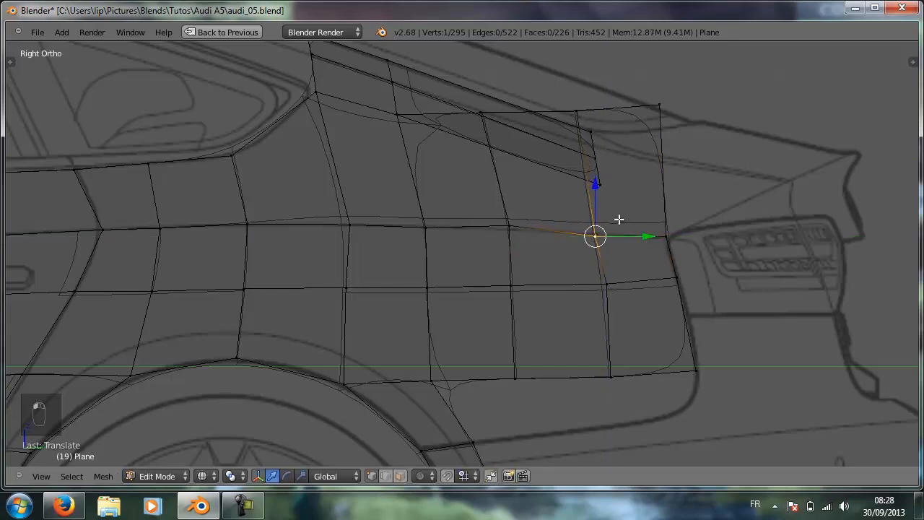
left_click_drag(594, 184, 594, 183)
right_click(509, 227)
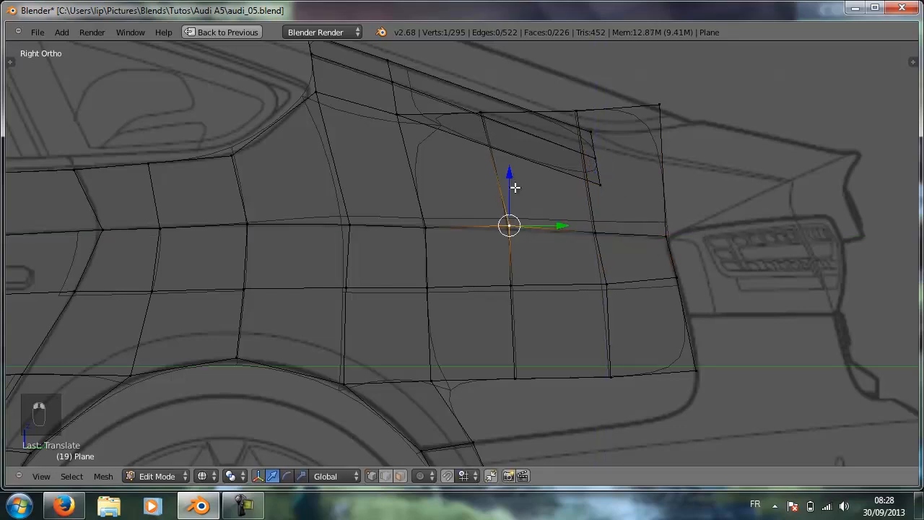
left_click_drag(514, 187, 516, 188)
Align the row below the shoulder line by shifting its second-to-last vertex forward and fitting its rear vertex to the tail light outline.
right_click(516, 284)
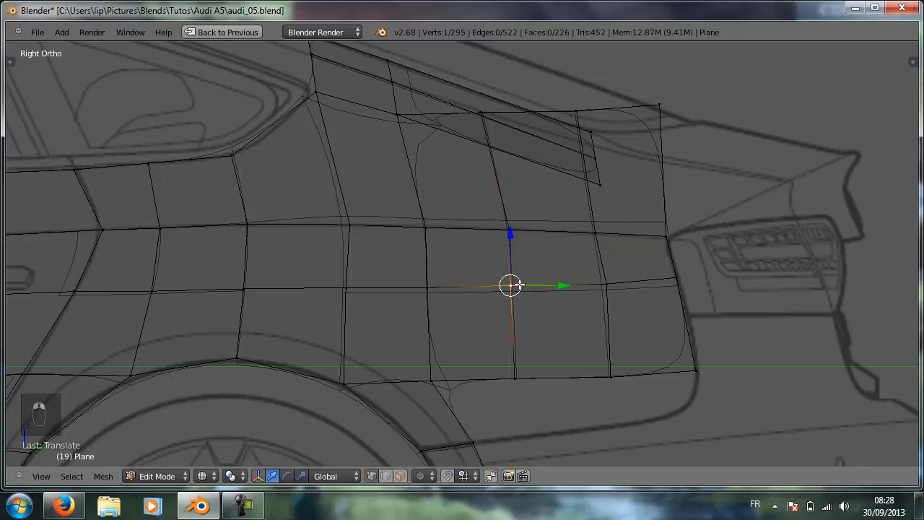
right_click(605, 283)
left_click_drag(650, 285, 641, 286)
right_click(676, 276)
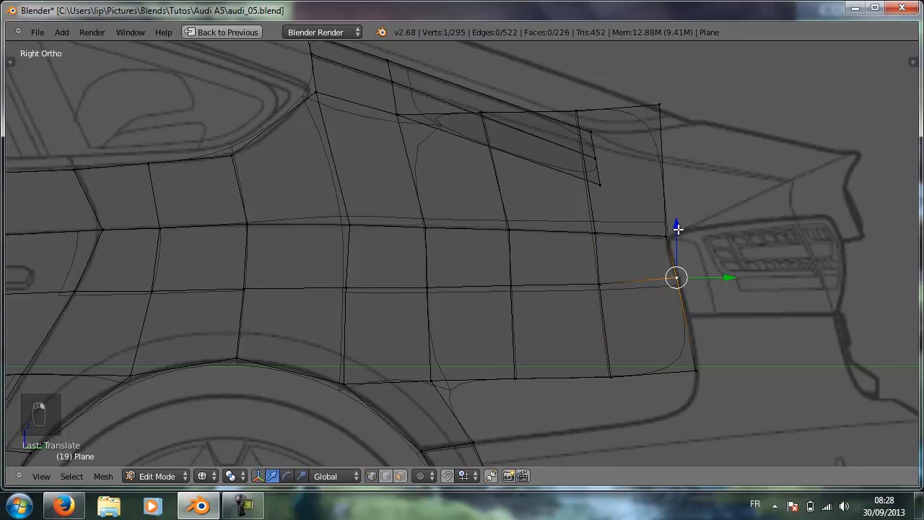
left_click_drag(678, 229, 682, 237)
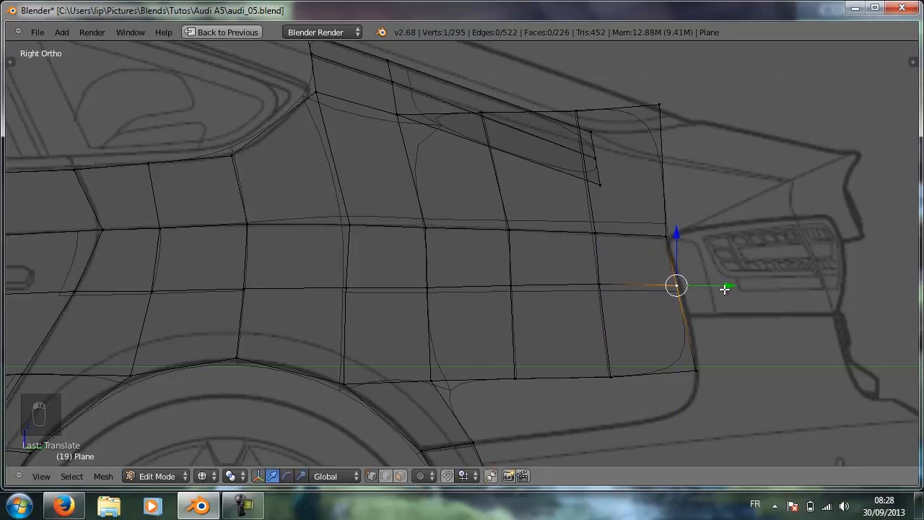
left_click_drag(725, 288, 727, 288)
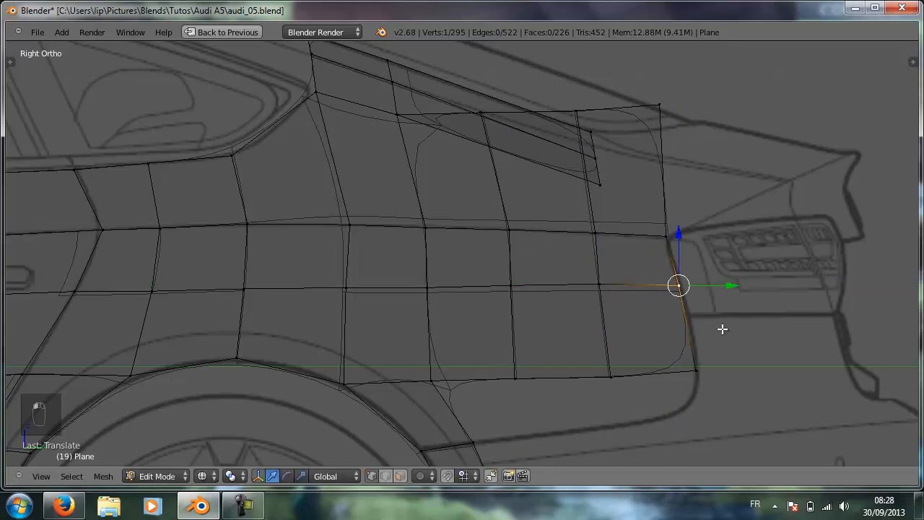
right_click(694, 370)
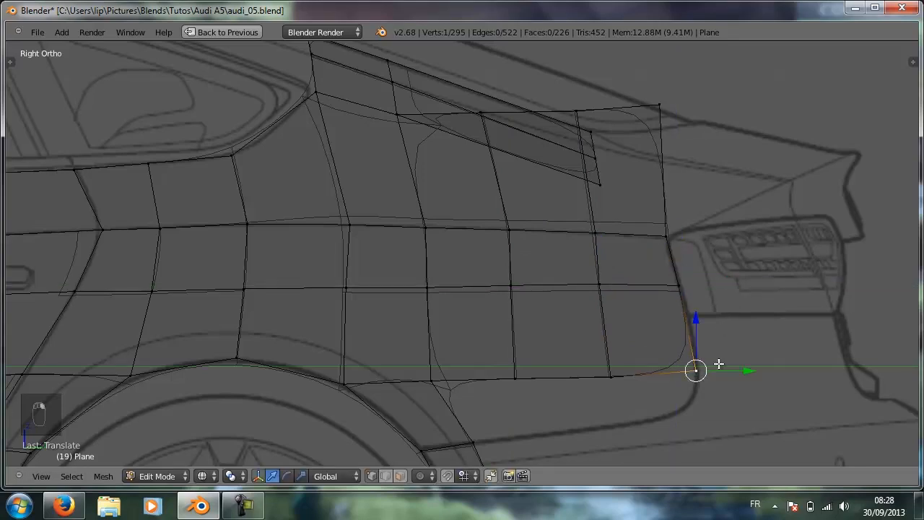
Lower the fender's three rear top-edge vertices along Z to continue the pillar base slope, the rearmost by about 0.64 units.
right_click(479, 113)
key("g")
key("z")
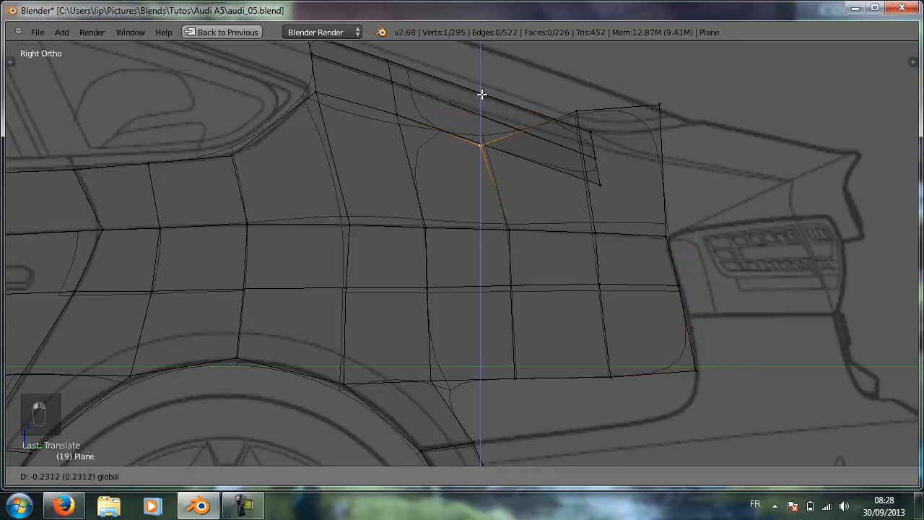
left_click(481, 95)
right_click(578, 109)
key("g")
key("z")
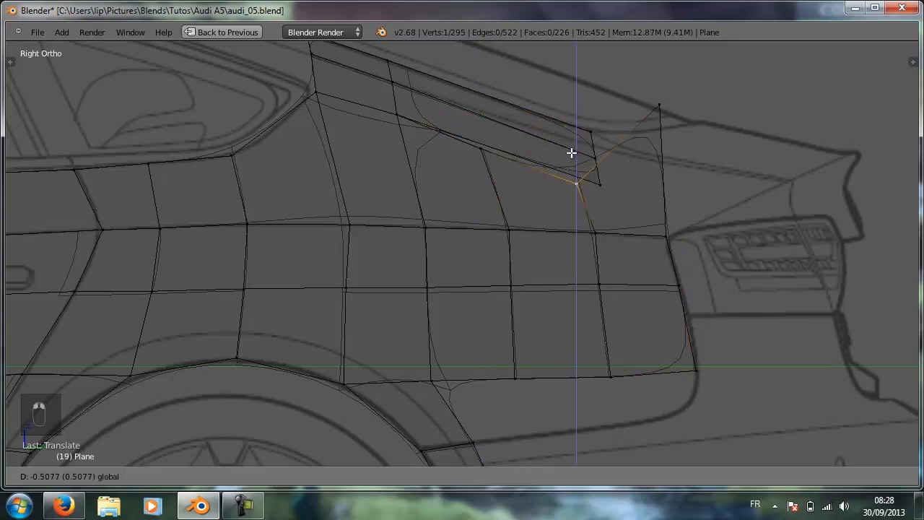
left_click(574, 148)
right_click(662, 105)
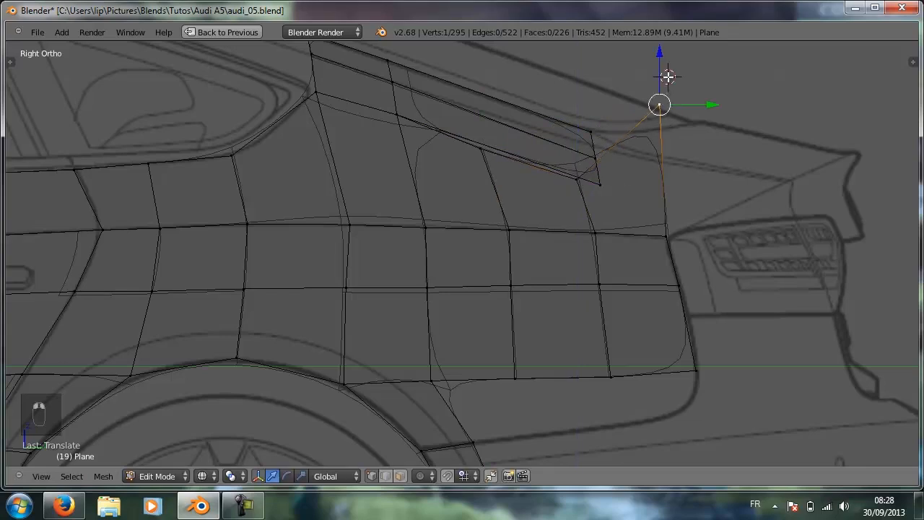
key("g")
key("z")
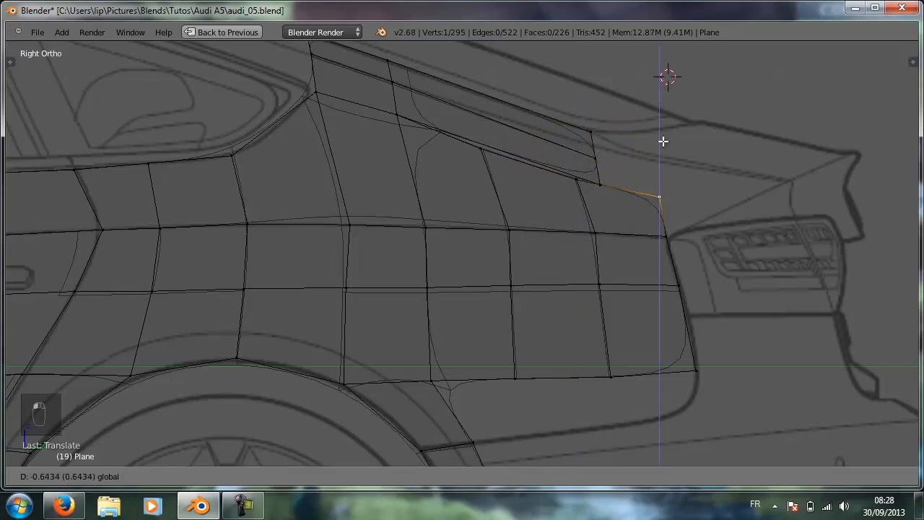
left_click(662, 142)
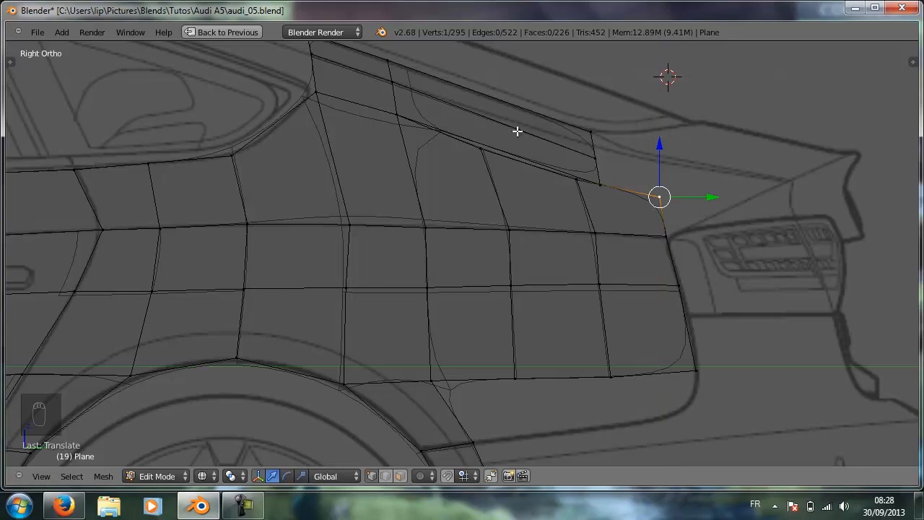
Add two loop cuts across the pillar's long rear segment and slide them forward so the first meets the fender's top-edge vertex.
key("ctrl+r")
scroll(481, 119, "up", 1)
left_click(481, 123)
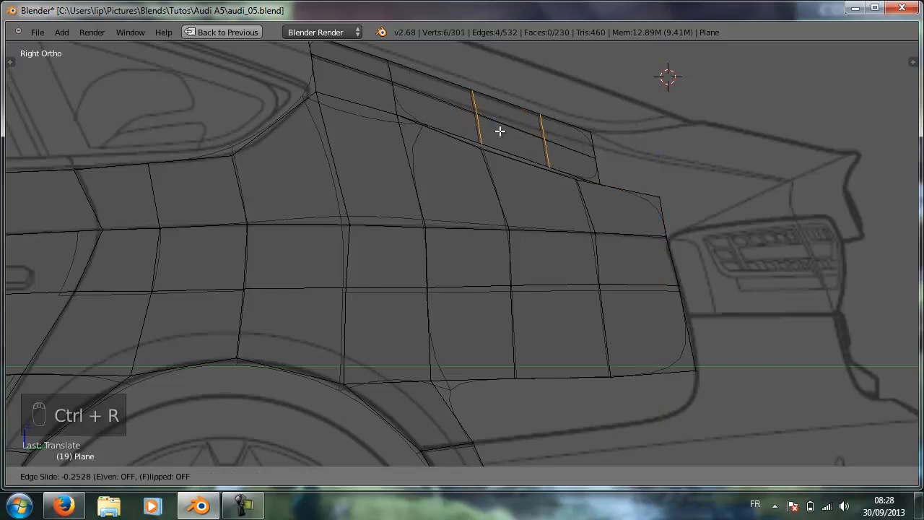
left_click(498, 131)
key("a")
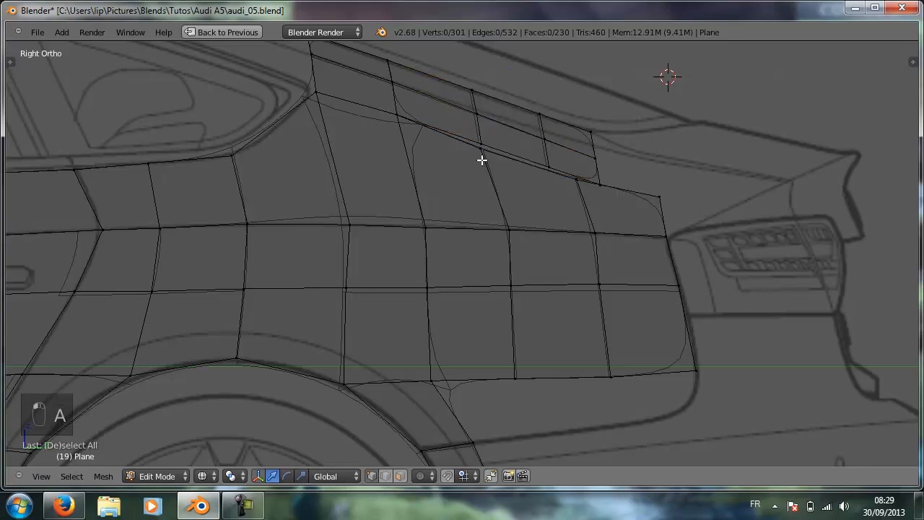
Merge the first new cut's lower pillar vertex with the adjacent fender top-edge vertex.
right_click(481, 148)
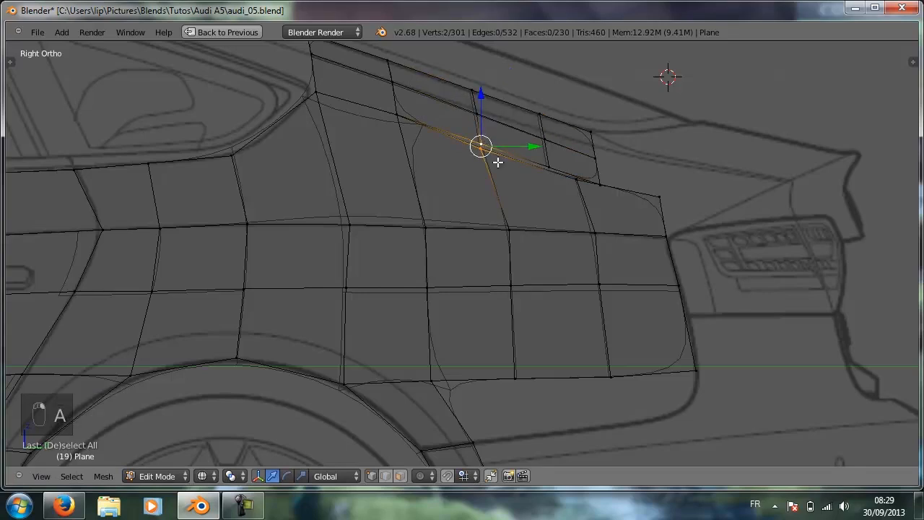
key("alt+m")
left_click(496, 162)
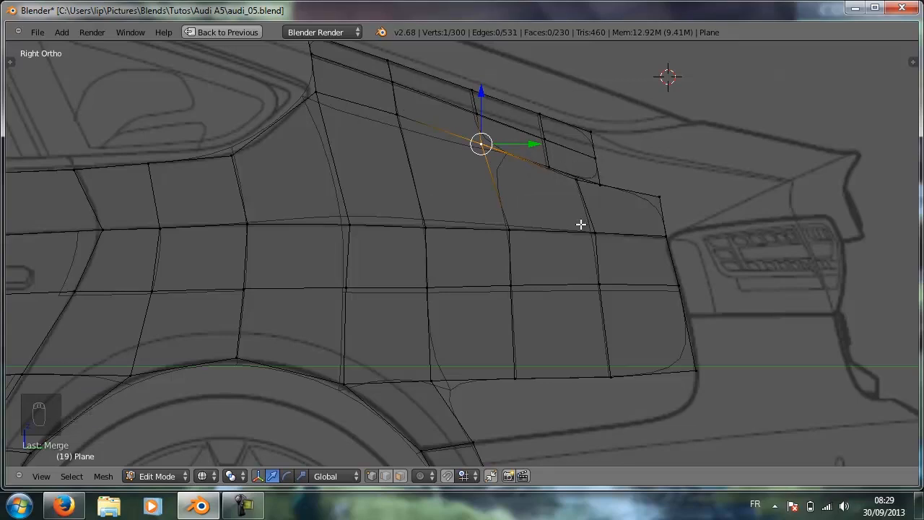
Shift the two shoulder-line vertices ahead of the fender's rear edge slightly forward along Y.
right_click(607, 236)
left_click_drag(645, 233, 637, 233)
right_click(514, 229)
left_click_drag(559, 229, 557, 231)
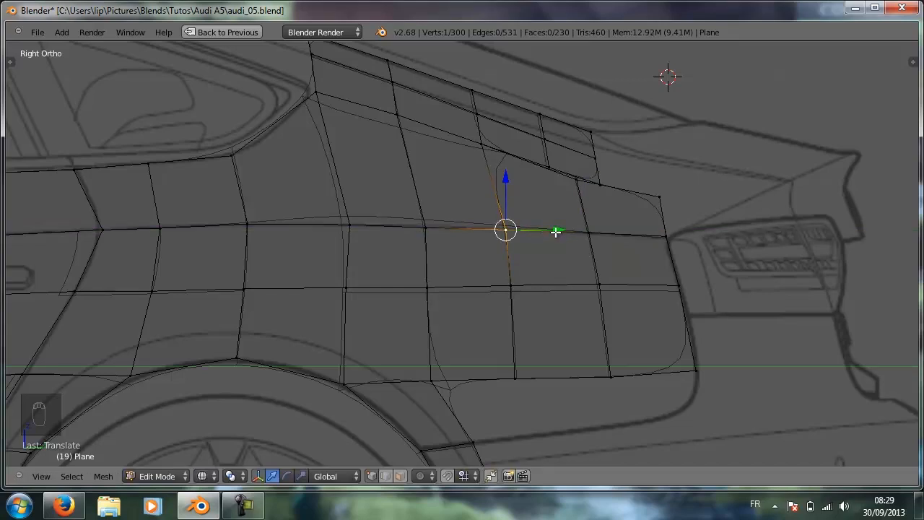
In the top view, move the shoulder line's three rear vertices inward along X to follow the blueprint's body curve.
key("KP_7")
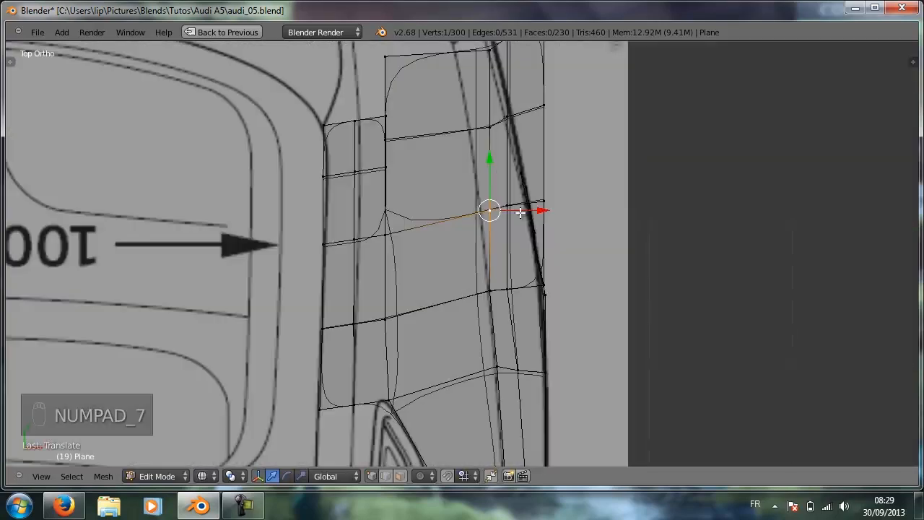
left_click_drag(543, 210, 532, 210)
right_click(488, 124)
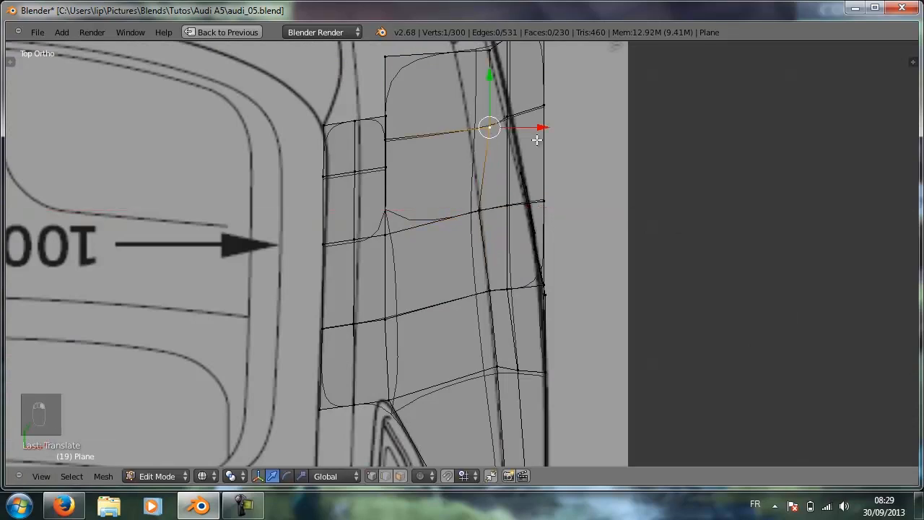
left_click_drag(536, 126, 514, 127)
scroll(517, 137, "down", 2)
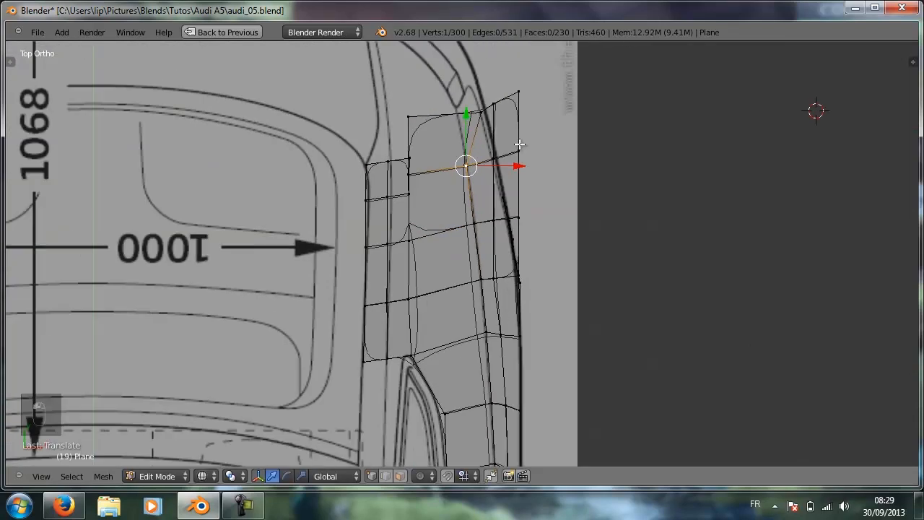
middle_click_drag(510, 149, 502, 189, "shift")
right_click(478, 152)
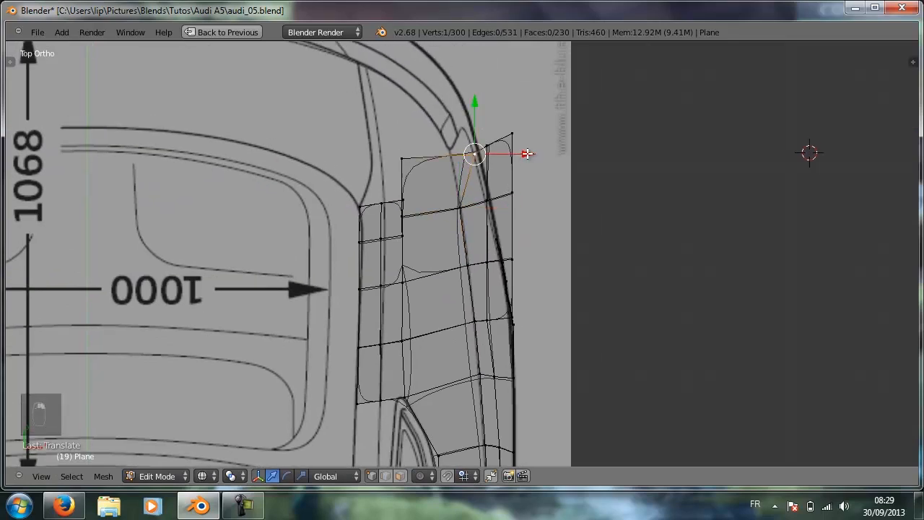
mouse_move(527, 153)
left_mouse_down()
mouse_move(496, 145)
mouse_move(532, 144)
mouse_move(520, 145)
left_mouse_up()
Move the three rear vertices of the row below the shoulder line inward along X, keeping them just outside the shoulder row.
right_click(486, 146)
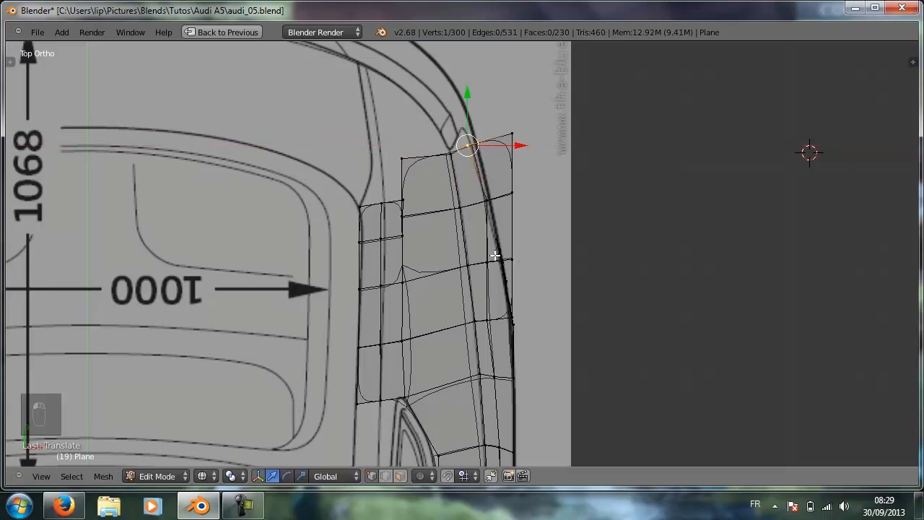
right_click(489, 263)
left_click_drag(539, 261, 528, 262)
right_click(485, 200)
left_click_drag(540, 200, 522, 200)
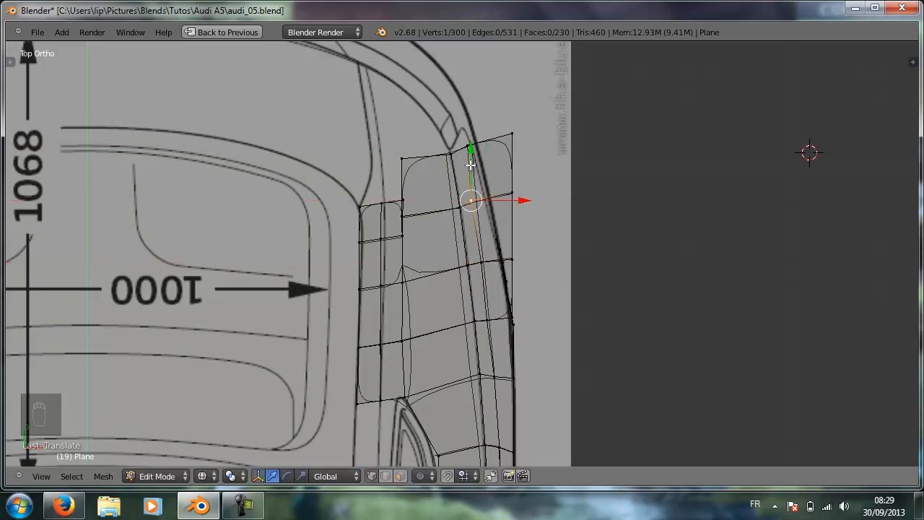
right_click(469, 146)
left_click_drag(519, 147, 512, 140)
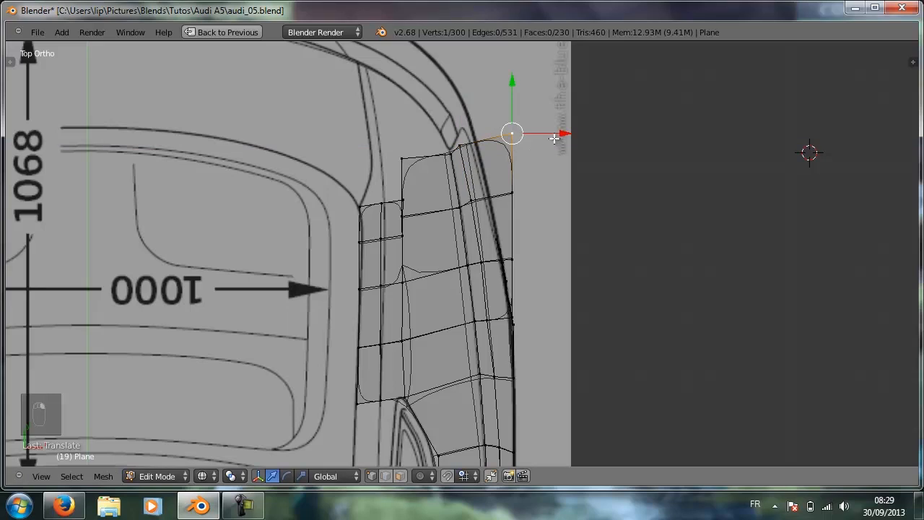
Move the outermost fender row's three rear vertices inward along X onto the car's outer outline in the top blueprint.
scroll(500, 363, "down", 1)
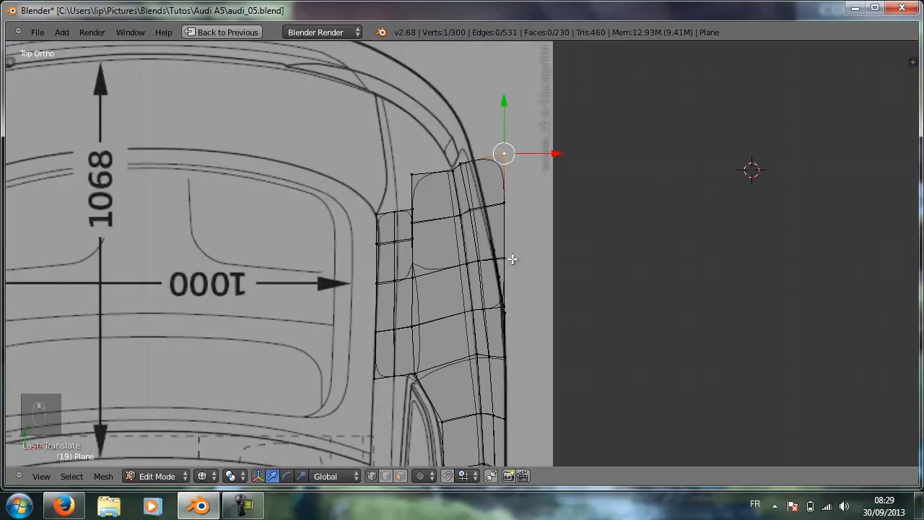
right_click(512, 259)
left_click_drag(554, 258, 545, 256)
right_click(507, 205)
left_click_drag(543, 203, 523, 200)
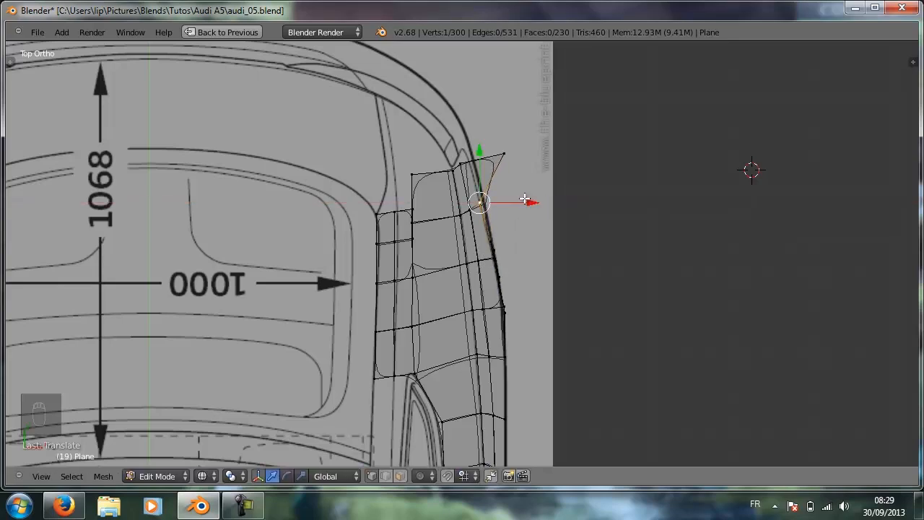
right_click(507, 154)
left_click_drag(556, 152, 520, 149)
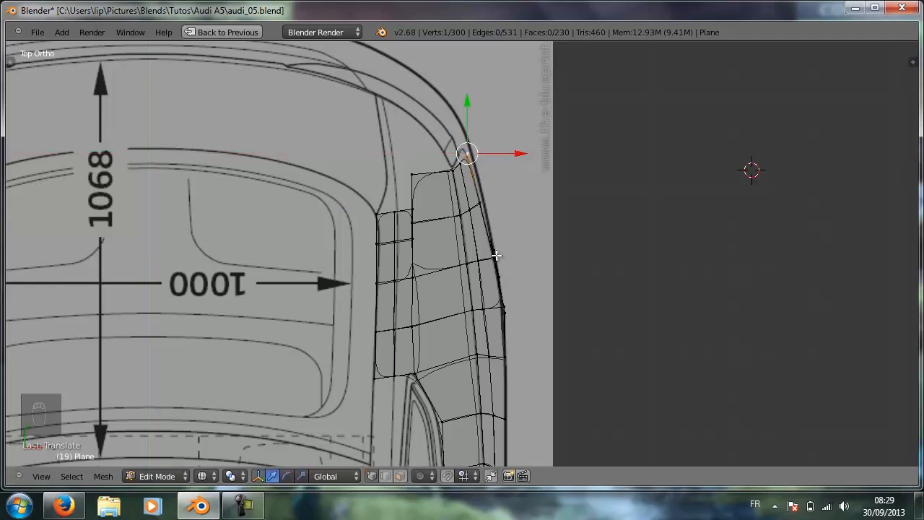
Check the shaded fender and pillar in perspective, and nudge the fender's second-to-last top-edge vertex slightly rearward in the side view.
scroll(498, 259, "down", 3)
mouse_move(534, 328)
middle_mouse_down()
mouse_move(499, 281)
mouse_move(407, 208)
mouse_move(640, 291)
mouse_move(561, 249)
mouse_move(435, 304)
mouse_move(623, 267)
mouse_move(536, 346)
mouse_move(472, 312)
mouse_move(553, 324)
mouse_move(575, 295)
middle_mouse_up()
key("z")
scroll(599, 267, "up", 2)
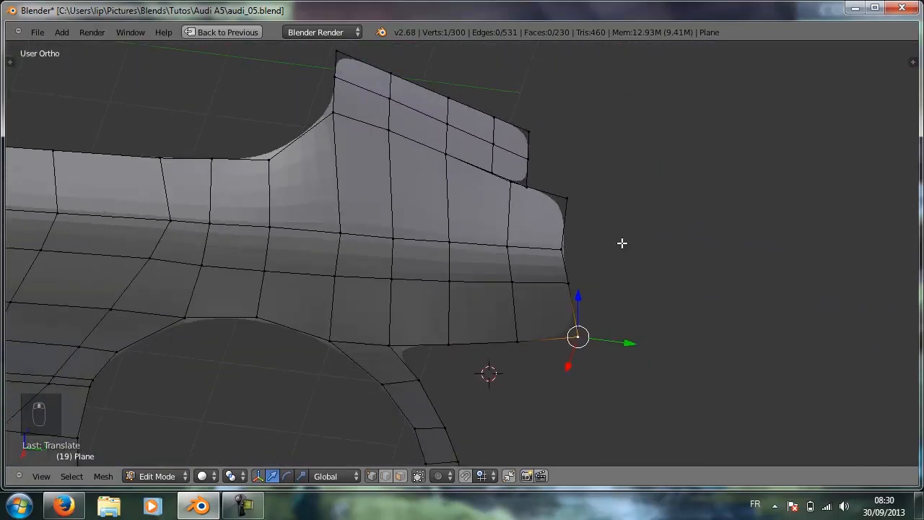
middle_click_drag(621, 243, 557, 334, "shift")
scroll(528, 310, "up", 4)
scroll(508, 311, "down", 1)
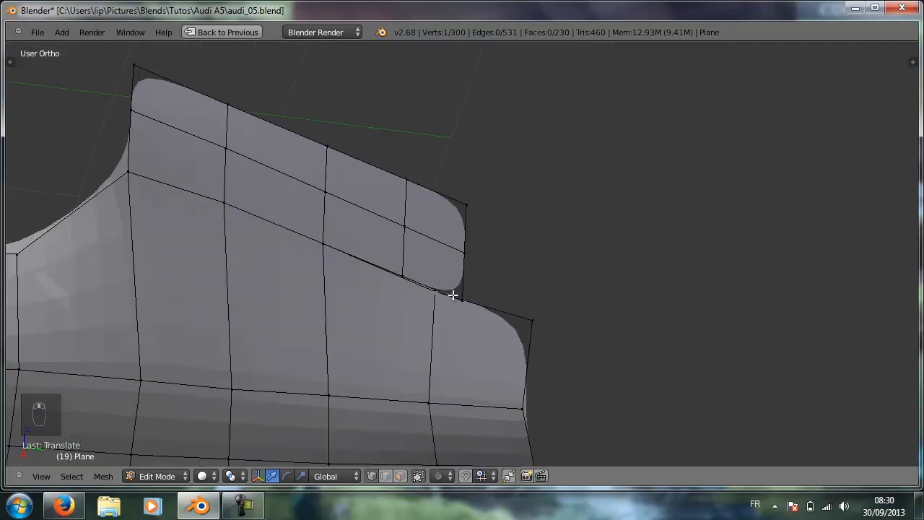
right_click(452, 295)
key("KP_3")
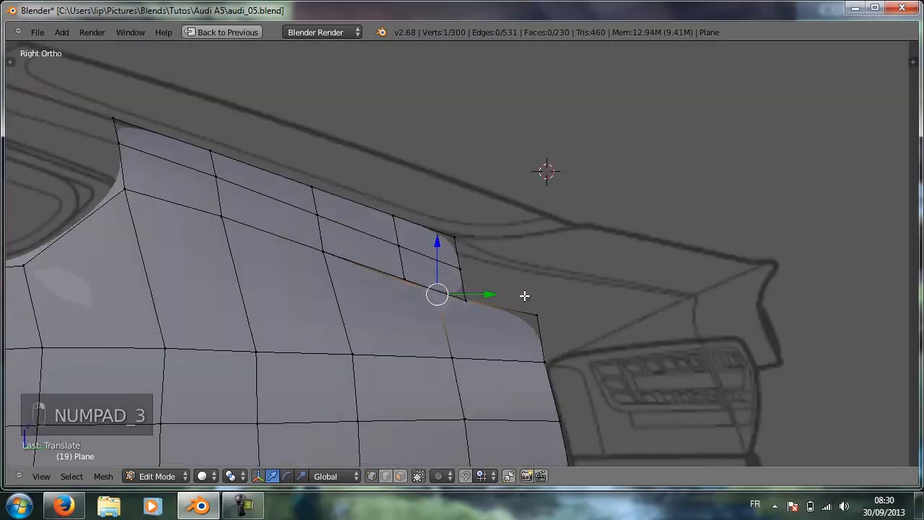
left_click_drag(487, 293, 488, 291)
Move the pillar's two rearmost faces about 0.2 units rearward and slightly down, bringing their lower front corner to the fender's top-edge vertex.
key("a")
key("a")
key("z")
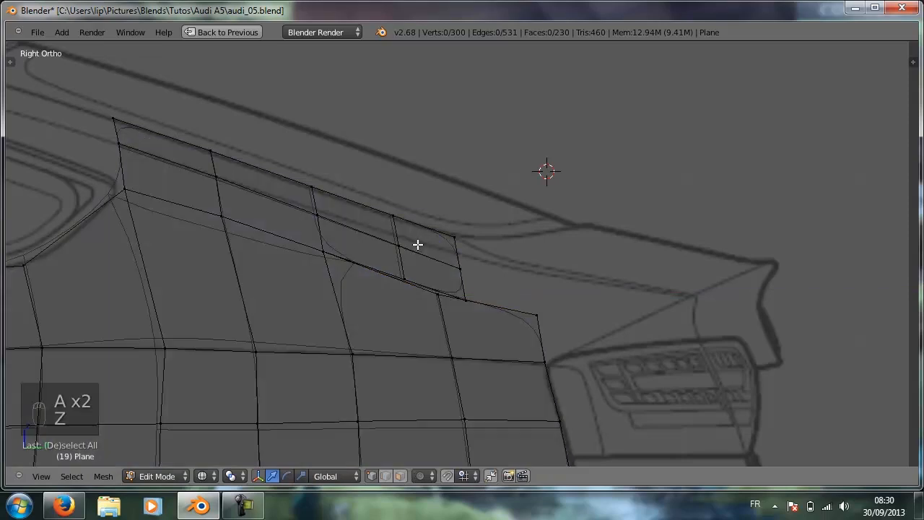
key("b")
left_click_drag(379, 195, 476, 304)
key("b")
middle_click_drag(439, 295, 473, 297)
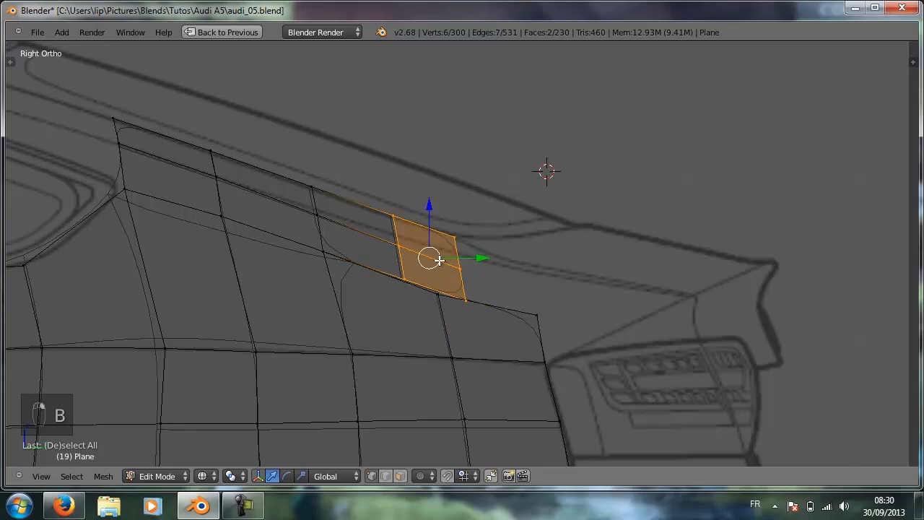
key("g")
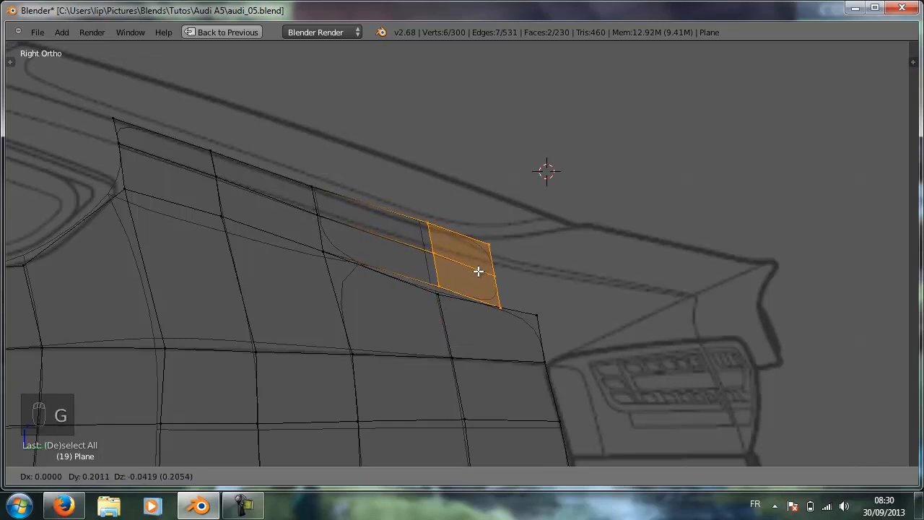
left_click(477, 273)
Merge the fender's second-to-last top-edge vertex with the pillar's adjacent lower corner vertex.
key("a")
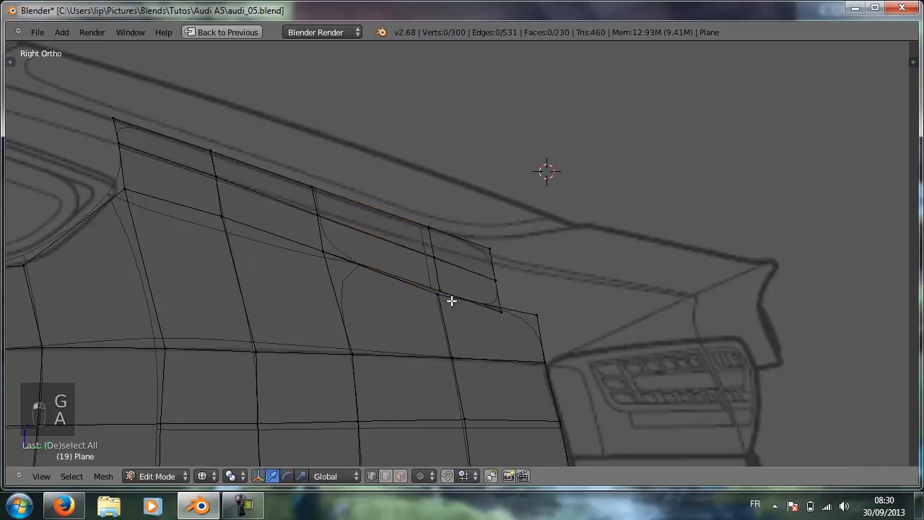
right_click(438, 293)
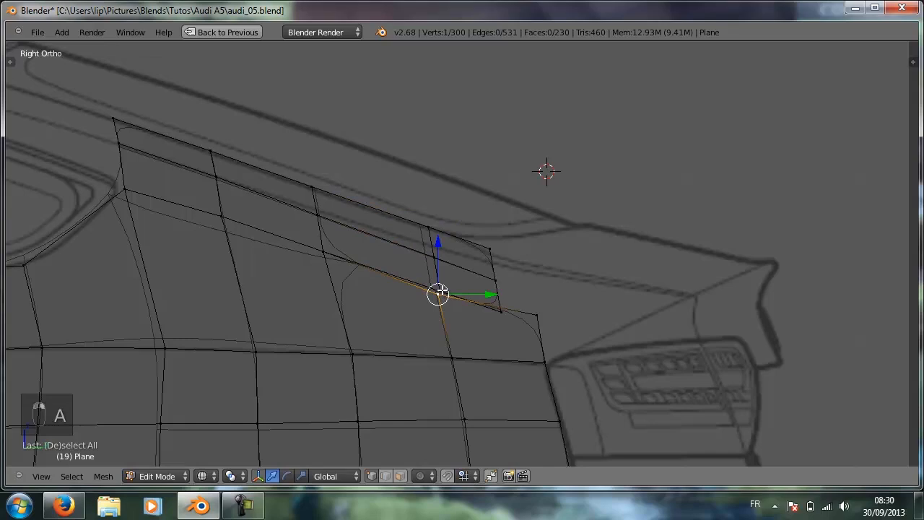
key("alt+m")
left_click(483, 302)
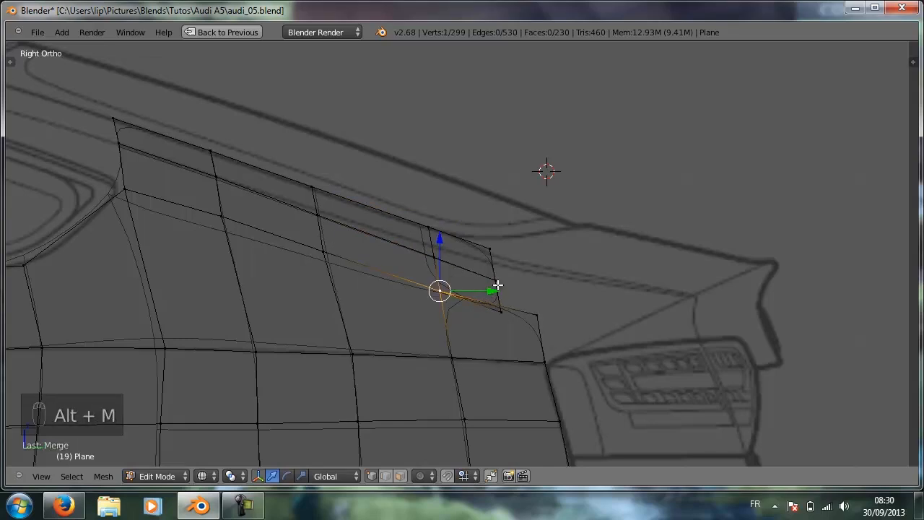
Move the pillar's three rear-edge vertices about 0.2 units rearward and slightly up, and merge the lowest into the fender's rear top corner using At Last.
right_click(486, 249)
right_click(491, 281, "shift")
right_click(497, 304, "shift")
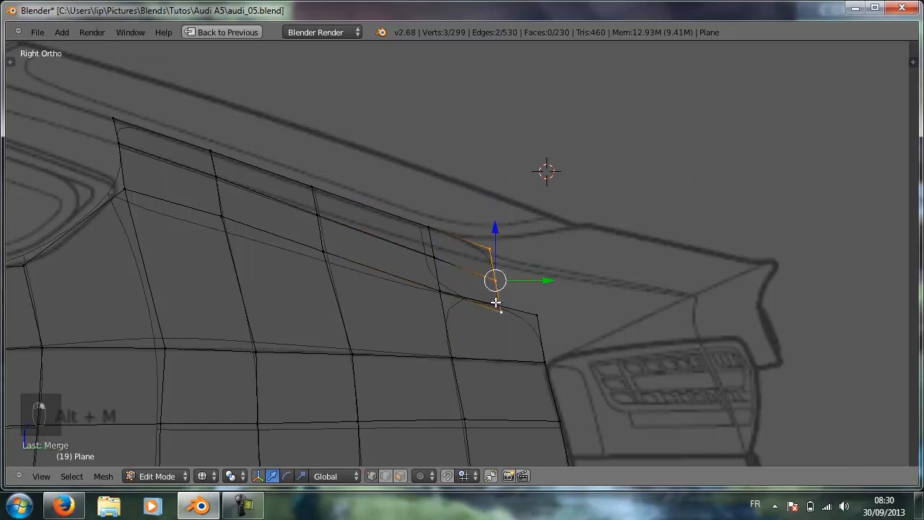
key("g")
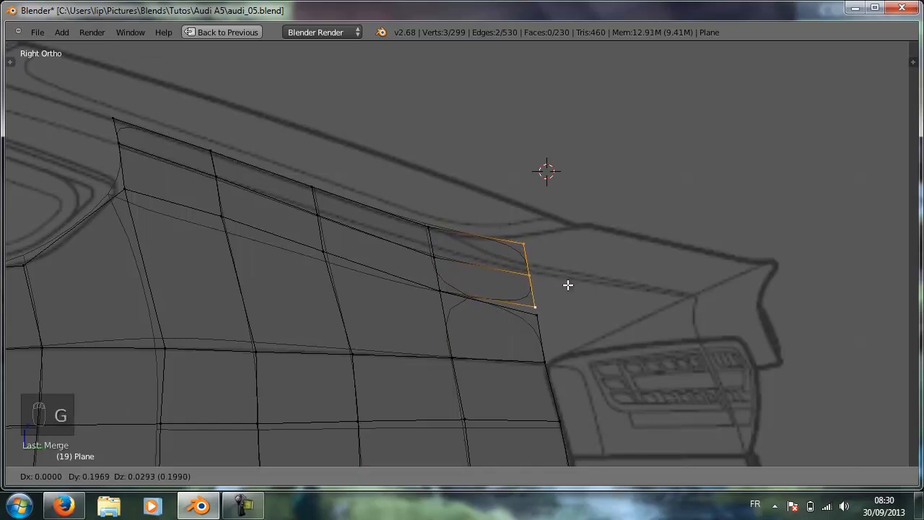
left_click(569, 287)
right_click(541, 309)
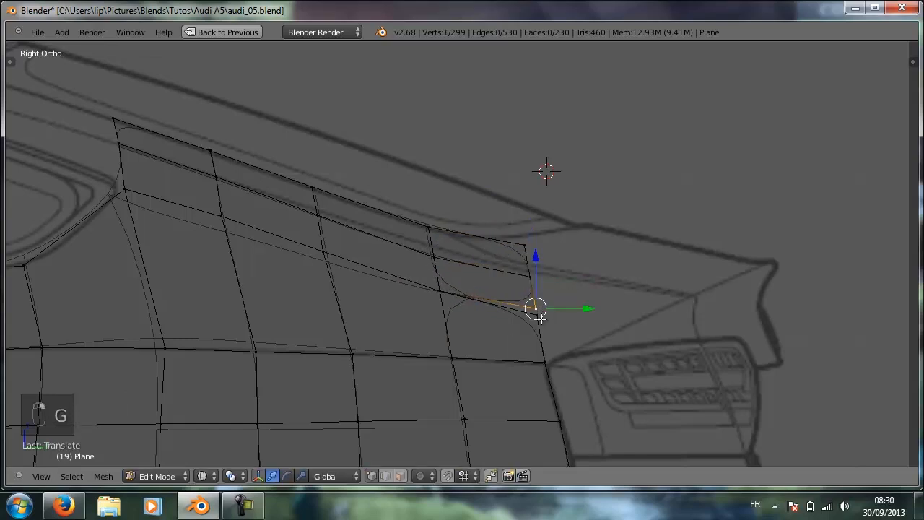
right_click(561, 330, "shift")
key("alt+m")
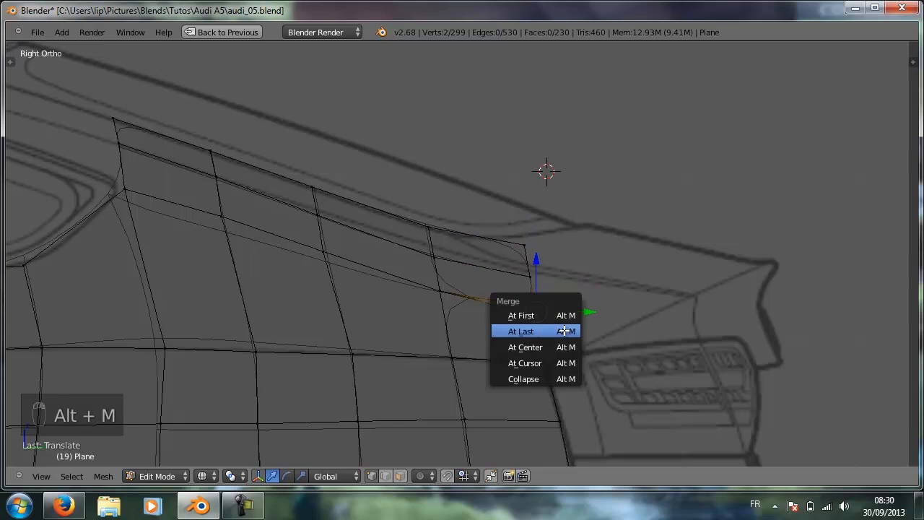
left_click(564, 331)
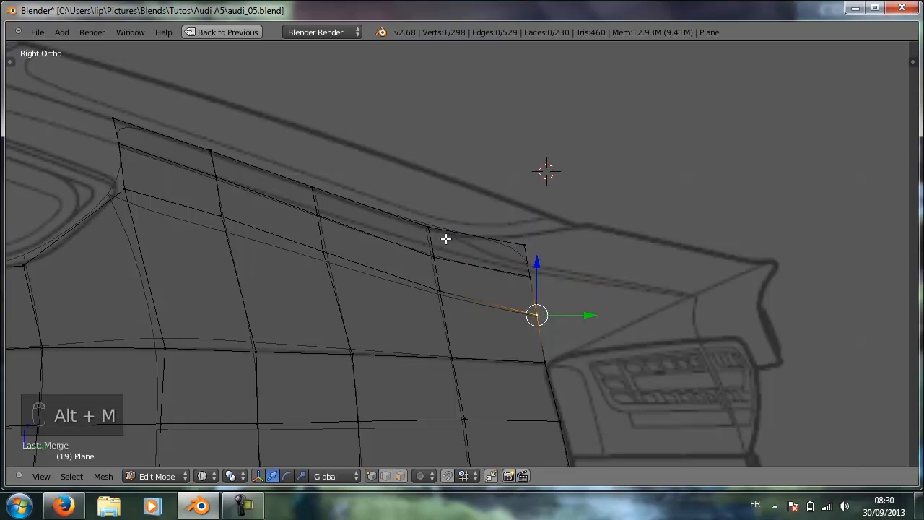
Lower the upper and middle vertices of the pillar's rear edge slightly in the side view.
right_click(529, 233)
left_click_drag(521, 193, 490, 240)
right_click(529, 267)
Adjust the five vertices of the pillar's middle row along Z in the side view to follow the blueprint's roof line down to the rear edge.
right_click(119, 143)
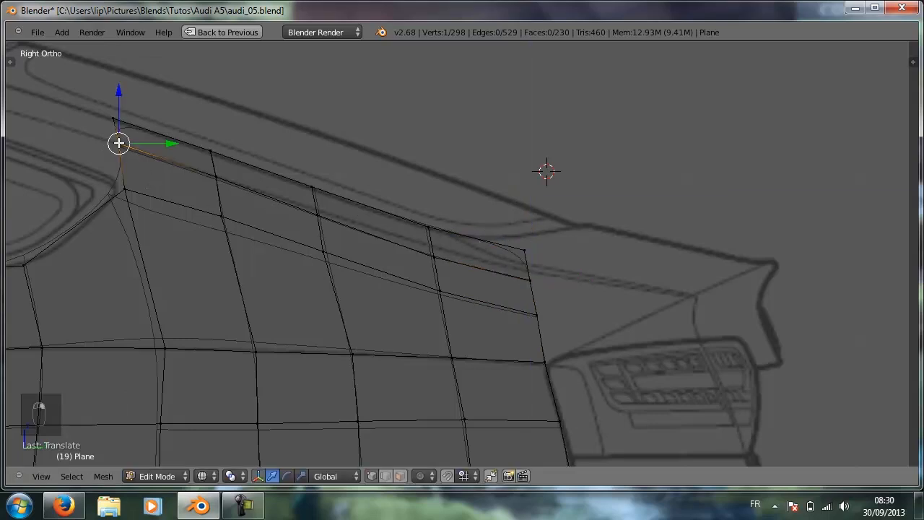
left_click_drag(117, 88, 116, 88)
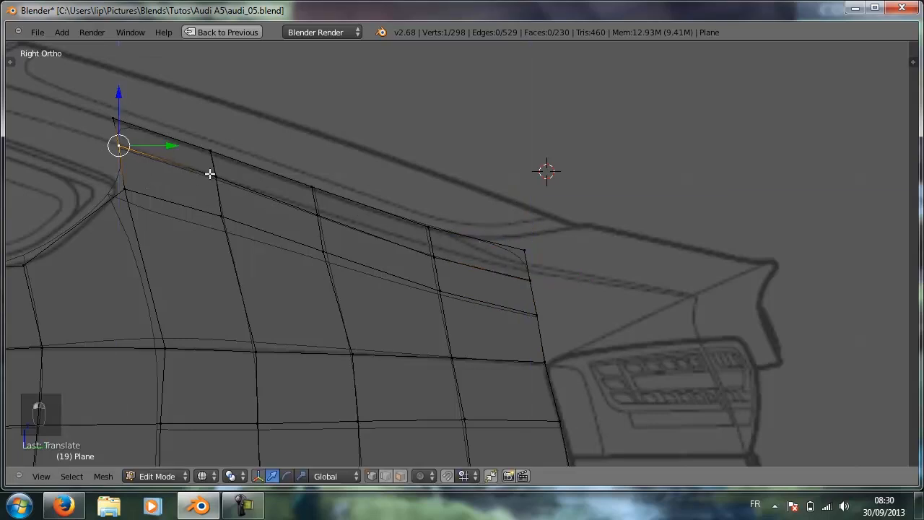
right_click(215, 177)
left_click_drag(221, 120, 219, 116)
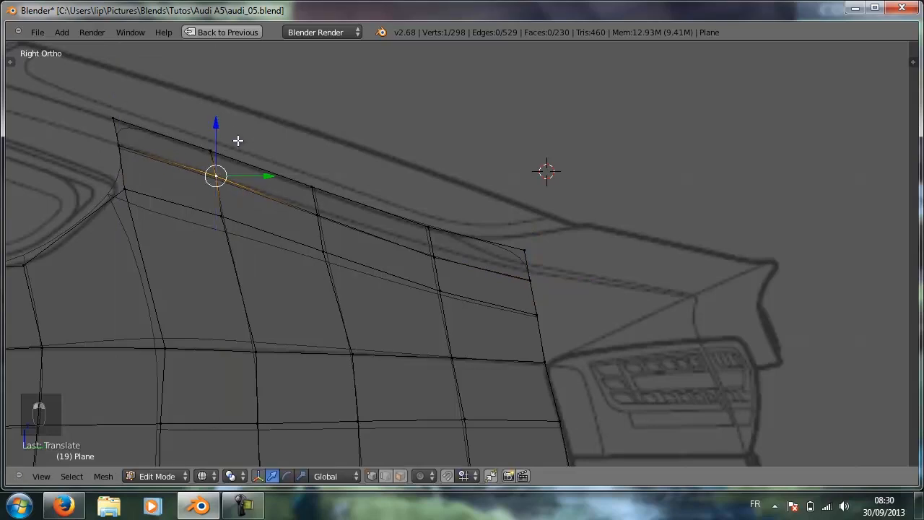
right_click(316, 212)
left_click_drag(317, 163, 315, 159)
right_click(433, 260)
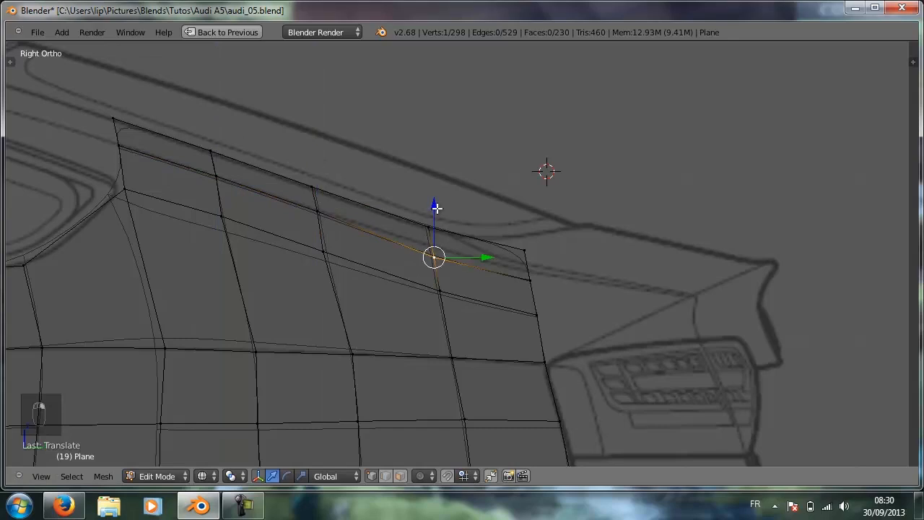
key("g")
key("z")
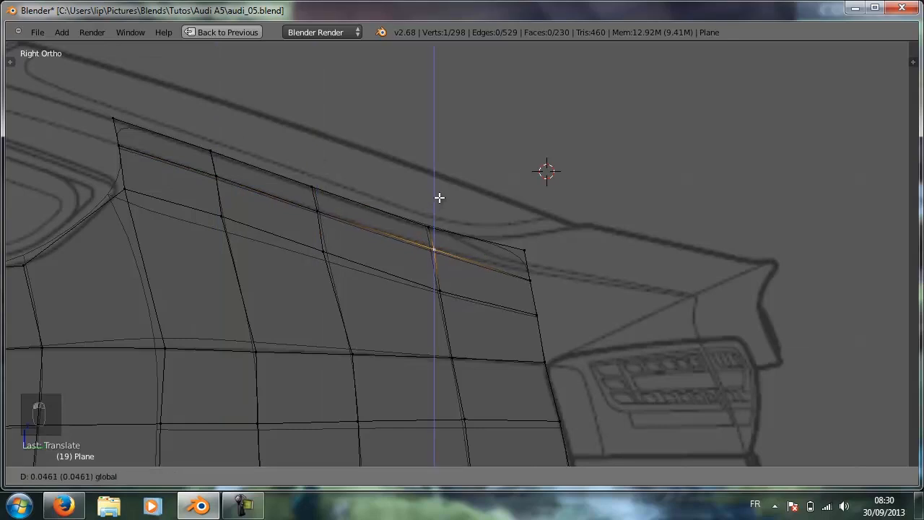
left_click(437, 195)
right_click(528, 265)
left_click_drag(532, 228, 530, 217)
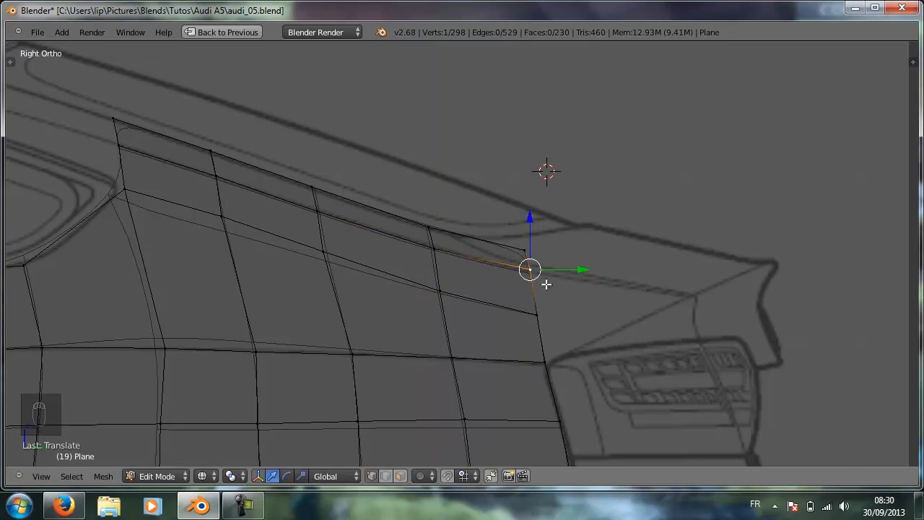
Shift the pillar's middle-row vertices along X onto the roof line in the top blueprint, and check the shaded shape in perspective.
key("KP_7")
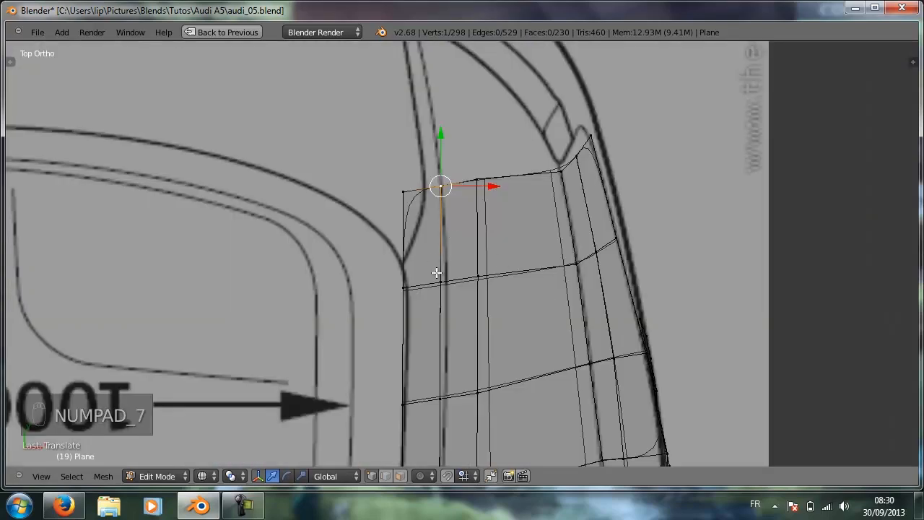
mouse_move(436, 272)
right_mouse_down()
mouse_move(478, 284)
mouse_move(457, 275)
mouse_move(440, 282)
right_mouse_up()
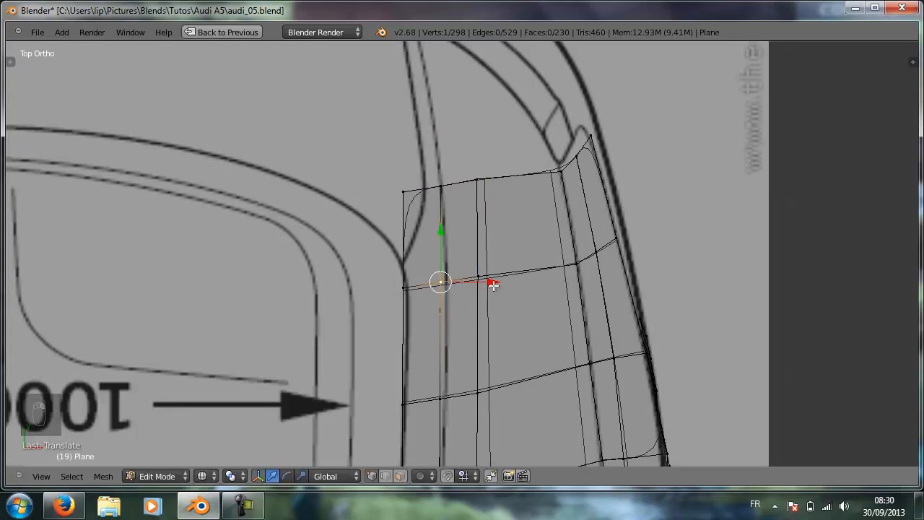
left_click_drag(493, 285, 495, 283)
middle_click_drag(512, 271, 528, 135, "shift")
right_click(456, 263)
left_click_drag(509, 262, 512, 275)
middle_click_drag(505, 305, 520, 207, "shift")
right_click(468, 286)
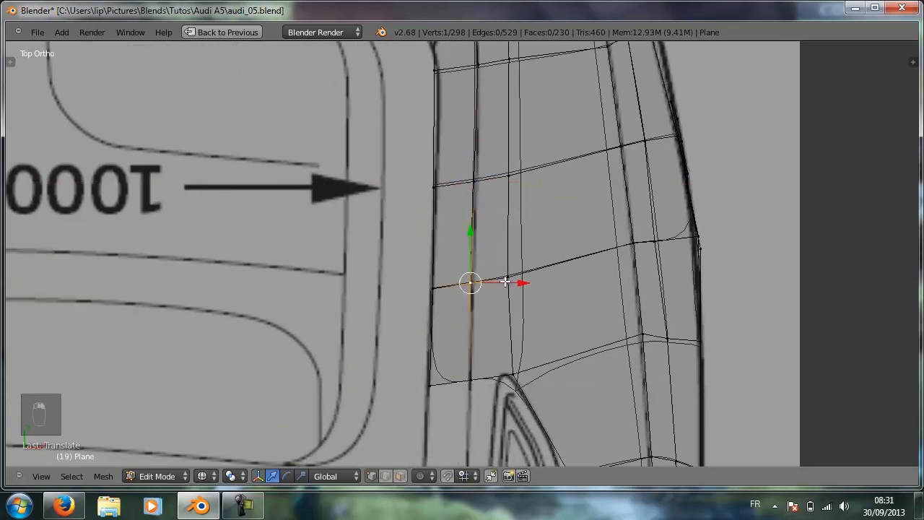
left_click_drag(505, 281, 510, 301)
scroll(482, 314, "down", 5)
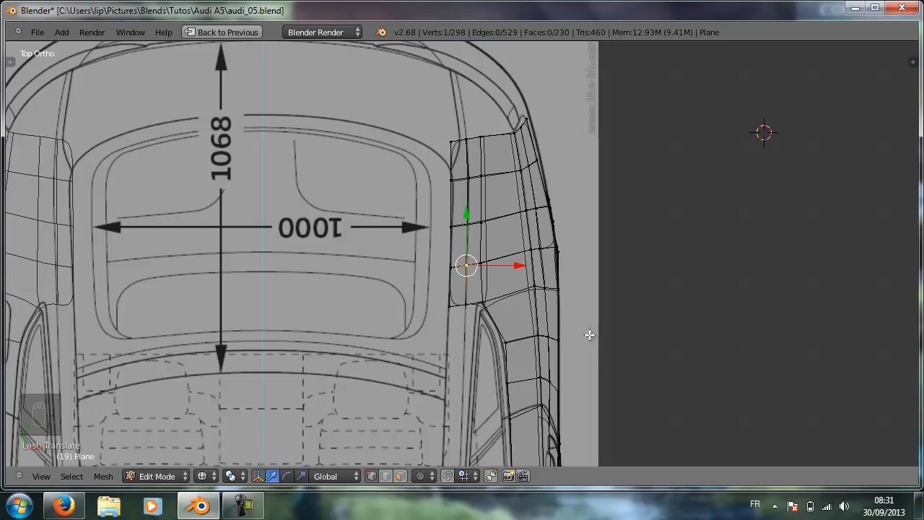
right_click(521, 127)
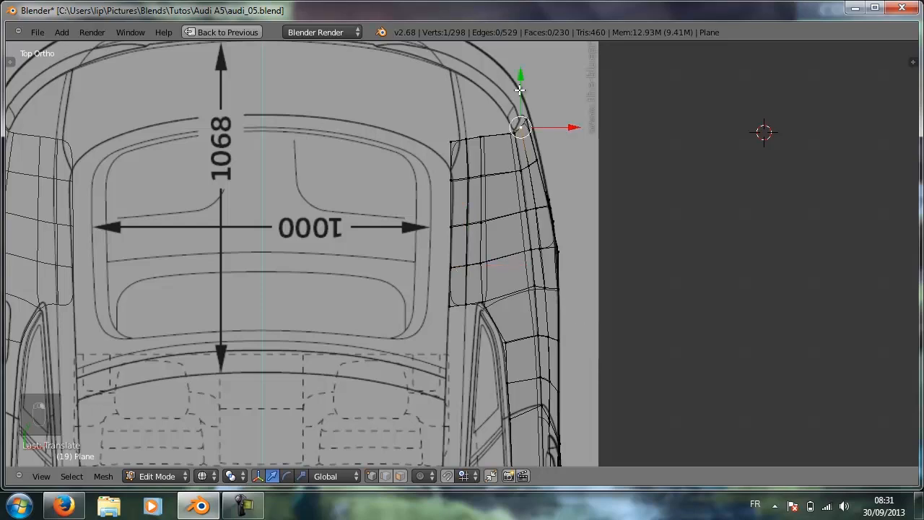
mouse_move(529, 262)
middle_mouse_down()
mouse_move(519, 142)
mouse_move(515, 208)
mouse_move(491, 207)
mouse_move(559, 249)
mouse_move(454, 152)
mouse_move(334, 173)
mouse_move(322, 201)
mouse_move(405, 161)
mouse_move(421, 190)
middle_mouse_up()
key("z")
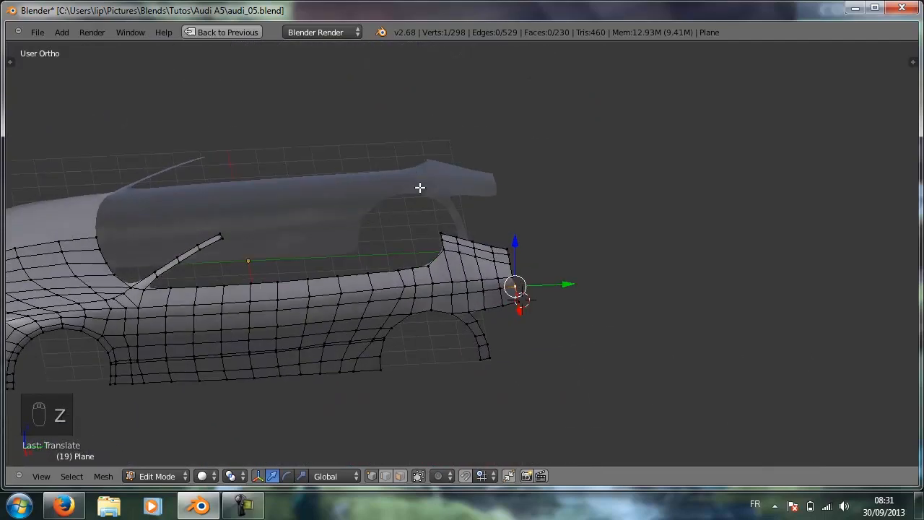
Extrude the front edge of the pillar's upper strip forward in the top view, between the two roof-edge lines beside the side window.
key("KP_7")
scroll(495, 268, "up", 6)
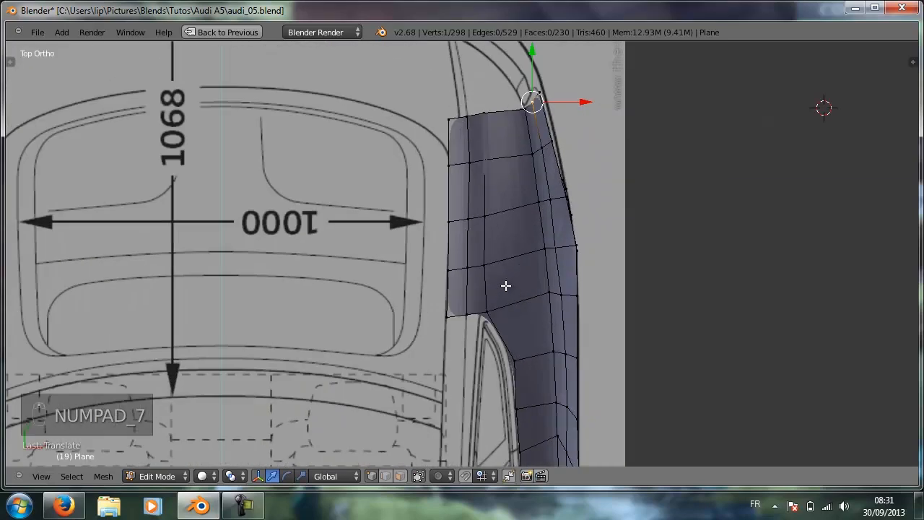
middle_click_drag(504, 268, 496, 91, "shift")
middle_click_drag(492, 269, 454, 149, "shift")
right_click(443, 127, "shift")
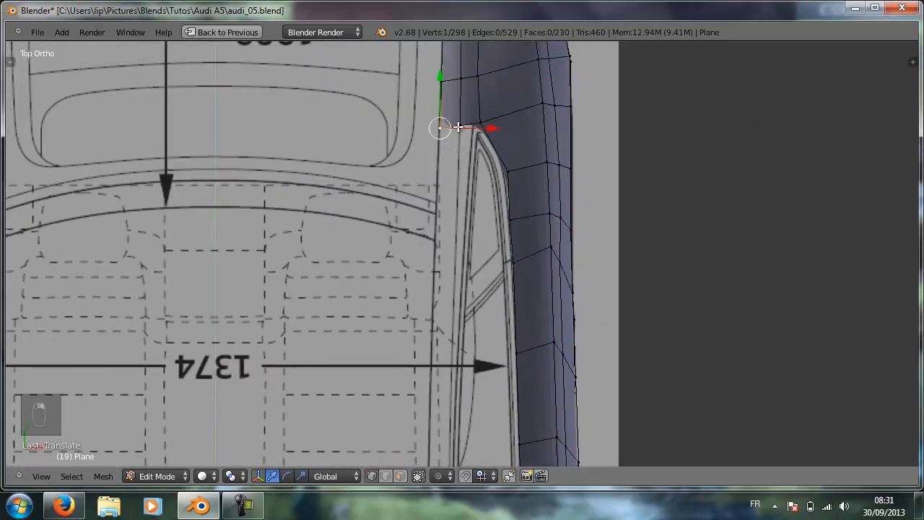
key("e")
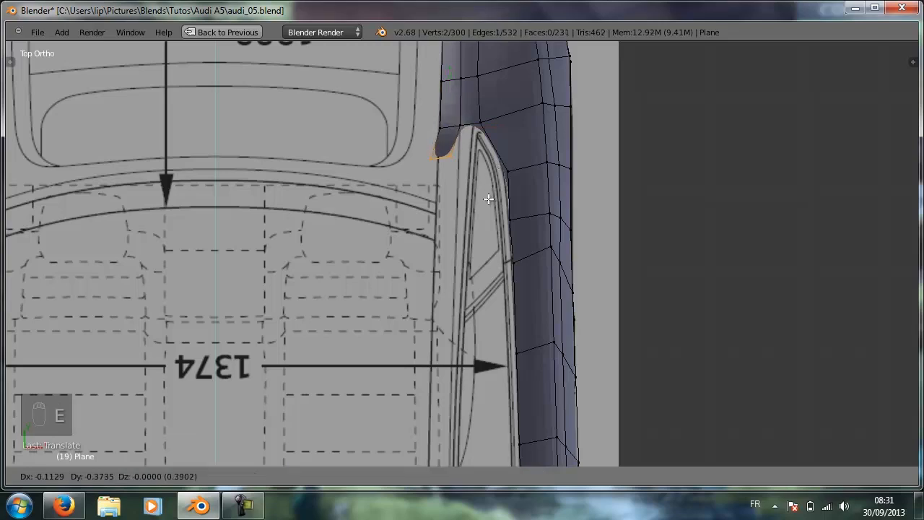
left_click(495, 226)
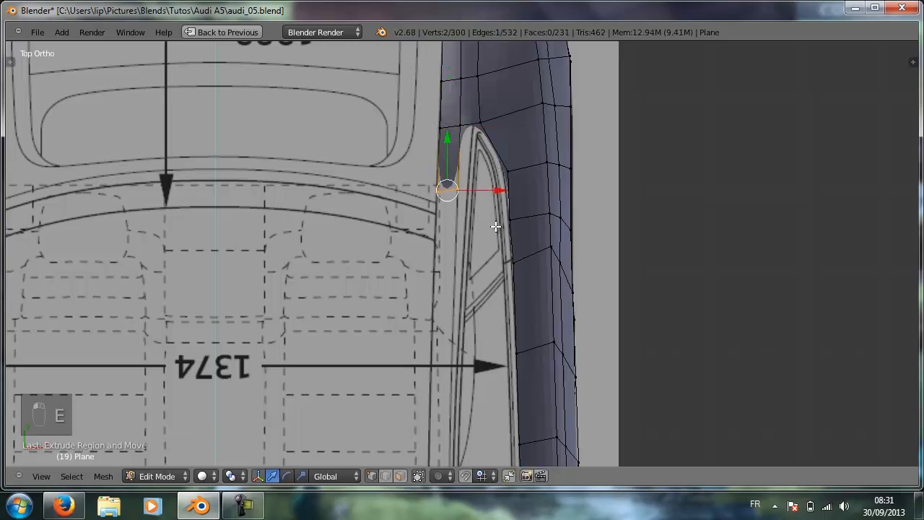
Extrude the roof strip's front edge forward three times in the top view, about 1.3 units each, following the roof-edge lines.
key("z")
middle_click_drag(496, 237, 517, 79, "shift")
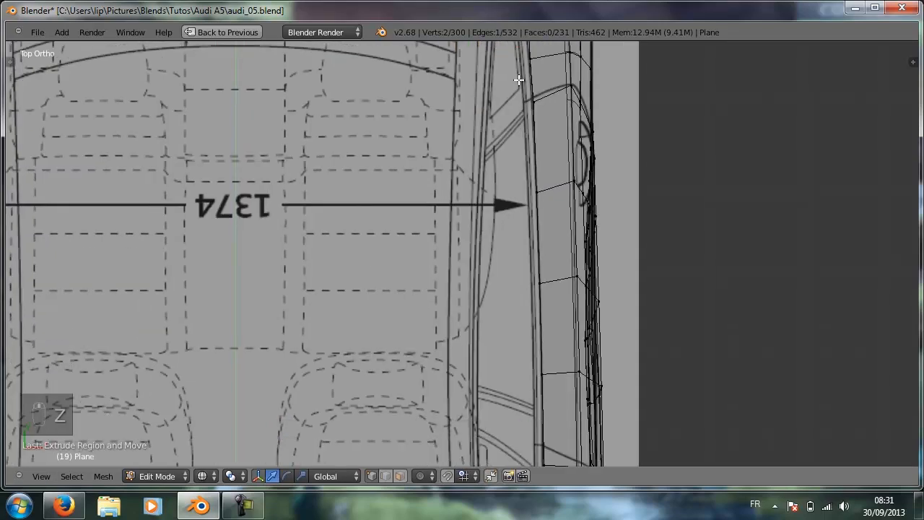
scroll(538, 202, "down", 2)
scroll(535, 203, "up", 1)
scroll(531, 202, "down", 2)
middle_click_drag(527, 172, 499, 225, "shift")
key("e")
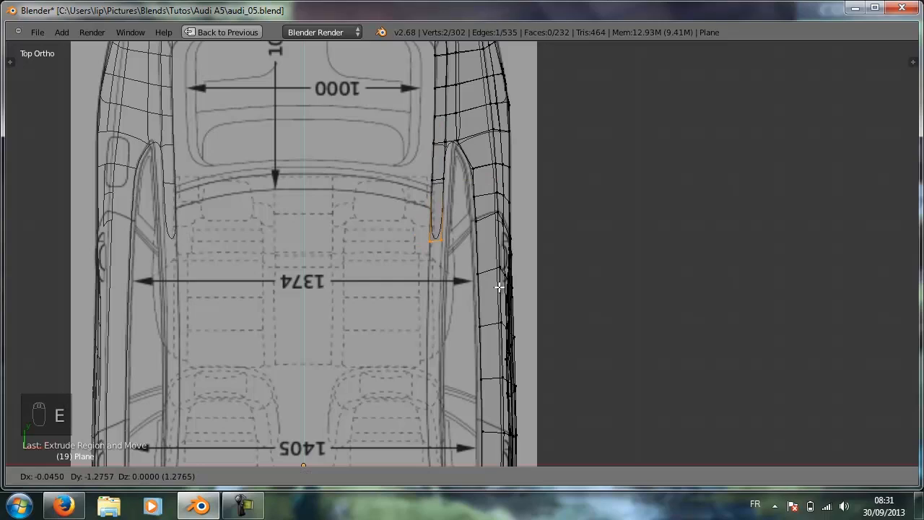
left_click(498, 286)
key("e")
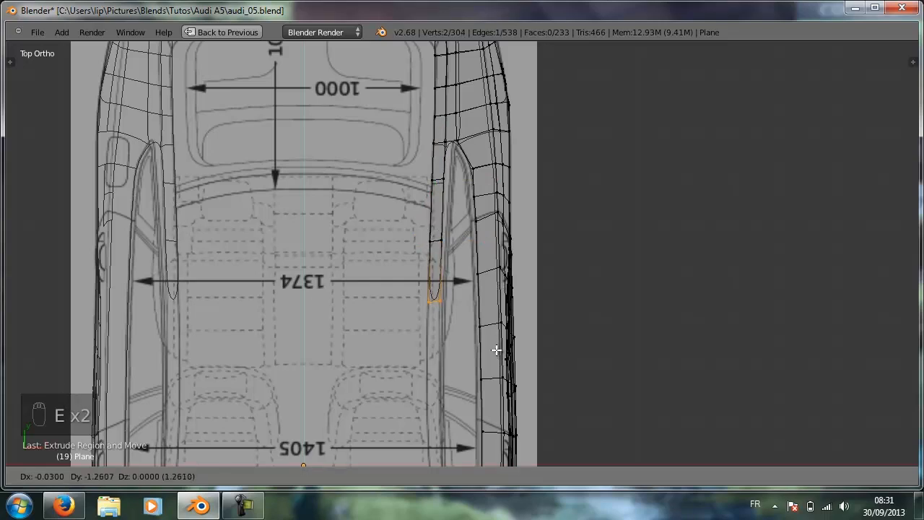
left_click(497, 351)
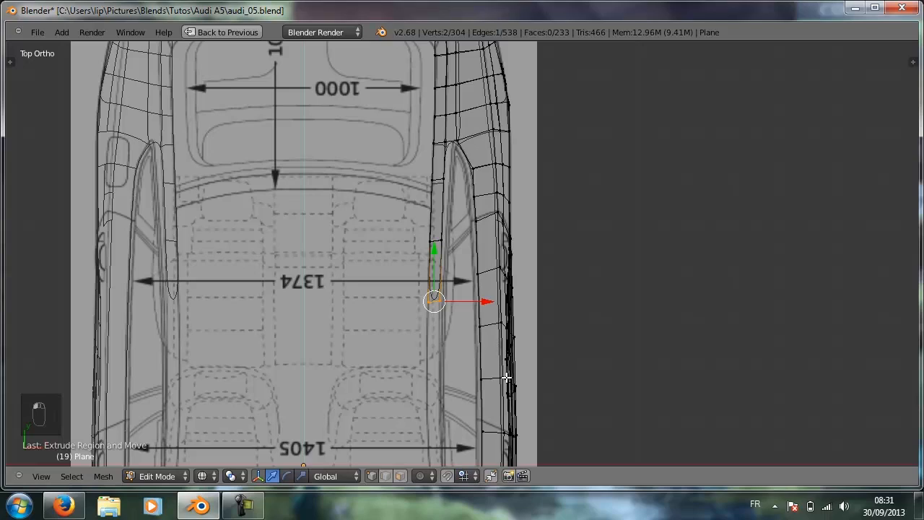
key("e")
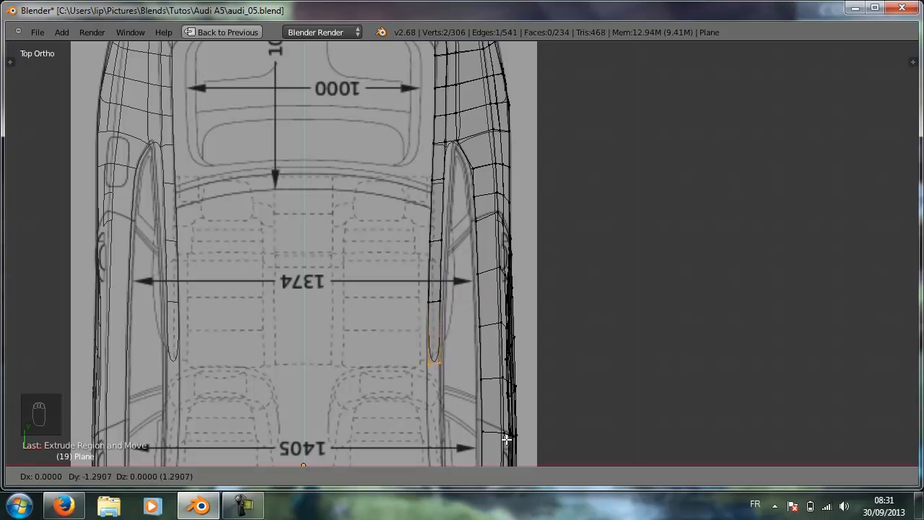
left_click(506, 438)
Extrude the roof strip's front edge forward three more times in the top view, about 1.2, 1.2 and 0.8 units, toward the windshield pillar.
middle_click_drag(517, 373, 505, 135, "shift")
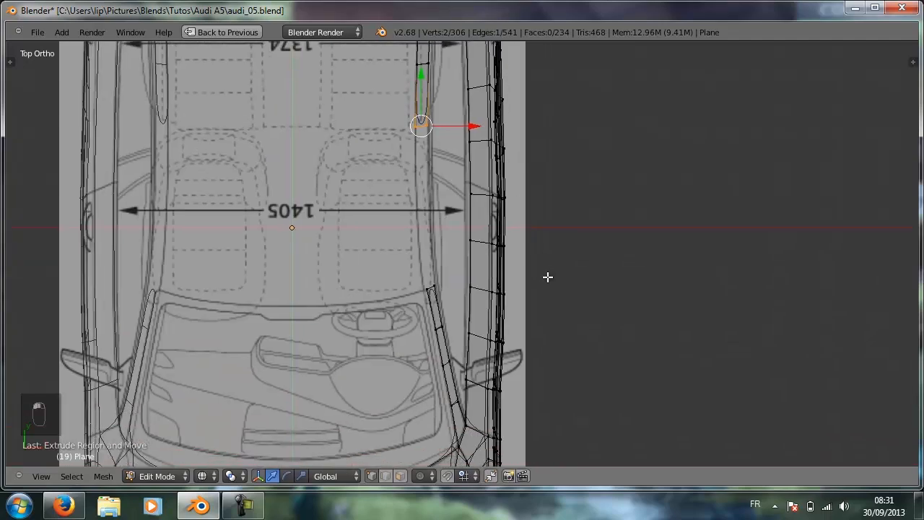
middle_click_drag(547, 277, 541, 258, "shift")
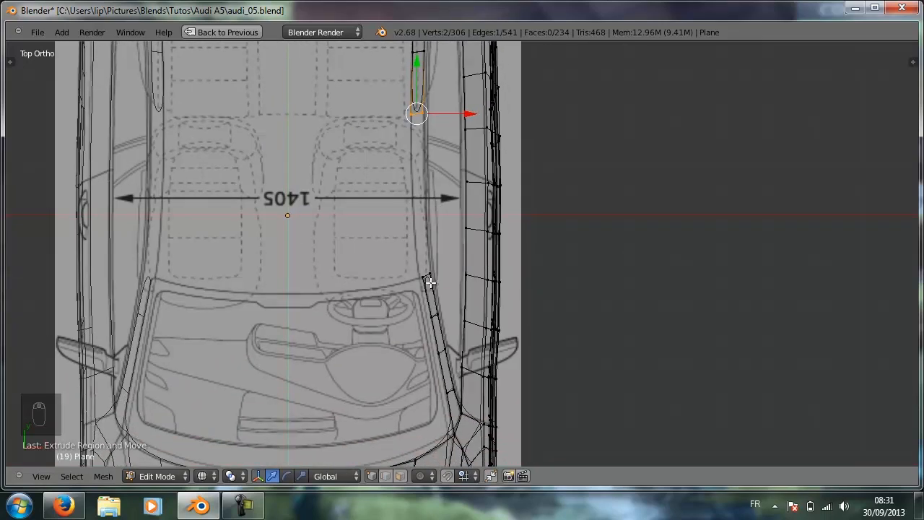
key("e")
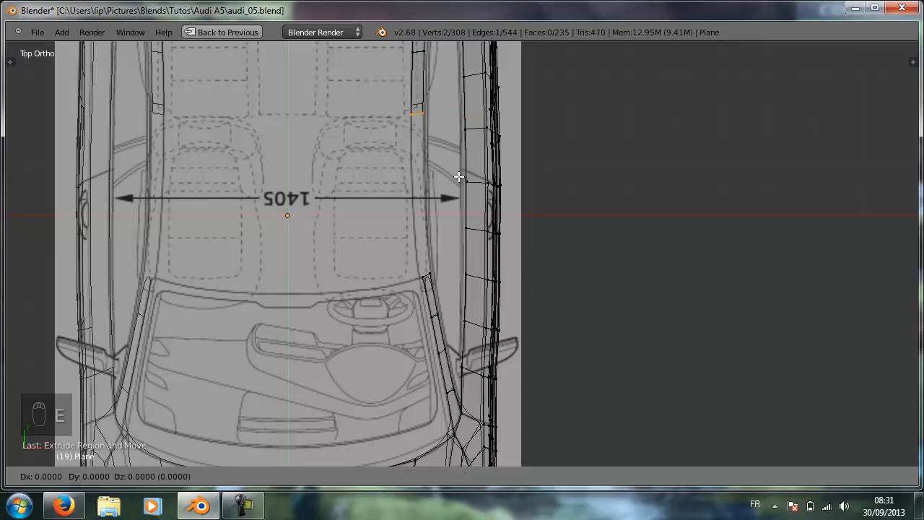
left_click(460, 231)
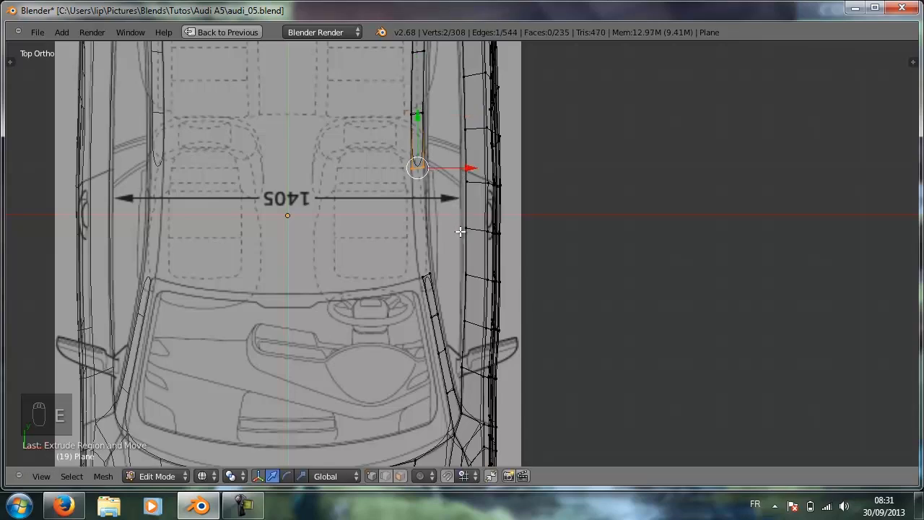
key("e")
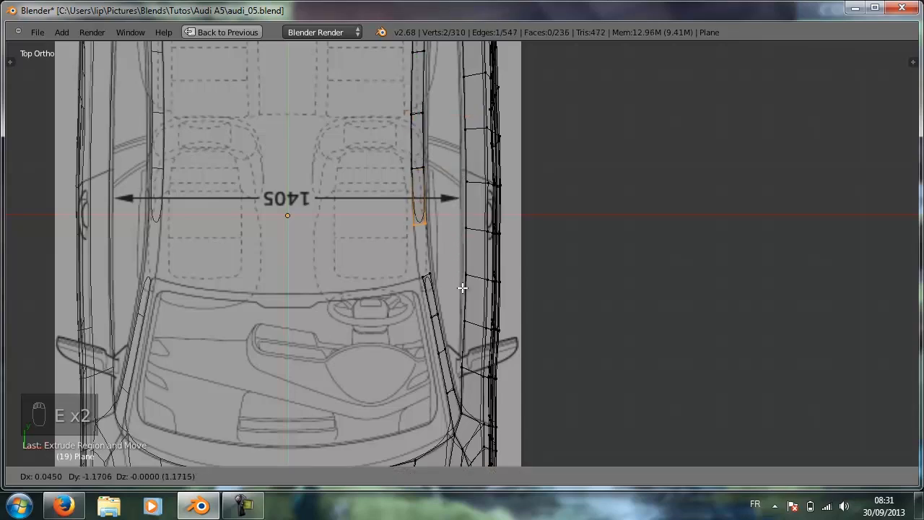
left_click(462, 288)
key("e")
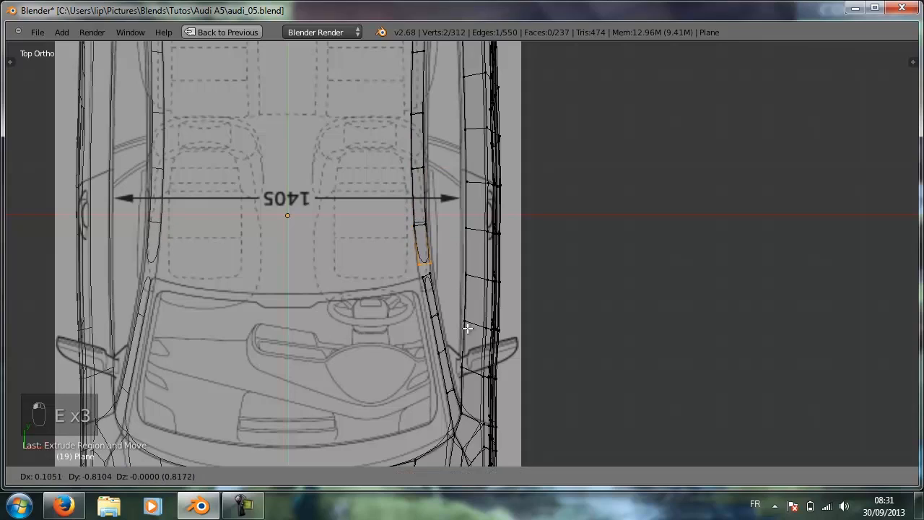
left_click(467, 331)
Merge the outer front vertex of the roof strip onto the outer top vertex of the windshield pillar.
scroll(469, 307, "up", 5)
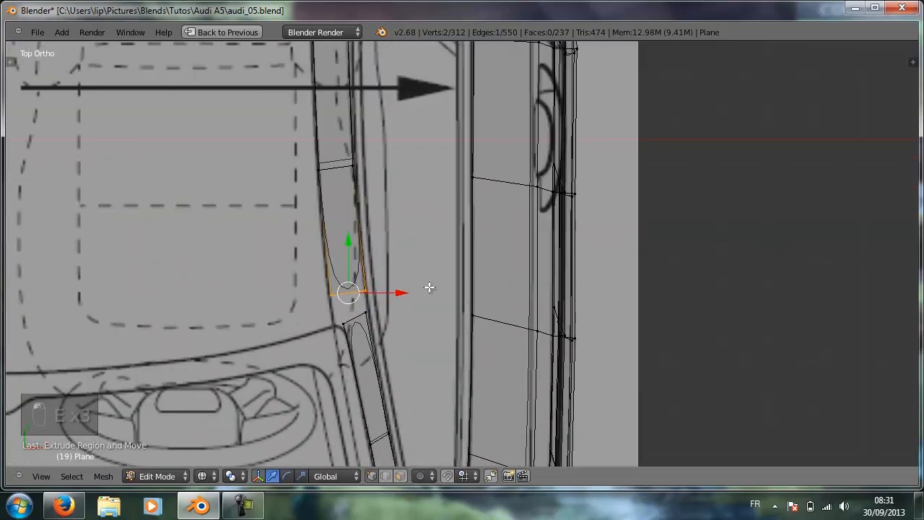
right_click(369, 295)
right_click(367, 314, "shift")
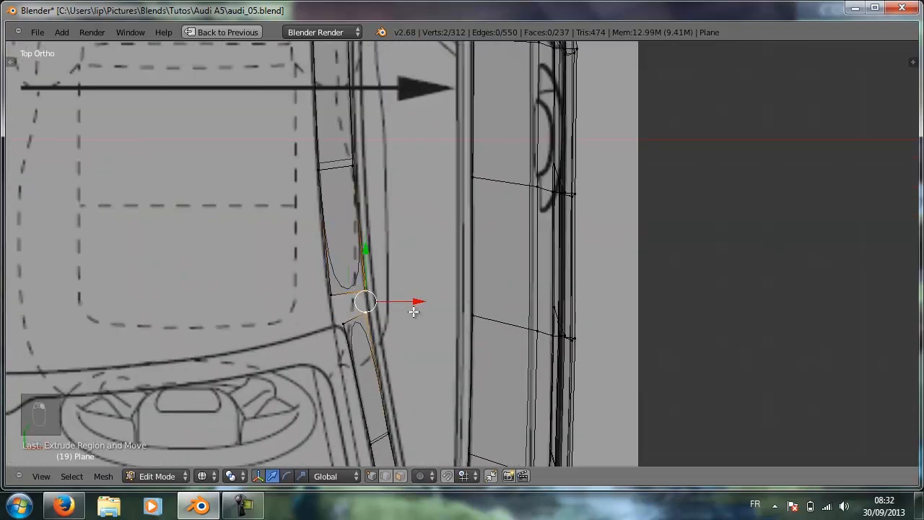
key("alt+m")
left_click(382, 309)
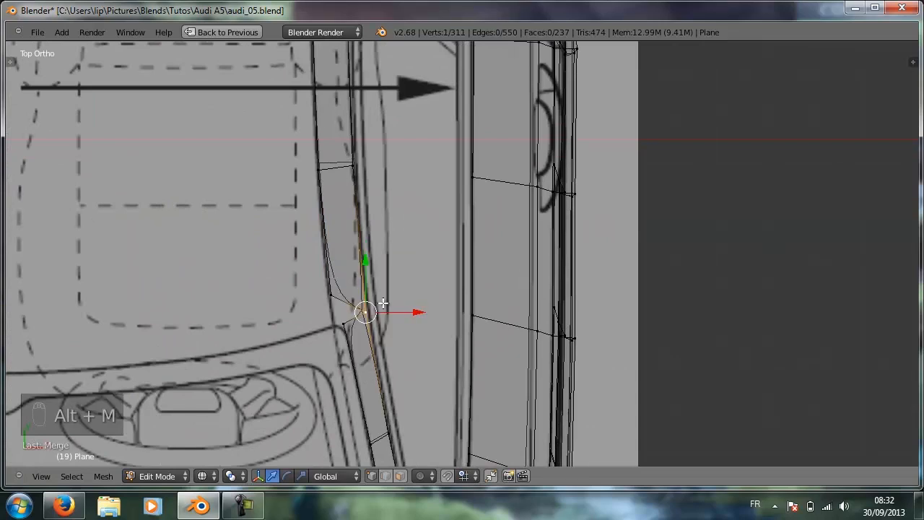
Merge the strip's inner front vertex onto the pillar's inner top vertex and shift the joined vertex along X onto the roof-edge line.
right_click(335, 294)
right_click(347, 322, "shift")
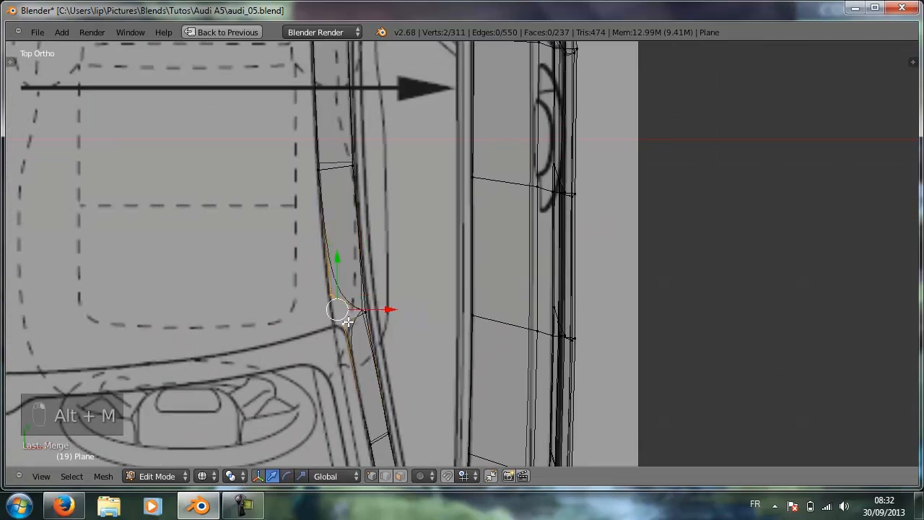
key("alt+m")
left_click(408, 306)
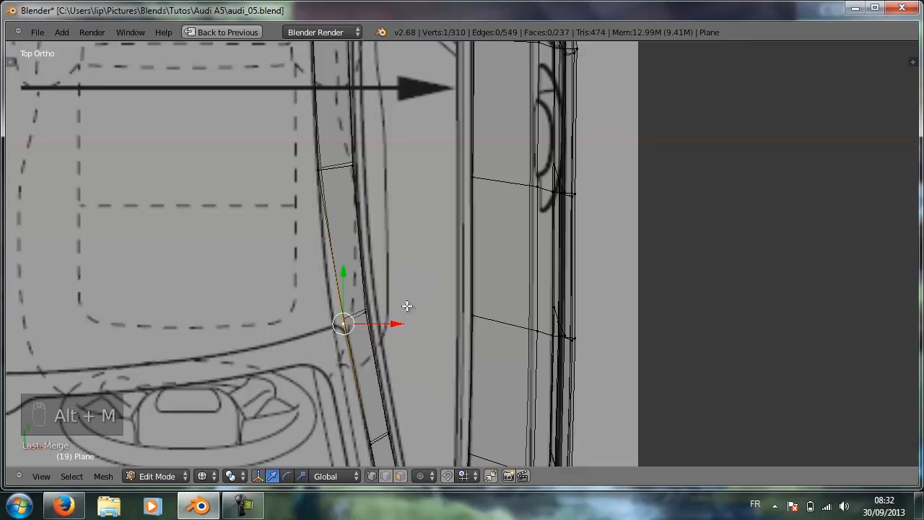
left_click_drag(392, 329, 391, 325)
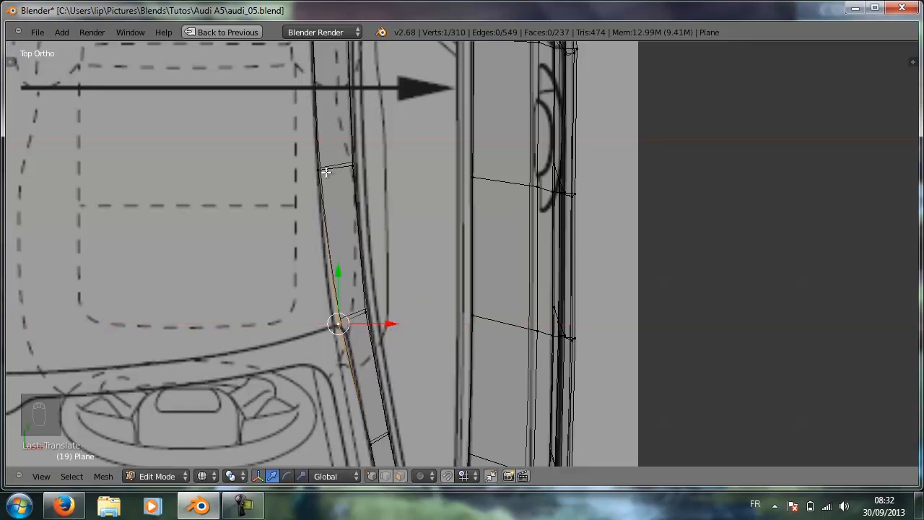
Raise the two vertices of the strip row just behind the windshield pillar along Z to the side blueprint's roof line.
middle_click_drag(448, 310, 339, 224)
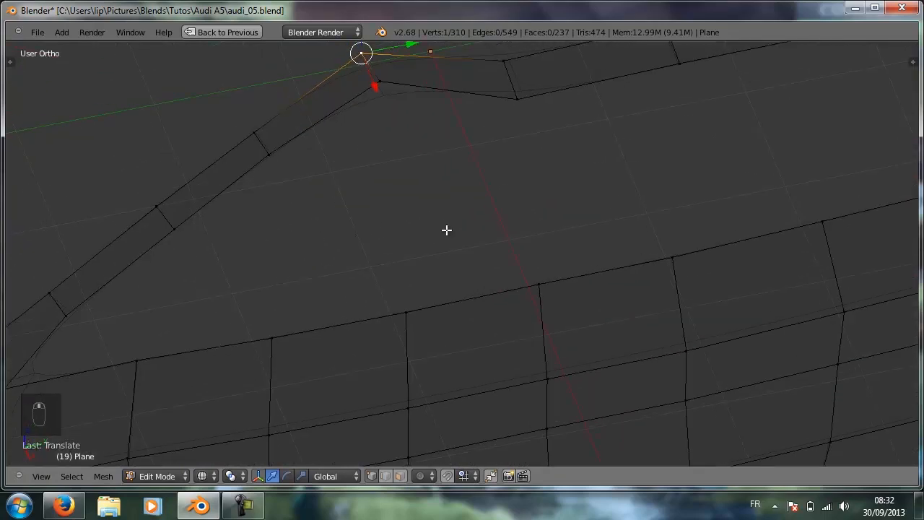
key("KP_3")
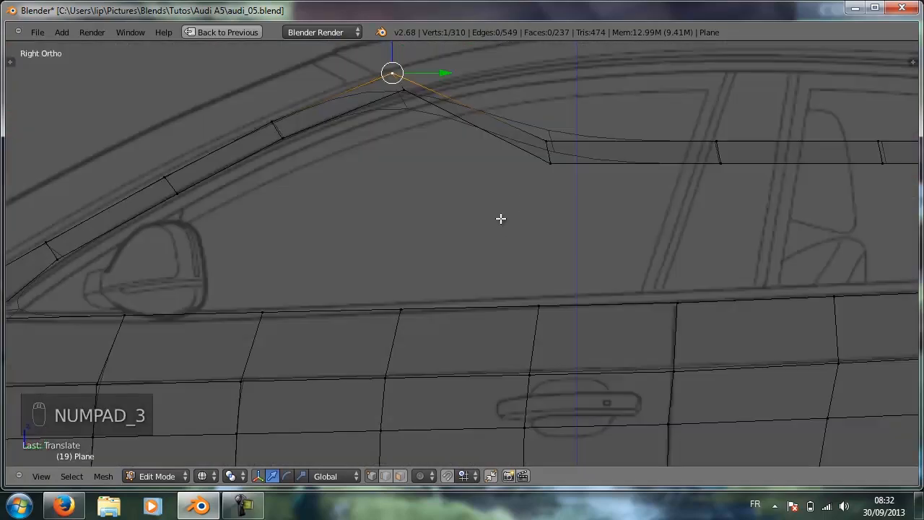
middle_click_drag(585, 187, 411, 293, "shift")
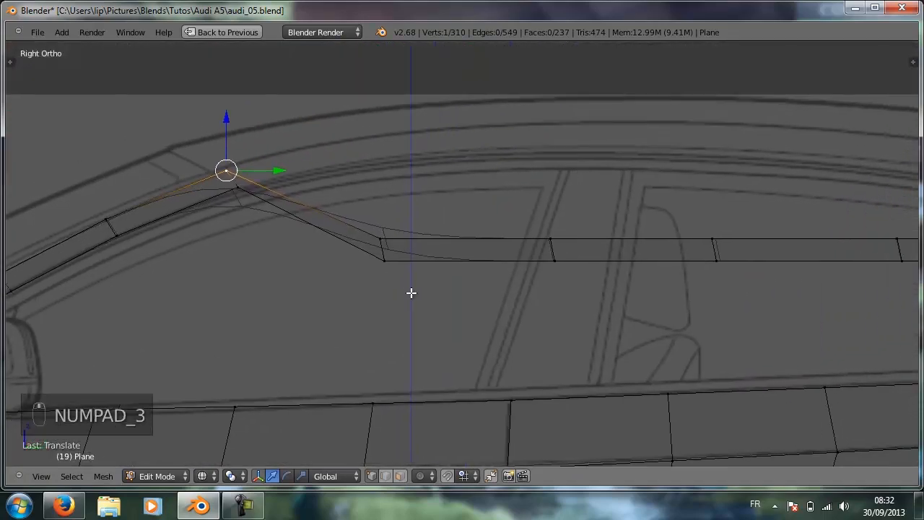
scroll(473, 284, "down", 4)
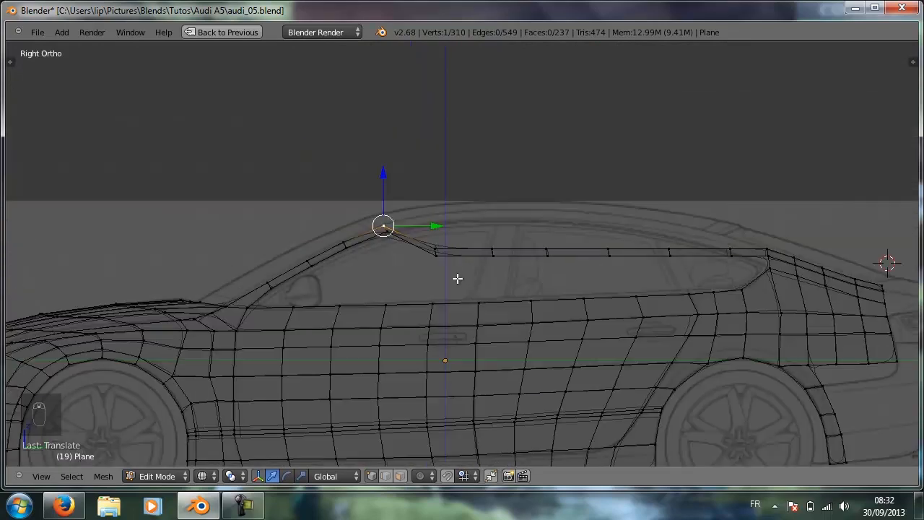
scroll(481, 290, "up", 4)
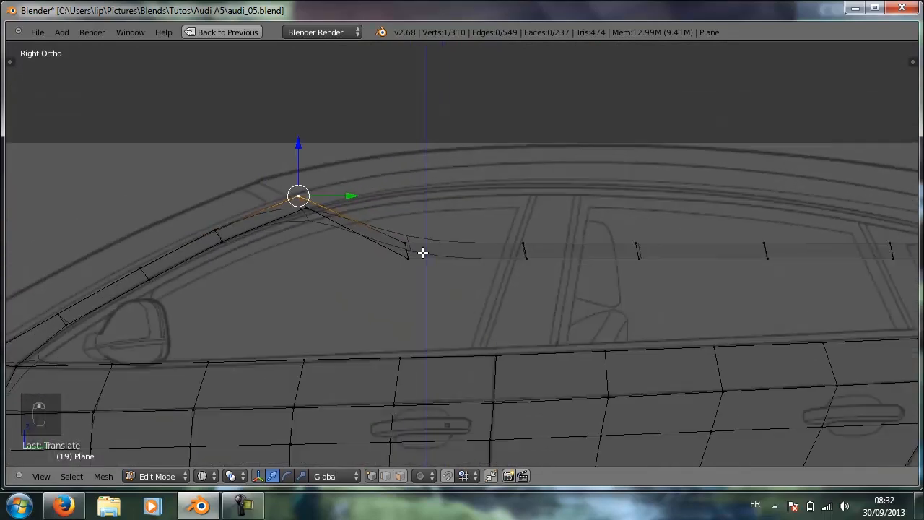
key("b")
left_click_drag(392, 216, 427, 275)
key("a")
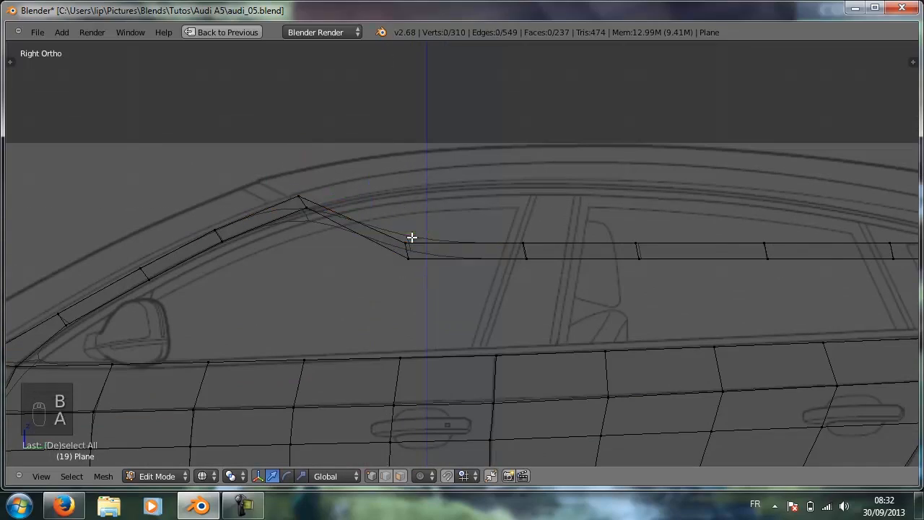
key("b")
left_click_drag(392, 206, 440, 275)
left_click_drag(413, 194, 390, 127)
Adjust the two vertices joining the strip and windshield pillar along Z so they follow the side blueprint's roof curve.
scroll(453, 185, "up", 3)
middle_click_drag(455, 189, 395, 283, "shift")
right_click(130, 246)
left_click_drag(121, 197, 121, 192)
right_click(138, 264)
left_click_drag(138, 223, 138, 223)
Raise the second and third vertex rows of the roof strip, counted from the windshield pillar, along Z to the side blueprint's roof line.
key("a")
key("b")
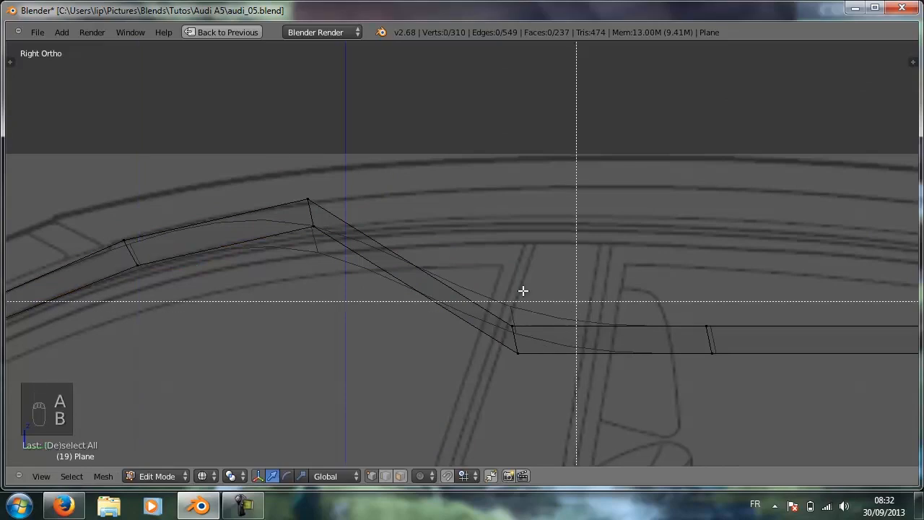
left_click_drag(495, 275, 487, 148)
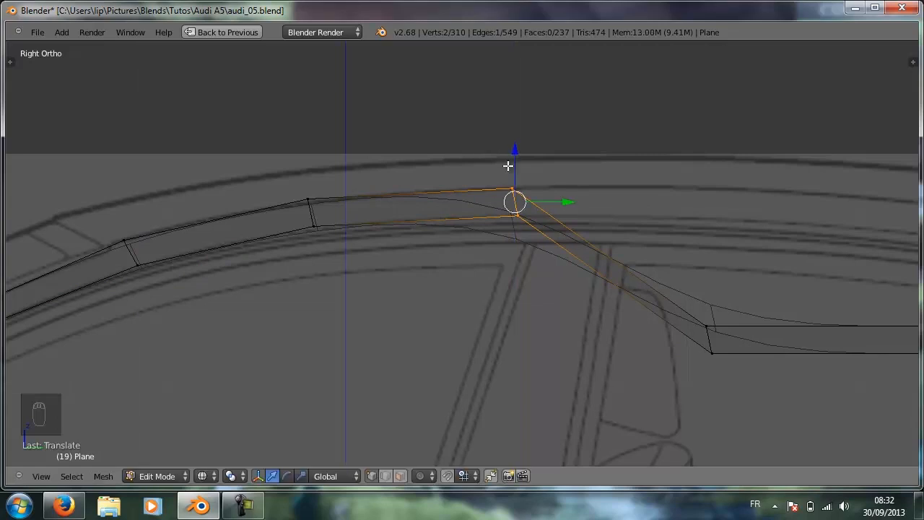
scroll(646, 233, "down", 2)
middle_click_drag(645, 233, 423, 245, "shift")
key("a")
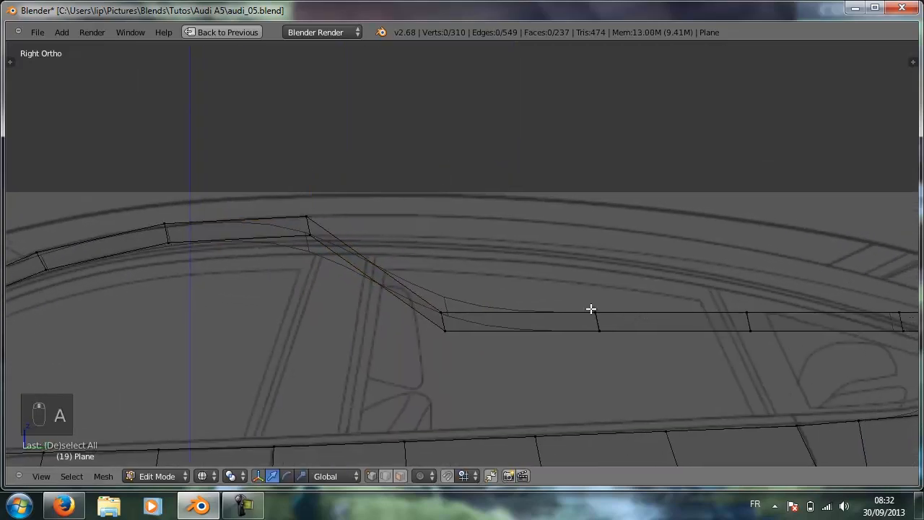
key("b")
left_click_drag(438, 289, 477, 342)
left_click_drag(446, 268, 446, 169)
Raise the fourth vertex row of the roof strip, above the rear part of the side glass, along Z to the blueprint's roof line.
middle_click_drag(571, 284, 423, 267, "shift")
key("a")
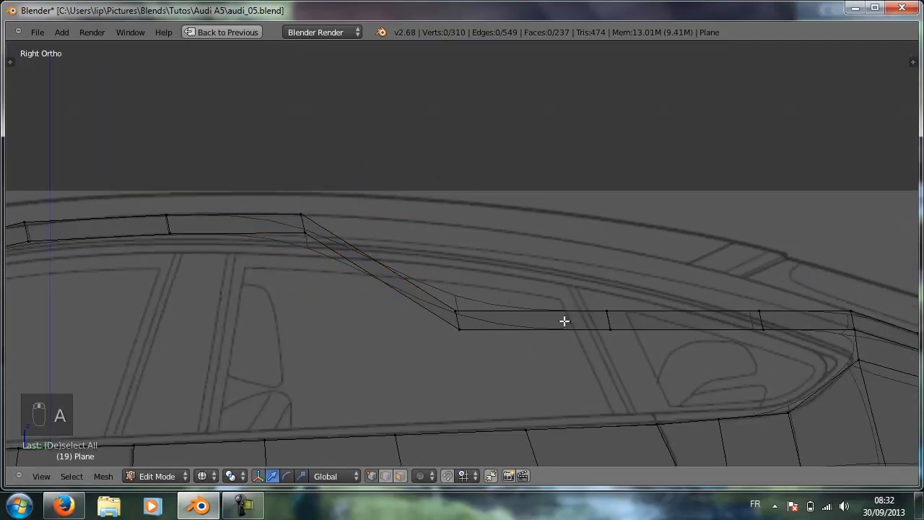
key("b")
left_click_drag(441, 293, 478, 340)
left_click_drag(456, 269, 481, 195)
key("a")
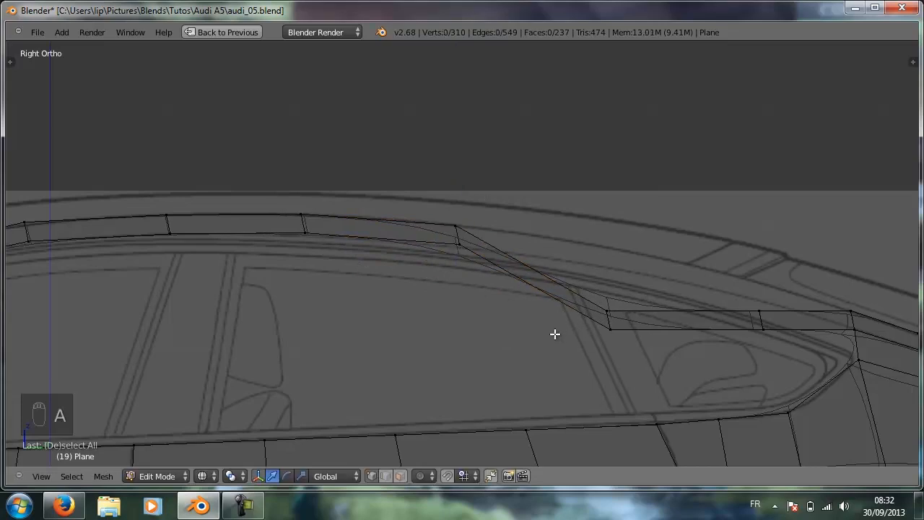
middle_click_drag(561, 347, 404, 355, "shift")
key("a")
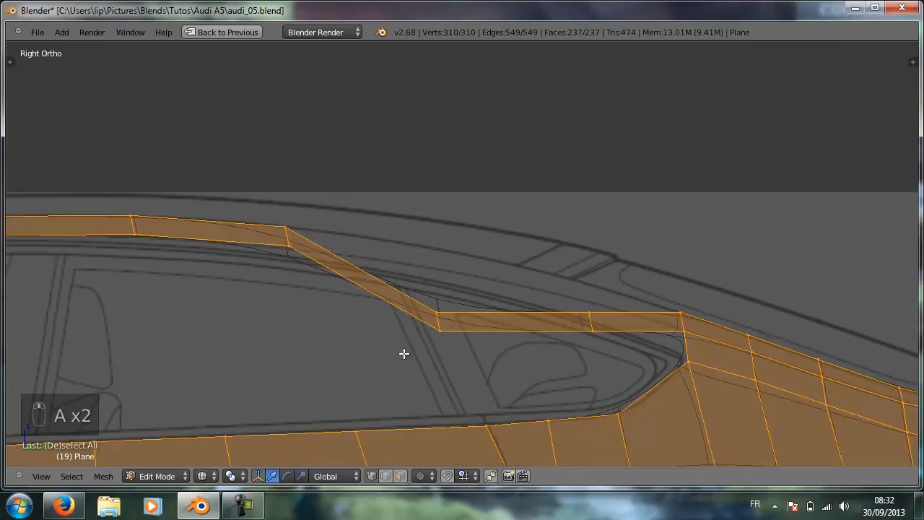
key("b")
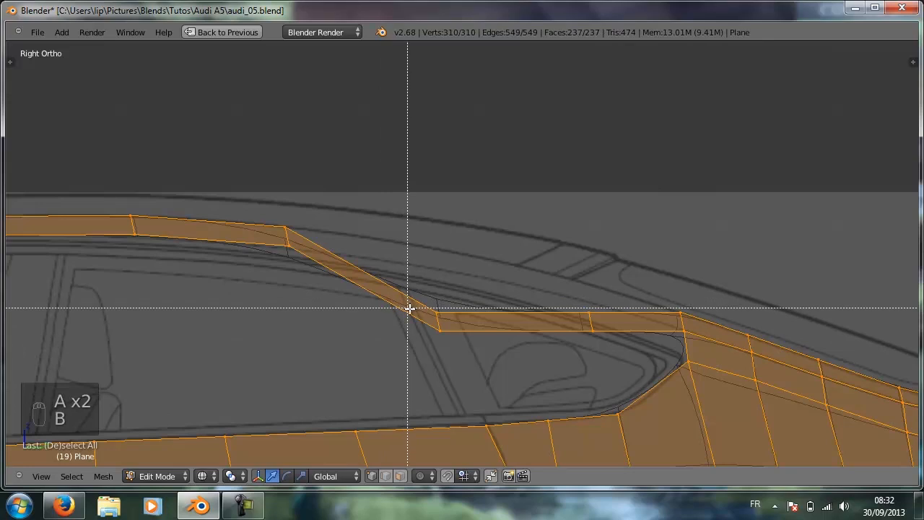
right_click(459, 301)
key("a")
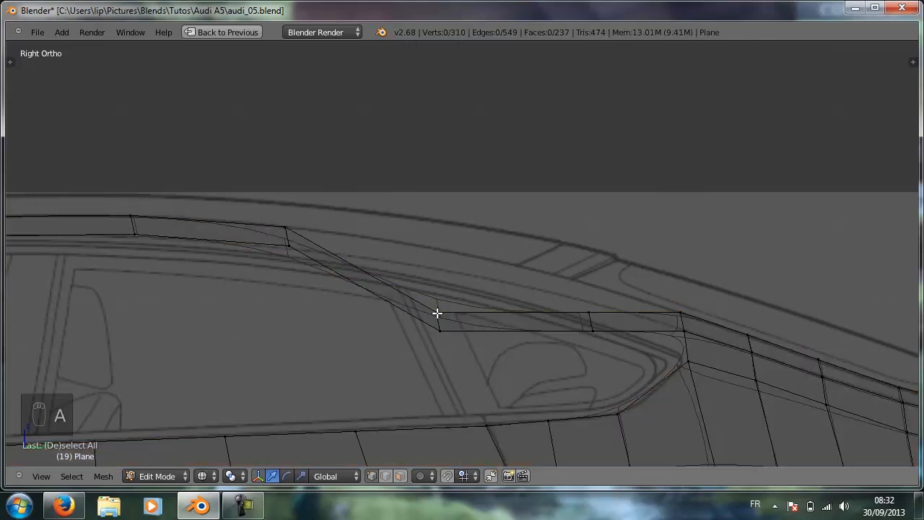
left_click_drag(415, 285, 446, 327)
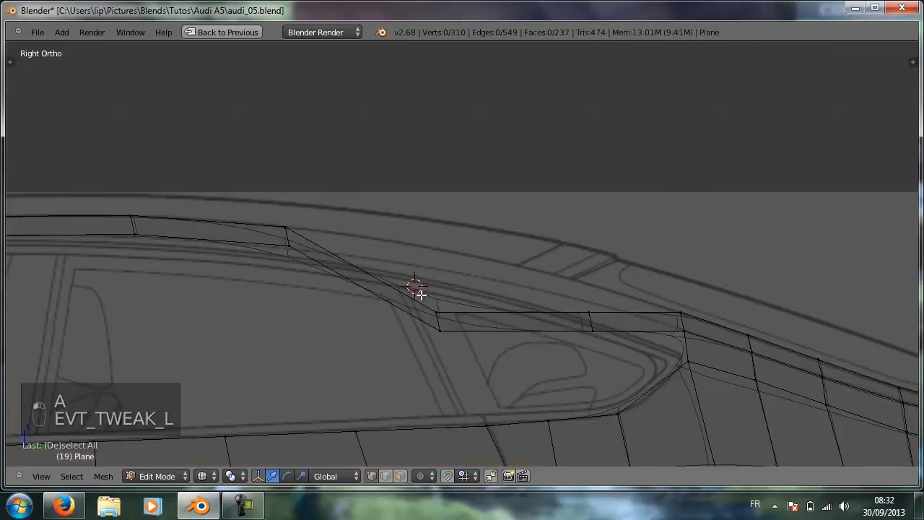
Raise the strip's last two vertex rows, above the rear quarter window, along Z so they follow the blueprint down to the rear pillar.
key("b")
left_click_drag(407, 283, 464, 347)
left_click_drag(437, 278, 447, 214)
key("a")
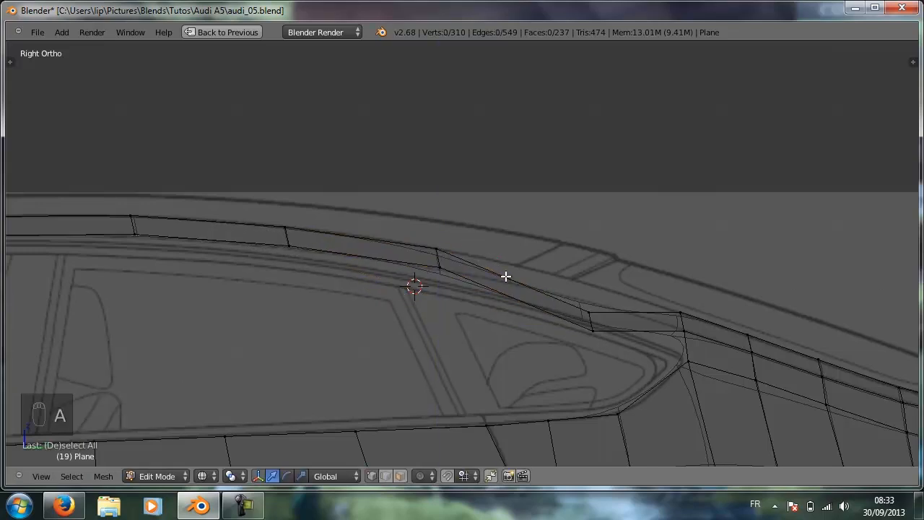
key("b")
left_click_drag(574, 290, 590, 241)
key("a")
Examine the shaded body with the completed roof strip in perspective and from the top in Object Mode.
key("z")
scroll(534, 253, "down", 3)
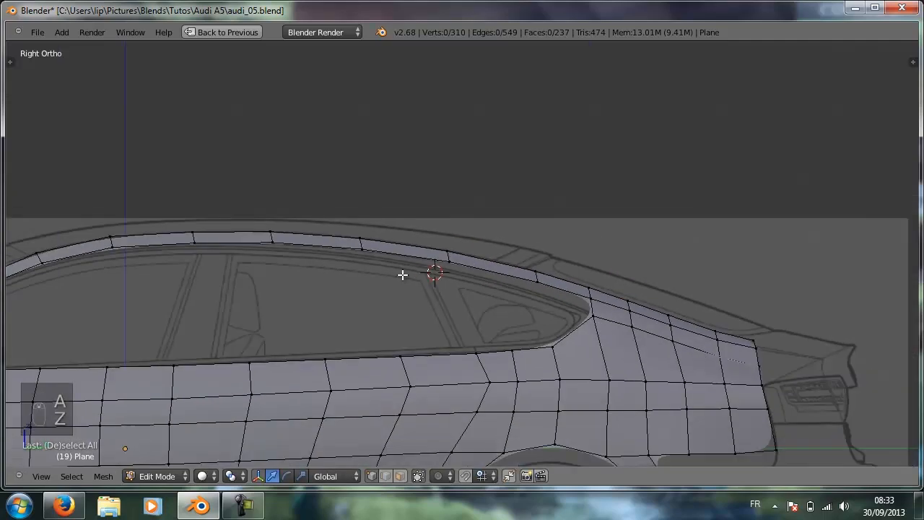
mouse_move(405, 274)
middle_mouse_down()
mouse_move(464, 320)
mouse_move(496, 315)
middle_mouse_up()
scroll(496, 315, "down", 4)
mouse_move(398, 326)
middle_mouse_down()
mouse_move(507, 334)
mouse_move(391, 326)
mouse_move(281, 288)
mouse_move(304, 240)
mouse_move(490, 311)
mouse_move(553, 301)
mouse_move(588, 307)
mouse_move(466, 354)
mouse_move(345, 348)
mouse_move(323, 273)
mouse_move(375, 256)
mouse_move(316, 314)
mouse_move(239, 322)
mouse_move(403, 322)
middle_mouse_up()
key("Tab")
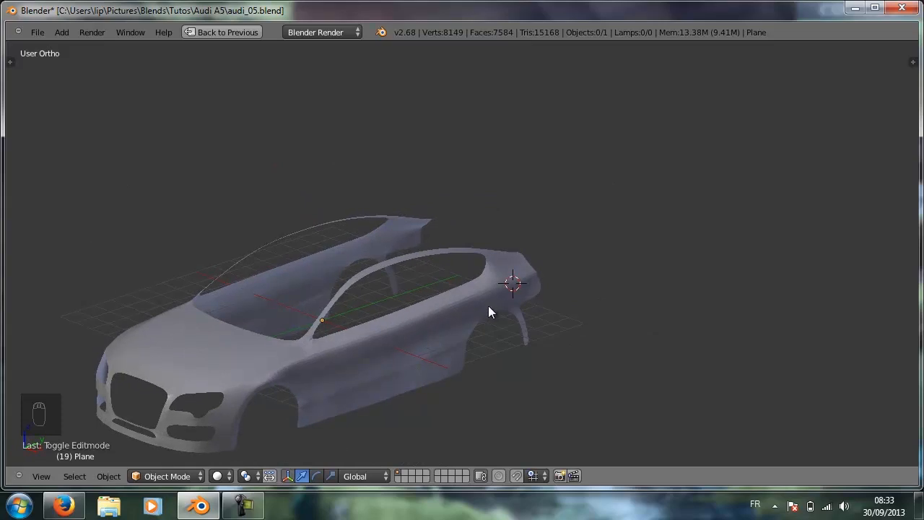
key("KP_7")
scroll(437, 301, "up", 3)
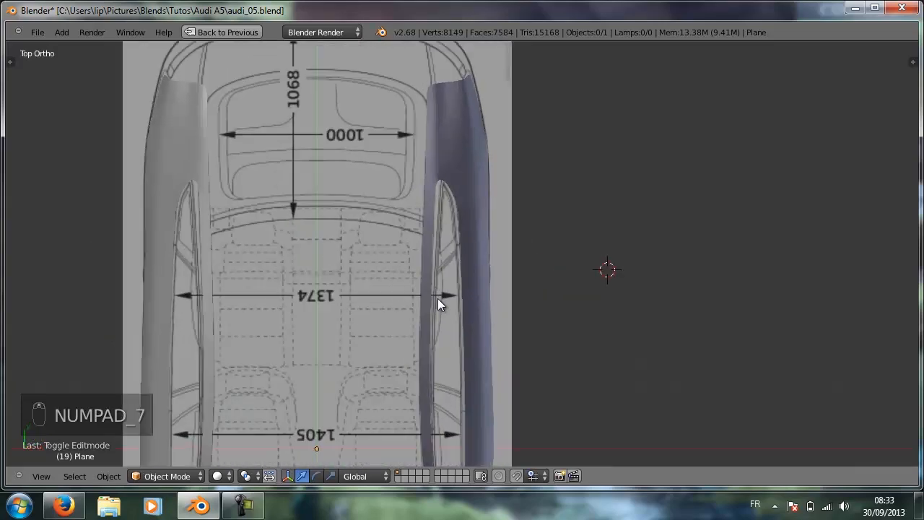
In Edit Mode wireframe from the top, move the roof strip's vertex pair near the rear window forward to the blueprint's front rear-edge curve.
key("Tab")
scroll(430, 295, "down", 3)
scroll(425, 295, "up", 5)
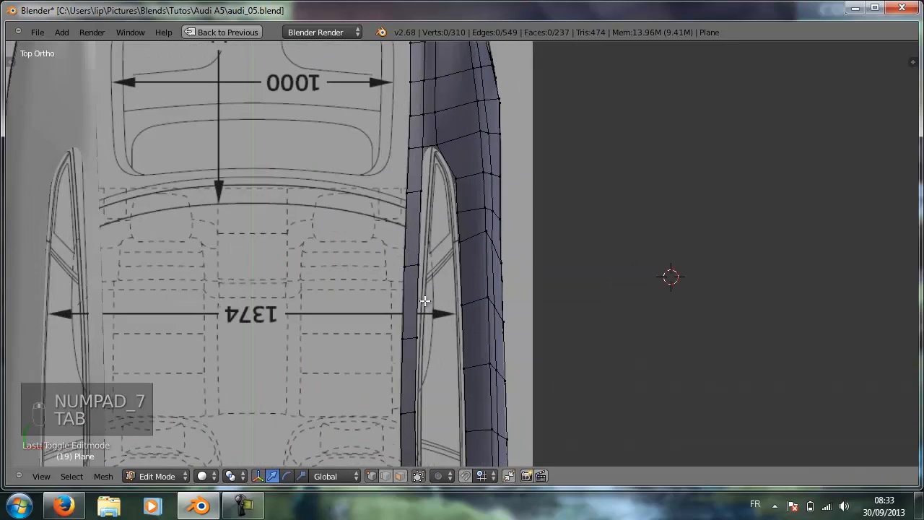
scroll(426, 248, "up", 2)
scroll(415, 274, "down", 3)
key("z")
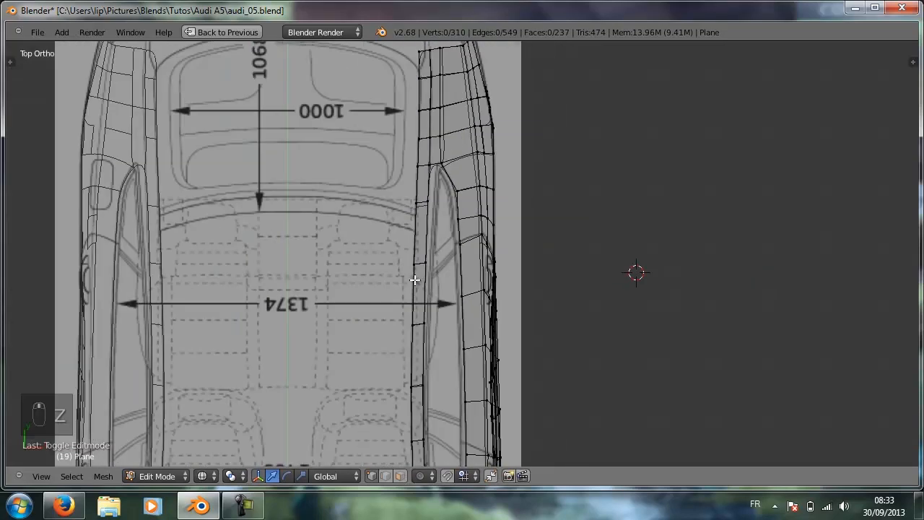
middle_click_drag(425, 300, 443, 228, "shift")
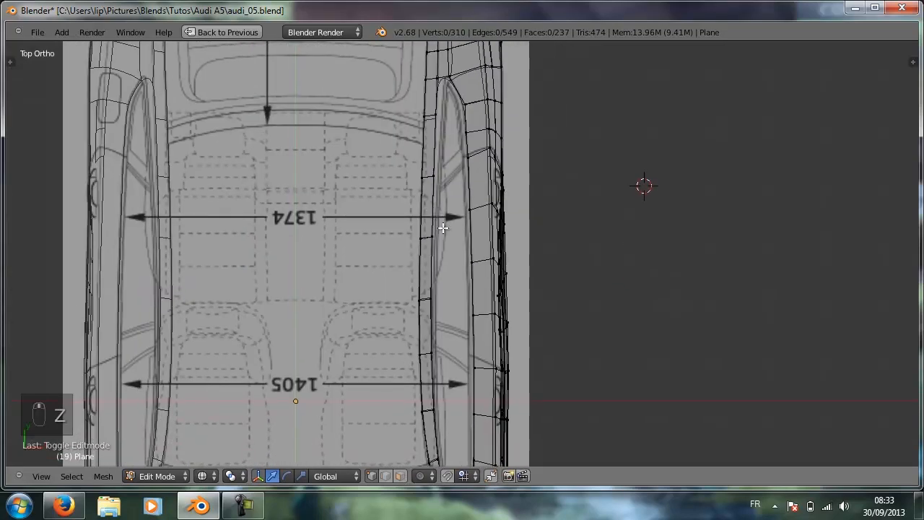
right_click(435, 115, "shift")
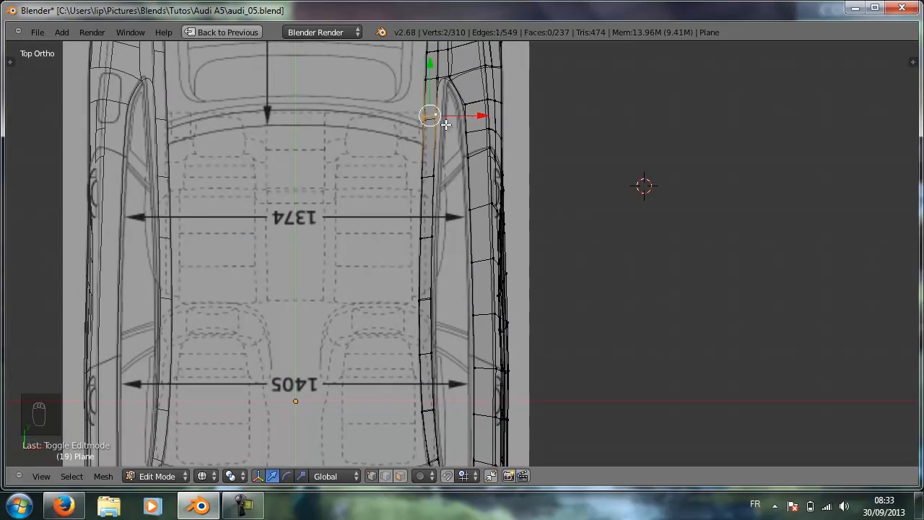
key("g")
left_click(445, 152)
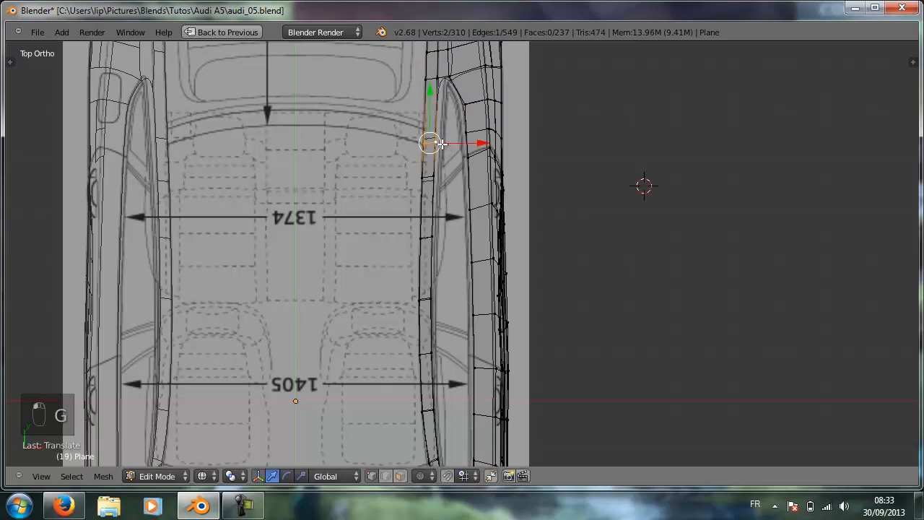
Move the outer vertex of that pair slightly forward along Y so the cross edge continues the blueprint curve's slope.
right_click(454, 139)
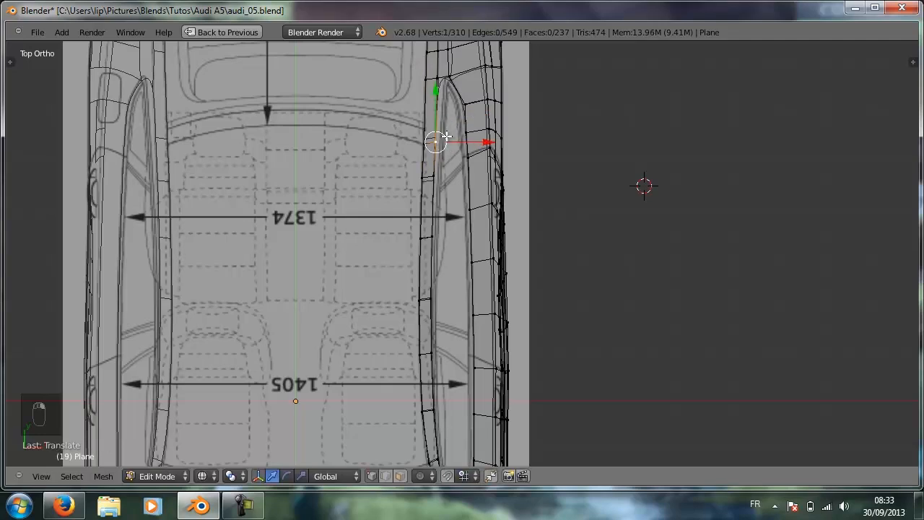
scroll(498, 149, "up", 5)
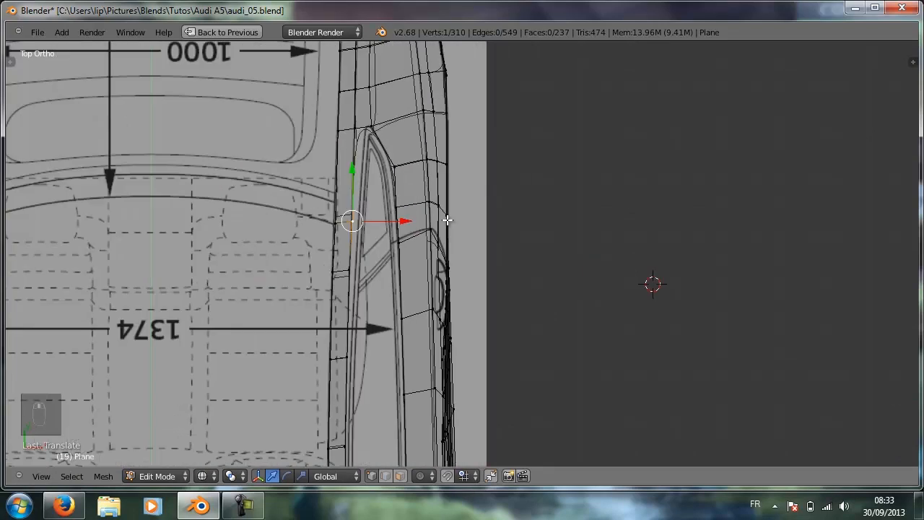
middle_click_drag(490, 160, 534, 311, "shift")
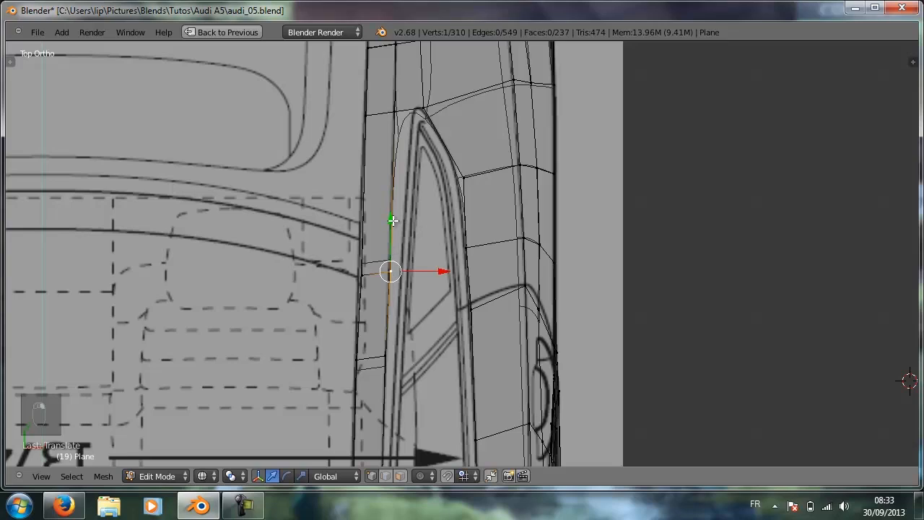
key("g")
key("y")
left_click_drag(393, 231, 392, 231)
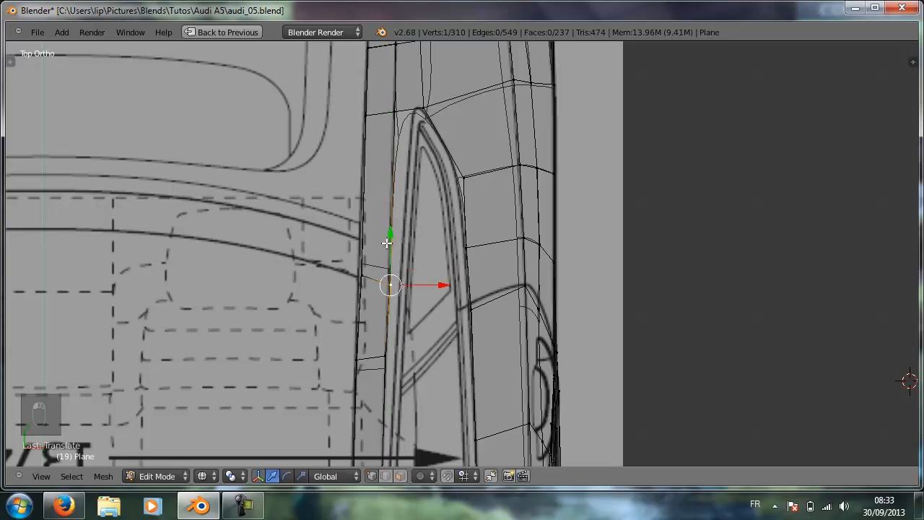
Move the vertex pair back to the blueprint's next rear-edge curve, and adjust its outer vertex along Y.
middle_click_drag(385, 245, 431, 150, "shift")
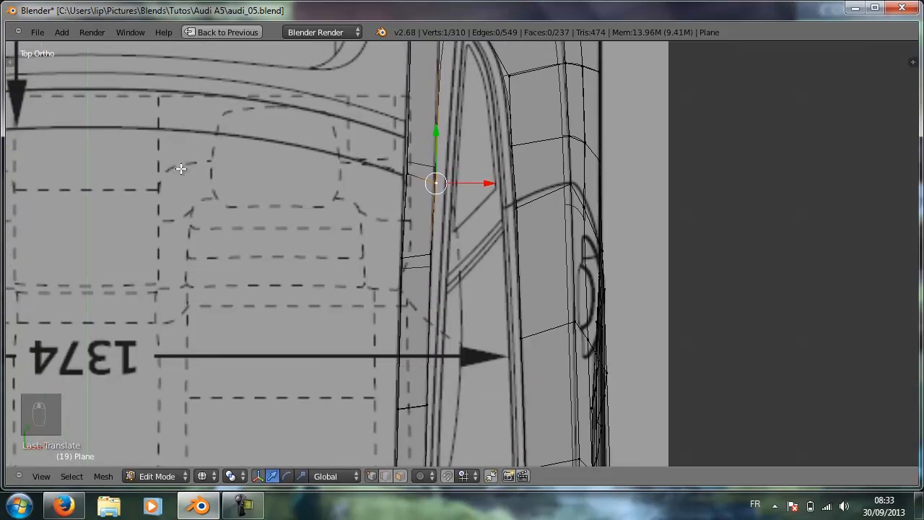
middle_click_drag(180, 169, 247, 286, "shift")
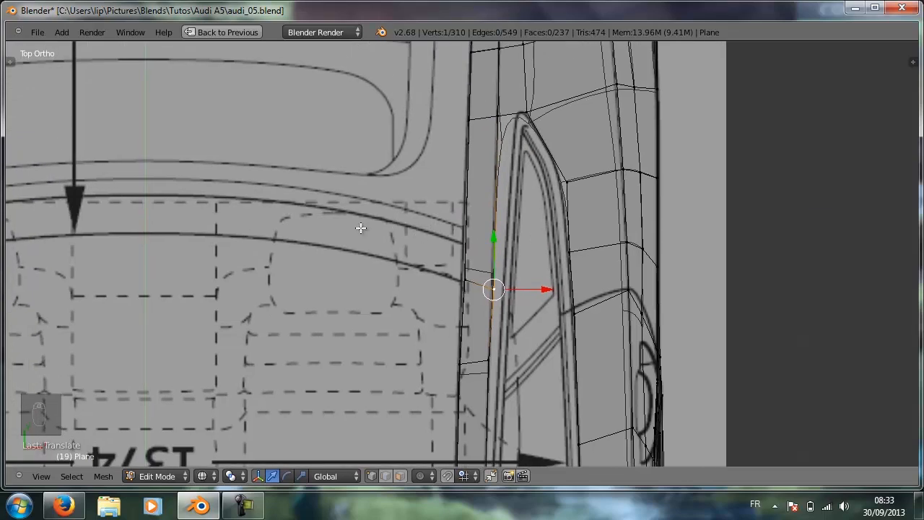
right_click(466, 282, "shift")
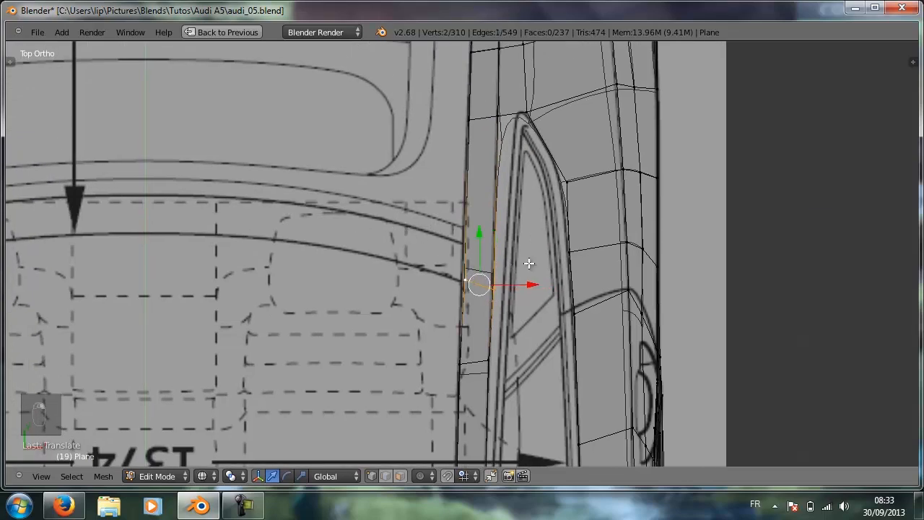
key("g")
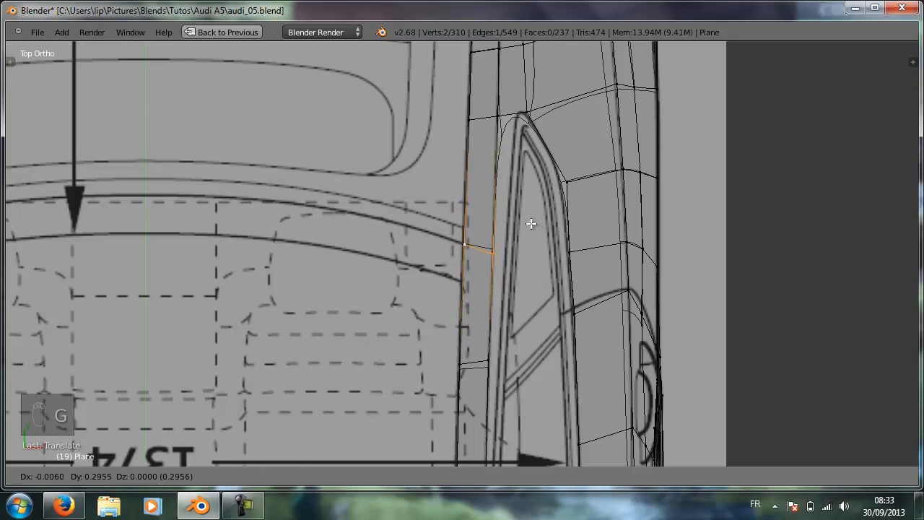
left_click(530, 222)
right_click(493, 248)
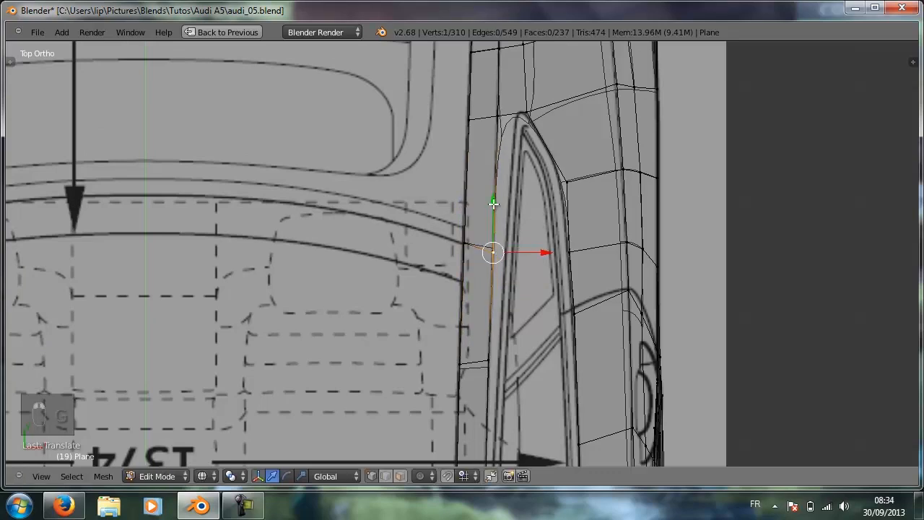
key("g")
key("y")
left_click(493, 195)
Extrude the seven inner-edge vertices of the roof strip, from windshield corner to rear window, across to the car's centre line.
scroll(469, 242, "down", 2)
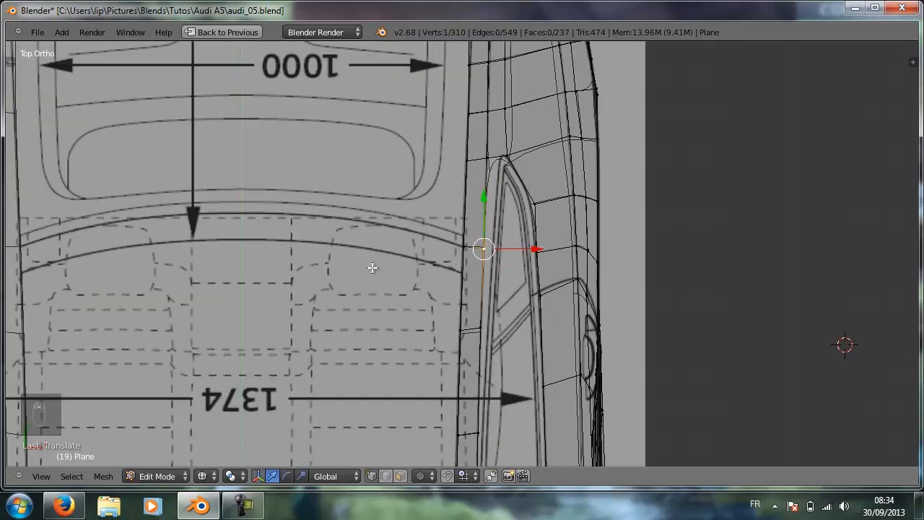
middle_click_drag(371, 268, 418, 257, "shift")
scroll(508, 233, "down", 3)
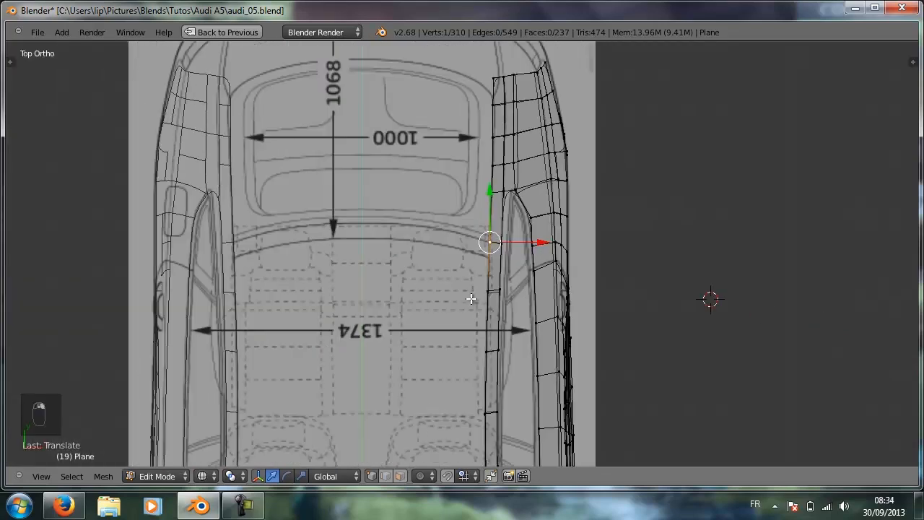
middle_click_drag(472, 295, 499, 84, "shift")
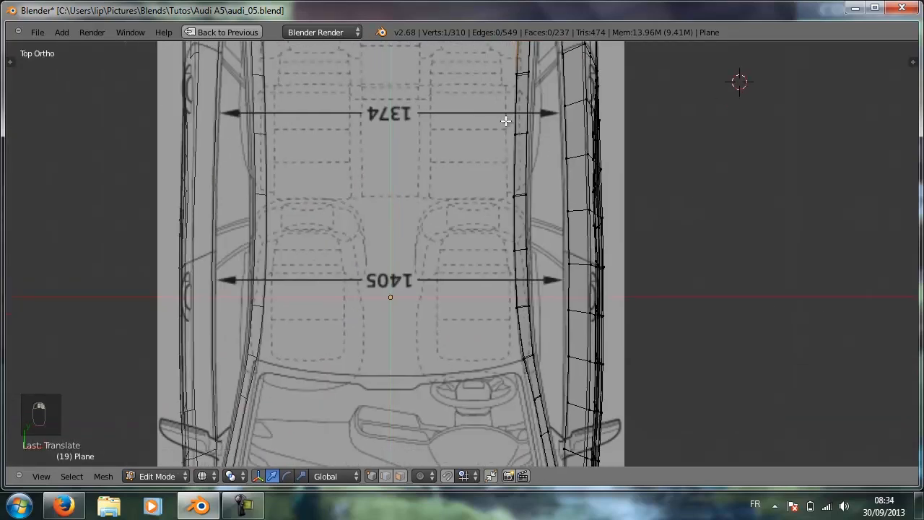
right_click(524, 348, "shift")
right_click(516, 308, "shift")
right_click(515, 251, "shift")
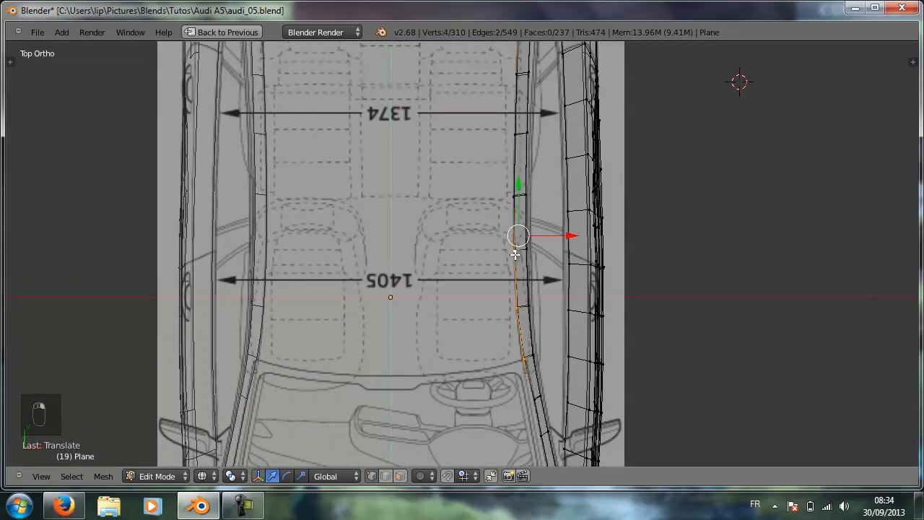
right_click(514, 196, "shift")
right_click(514, 143, "shift")
right_click(509, 79, "shift")
scroll(572, 133, "down", 2)
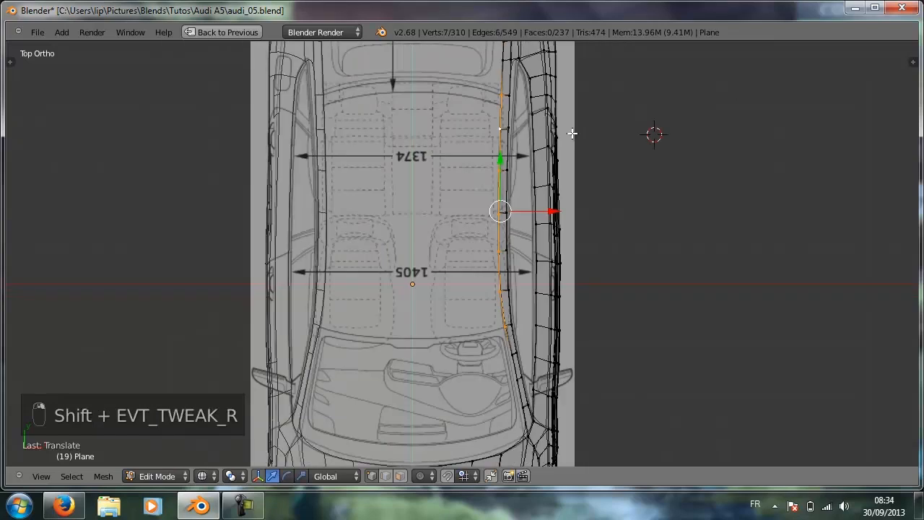
scroll(570, 159, "up", 3)
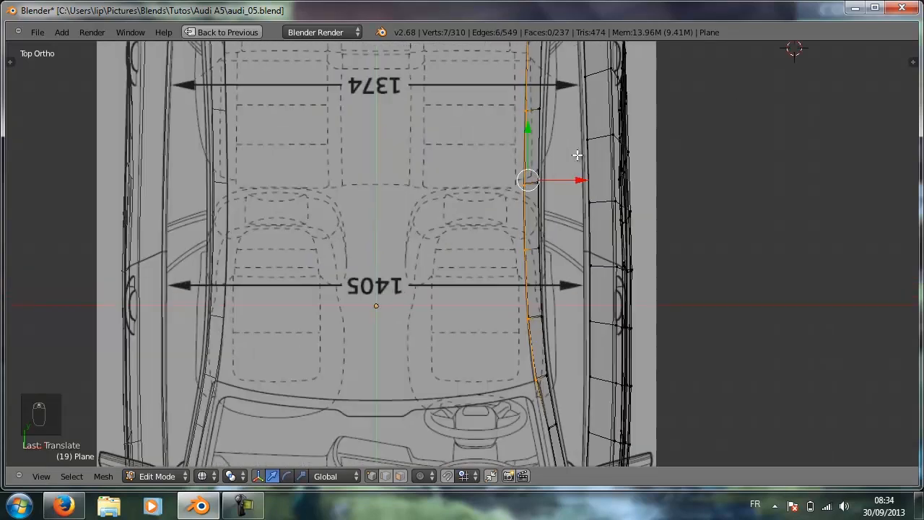
scroll(610, 169, "down", 2)
key("e")
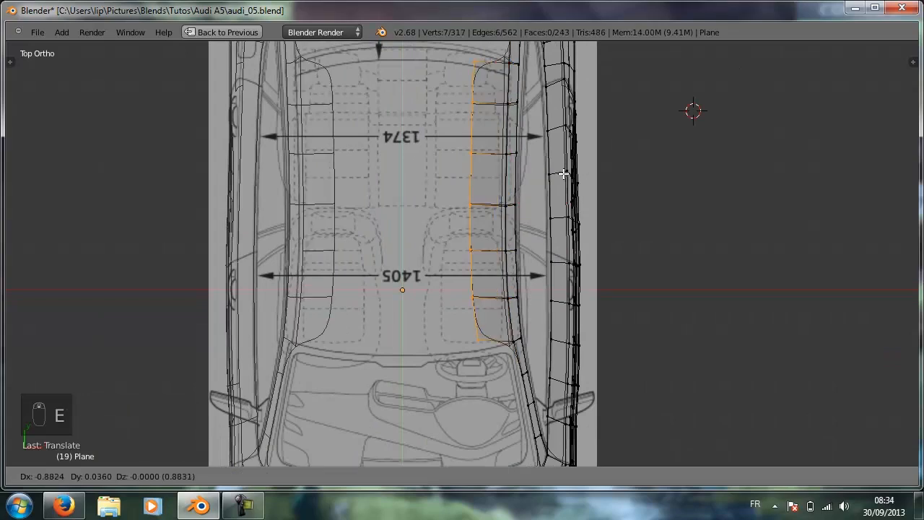
left_click(473, 171)
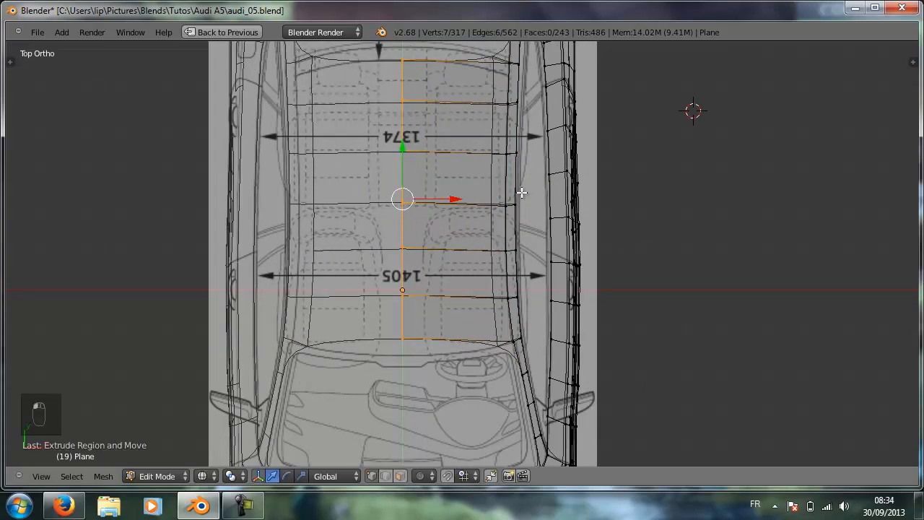
Add two evenly spaced lengthwise loop cuts to the new roof panel in shaded view.
middle_click_drag(645, 290, 619, 243)
key("z")
mouse_move(629, 293)
middle_mouse_down()
mouse_move(627, 195)
mouse_move(665, 198)
mouse_move(689, 253)
mouse_move(575, 254)
mouse_move(385, 209)
mouse_move(349, 173)
mouse_move(313, 190)
mouse_move(493, 183)
mouse_move(585, 241)
mouse_move(640, 180)
mouse_move(514, 266)
mouse_move(657, 252)
middle_mouse_up()
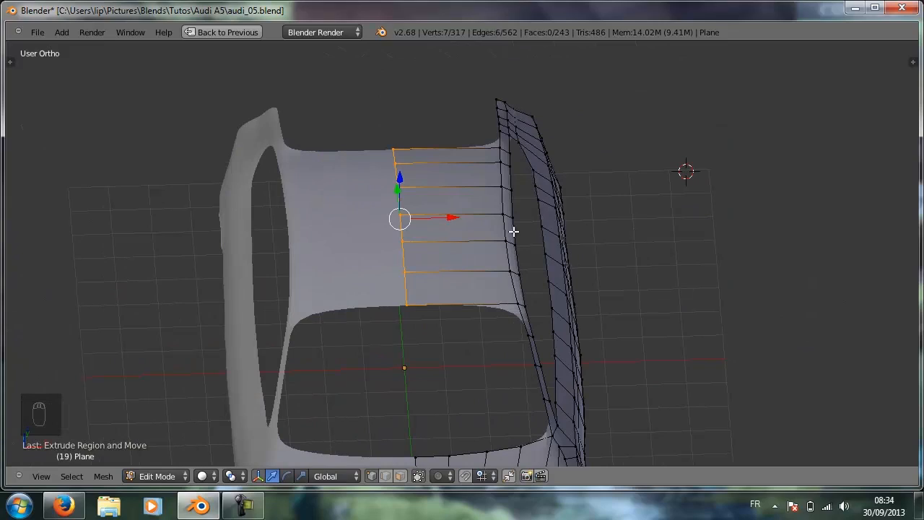
key("a")
key("ctrl+r")
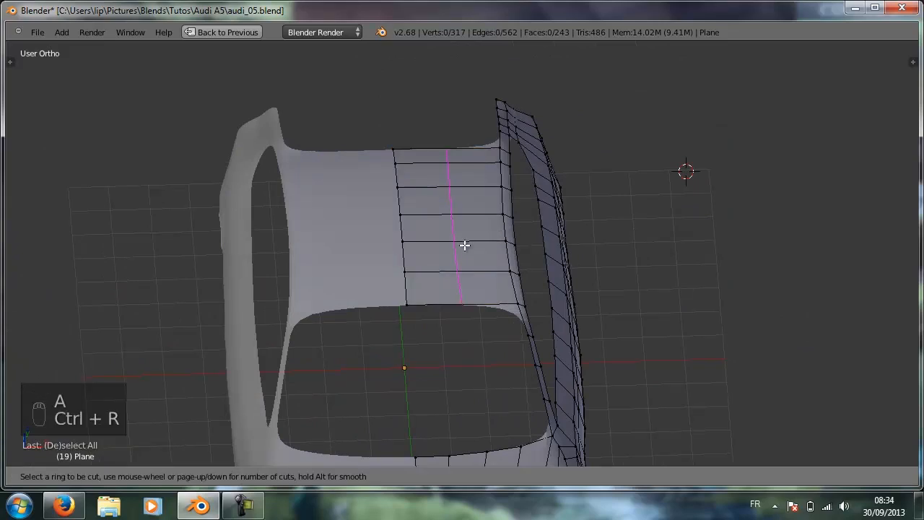
scroll(464, 246, "up", 1)
left_click(464, 245)
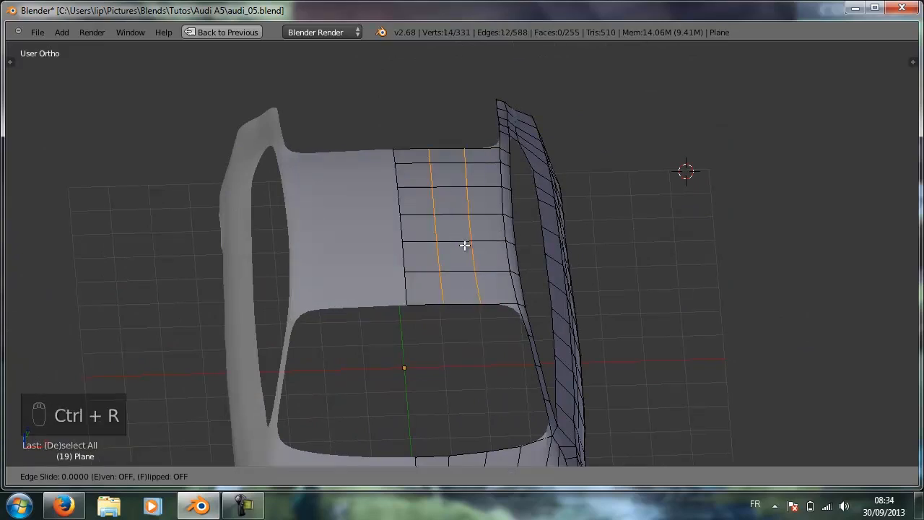
left_click(464, 255)
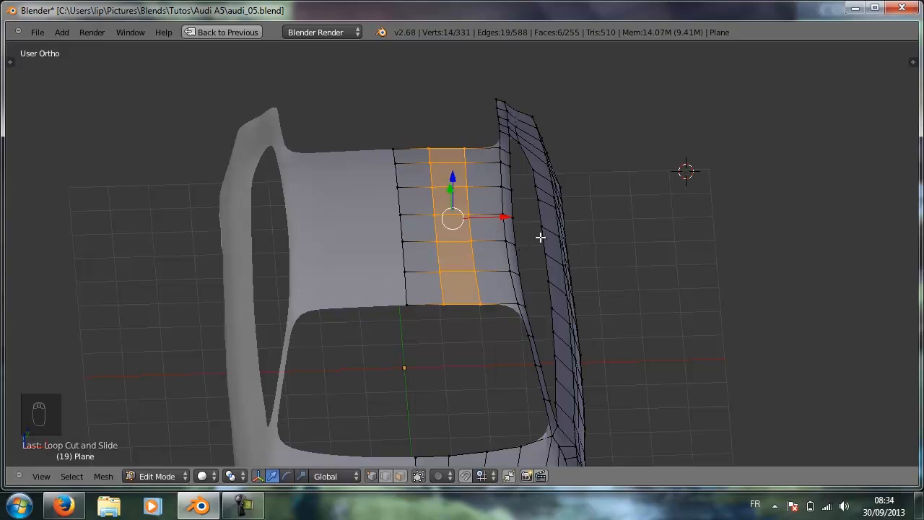
key("a")
From the top, move the outer loop's vertex on the roof's front edge forward along Y to the windshield's upper line.
scroll(482, 234, "up", 3)
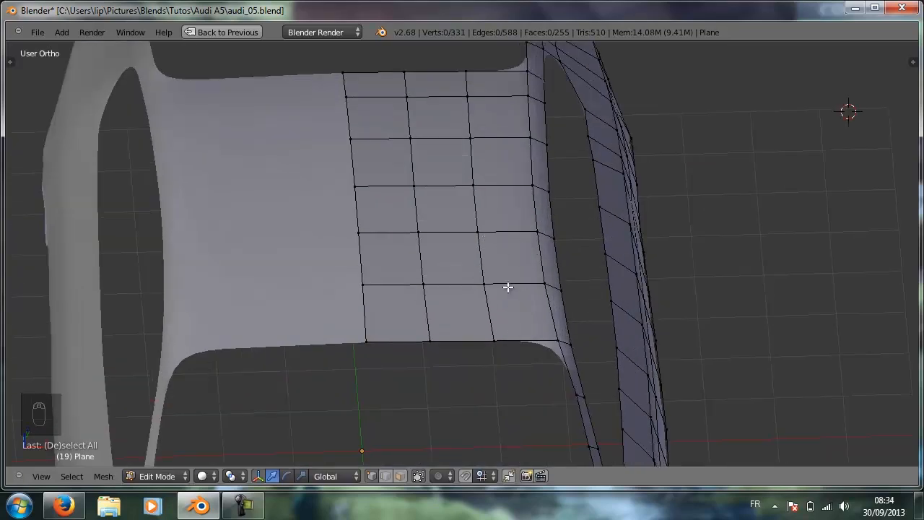
key("KP_7")
scroll(490, 379, "down", 1)
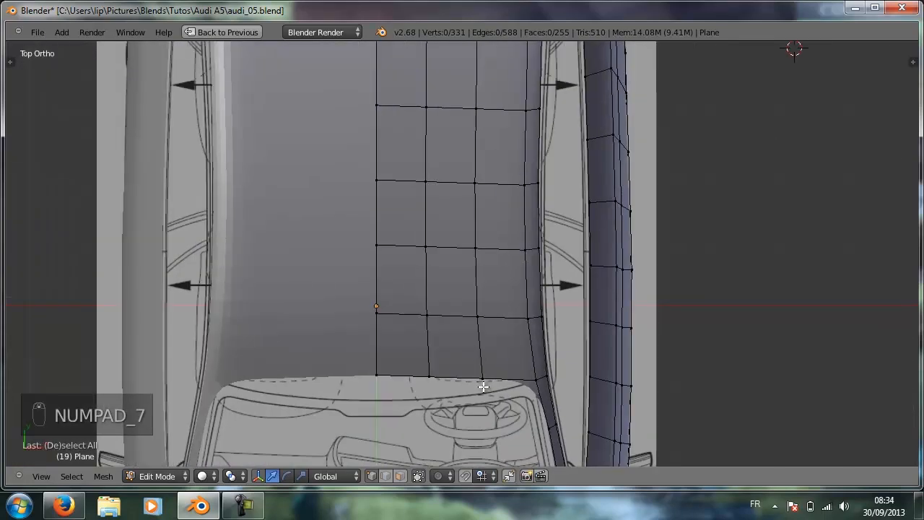
middle_click_drag(483, 386, 480, 221, "shift")
right_click(482, 249)
left_click_drag(482, 204, 478, 216)
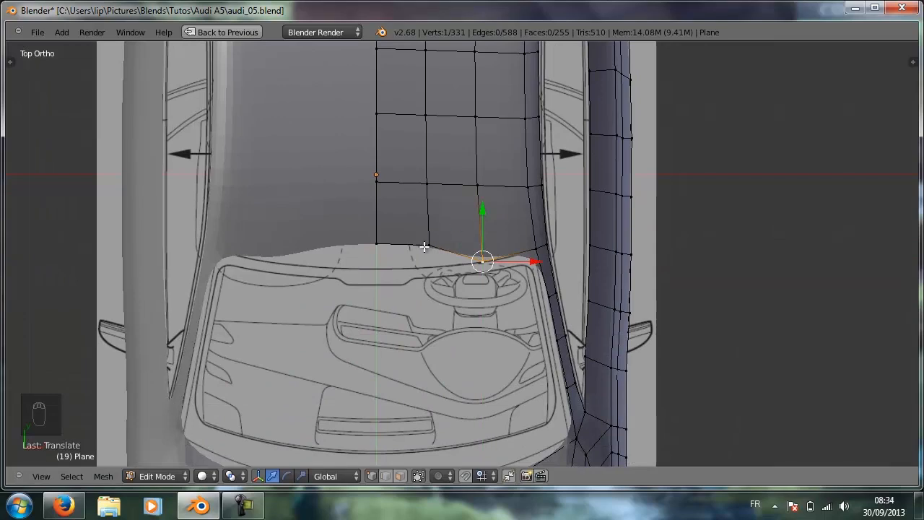
Move the inner loop's and centre line's front-edge vertices forward along Y to follow the blueprint's upper windshield curve.
right_click_drag(425, 245, 436, 205)
right_click(424, 218)
left_click_drag(430, 194, 431, 215)
left_click(431, 214)
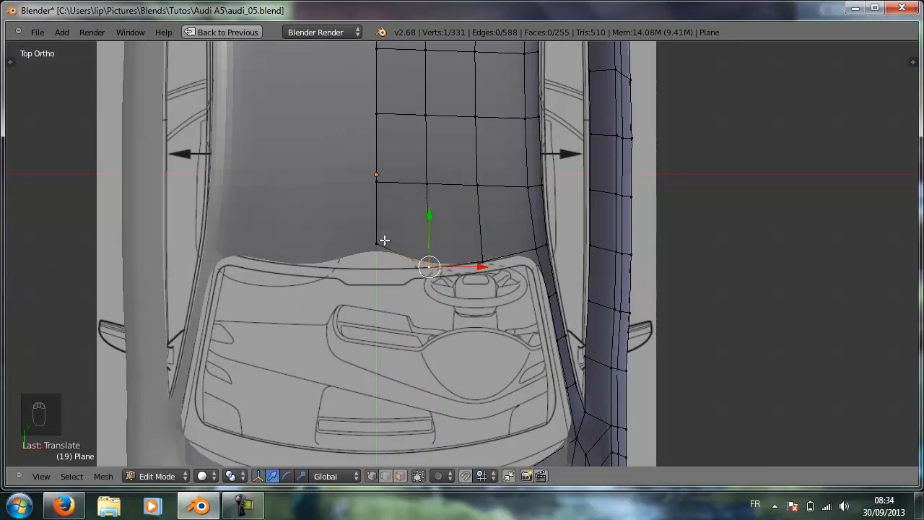
right_click(376, 243)
key("g")
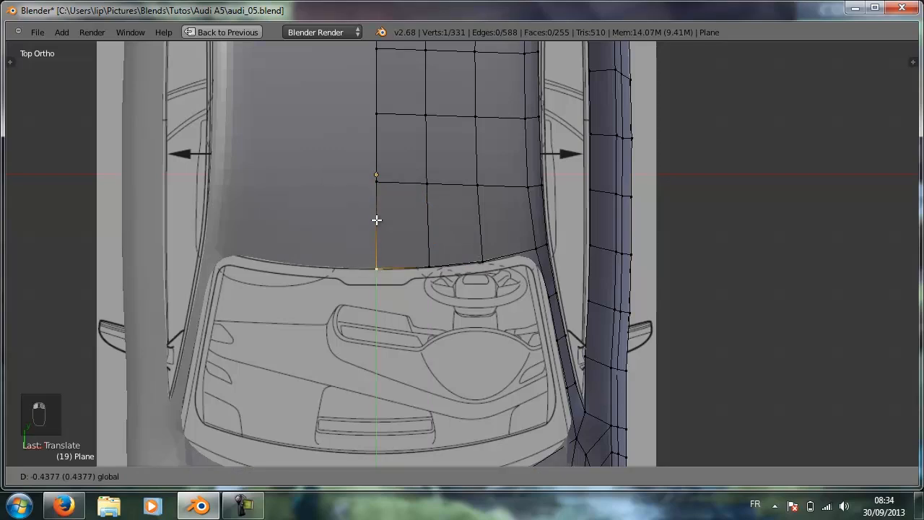
left_click(379, 218)
In wireframe top view, move the outer loop's vertex on the roof's rear edge rearward to the rear window's upper line.
key("z")
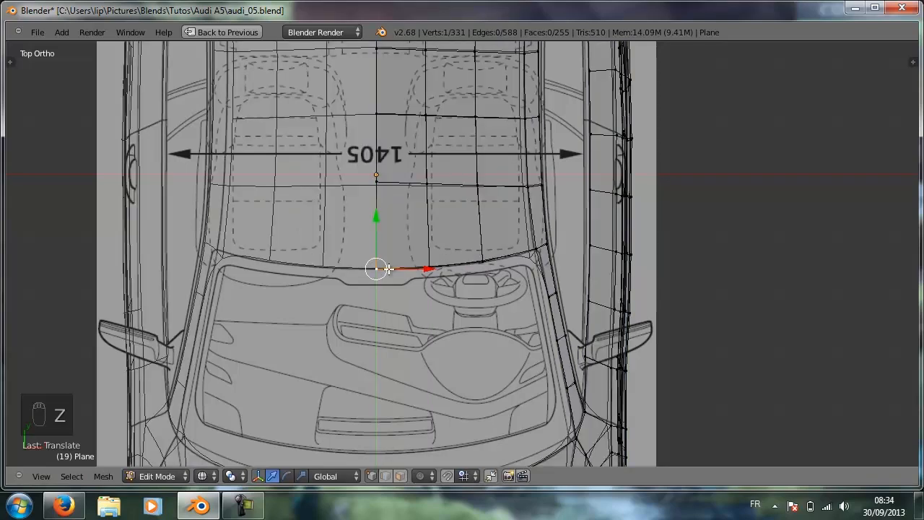
middle_click_drag(399, 186, 386, 434, "shift")
middle_click_drag(363, 268, 352, 406, "shift")
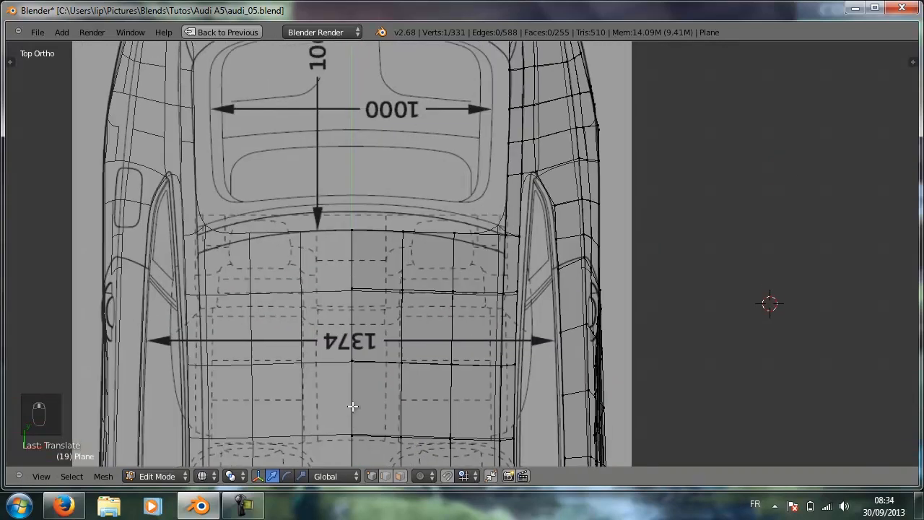
right_click(456, 241)
key("g")
left_click(472, 185)
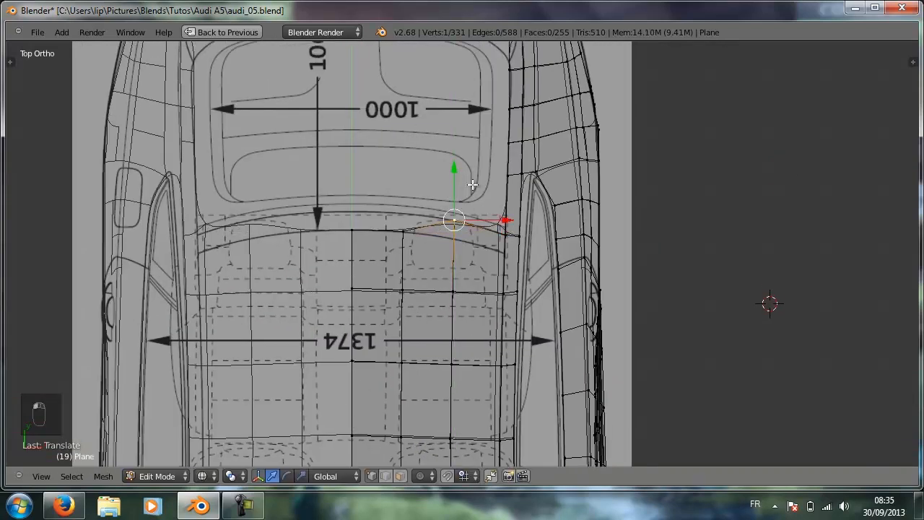
Move the inner loop's and centre line's rear-edge vertices rearward along Y to follow the blueprint's upper rear window curve.
right_click(405, 233)
key("g")
key("y")
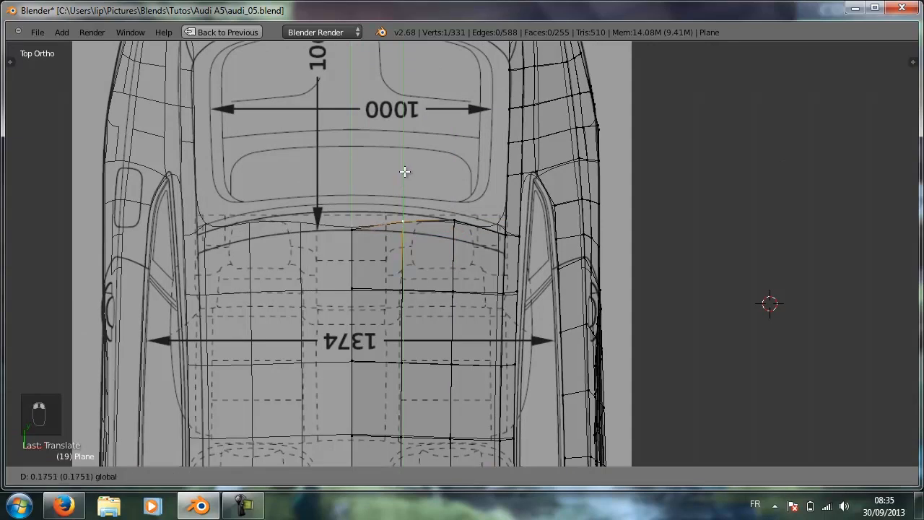
left_click(407, 166)
right_click(352, 227)
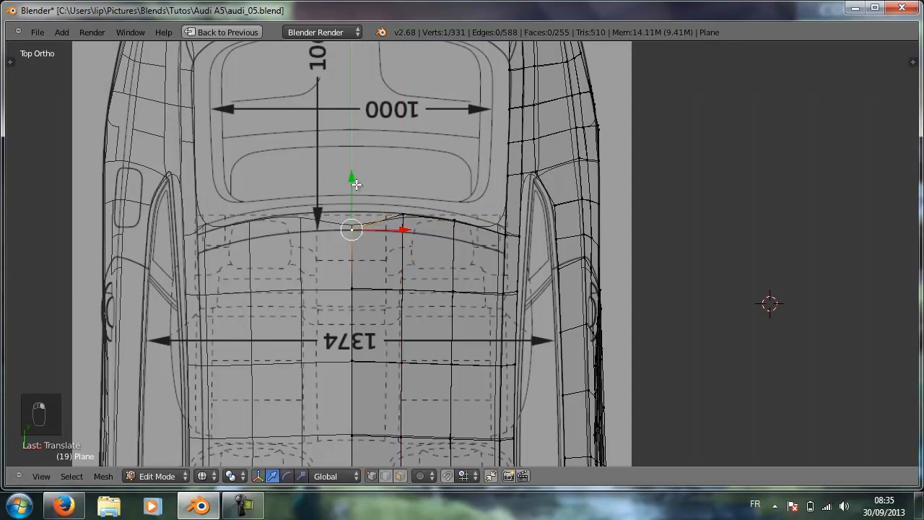
key("g")
key("y")
left_click(351, 160)
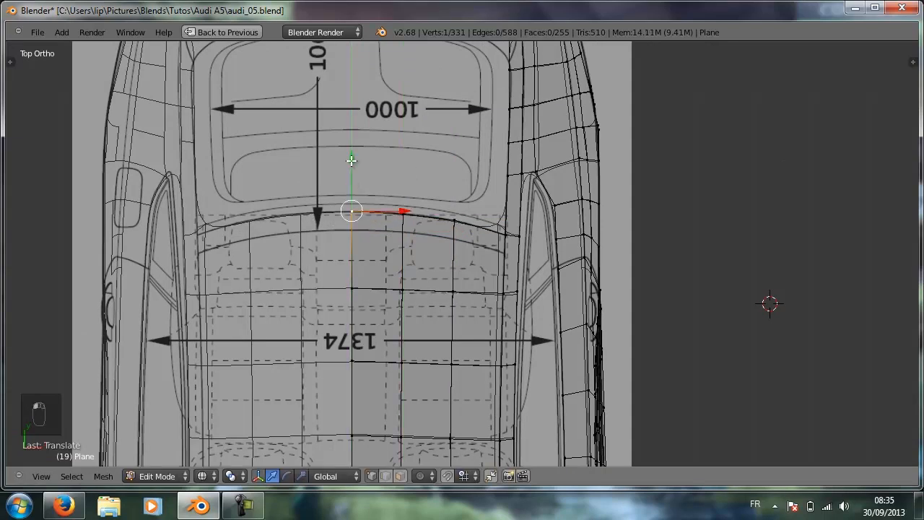
From the front, raise the centre line's seven roof vertices along Z to the blueprint's roof outline.
key("KP_1")
scroll(416, 288, "up", 3)
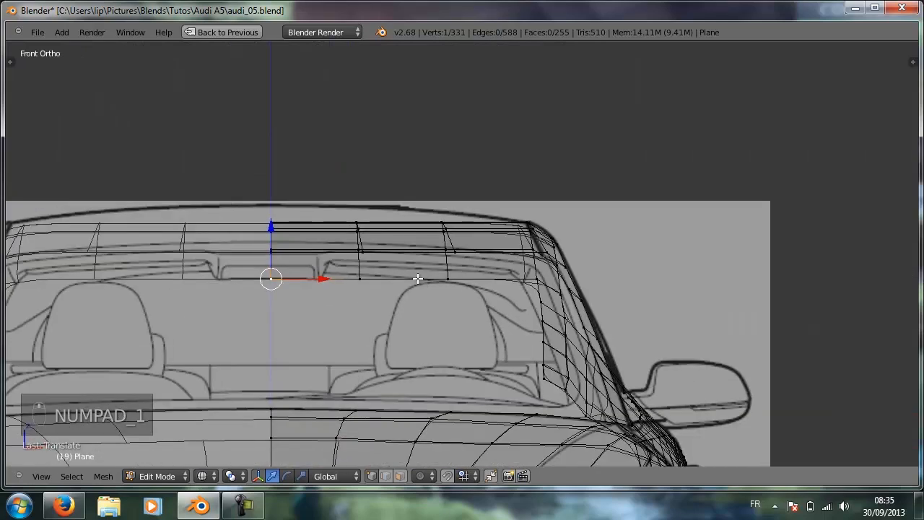
scroll(303, 264, "down", 1)
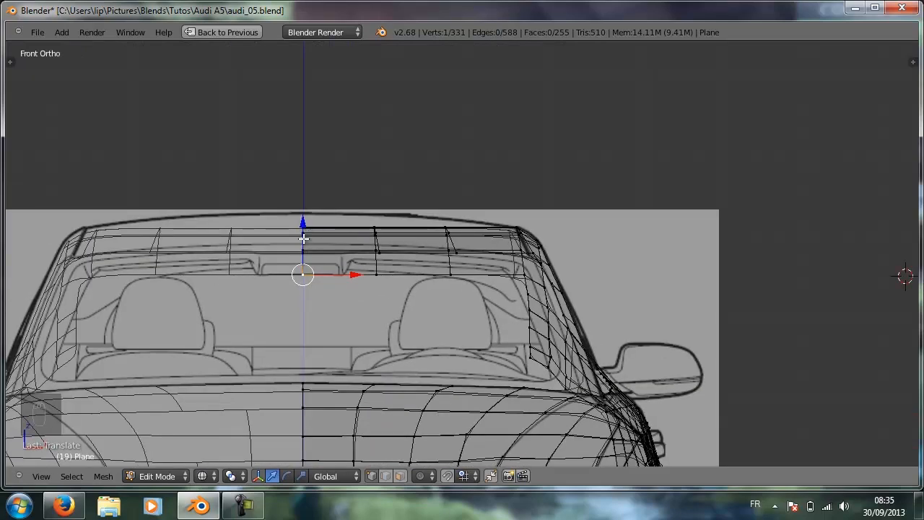
key("b")
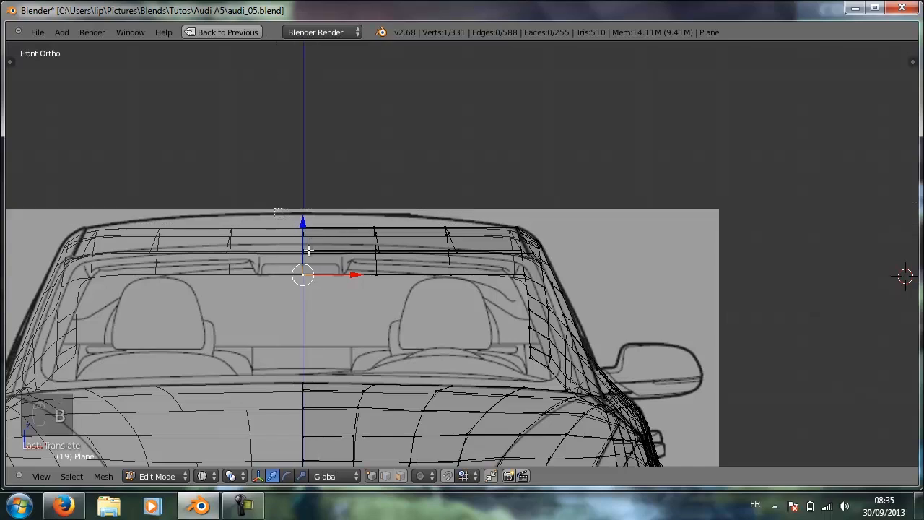
left_click_drag(276, 209, 364, 283)
key("g")
key("z")
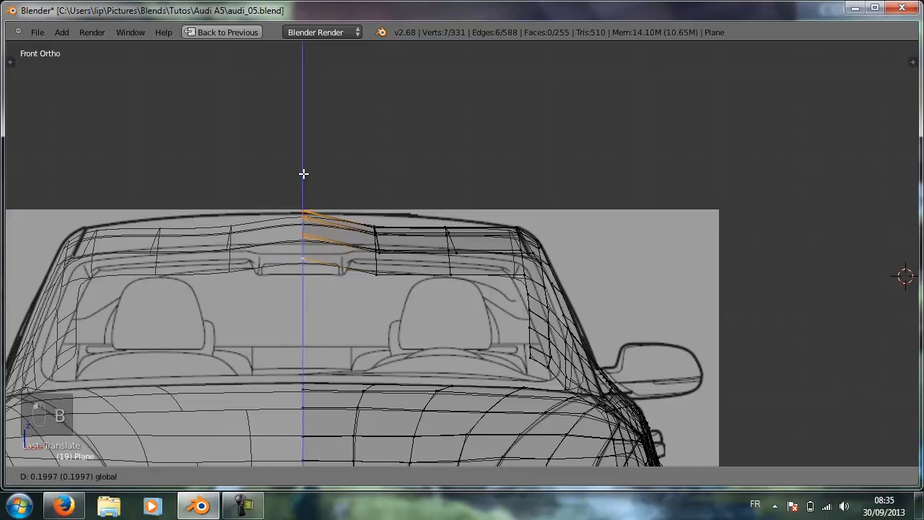
left_click(303, 174)
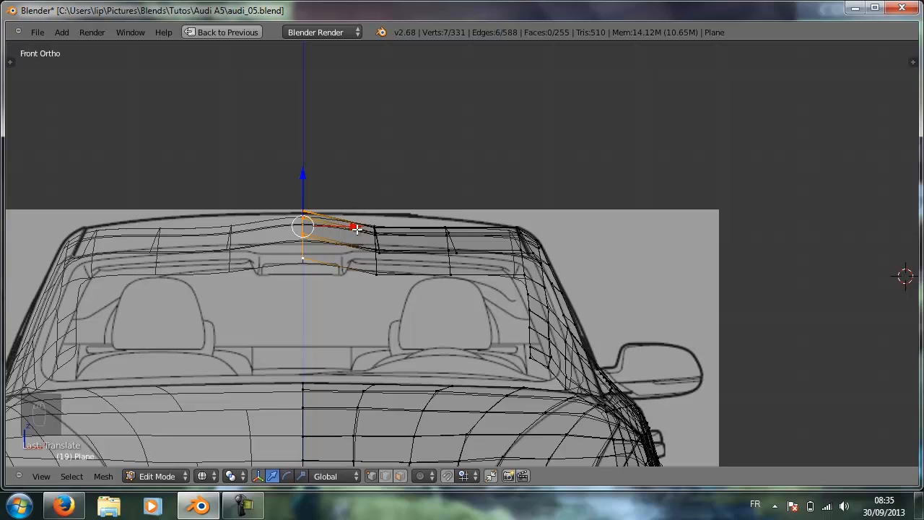
Raise the inner loop's seven roof vertices along Z to match the curved roof outline in the front view.
key("a")
key("b")
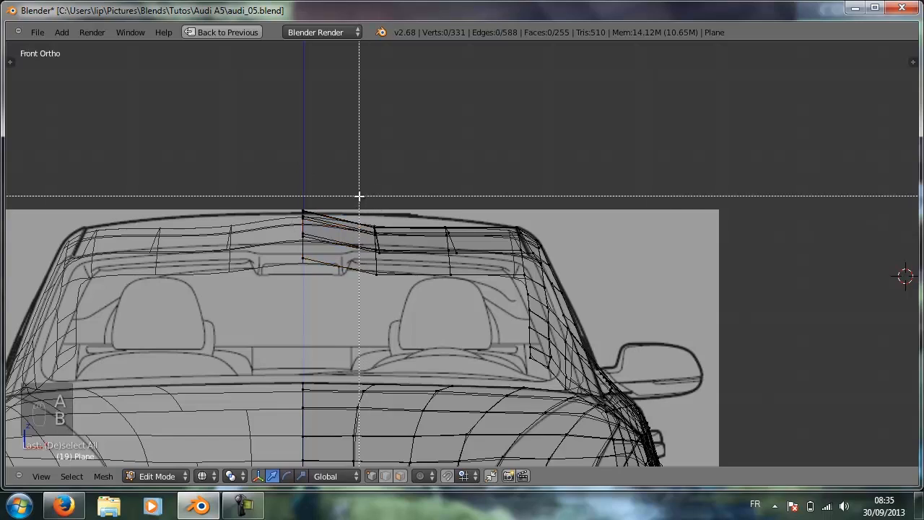
left_click_drag(360, 195, 389, 294)
key("g")
key("z")
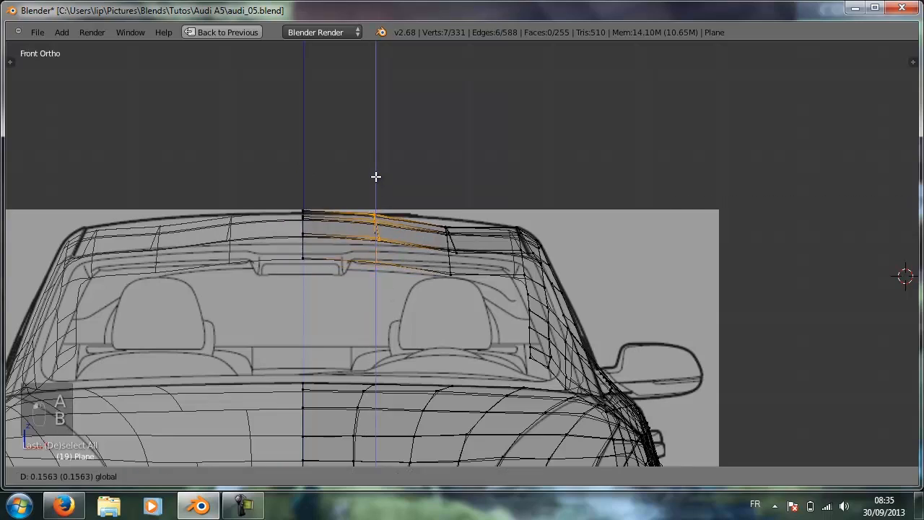
left_click(377, 179)
Raise the outer loop's seven roof vertices along Z to complete the roof's crosswise curve.
key("a")
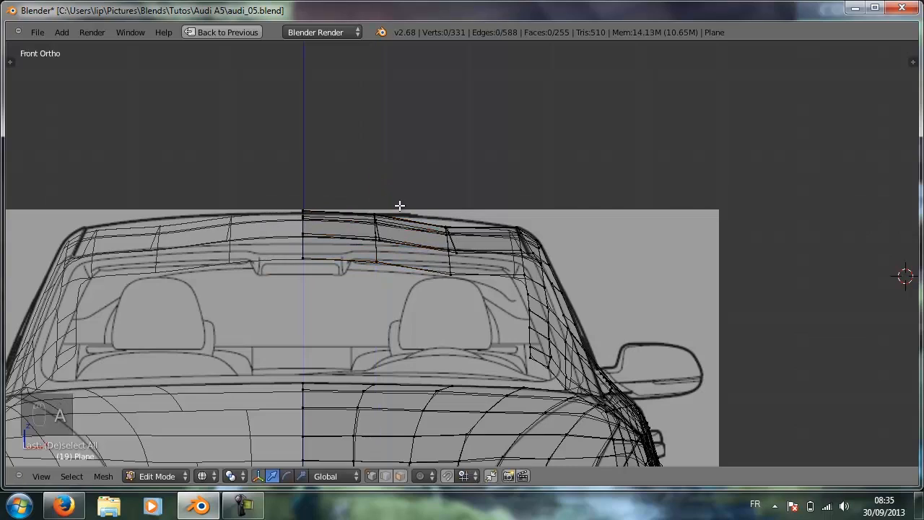
key("b")
left_click_drag(425, 210, 460, 260)
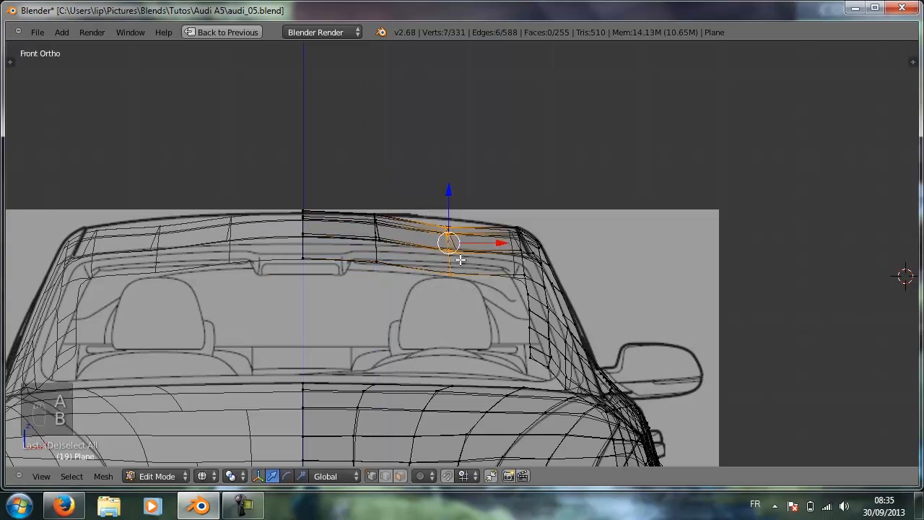
key("g")
key("z")
left_click(450, 185)
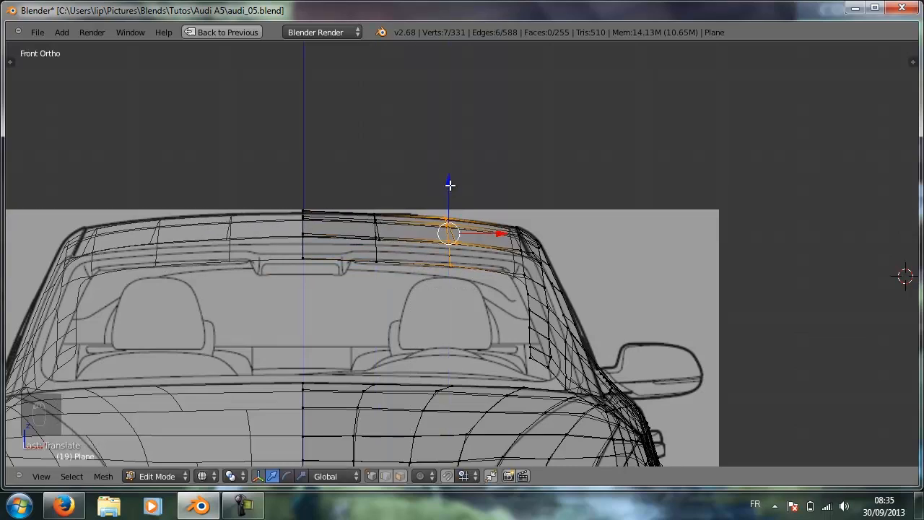
key("a")
From the right side in wireframe, move the centre line's rear-edge vertex up and back onto the blueprint's roof line.
middle_click_drag(472, 198, 407, 263)
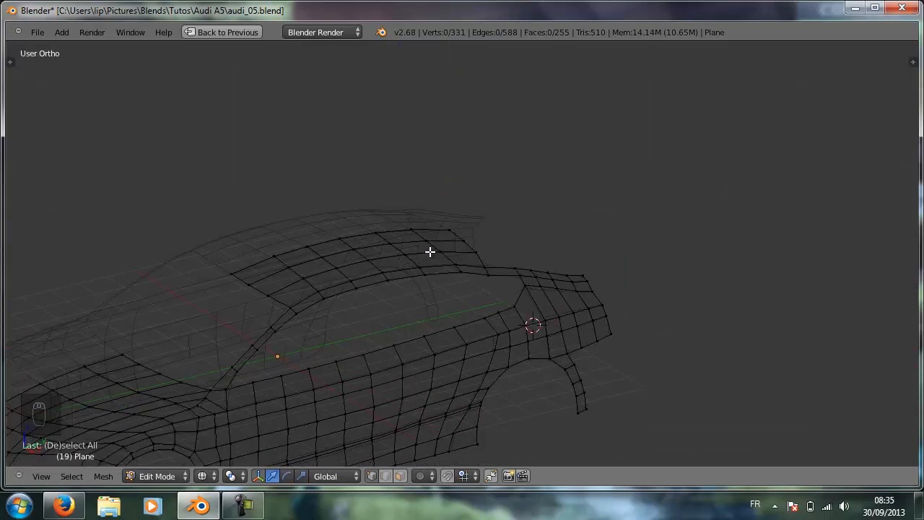
key("a")
key("a")
key("z")
middle_click_drag(447, 258, 356, 223)
key("KP_3")
scroll(403, 237, "up", 4)
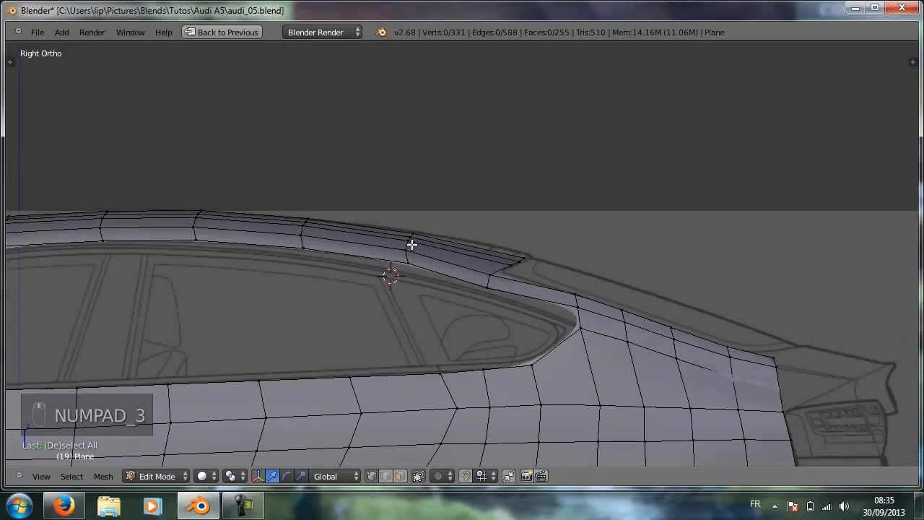
key("z")
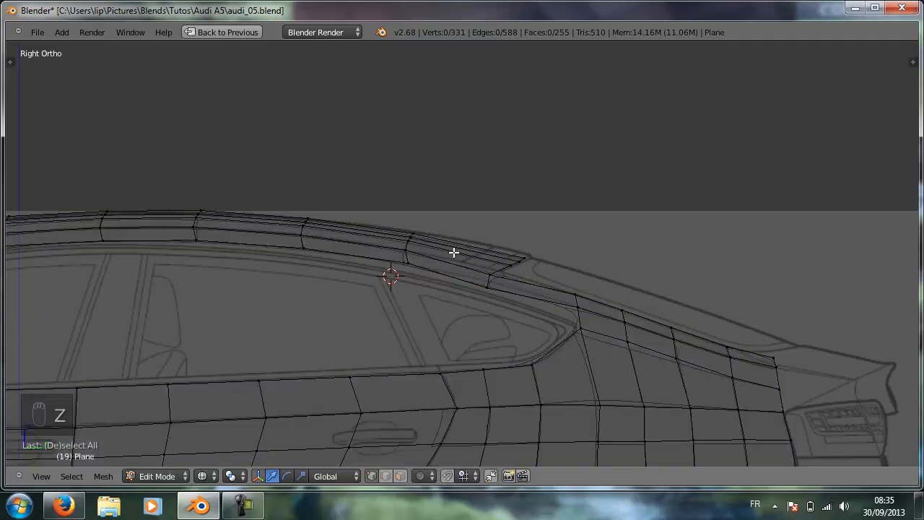
key("b")
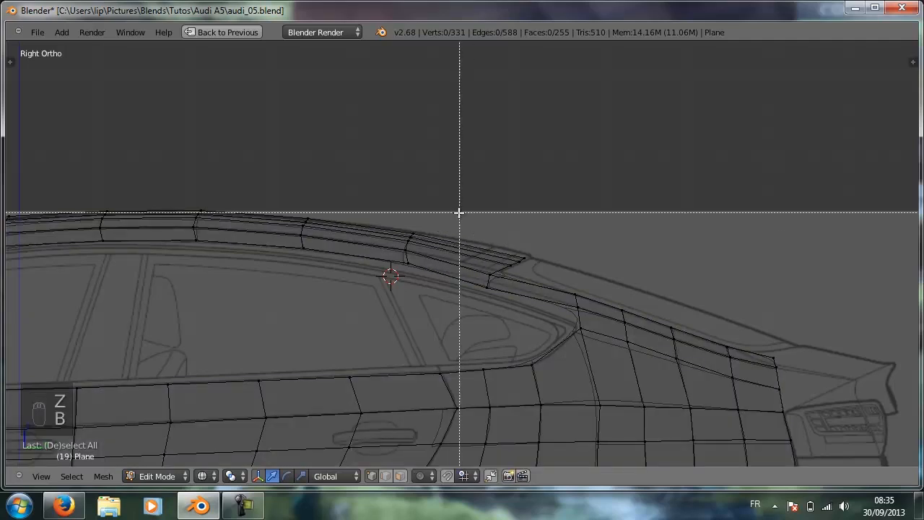
left_click_drag(458, 216, 476, 205)
scroll(569, 243, "up", 5)
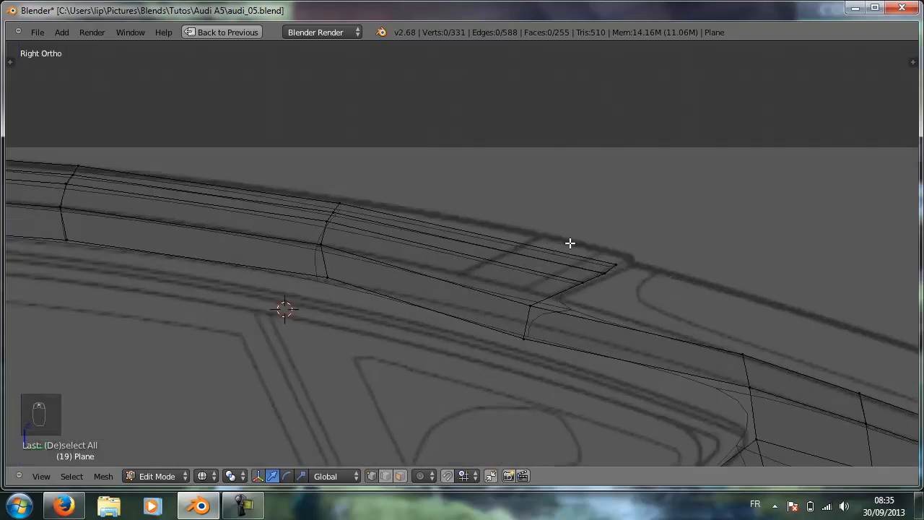
right_click(610, 263)
left_click_drag(618, 212, 616, 198)
left_click_drag(652, 245, 672, 255)
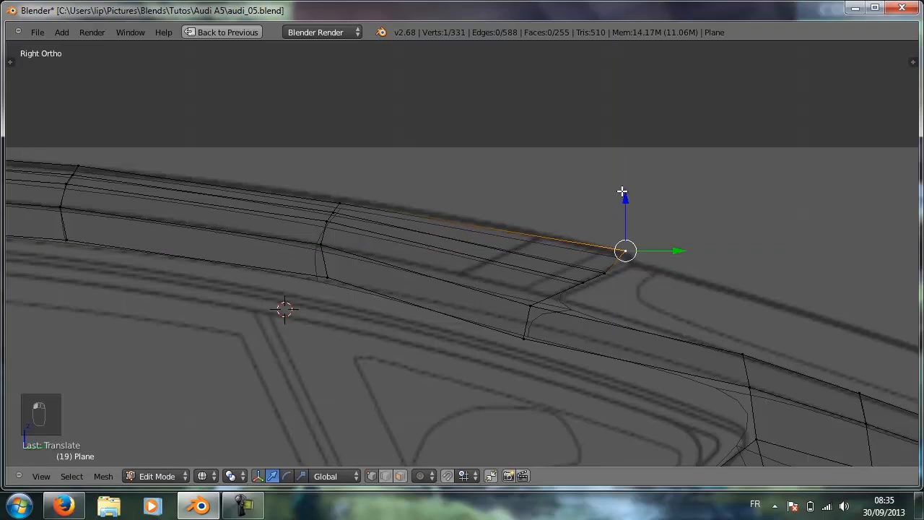
left_click_drag(625, 201, 615, 241)
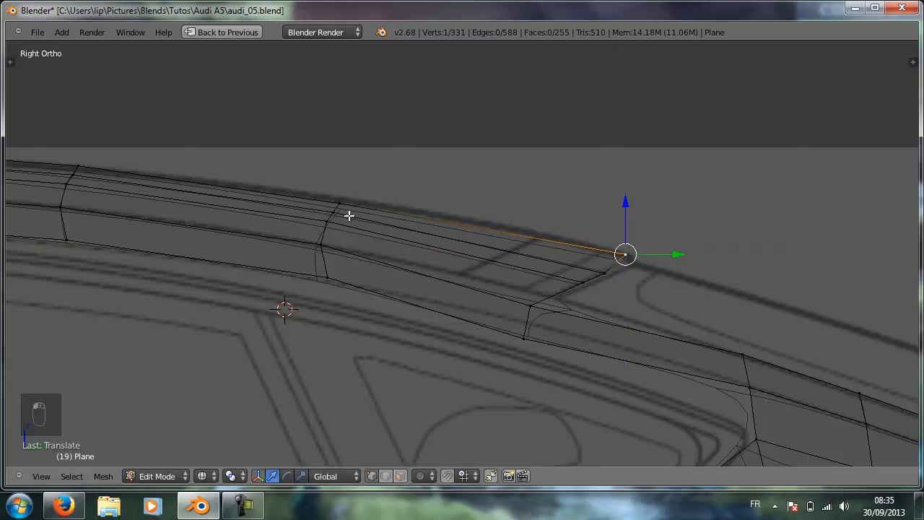
Move the centre line's second-to-last vertex up and back onto the roof line, and lower the one at the roof's crest.
key("g")
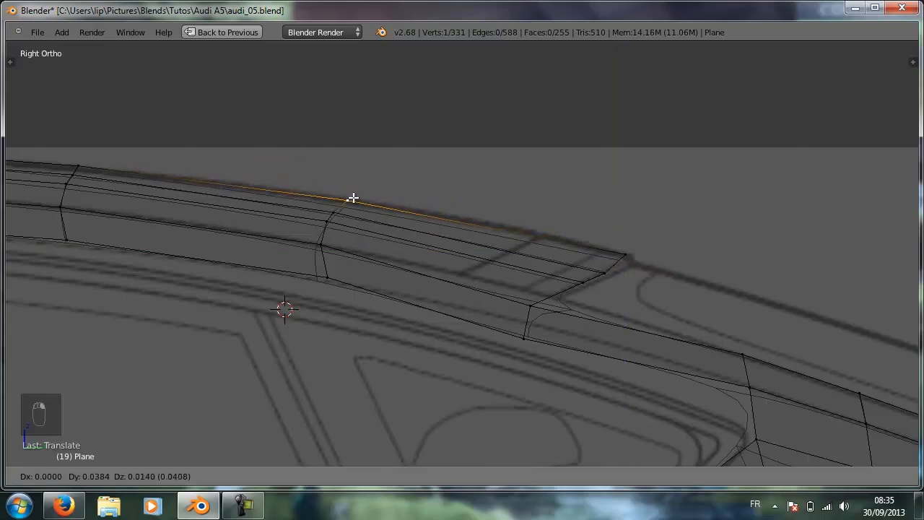
left_click(352, 197)
middle_click_drag(367, 221, 548, 285, "shift")
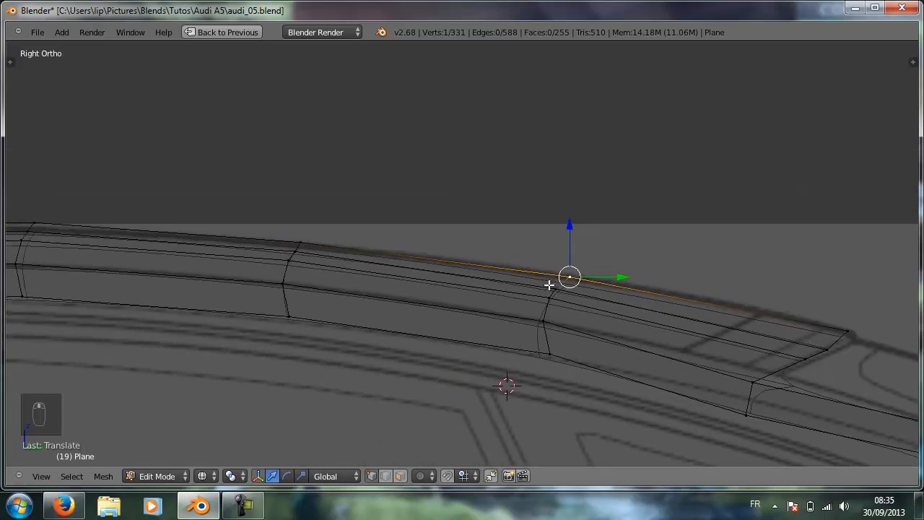
scroll(361, 258, "down", 2)
scroll(454, 314, "up", 5)
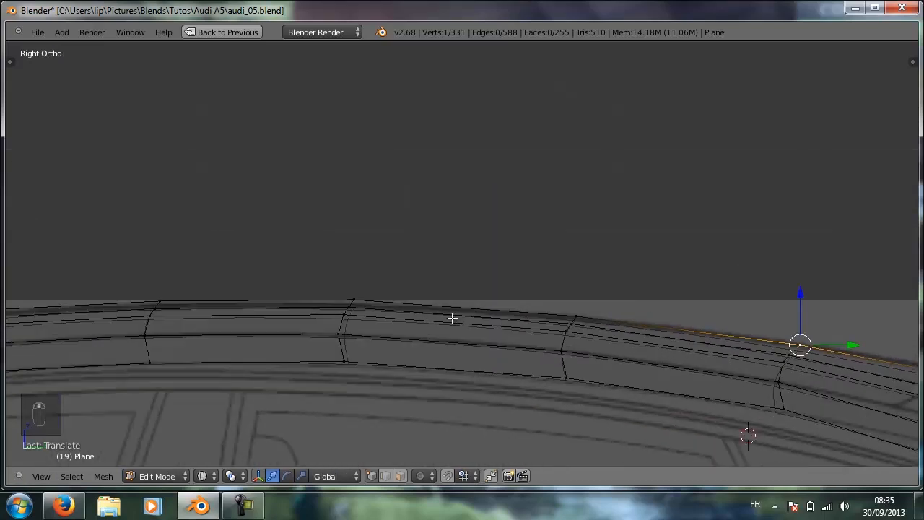
right_click(274, 332)
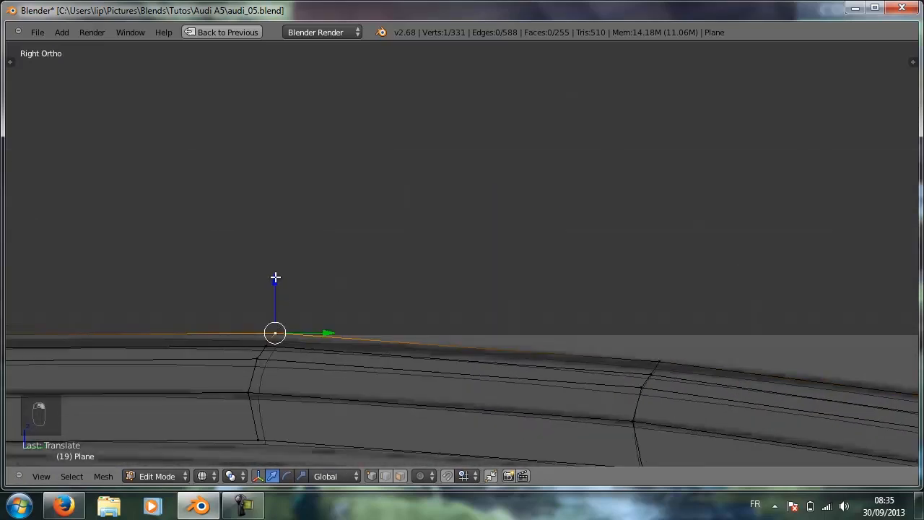
left_click_drag(275, 277, 268, 305)
Fine-tune the height of the two centre-line vertices between the roof's crest and its rear edge to follow the roof line.
right_click(265, 350)
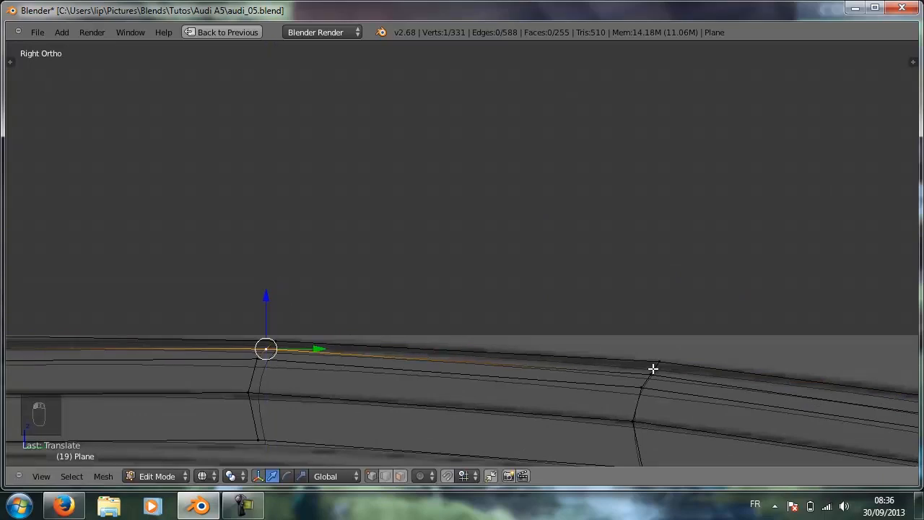
mouse_move(652, 368)
right_mouse_down()
mouse_move(656, 325)
mouse_move(672, 351)
mouse_move(664, 365)
right_mouse_up()
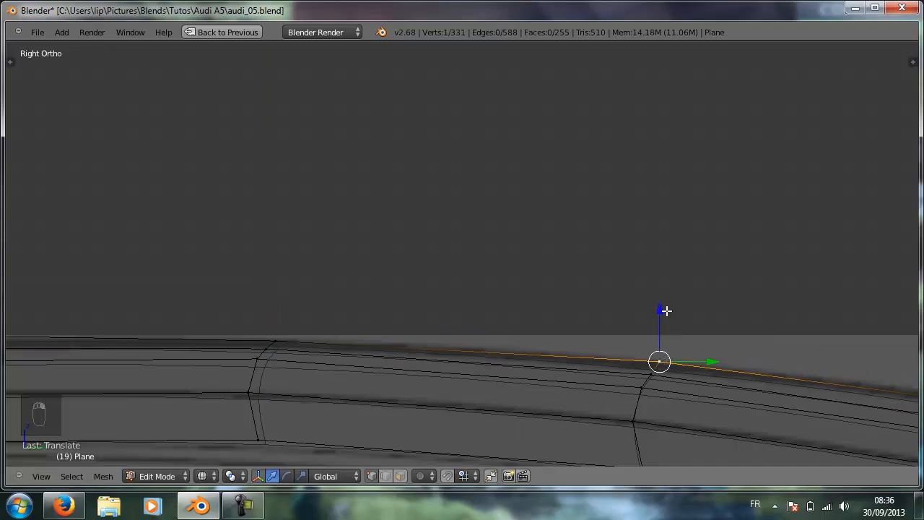
left_click_drag(666, 310, 660, 314)
middle_click_drag(687, 334, 430, 251, "shift")
middle_click_drag(726, 307, 478, 239, "shift")
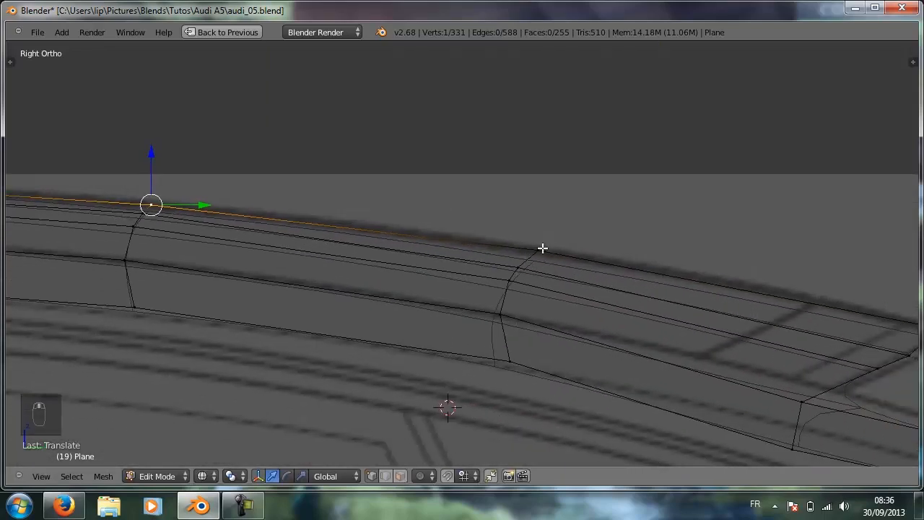
right_click(542, 247)
left_click_drag(540, 200, 537, 196)
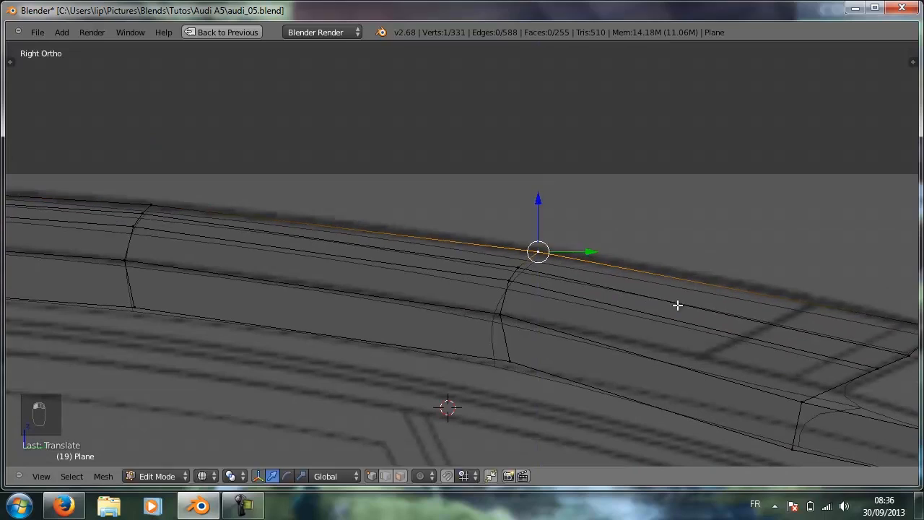
Adjust the rear-edge vertices of the centre line, inner loop and outer loop to fit the roof's rear end in side view.
middle_click_drag(678, 305, 477, 250, "shift")
right_click(740, 274)
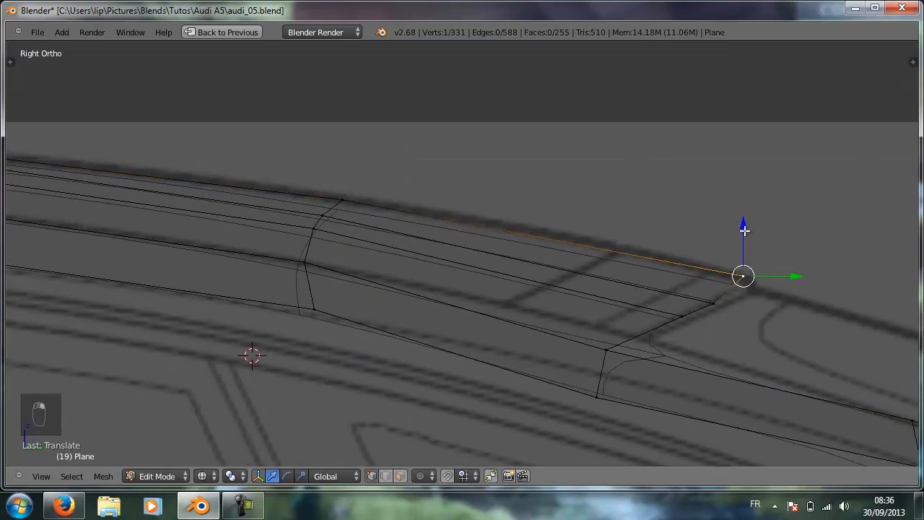
left_click_drag(742, 242, 718, 239)
right_click(713, 302)
left_click_drag(749, 291, 761, 290)
right_click(682, 317)
left_click_drag(686, 275, 682, 272)
middle_click_drag(426, 280, 657, 315, "shift")
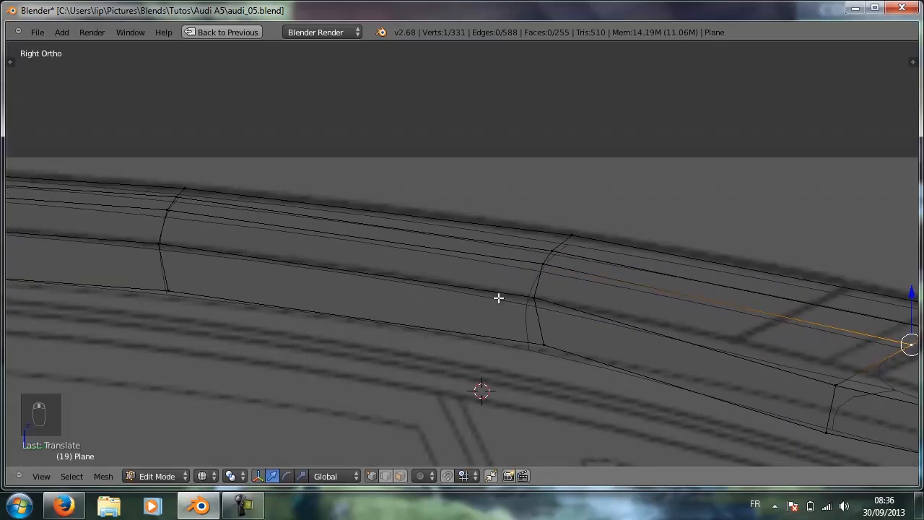
middle_click_drag(447, 296, 596, 321, "shift")
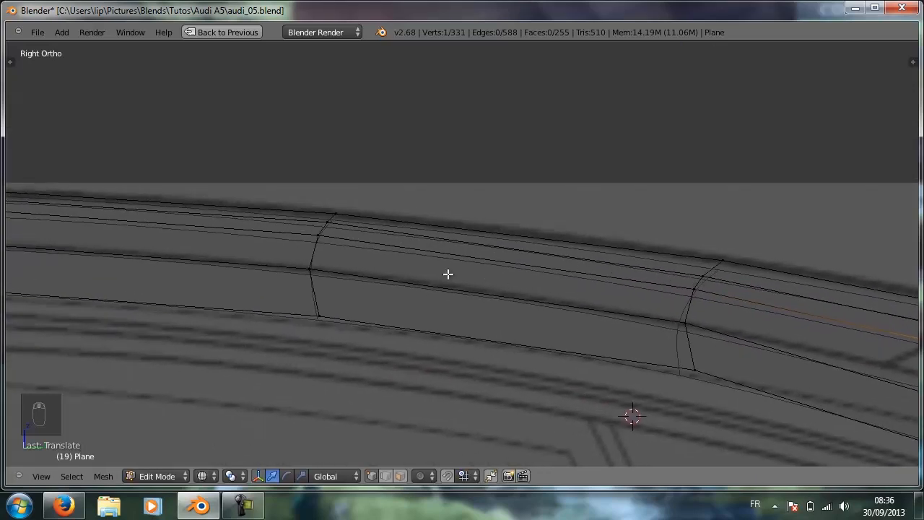
middle_click_drag(423, 277, 664, 284, "shift")
middle_click_drag(390, 284, 606, 299, "shift")
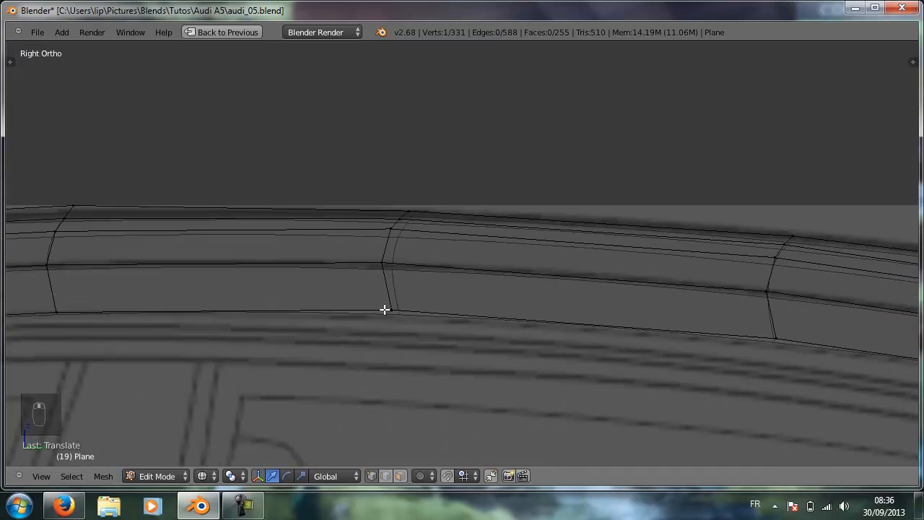
Lower the centre-line vertex at the roof's crest onto the blueprint's roof line and adjust the neighbouring vertices in its crosswise row.
middle_click_drag(386, 309, 581, 300, "shift")
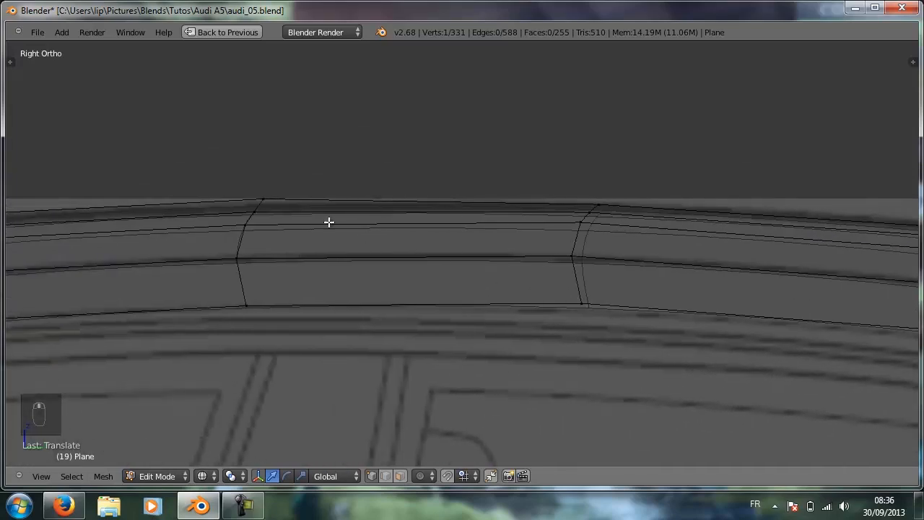
right_click(263, 198)
left_click_drag(263, 153, 248, 176)
right_click(252, 203)
right_click(245, 210)
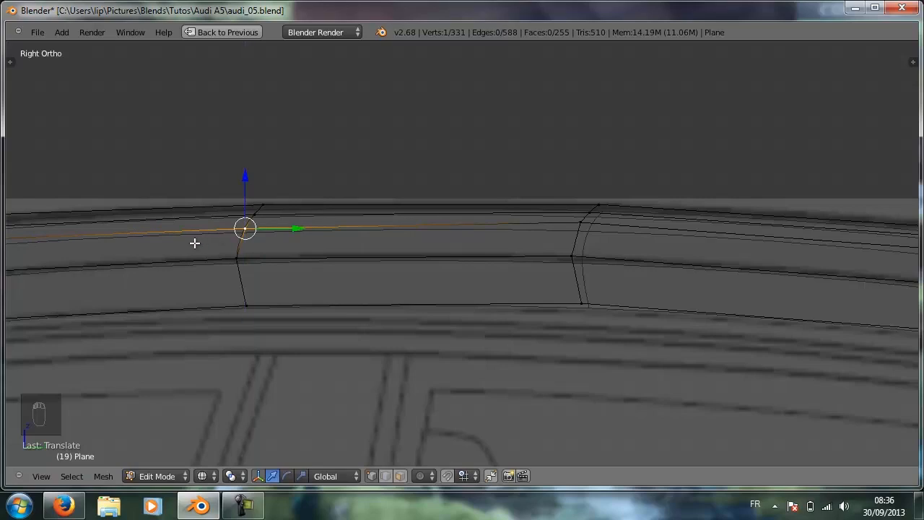
Lower the three upper vertices of the crosswise row in front of the crest together onto the blueprint's roof line.
middle_click_drag(194, 243, 507, 225, "shift")
middle_click_drag(251, 246, 390, 232, "shift")
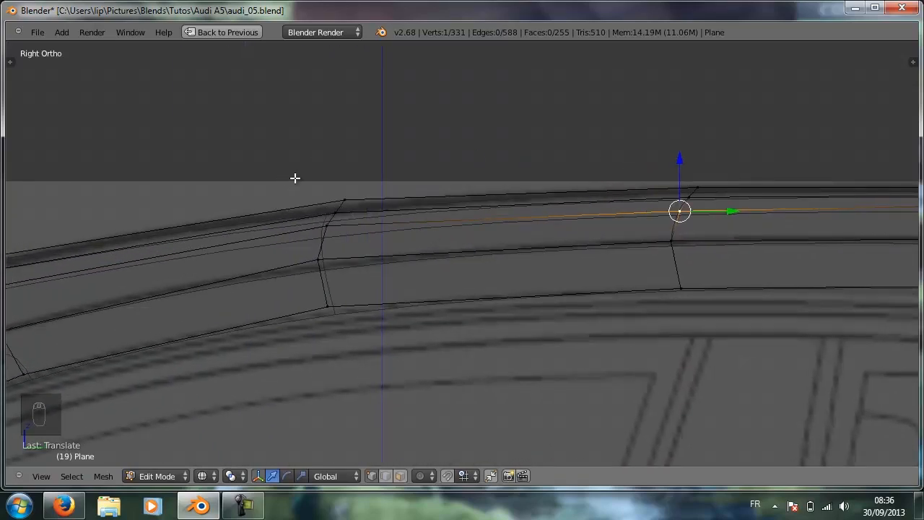
key("b")
left_click_drag(294, 172, 364, 244)
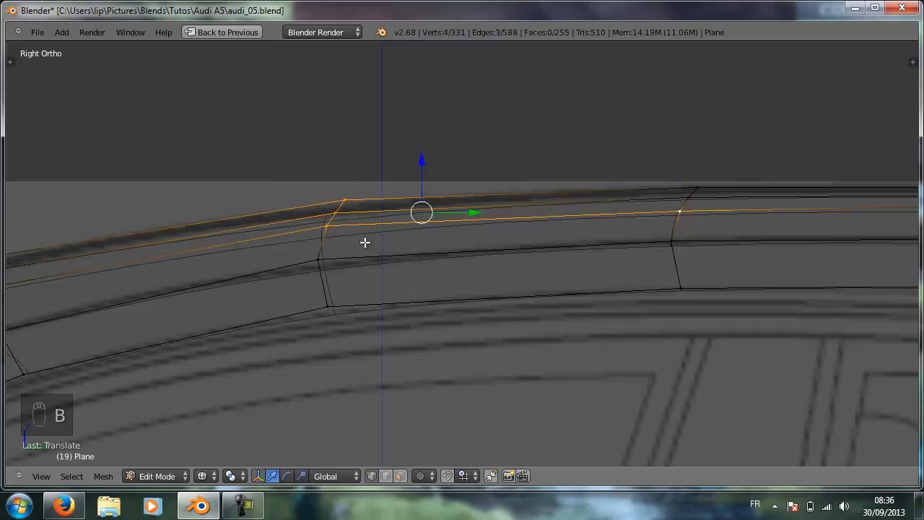
key("a")
key("b")
left_click_drag(300, 187, 350, 232)
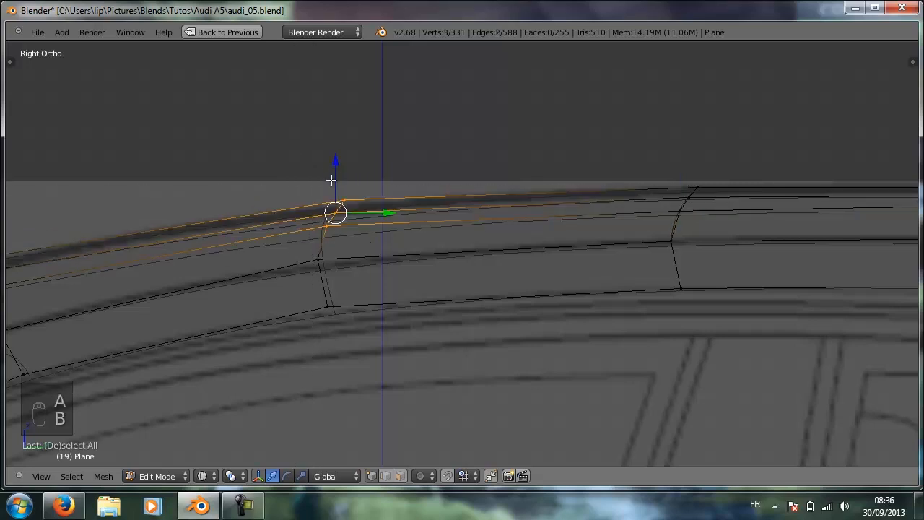
key("g")
left_click(337, 172)
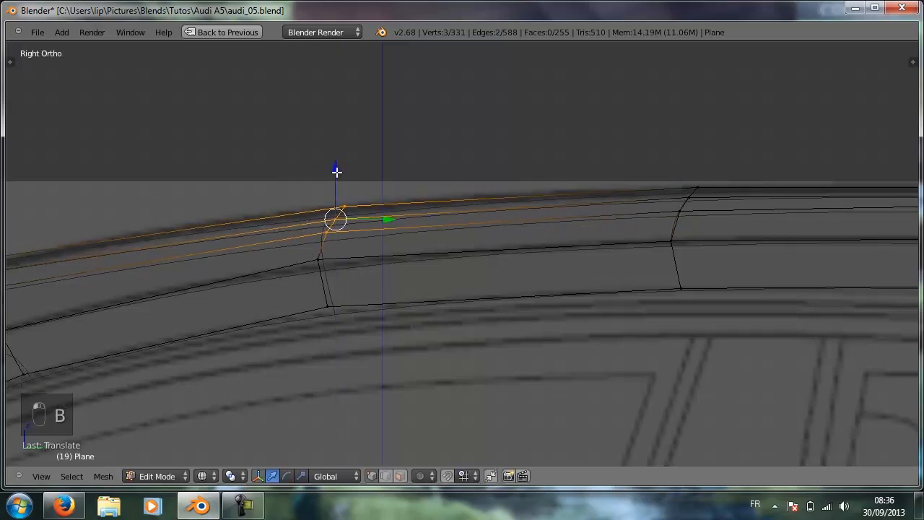
Lower the three upper vertices of the roof's front edge together to meet the blueprint's roof line.
key("a")
scroll(269, 213, "down", 2)
middle_click_drag(290, 230, 334, 221, "shift")
middle_click_drag(297, 246, 385, 222, "shift")
left_click_drag(175, 210, 241, 256)
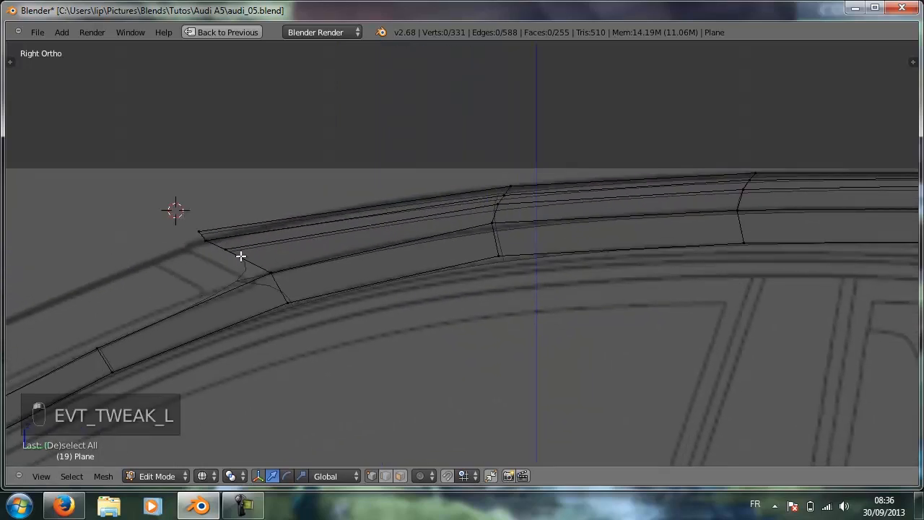
key("b")
left_click_drag(171, 205, 244, 259)
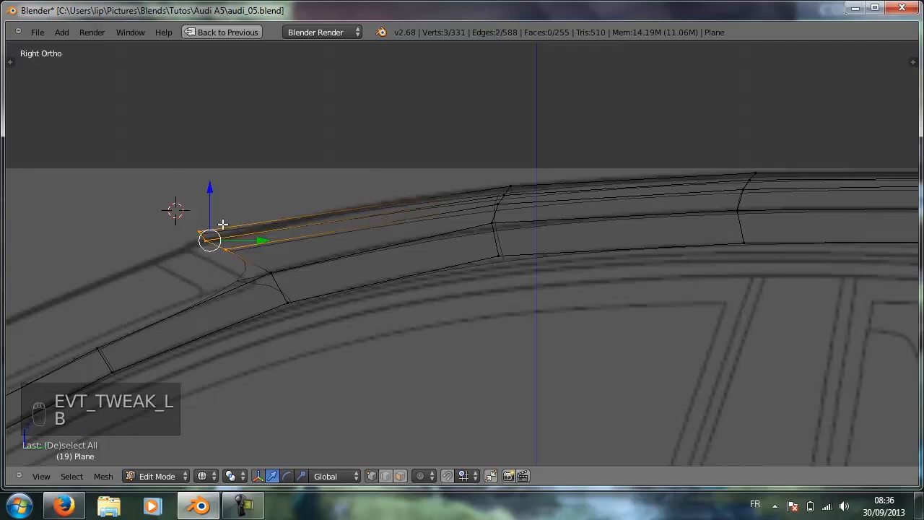
left_click_drag(212, 187, 232, 247)
Fine-tune the front-edge vertices one by one, out to the windscreen pillar corner, to fit the roof's front end in side view.
right_click(199, 239)
right_click(206, 253)
mouse_move(209, 215)
left_mouse_down()
mouse_move(186, 205)
mouse_move(226, 218)
left_mouse_up()
right_click(192, 241)
key("g")
left_click(228, 240)
left_click_drag(227, 263, 273, 273)
left_click_drag(272, 233, 269, 234)
scroll(269, 260, "down", 2)
scroll(255, 270, "down", 4)
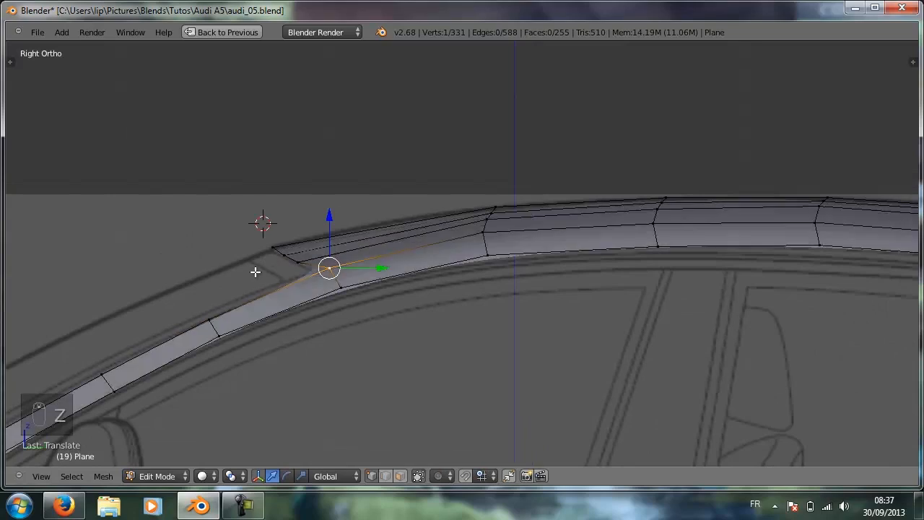
Return to solid shading, leave mesh editing and examine the smoothed roof and car body from the front, sides and rear.
key("z")
mouse_move(260, 274)
middle_mouse_down()
mouse_move(343, 317)
mouse_move(367, 320)
middle_mouse_up()
scroll(366, 319, "up", 5)
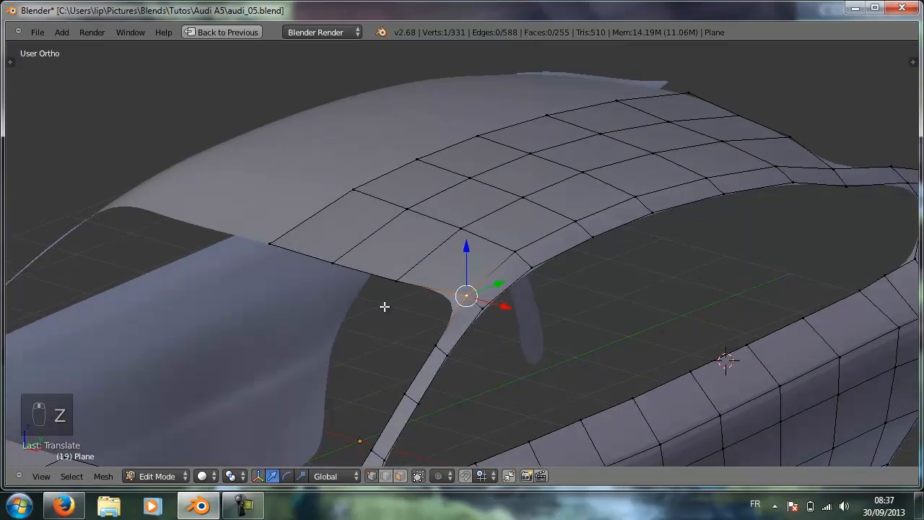
key("Tab")
scroll(390, 303, "down", 5)
scroll(429, 318, "up", 4)
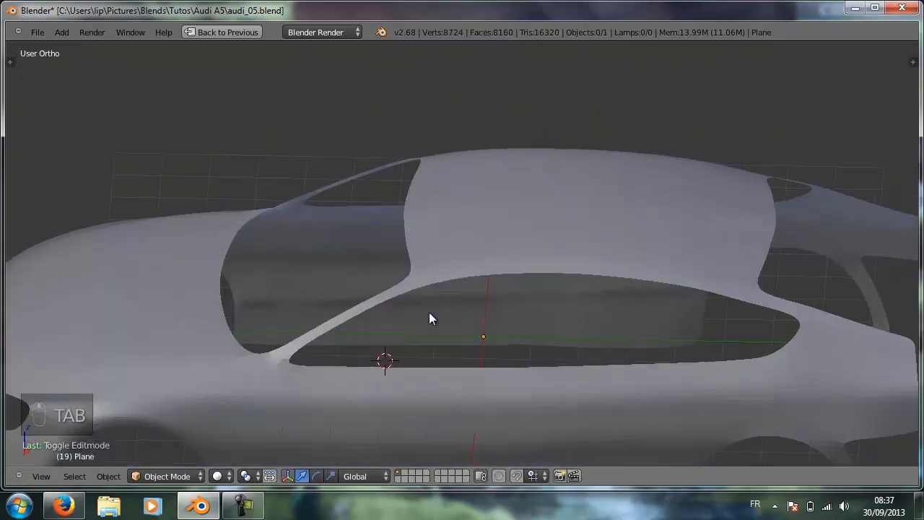
middle_click_drag(429, 319, 238, 299)
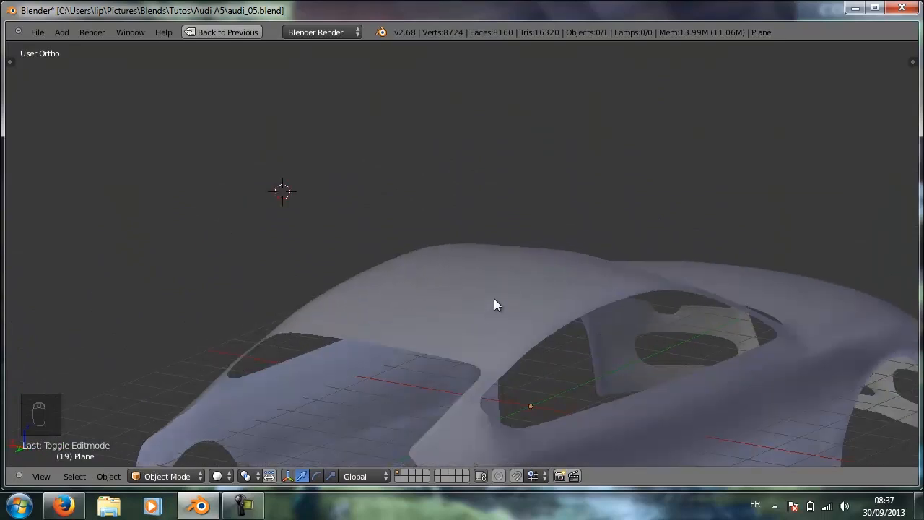
mouse_move(494, 298)
middle_mouse_down()
mouse_move(231, 314)
mouse_move(567, 299)
mouse_move(500, 292)
mouse_move(489, 304)
middle_mouse_up()
middle_click_drag(570, 332, 525, 225)
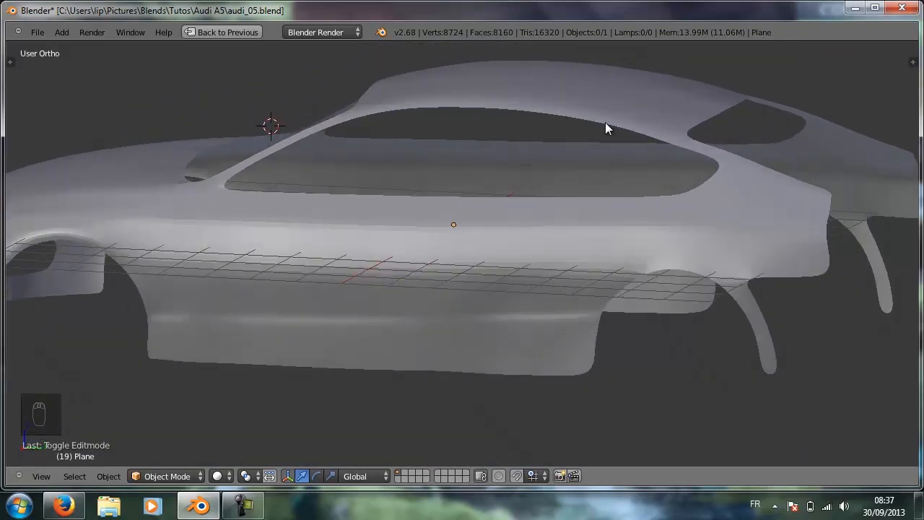
scroll(605, 127, "down", 5)
middle_click_drag(660, 190, 399, 210)
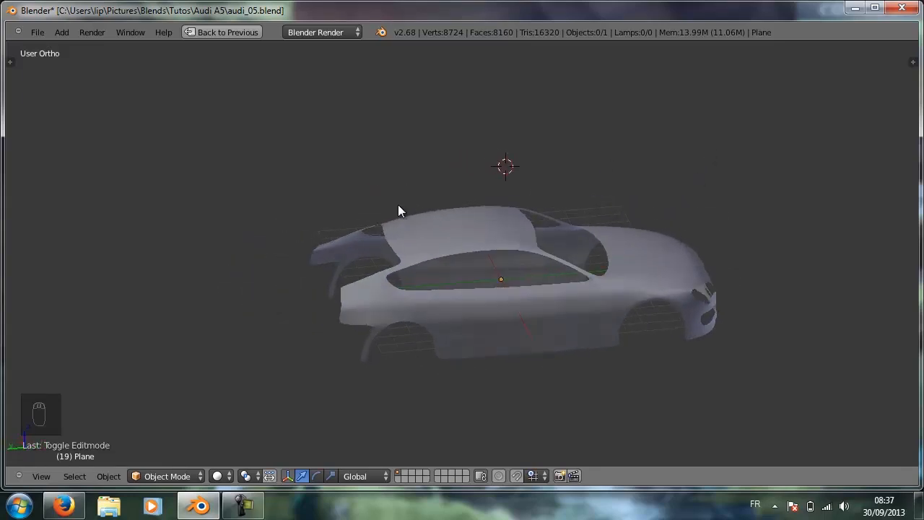
middle_click_drag(691, 249, 490, 211)
scroll(490, 211, "up", 3)
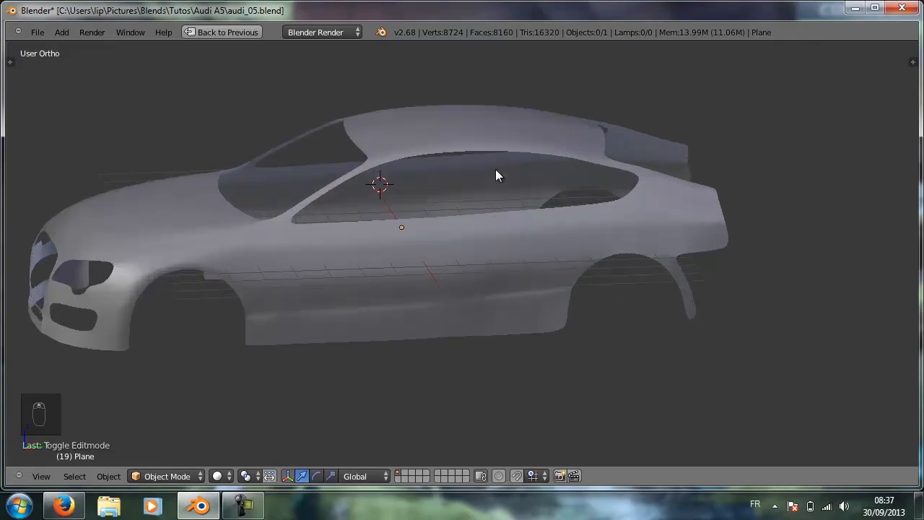
middle_click_drag(505, 161, 510, 207, "shift")
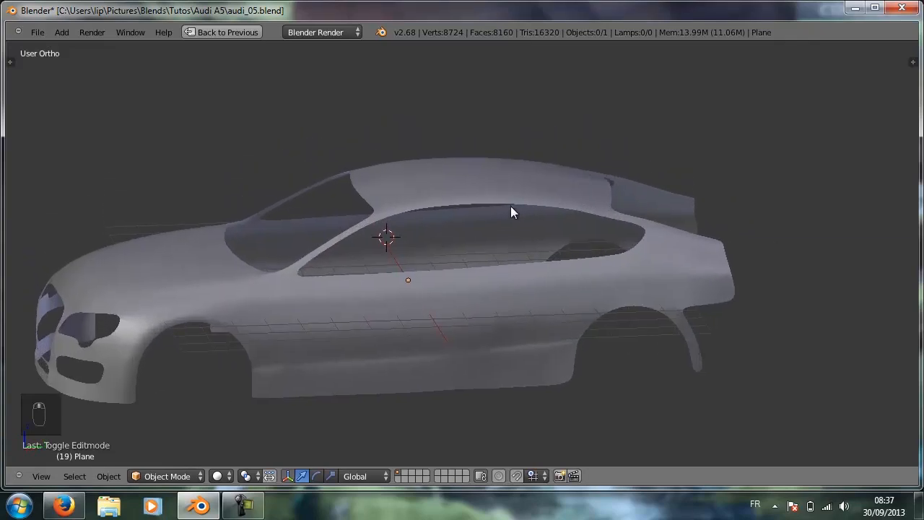